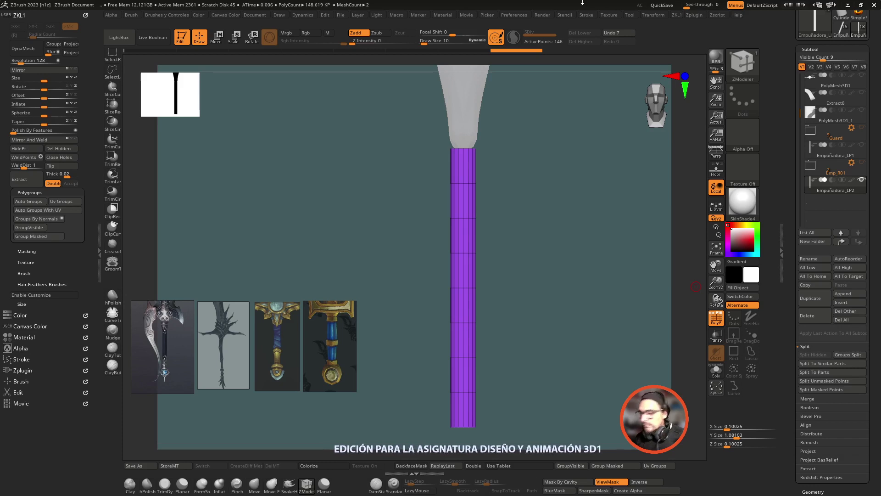
- Orbit to face the upright purple cylinder and activate Move so its gizmo appears
mouse_move(633, 216)
mouse_down()
mouse_move(561, 236)
mouse_move(561, 159)
mouse_move(567, 209)
mouse_move(609, 287)
mouse_move(568, 238)
mouse_move(615, 287)
mouse_up()
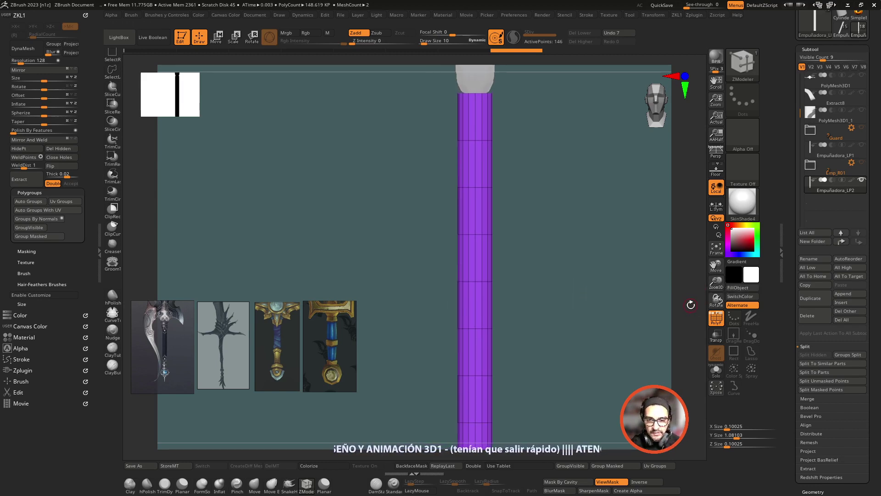
mouse_move(690, 302)
mouse_down()
mouse_move(629, 299)
mouse_move(564, 203)
mouse_move(601, 211)
mouse_up()
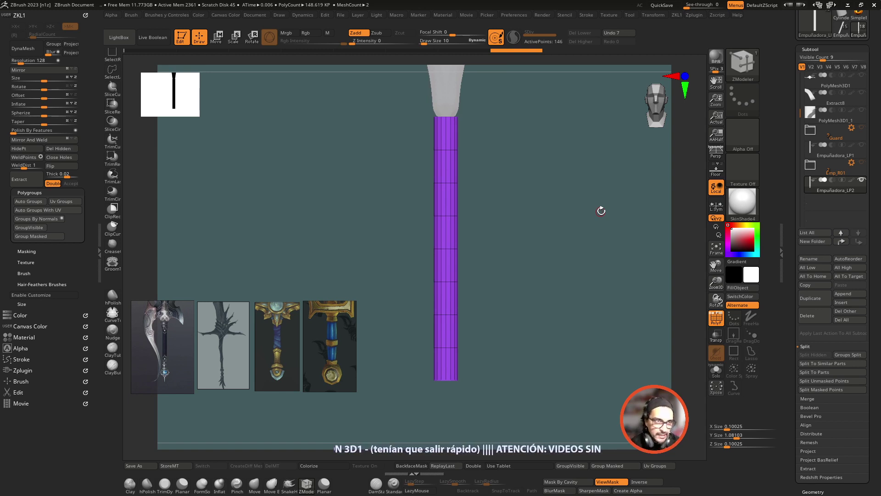
drag(601, 211, 552, 197)
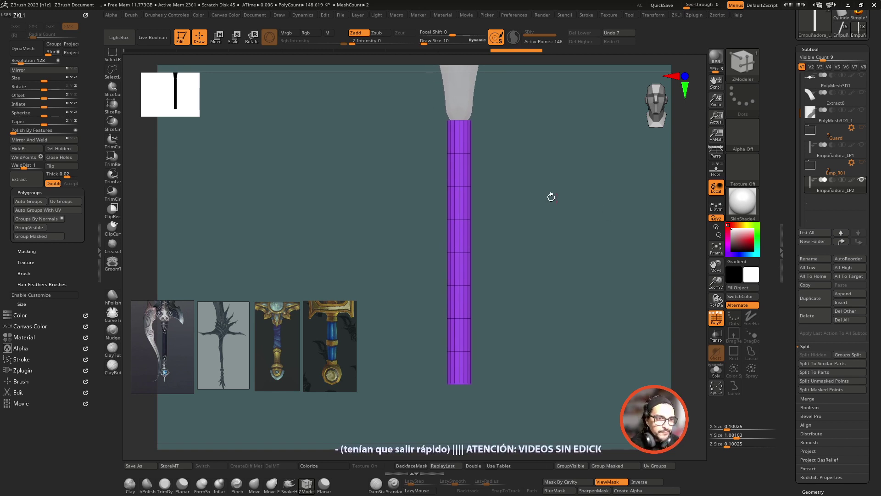
click(215, 43)
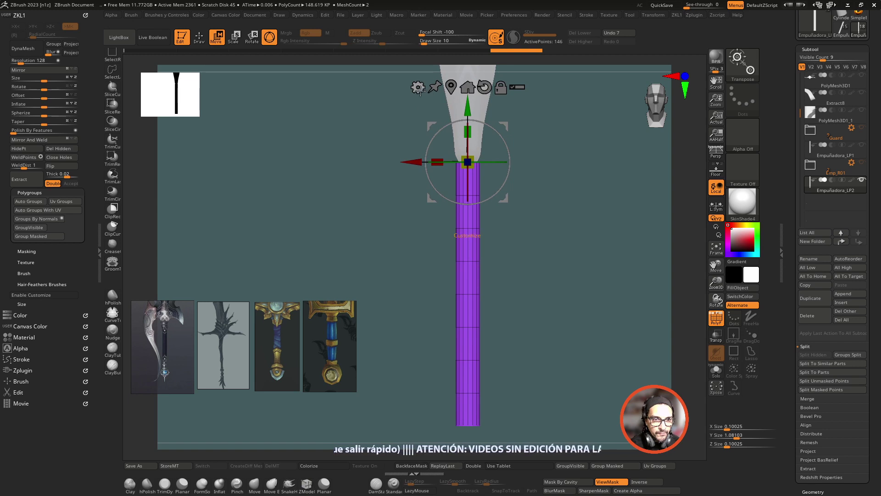
- Switch the cylinder's transform type to Deformer and orbit to view it at an angle
click(418, 88)
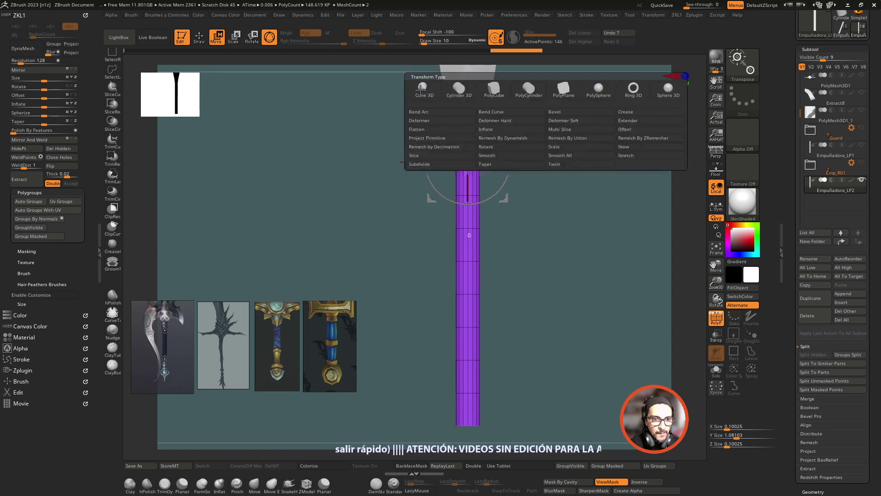
click(462, 120)
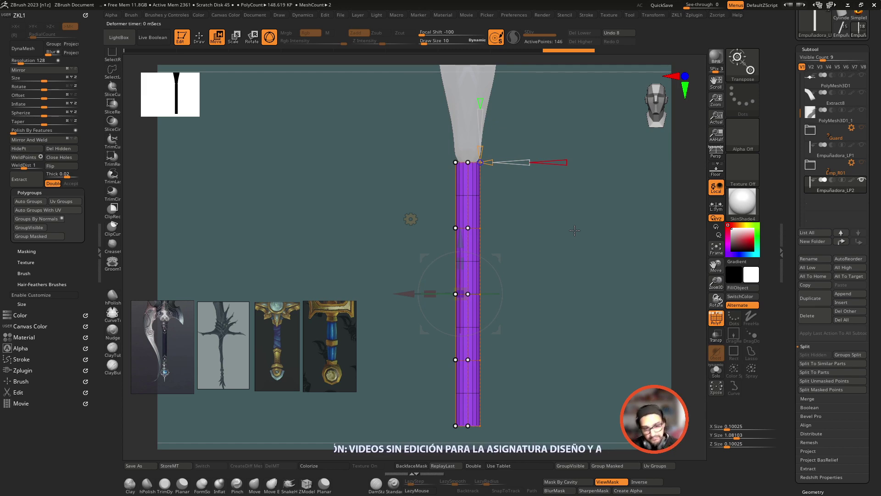
mouse_move(574, 230)
mouse_down()
mouse_move(593, 258)
mouse_move(571, 249)
mouse_up()
mouse_move(536, 201)
mouse_down()
mouse_move(547, 171)
mouse_move(575, 282)
mouse_up()
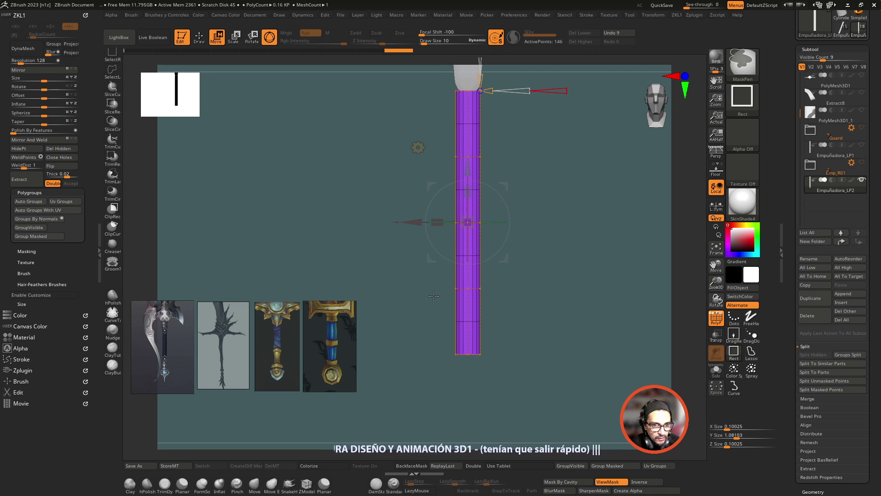
- Swell the middle of the shaft outward with the Deformer, discarding a trial lower bulge
alt+click(459, 287)
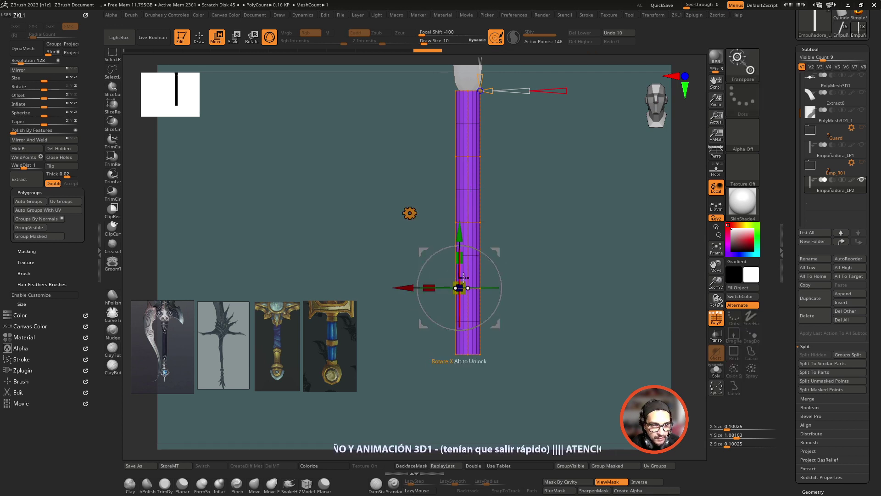
drag(466, 255, 480, 227)
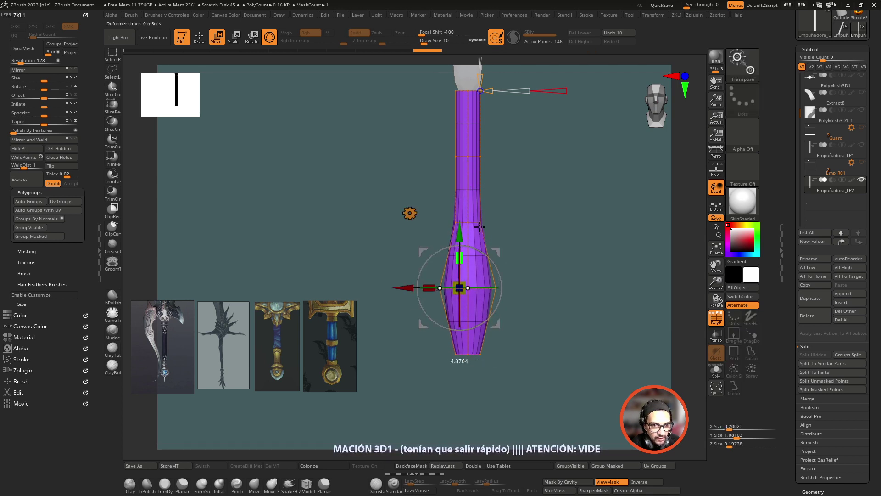
key(ctrl+z)
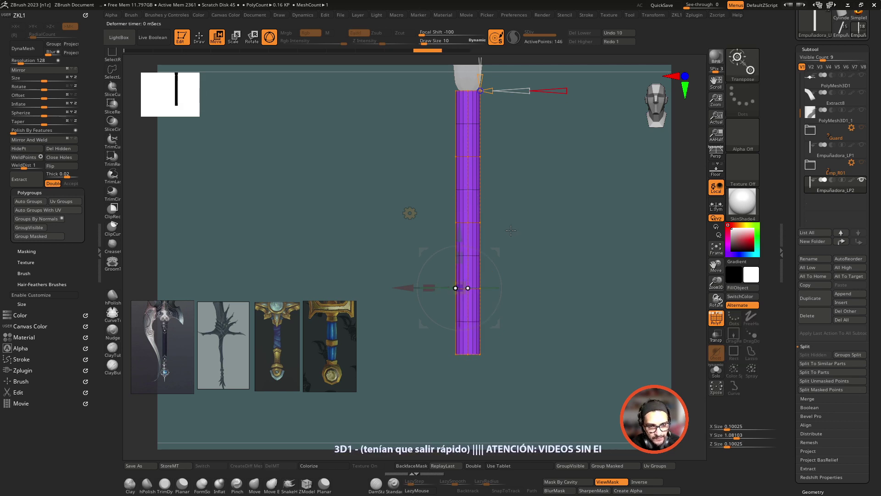
alt+click(468, 222)
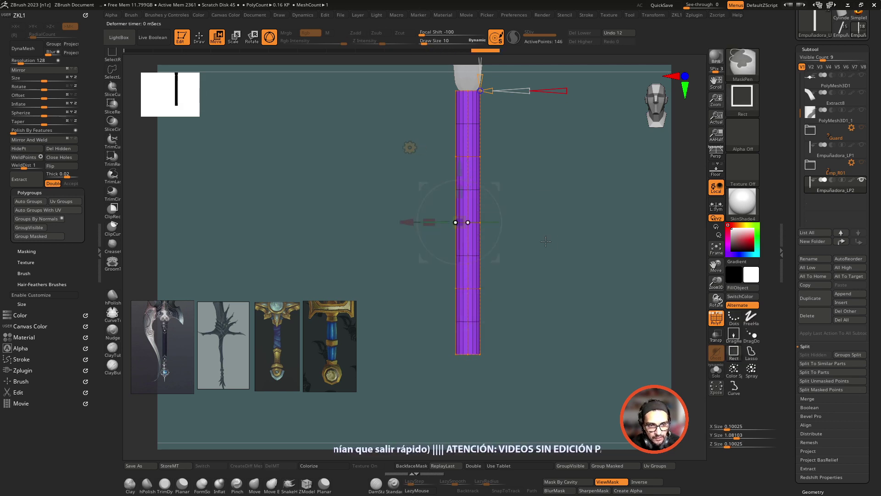
drag(466, 195, 464, 165)
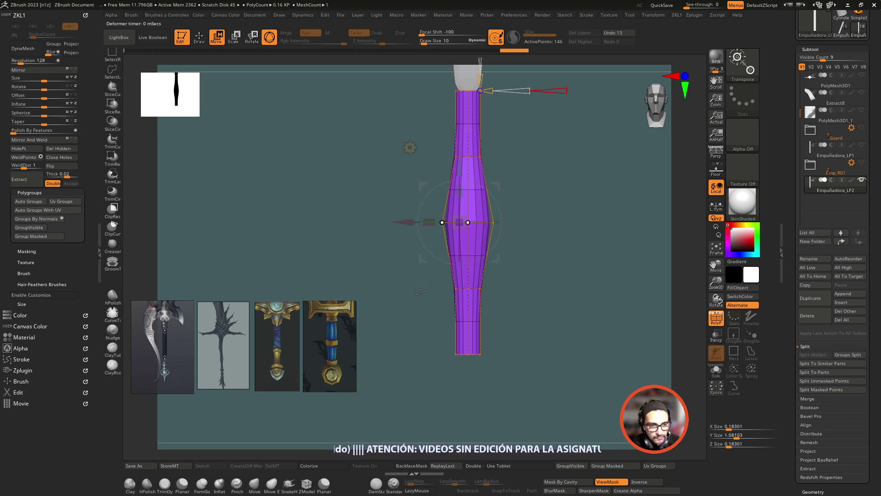
- Flare out the grip's bottom end slightly and lower the bulge's widest loop
key(ctrl)
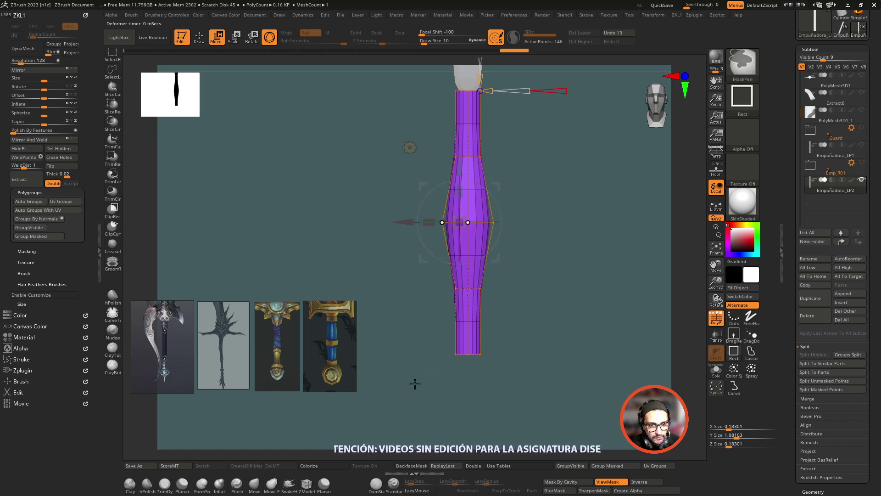
alt+click(462, 354)
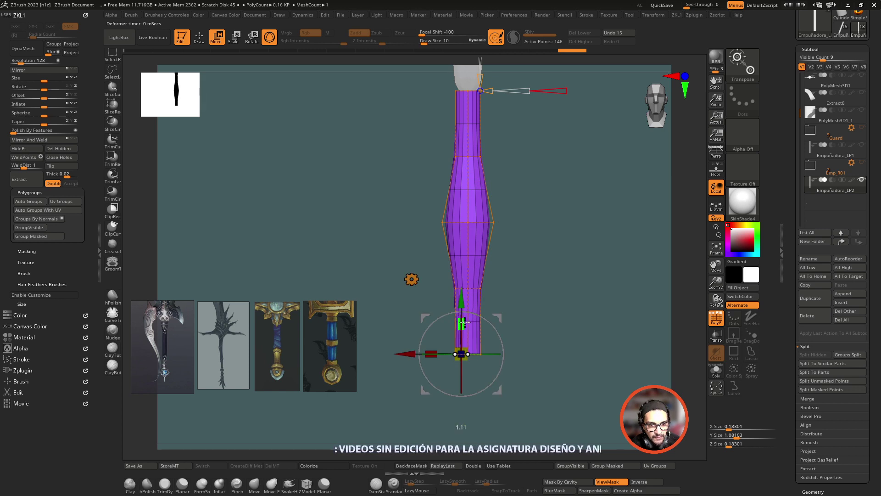
mouse_move(466, 321)
mouse_down()
mouse_move(471, 303)
mouse_move(464, 317)
mouse_up()
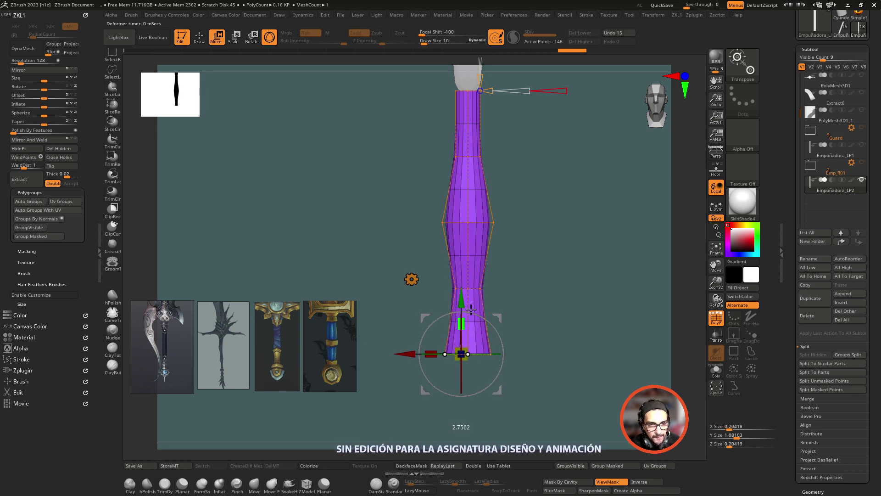
alt+click(467, 223)
alt+click(450, 222)
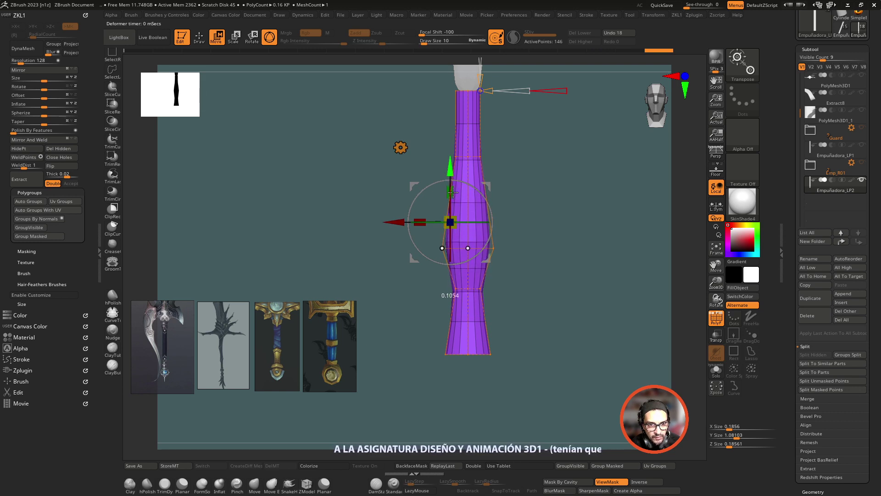
mouse_move(447, 166)
mouse_down()
mouse_move(457, 205)
mouse_move(449, 169)
mouse_up()
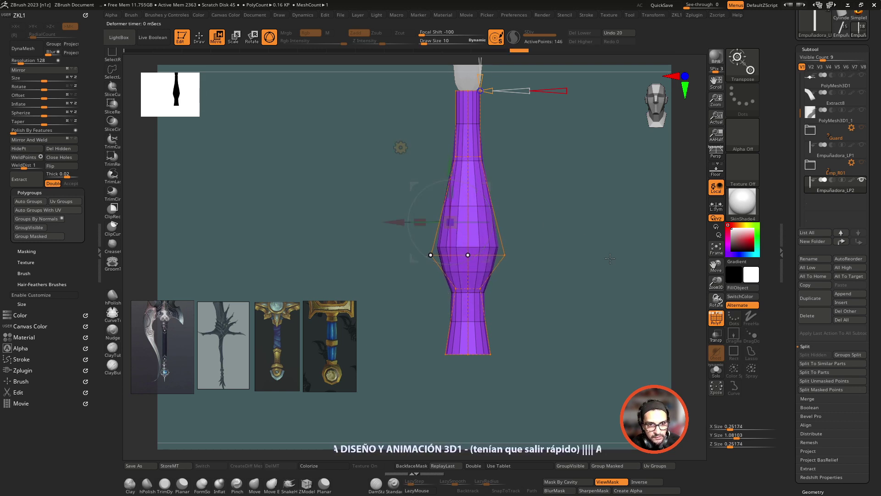
- Narrow the bulge front to back, widen it sideways, and lengthen the slim neck
drag(429, 254, 641, 256)
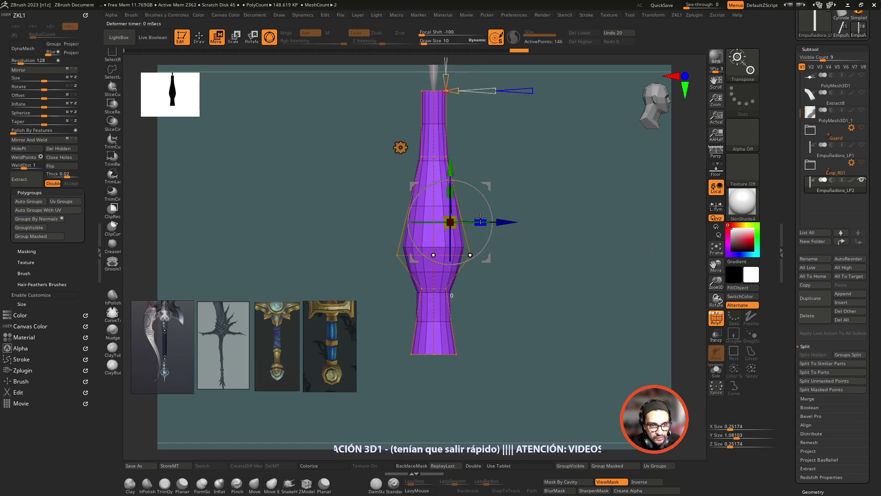
drag(481, 221, 437, 252)
drag(577, 266, 429, 252)
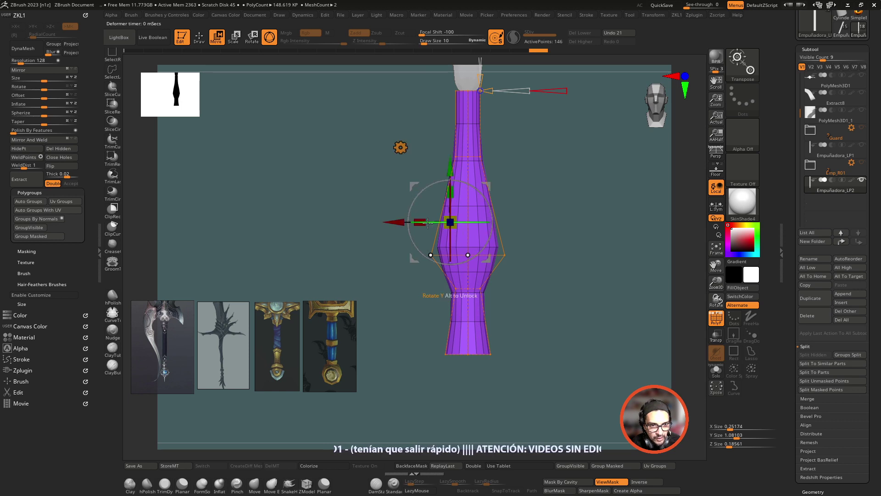
drag(421, 221, 430, 256)
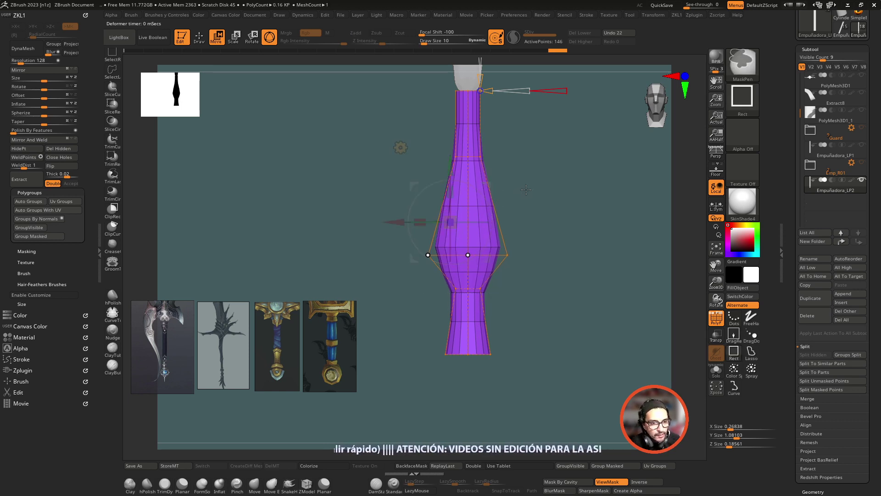
alt+click(456, 156)
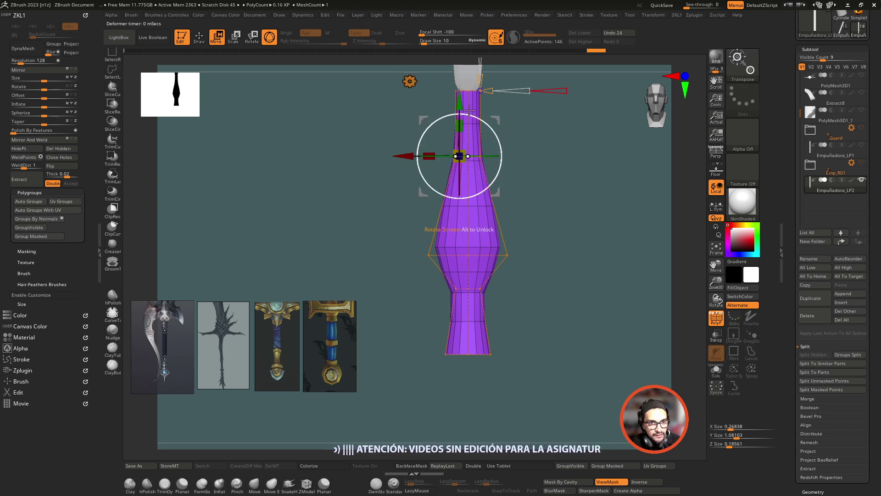
mouse_move(460, 156)
mouse_down()
mouse_move(467, 146)
mouse_move(585, 211)
mouse_up()
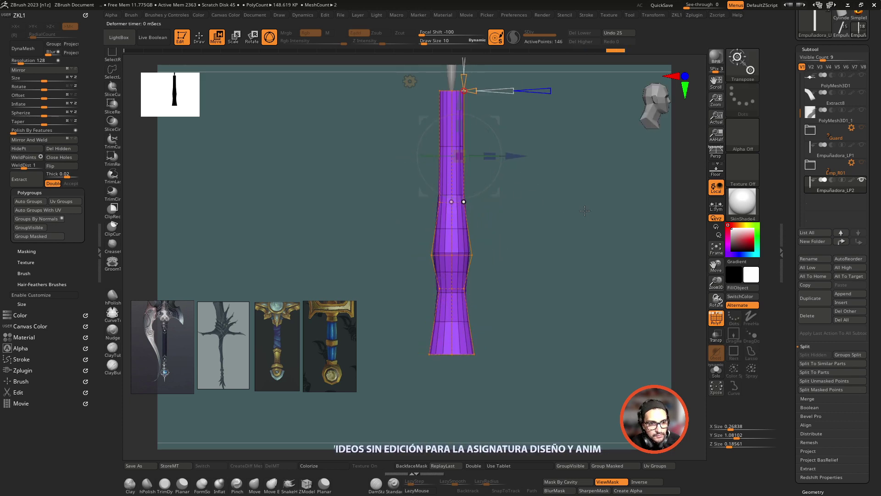
- Adjust the bottom and top edge loops and scale the grip along its length
alt+click(463, 354)
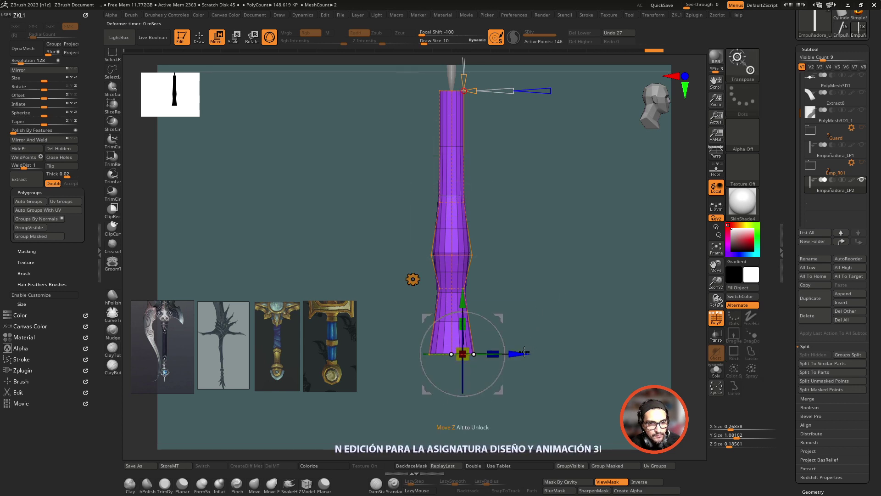
drag(524, 352, 522, 353)
key(ctrl)
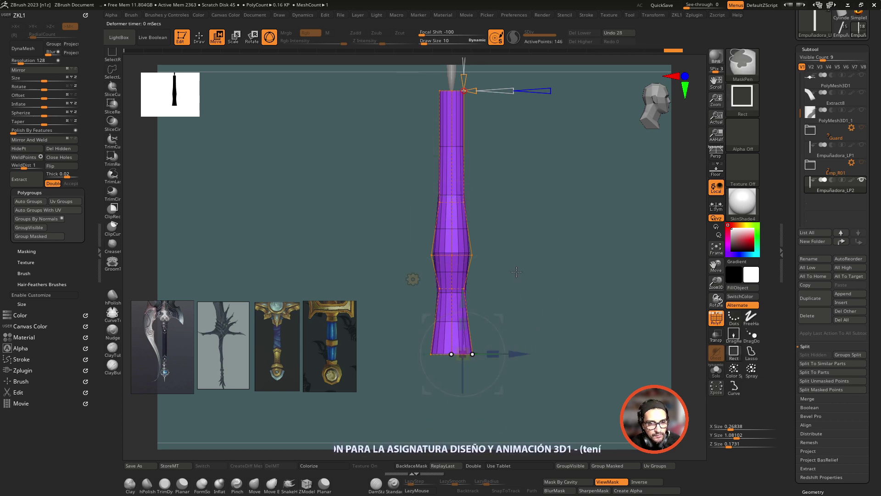
ctrl+drag(393, 174, 512, 246)
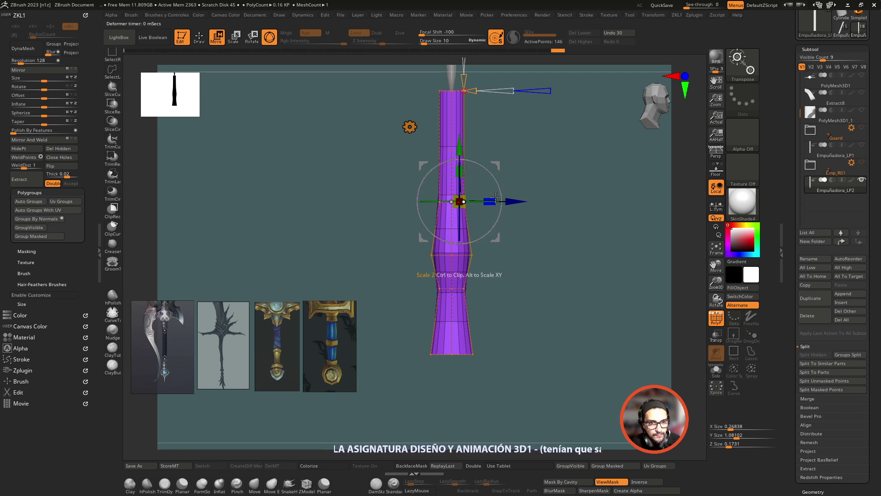
drag(495, 198, 557, 183)
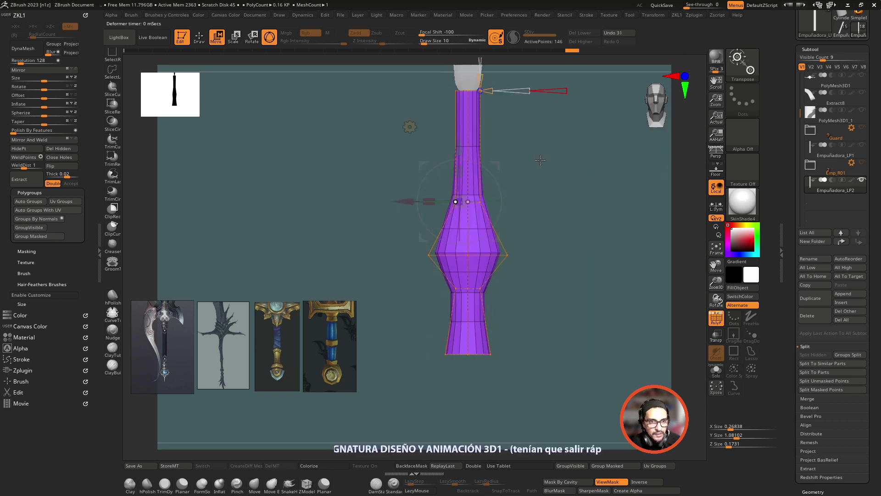
ctrl+click(556, 184)
mouse_move(464, 147)
ctrl+mouse_down()
mouse_move(490, 92)
mouse_move(574, 196)
mouse_move(556, 170)
ctrl+mouse_up()
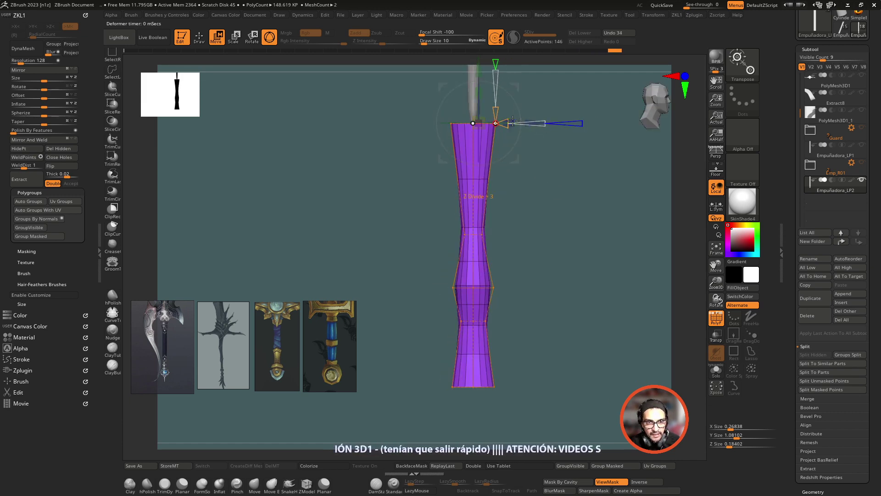
mouse_move(513, 120)
mouse_down()
mouse_move(540, 192)
mouse_move(552, 183)
mouse_move(573, 207)
mouse_up()
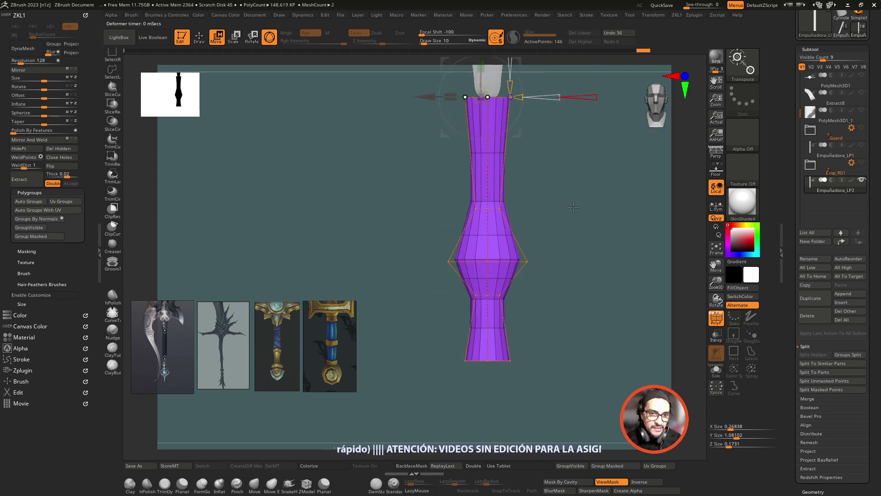
alt+drag(585, 256, 585, 263)
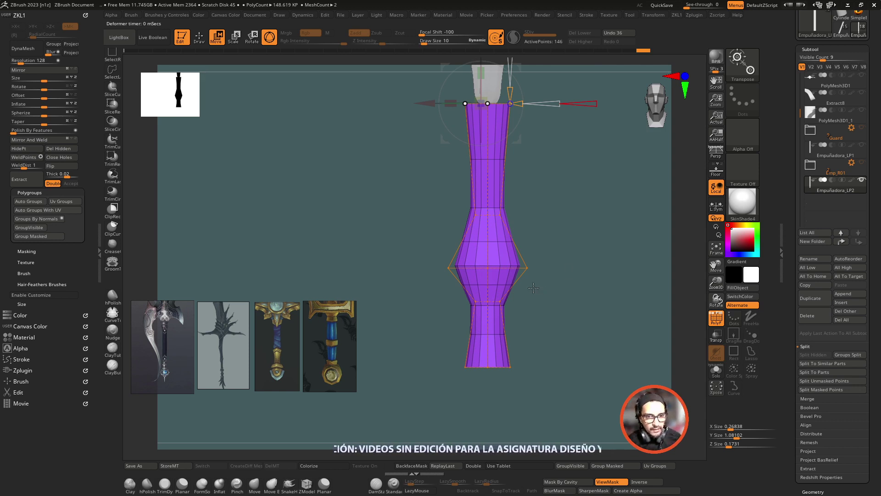
- Mask the middle bulge and scale it narrower side to side
key(ctrl)
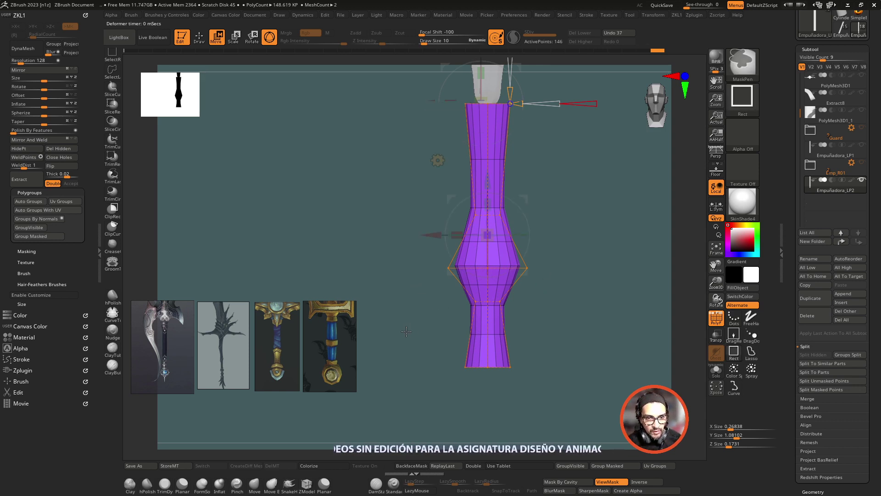
ctrl+drag(407, 329, 502, 252)
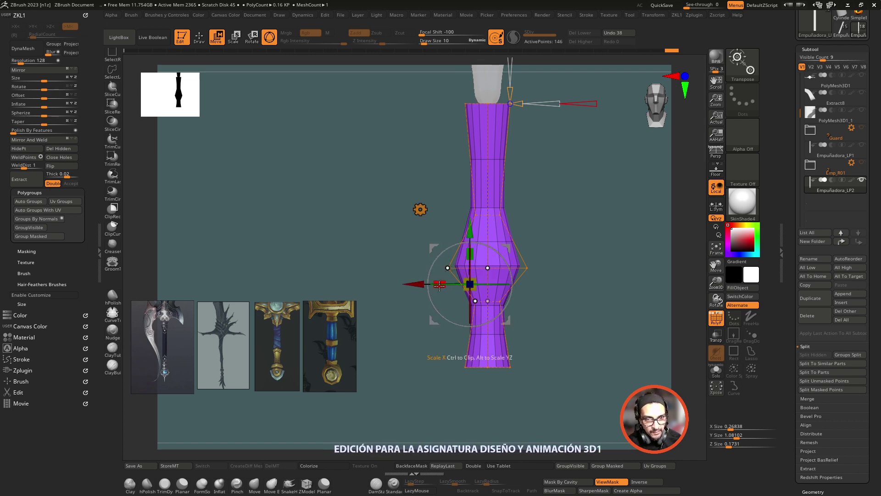
drag(446, 280, 457, 280)
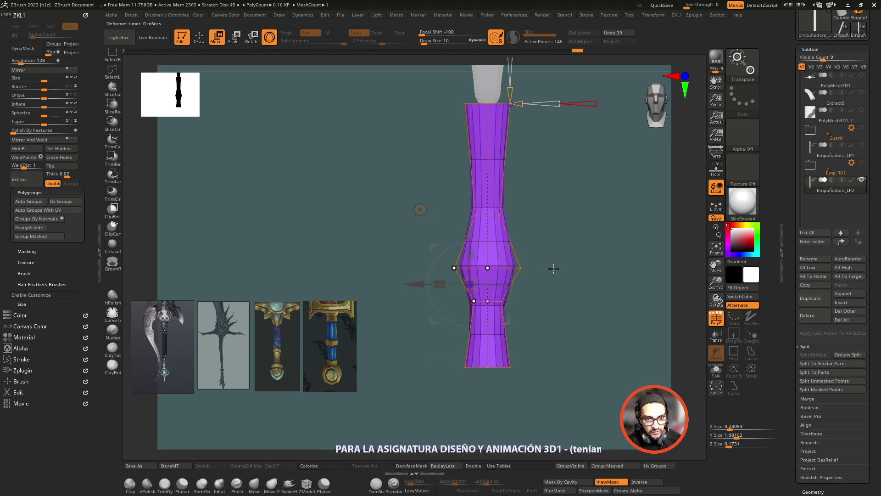
mouse_move(542, 284)
mouse_down()
mouse_move(595, 281)
mouse_move(600, 274)
mouse_move(579, 257)
mouse_up()
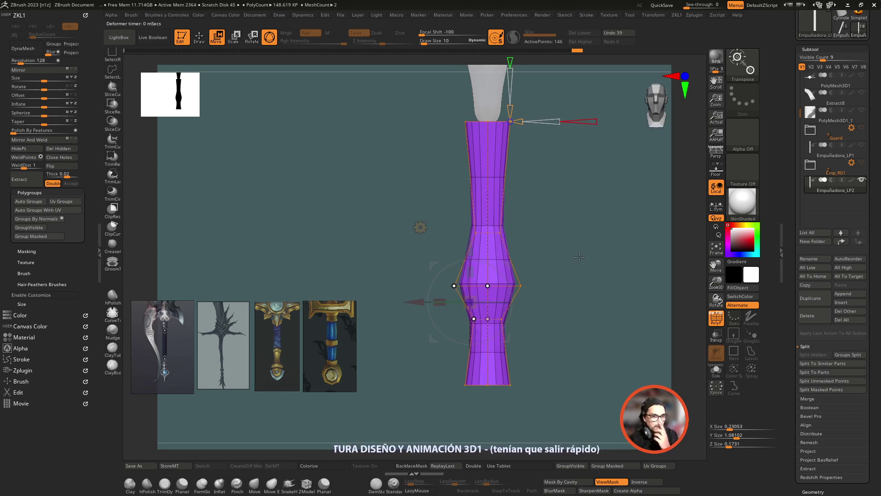
click(420, 228)
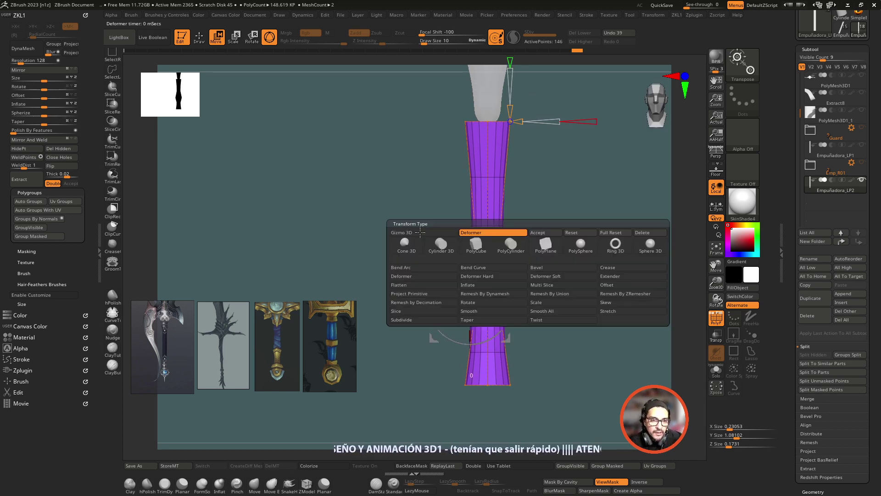
click(524, 234)
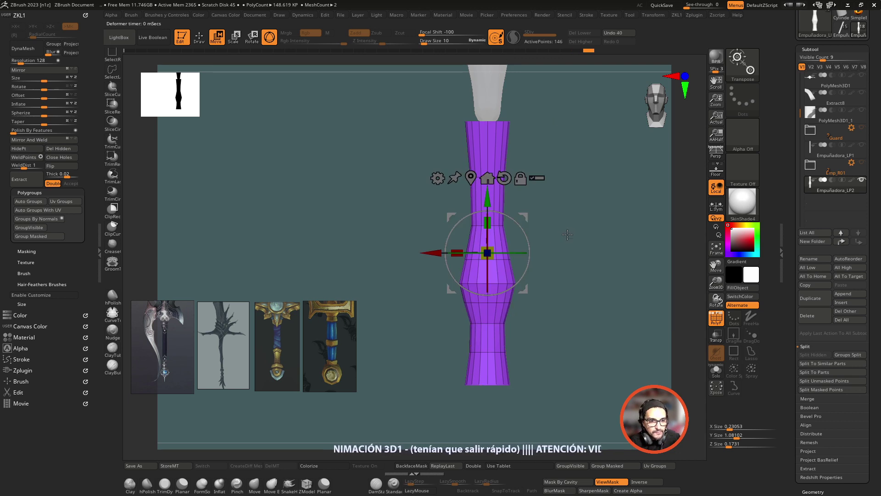
alt+drag(579, 263, 571, 237)
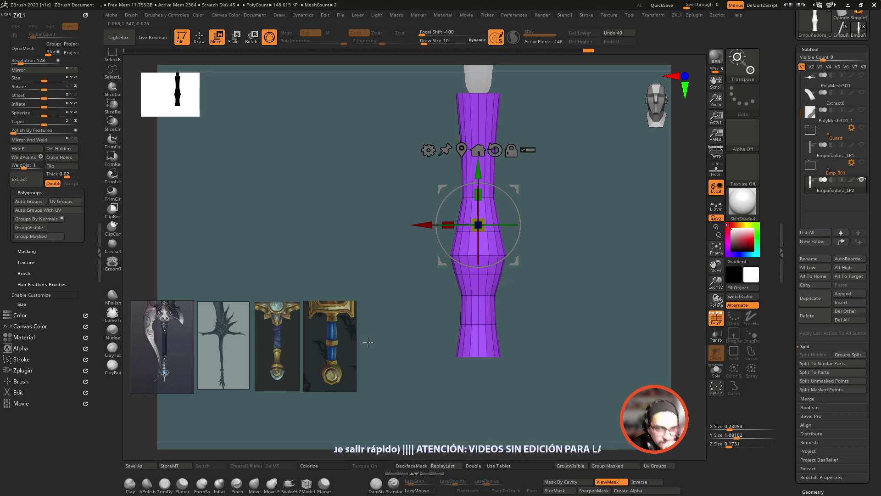
drag(372, 340, 607, 300)
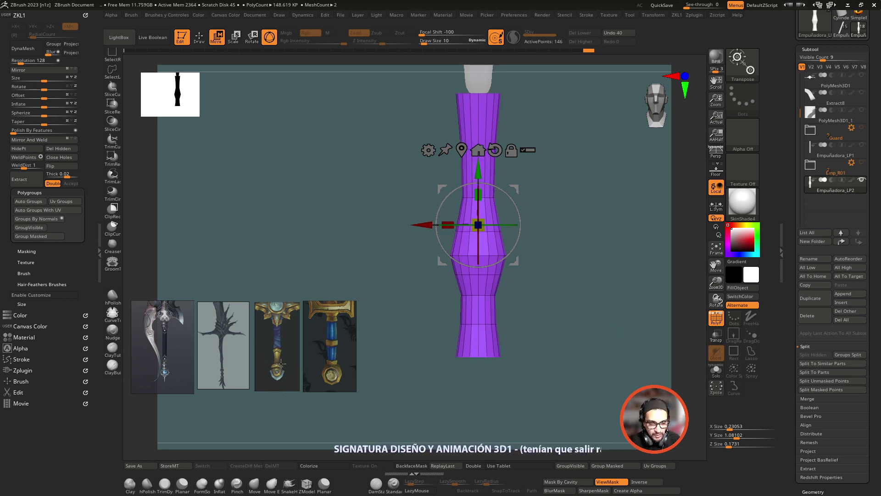
mouse_move(587, 284)
mouse_down()
mouse_move(592, 353)
mouse_move(574, 331)
mouse_up()
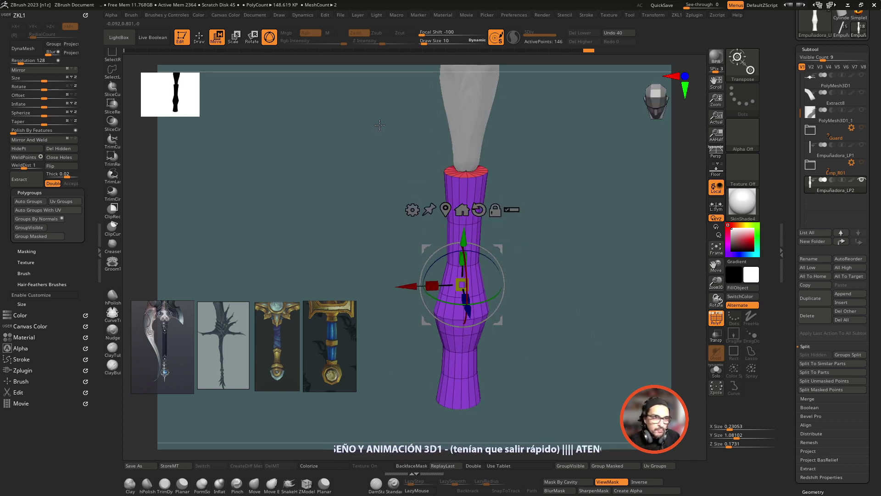
- Delete the top and bottom cap polygroups with ZModeler, then zoom on the lower grip
click(205, 41)
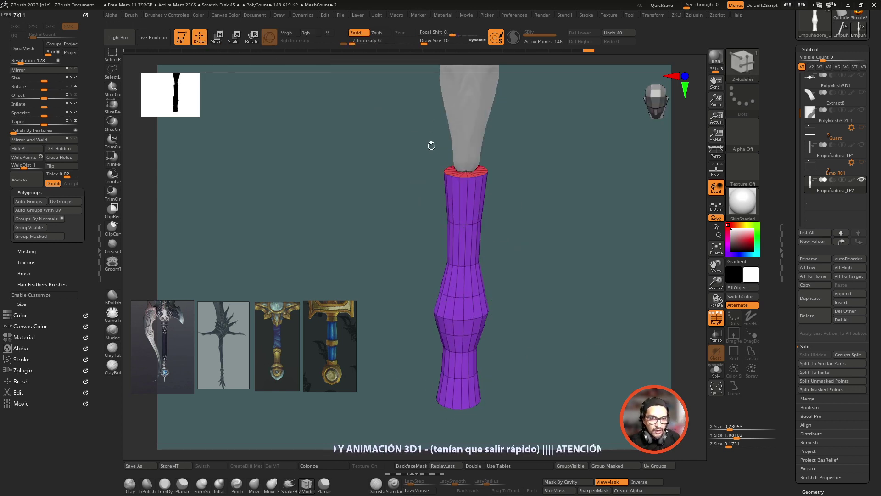
click(470, 174)
drag(514, 197, 525, 230)
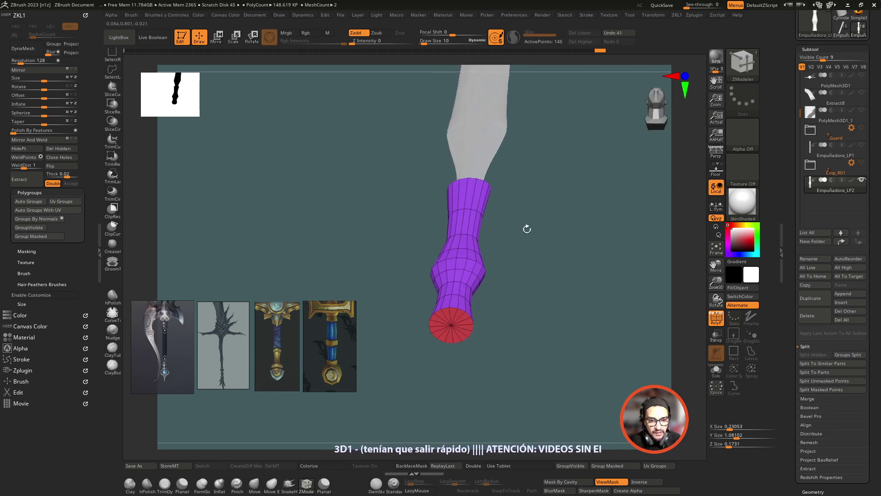
click(461, 317)
shift+drag(537, 277, 544, 330)
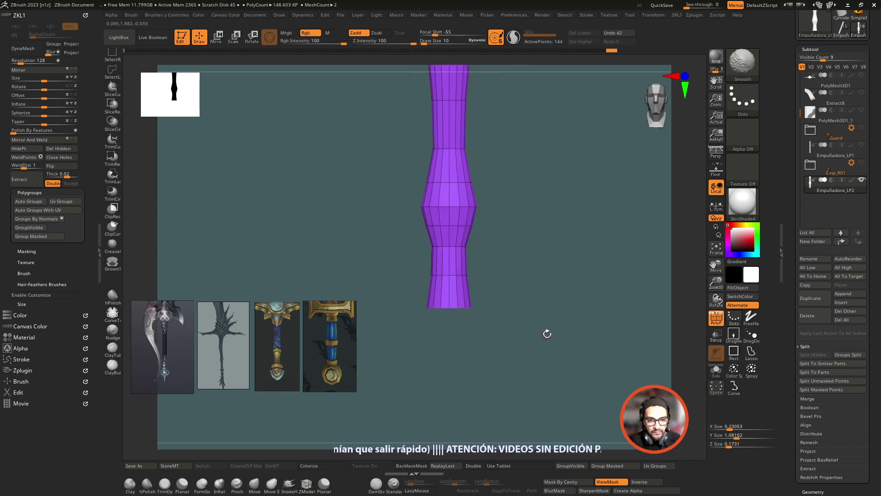
mouse_move(710, 287)
mouse_down()
mouse_move(559, 256)
mouse_move(622, 294)
mouse_up()
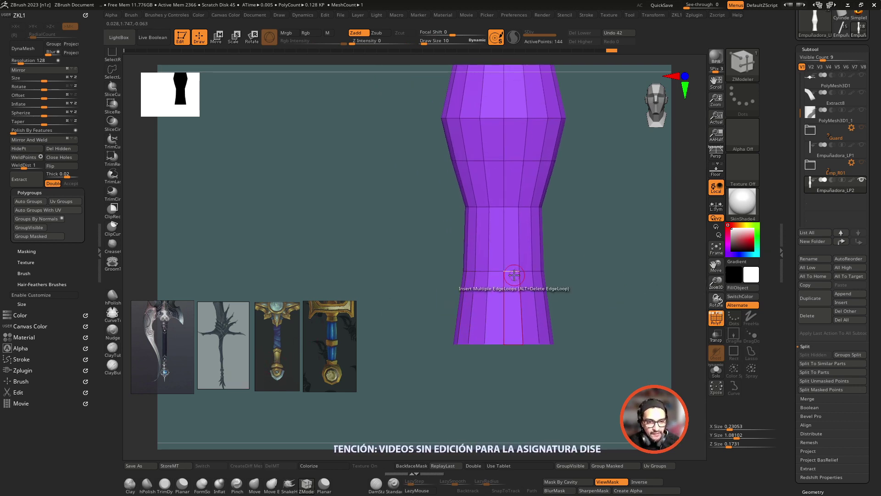
- SliceCurve a slanted line near the grip's bottom and Mirror And Weld it into a symmetric V band
key(ctrl+shift)
click(745, 78)
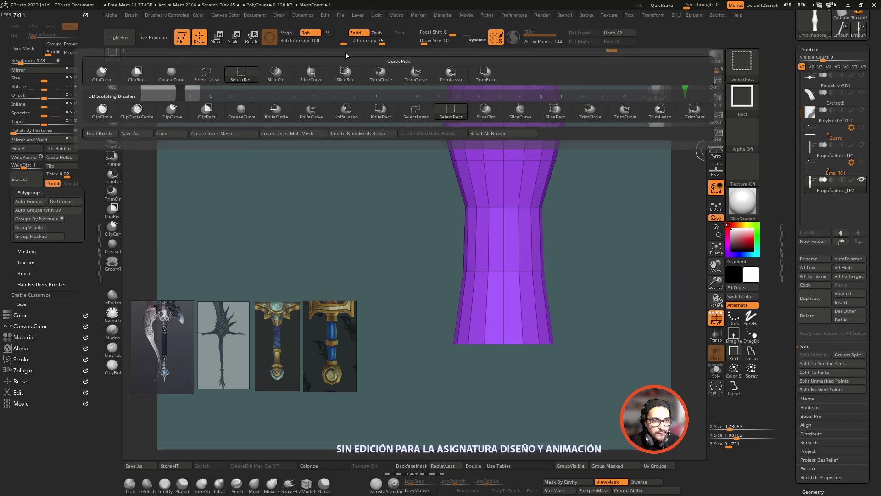
click(307, 82)
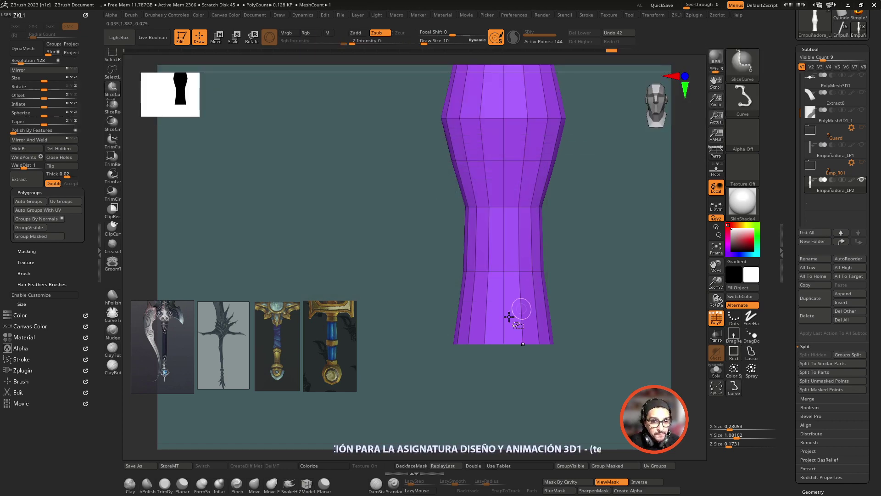
mouse_move(395, 334)
ctrl+shift+mouse_down()
mouse_move(574, 268)
mouse_move(572, 279)
mouse_move(587, 290)
ctrl+shift+mouse_up()
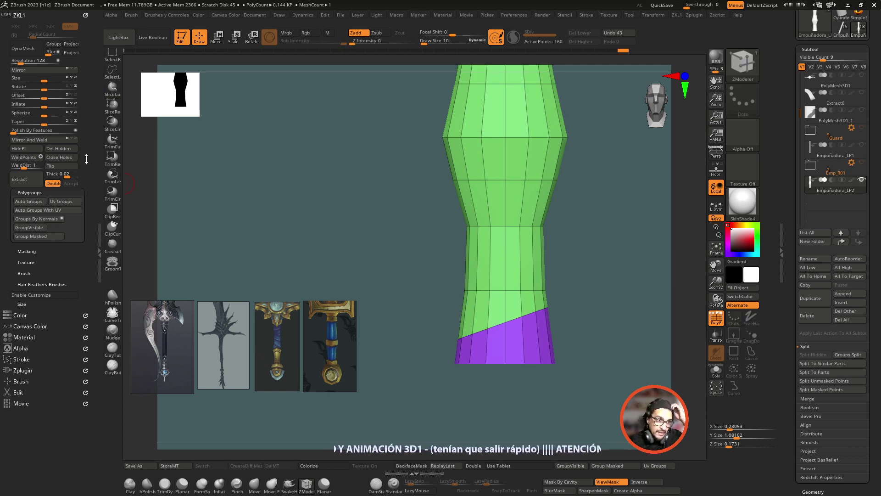
click(55, 141)
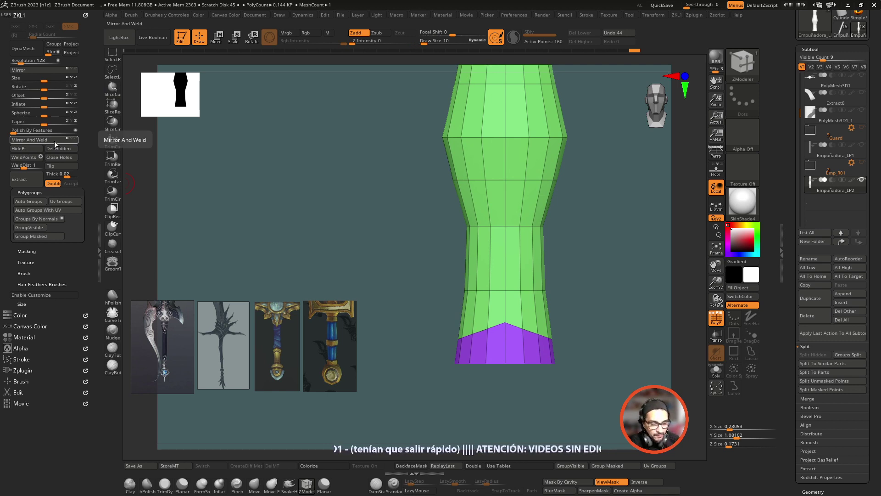
key(ctrl+z)
key(ctrl+z)
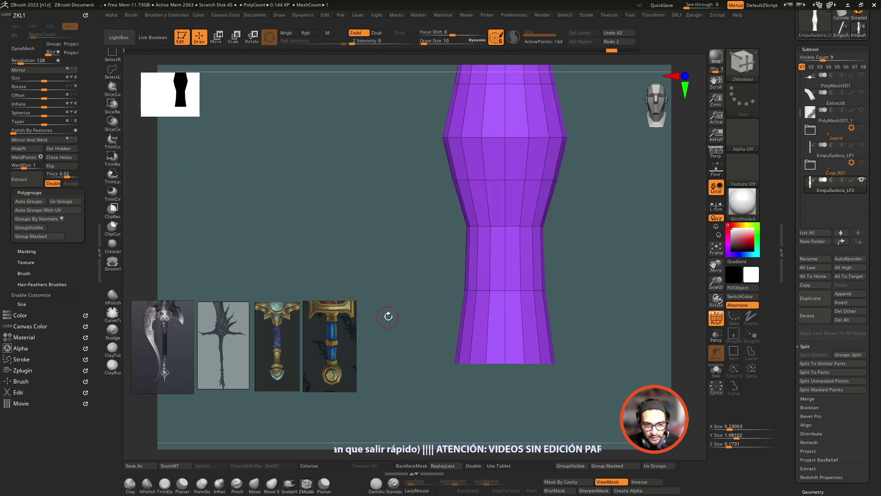
mouse_move(378, 359)
ctrl+shift+mouse_down()
mouse_move(631, 280)
mouse_move(574, 307)
mouse_move(576, 293)
ctrl+shift+mouse_up()
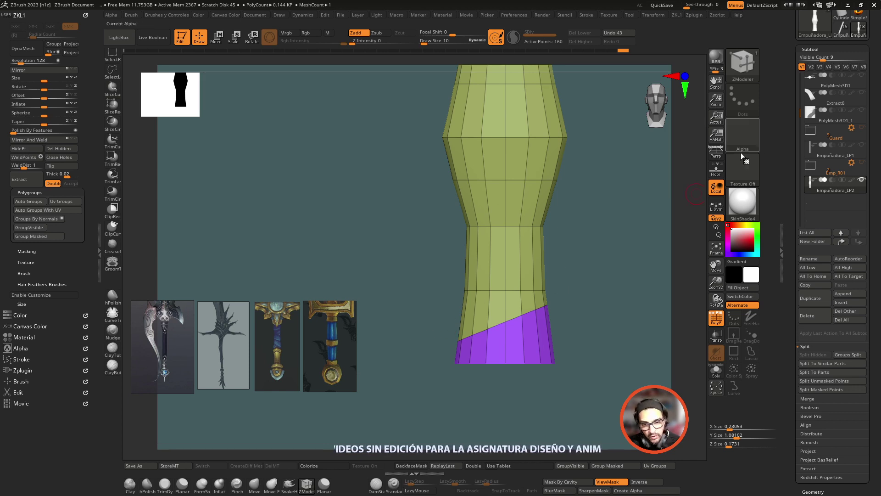
key(ctrl+z)
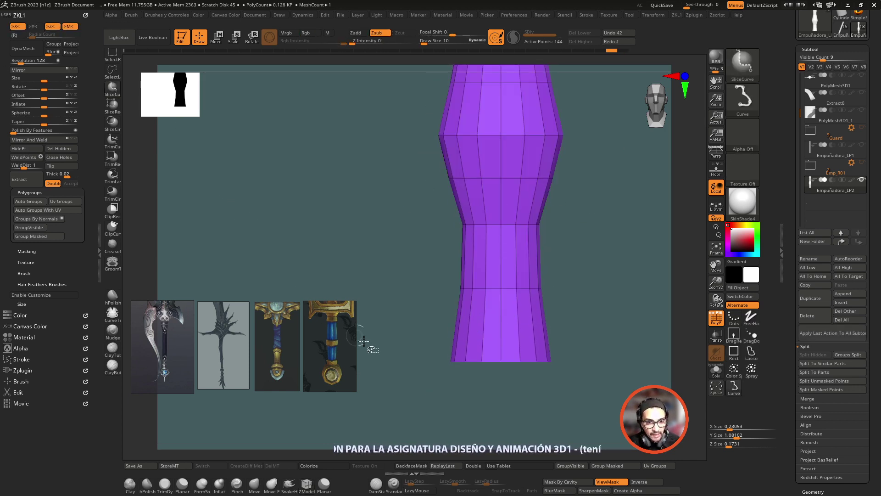
mouse_move(398, 351)
ctrl+shift+mouse_down()
mouse_move(609, 254)
mouse_move(592, 271)
mouse_move(592, 257)
ctrl+shift+mouse_up()
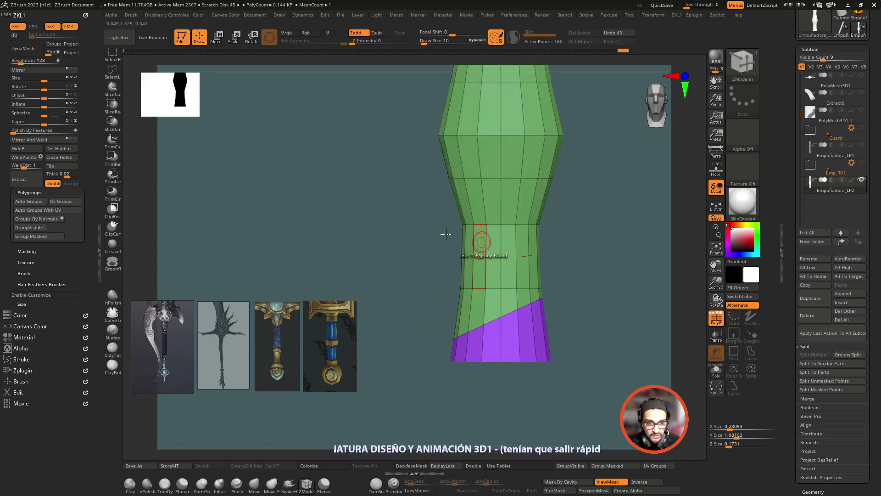
click(41, 141)
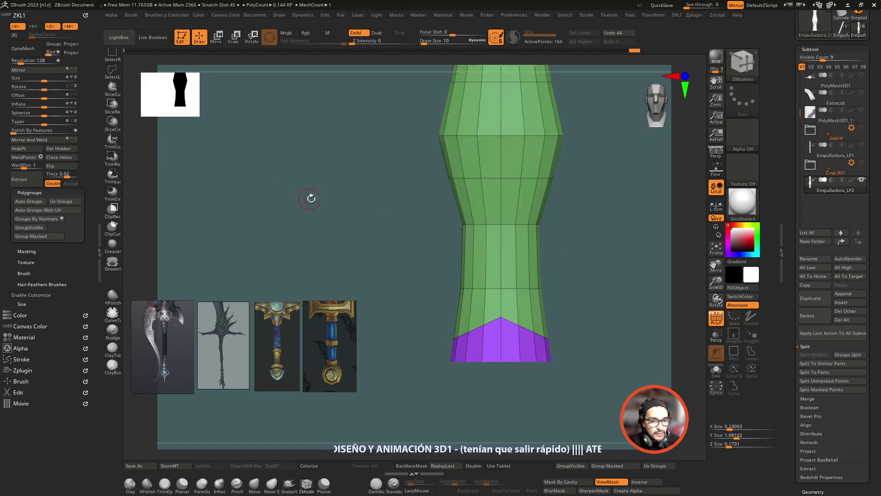
shift+drag(311, 197, 448, 305)
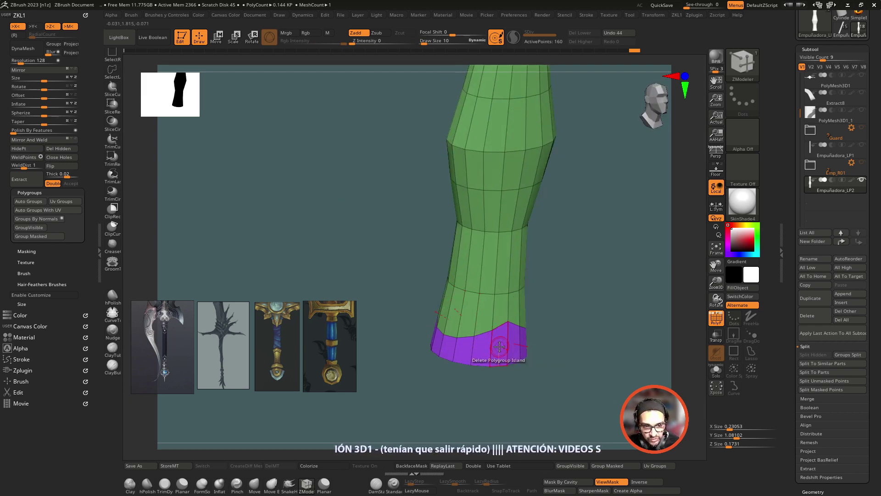
- Extrude the purple bottom band into a wider flared ring and orbit to inspect it
key(space)
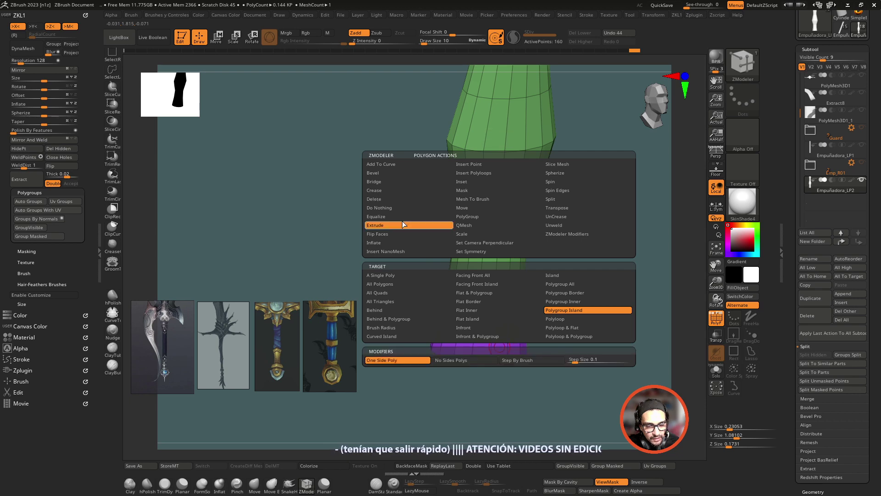
drag(492, 344, 512, 362)
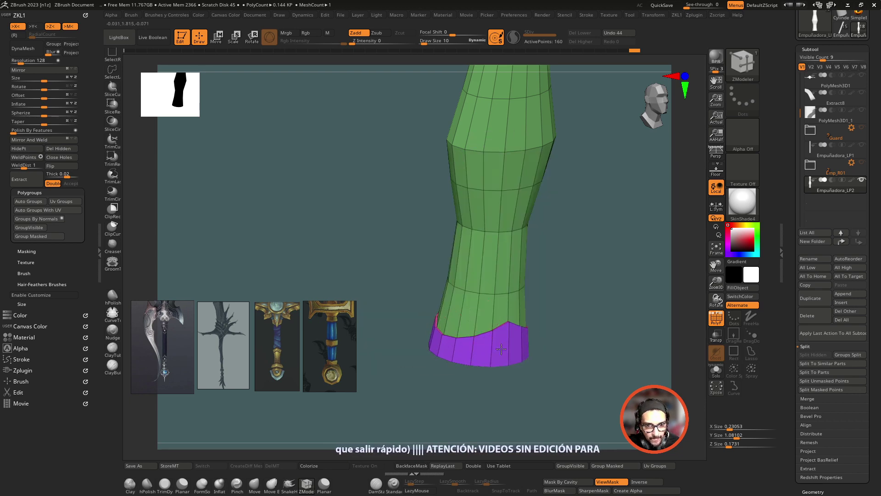
mouse_move(595, 333)
shift+mouse_down()
mouse_move(612, 303)
mouse_move(605, 310)
shift+mouse_up()
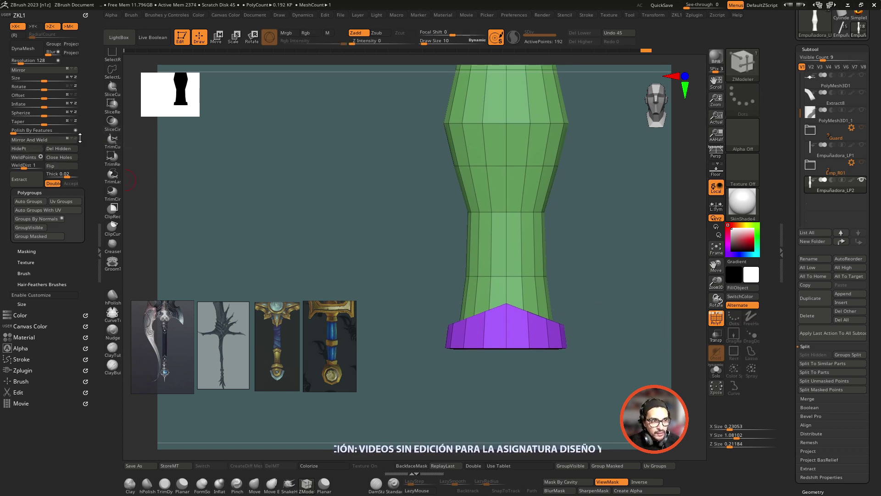
shift+drag(252, 204, 305, 206)
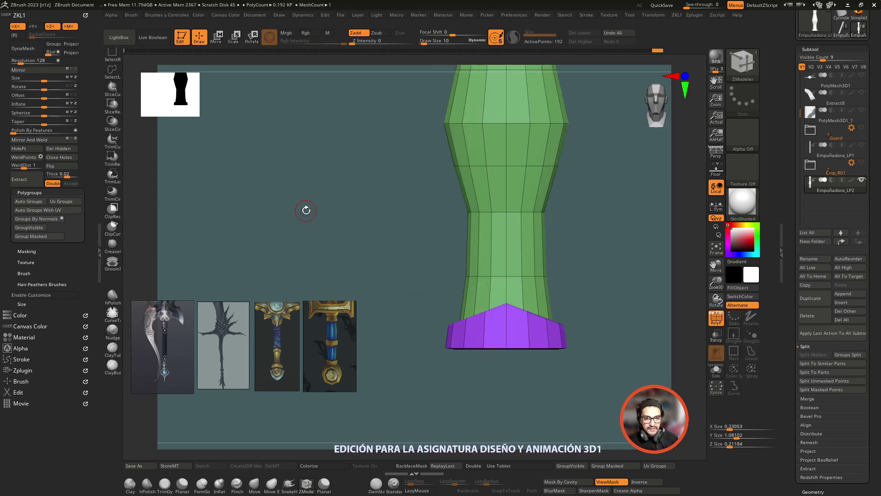
drag(716, 301, 532, 327)
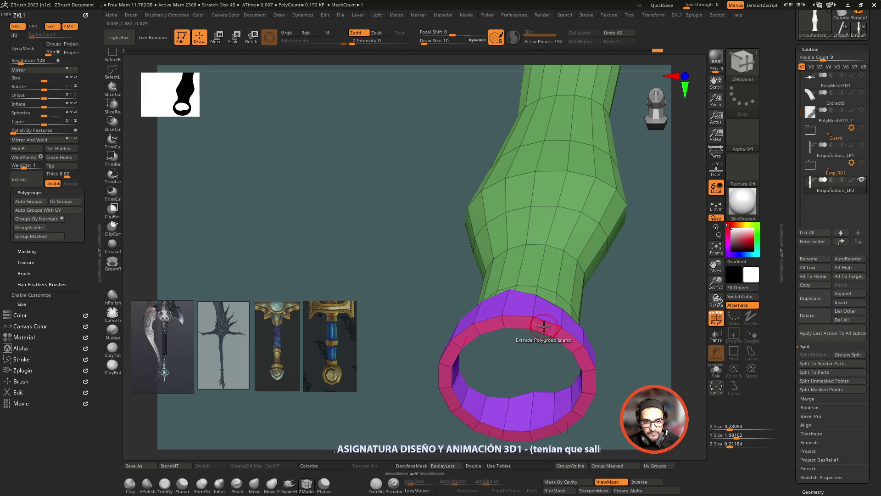
- Delete the pink inner ring of faces with Delete Polygroup Island and return to front view
key(space)
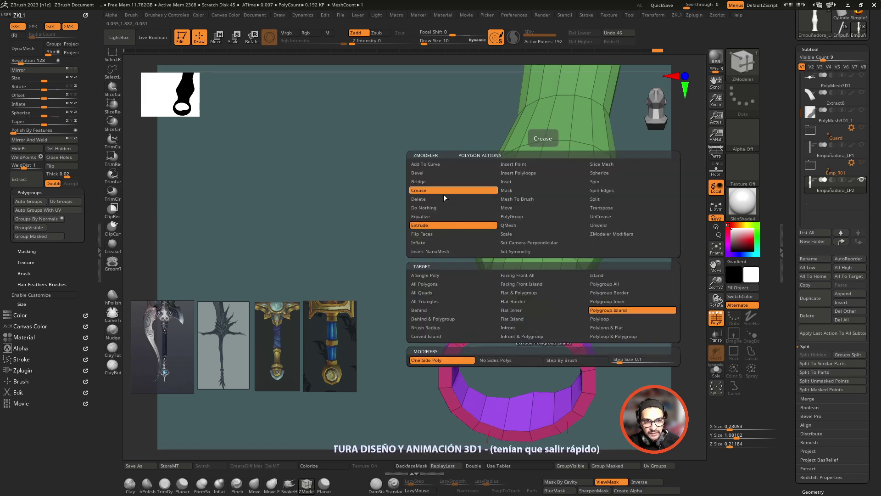
click(444, 199)
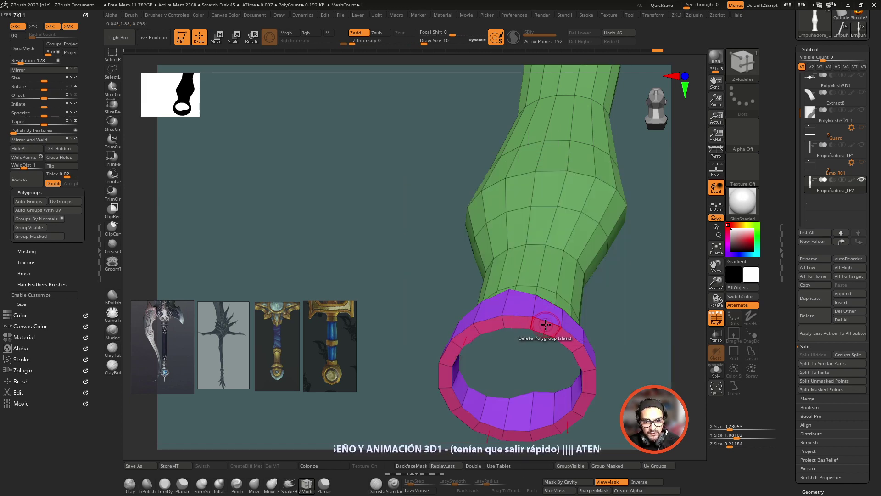
click(544, 308)
mouse_move(639, 277)
shift+mouse_down()
mouse_move(635, 323)
mouse_move(633, 294)
shift+mouse_up()
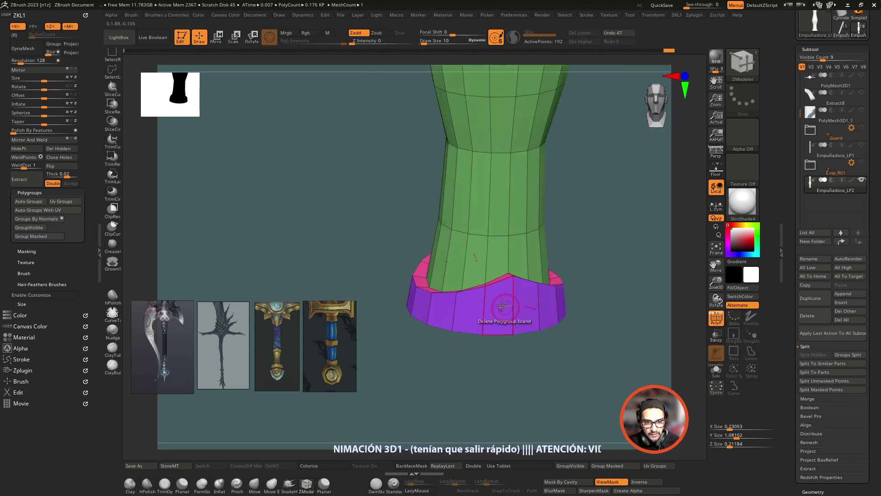
key(space)
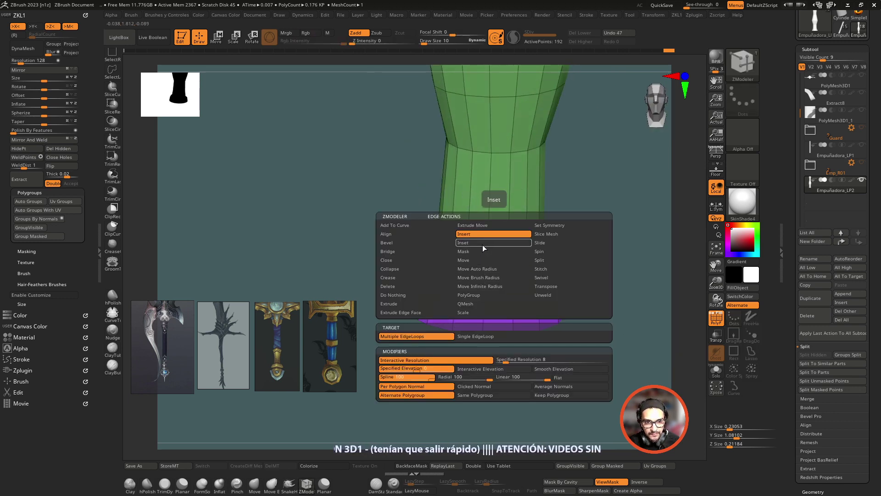
- Try Slide and Stitch edge actions on the collar's rim edge, undoing the stitch
click(547, 242)
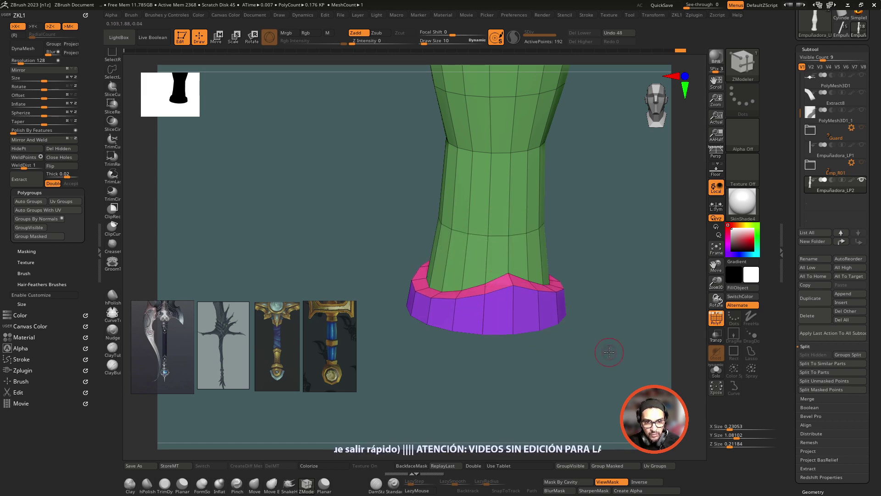
mouse_move(608, 353)
mouse_down()
mouse_move(606, 336)
mouse_move(606, 349)
mouse_up()
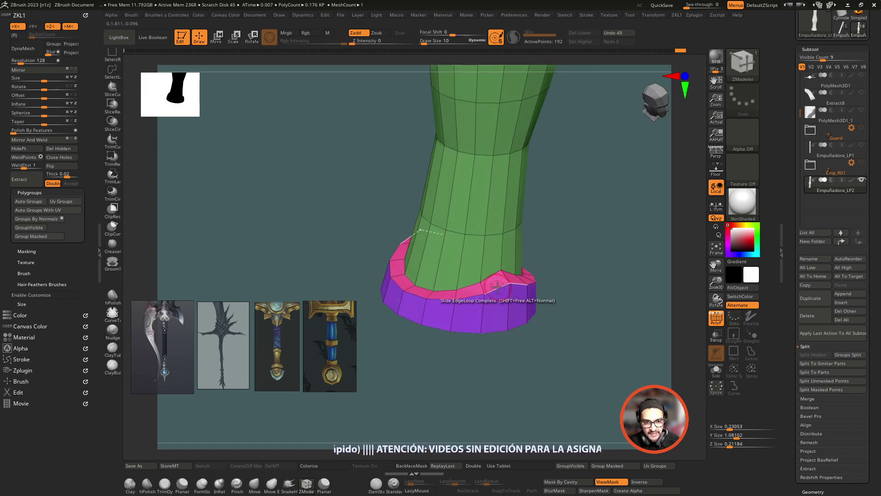
key(space)
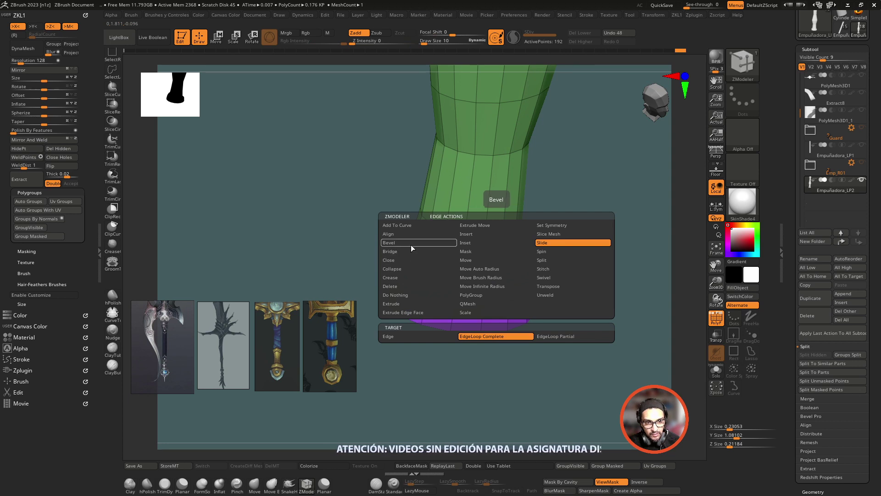
click(543, 269)
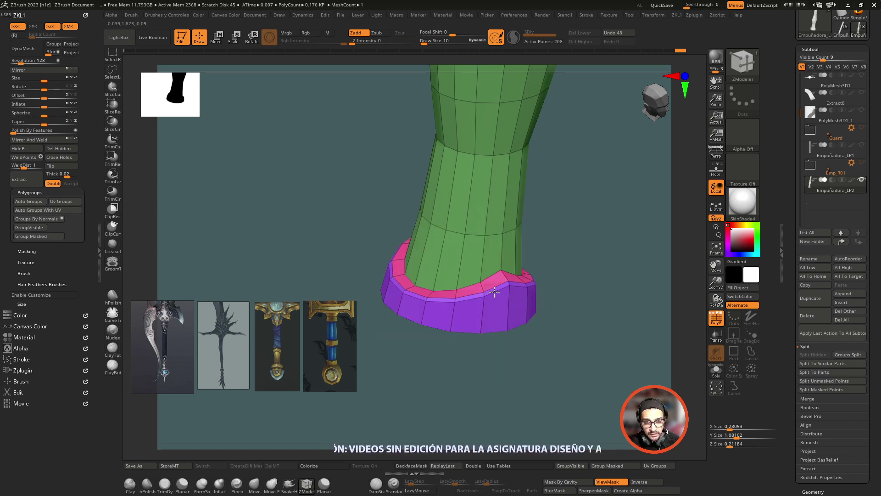
click(485, 275)
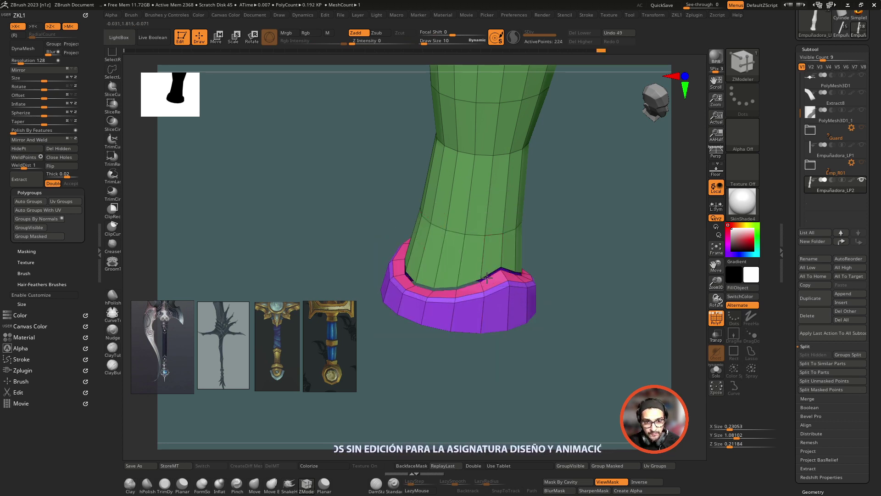
key(ctrl+z)
- Orbit around the collar and trial-slide the pink ring's inner edge, then undo it
drag(576, 254, 541, 269)
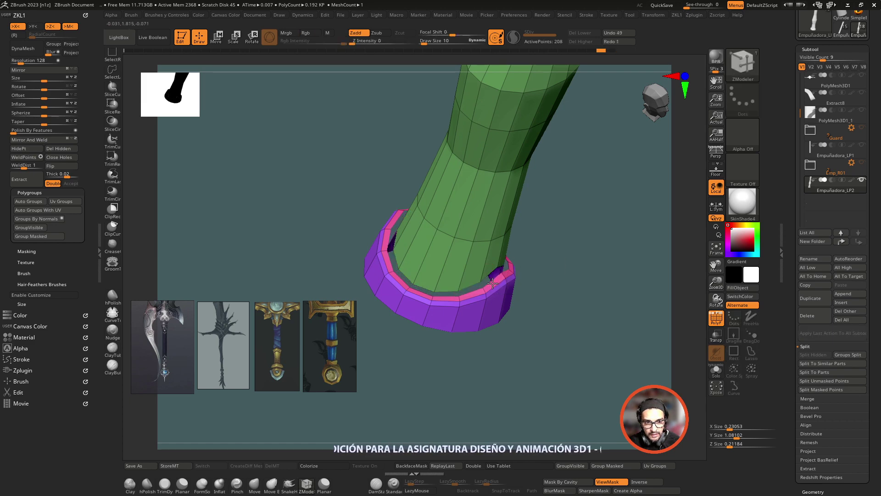
mouse_move(555, 280)
mouse_down()
mouse_move(535, 267)
mouse_move(611, 298)
mouse_up()
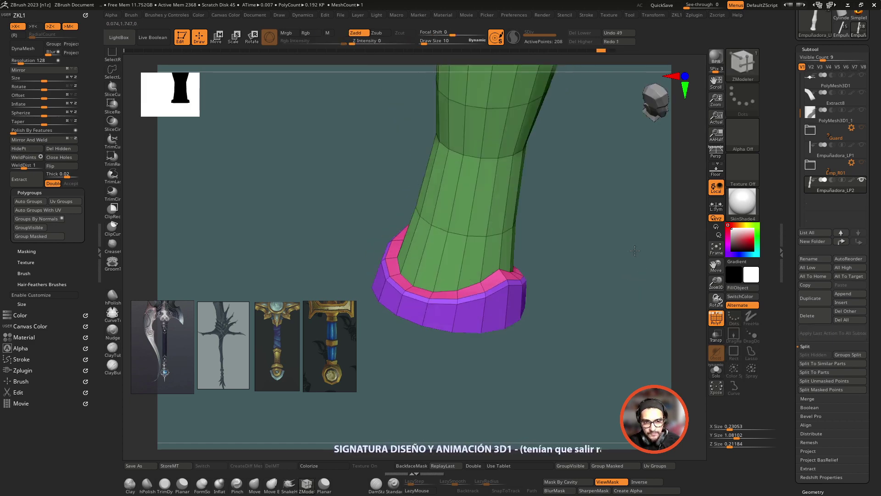
drag(544, 289, 544, 293)
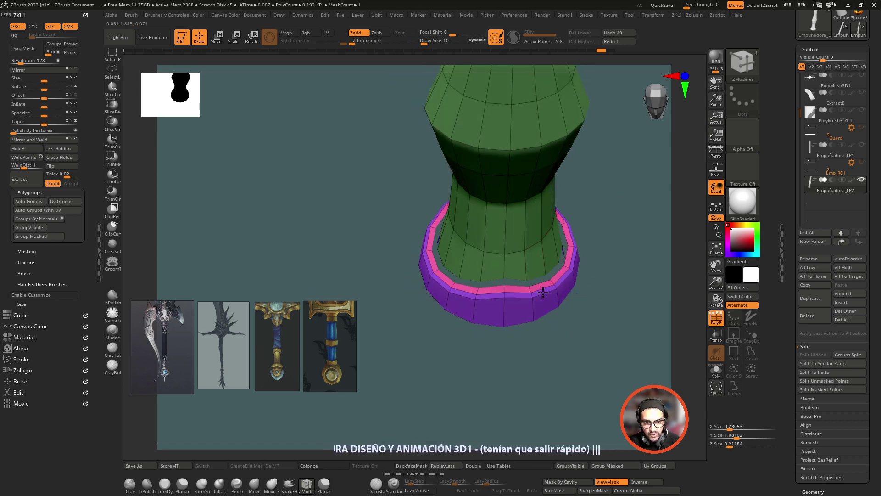
key(ctrl+z)
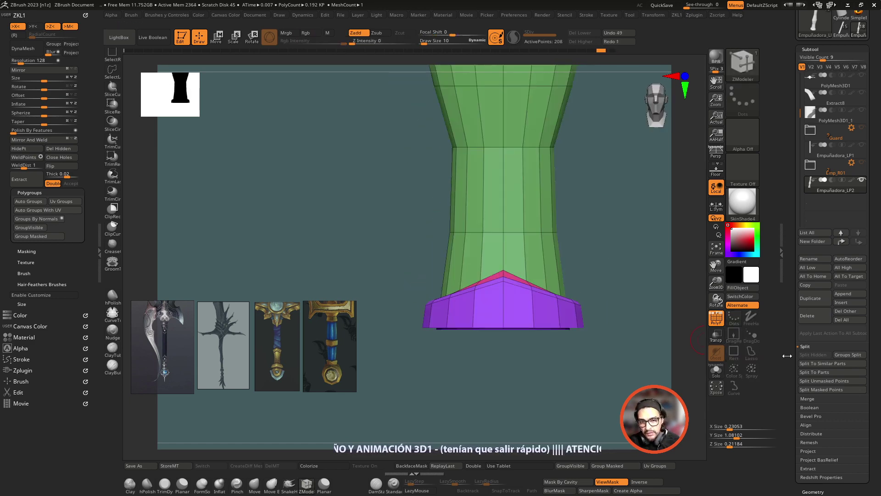
- Expand the Geometry settings in the tool tray and undo the previous edit
drag(872, 376, 878, 338)
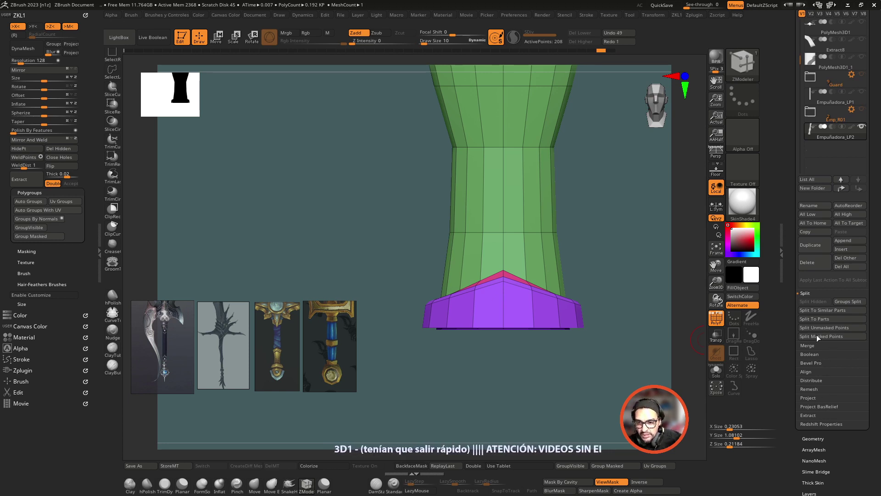
click(842, 438)
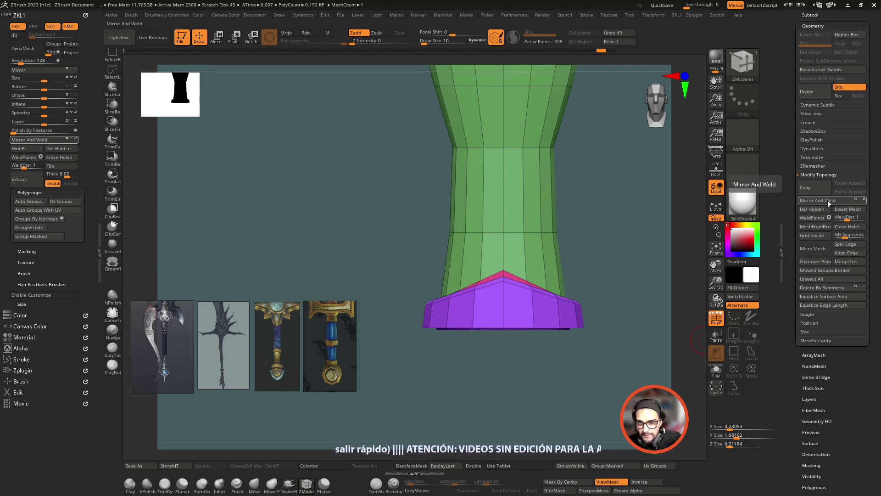
mouse_move(666, 287)
mouse_down()
mouse_move(657, 304)
mouse_move(596, 293)
mouse_up()
key(ctrl+z)
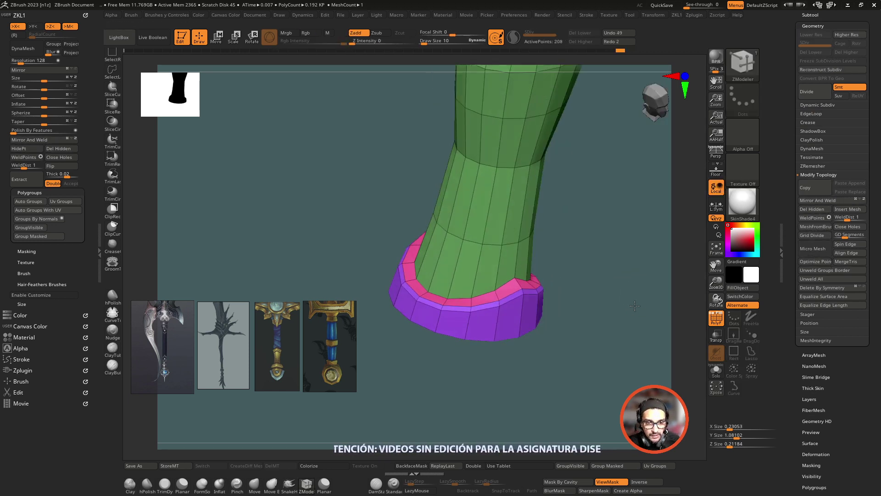
- Bevel and widen the tube's bottom edge loop, then run Weld Points
key(space)
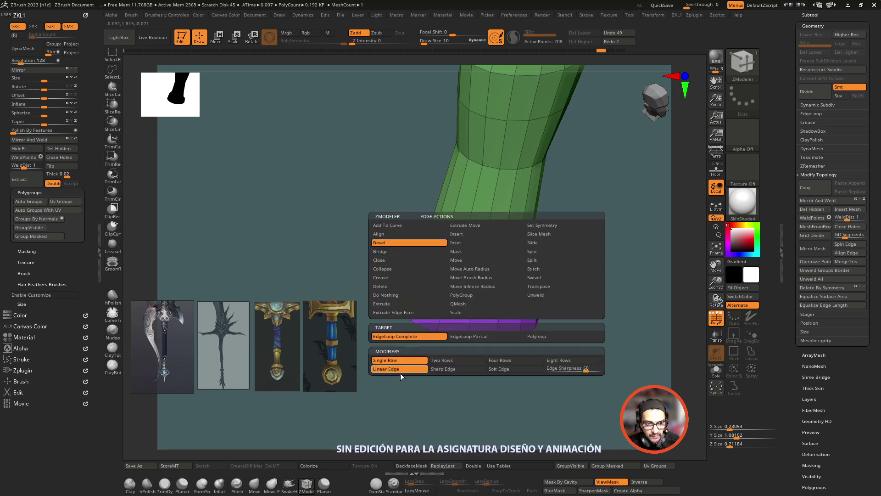
drag(502, 287, 500, 266)
drag(569, 357, 571, 353)
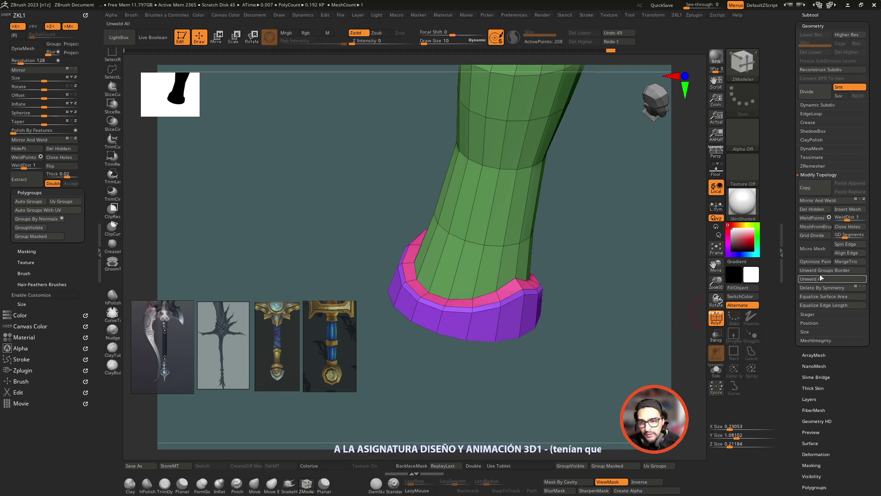
click(815, 219)
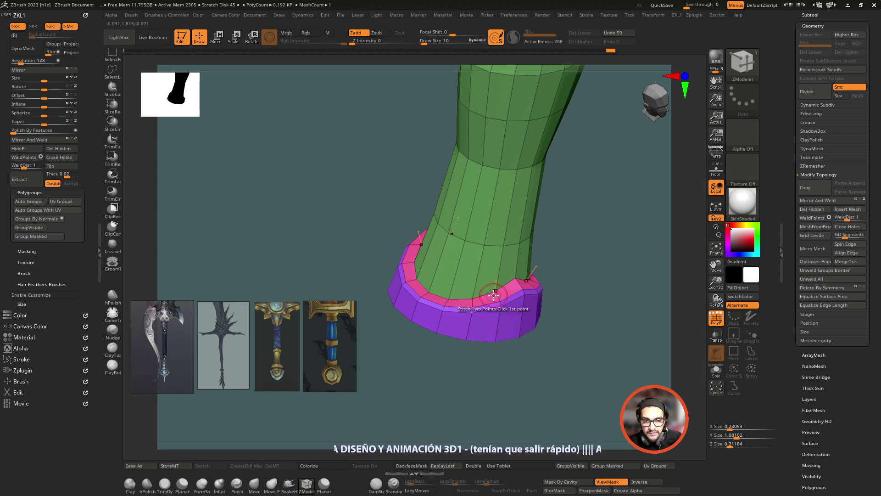
- Bevel the foot's edge loop twice, undoing each attempt
drag(490, 293, 488, 288)
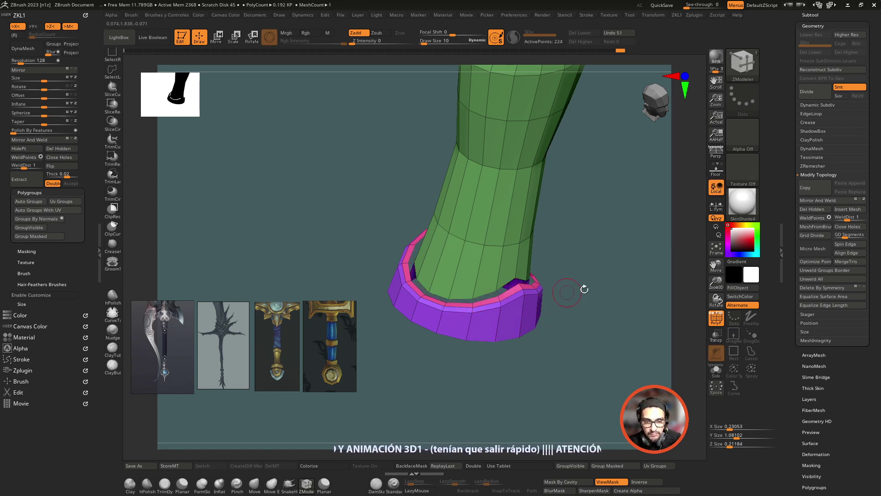
drag(584, 289, 592, 267)
key(ctrl+z)
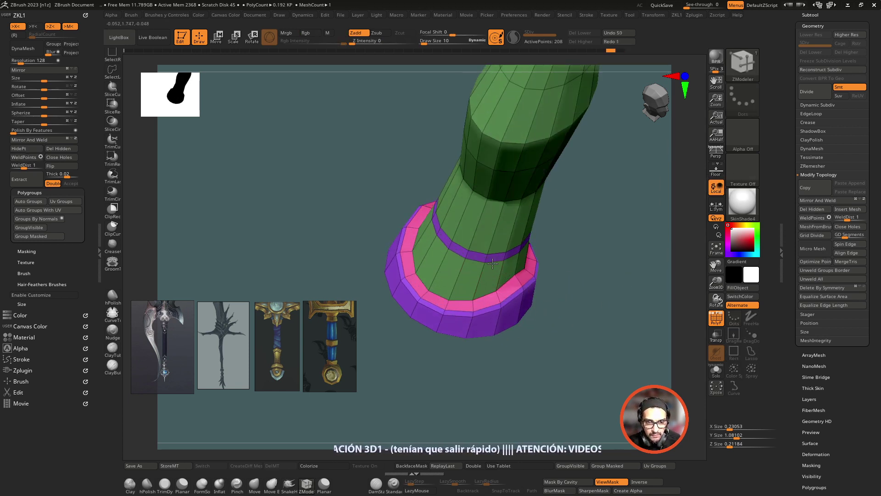
drag(492, 263, 480, 293)
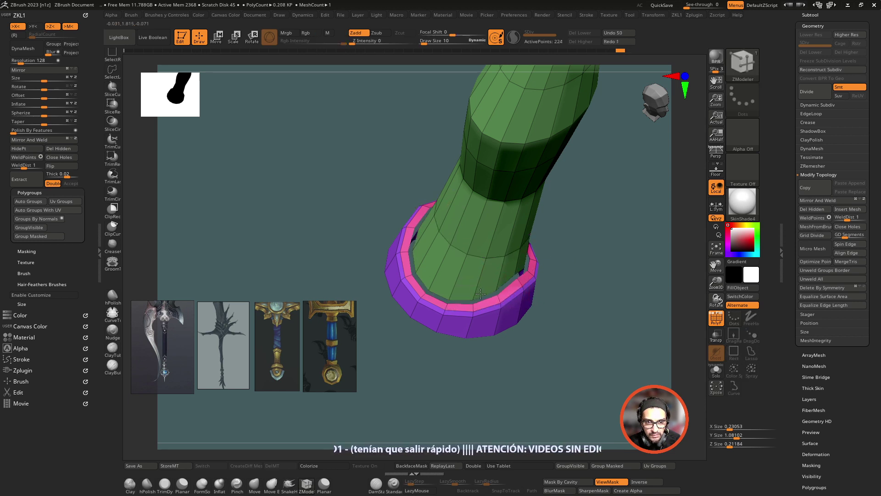
key(ctrl+z)
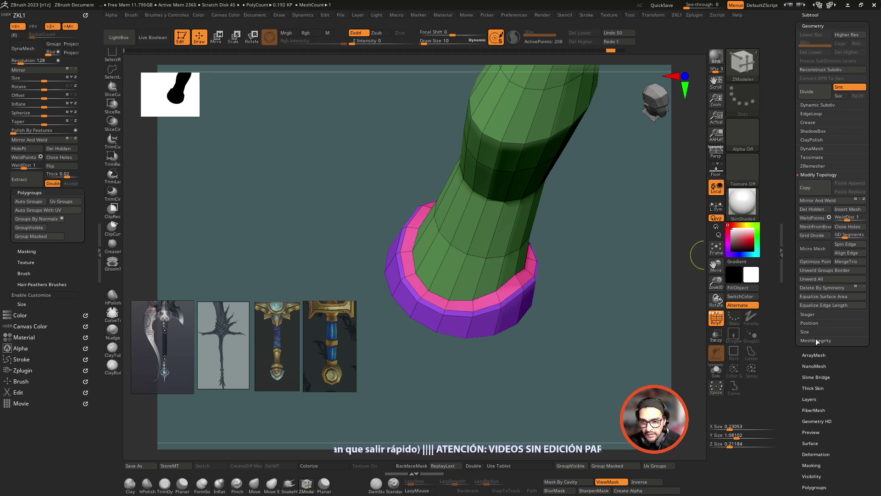
- Run Check Mesh Integrity on the grip and fix the reported problems
click(816, 340)
click(820, 219)
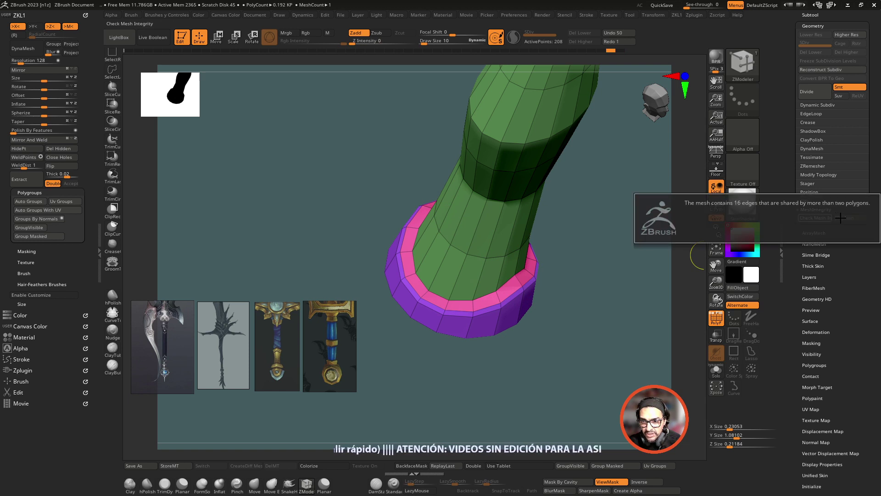
click(803, 218)
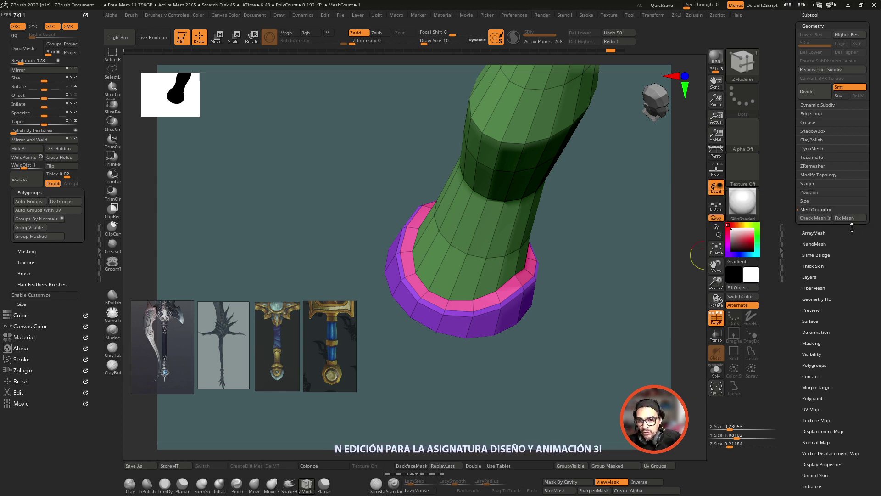
click(850, 219)
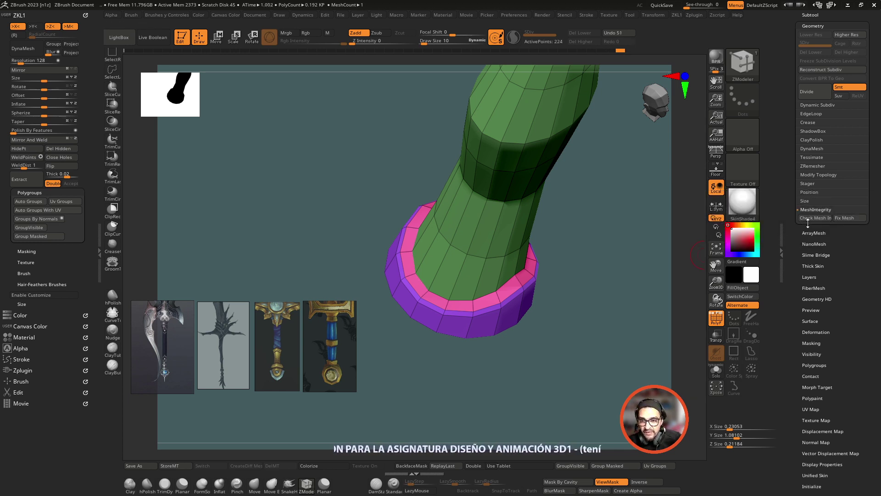
- Trial edits and a bevel on the ring's inner edge loop, undoing, rechecking integrity and redoing
click(483, 298)
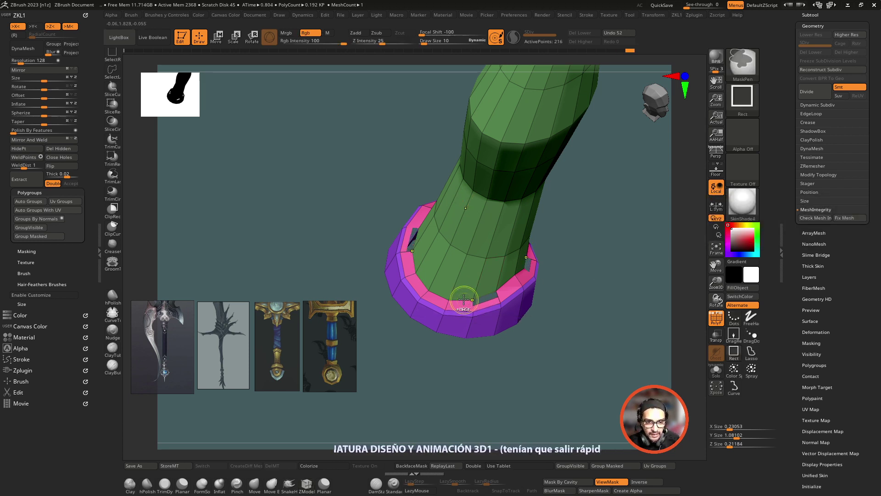
key(ctrl+z)
drag(560, 335, 131, 188)
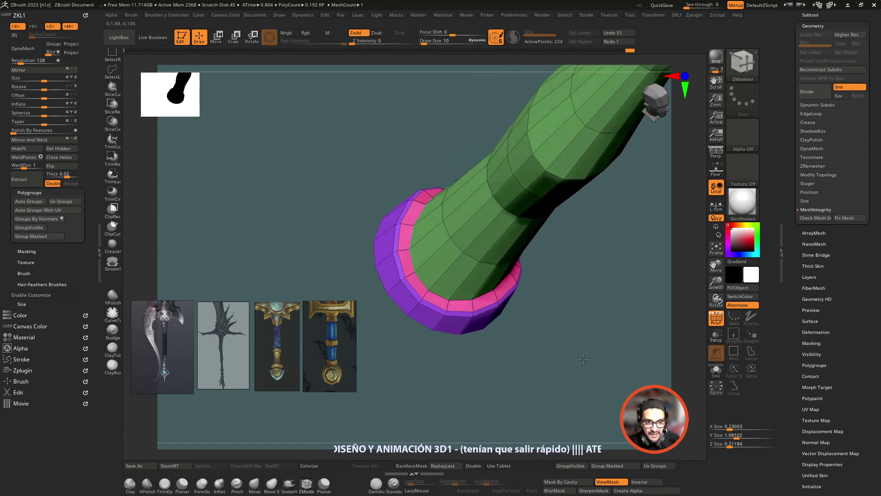
click(48, 139)
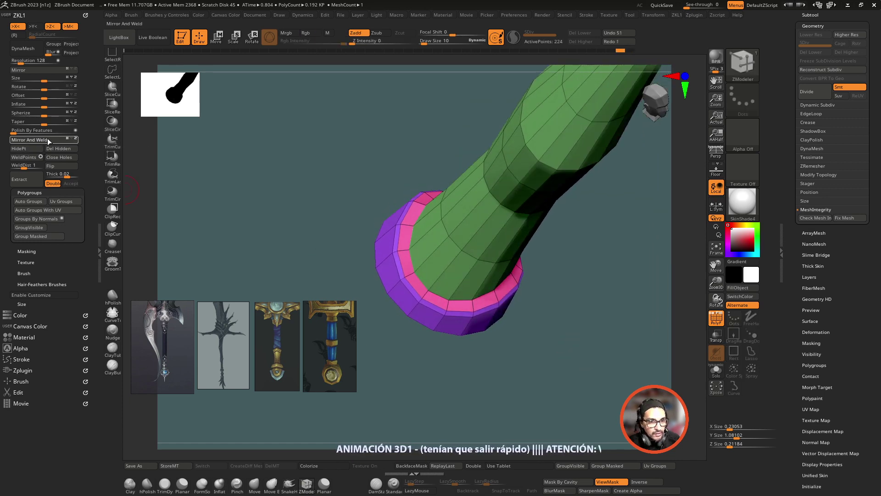
drag(434, 291, 439, 290)
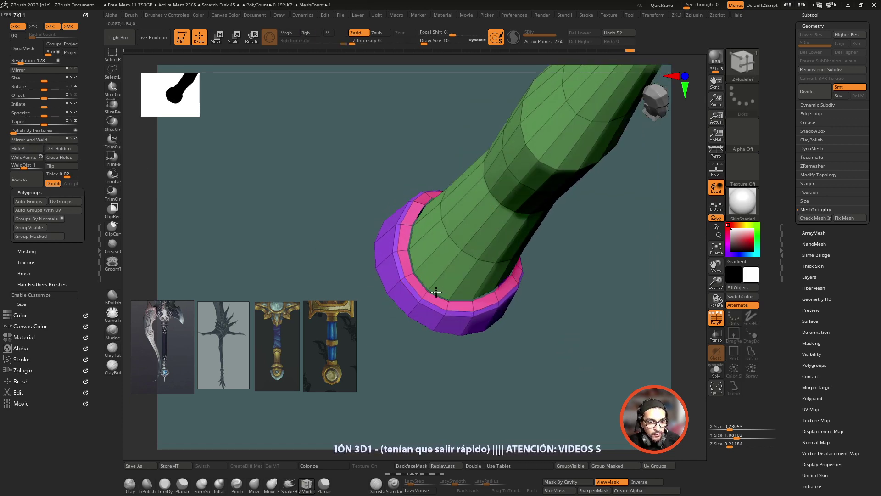
key(ctrl+z)
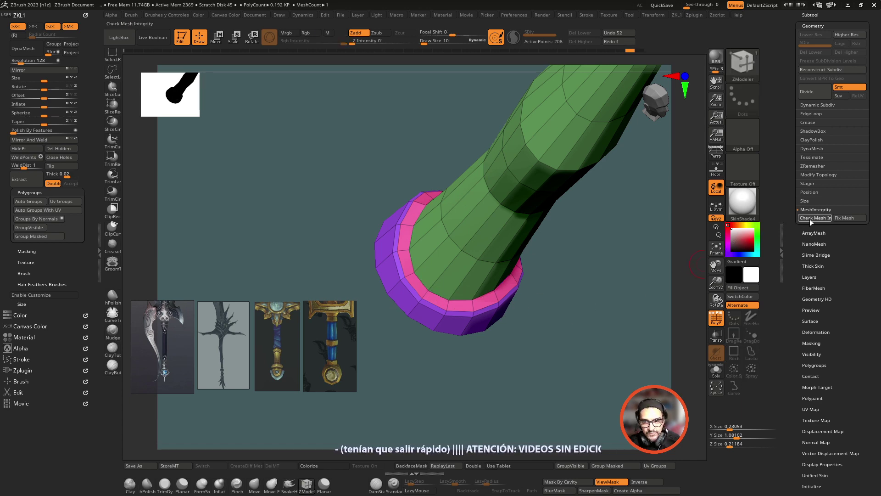
click(810, 219)
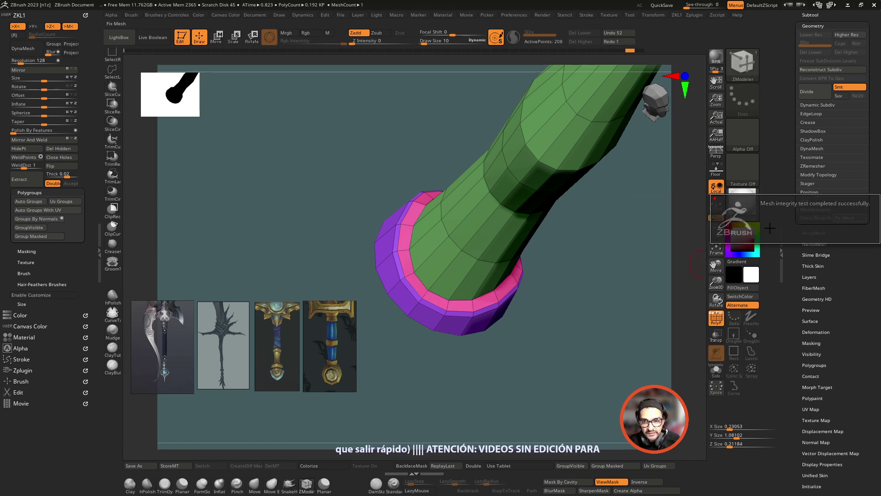
key(ctrl+shift+z)
- Undo repeatedly until the pink rim and collar are gone, viewing the grip straight on
drag(611, 248, 601, 268)
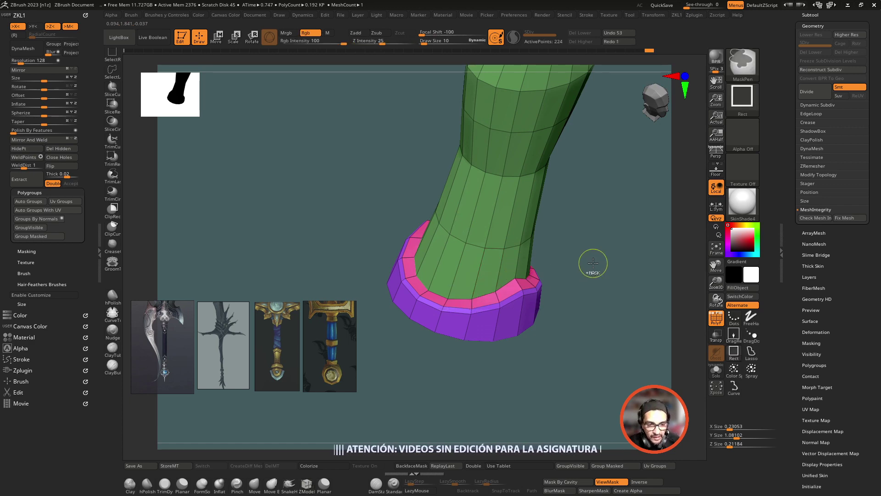
key(ctrl+z)
mouse_move(591, 260)
shift+mouse_down()
mouse_move(581, 250)
mouse_move(592, 294)
shift+mouse_up()
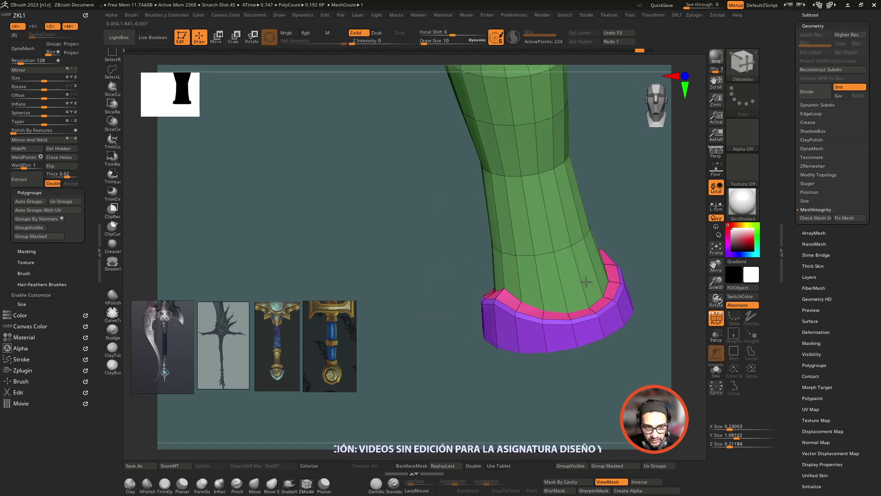
key(ctrl+z)
key(ctrl+z)
key(ctrl+z)
key(ctrl+z)
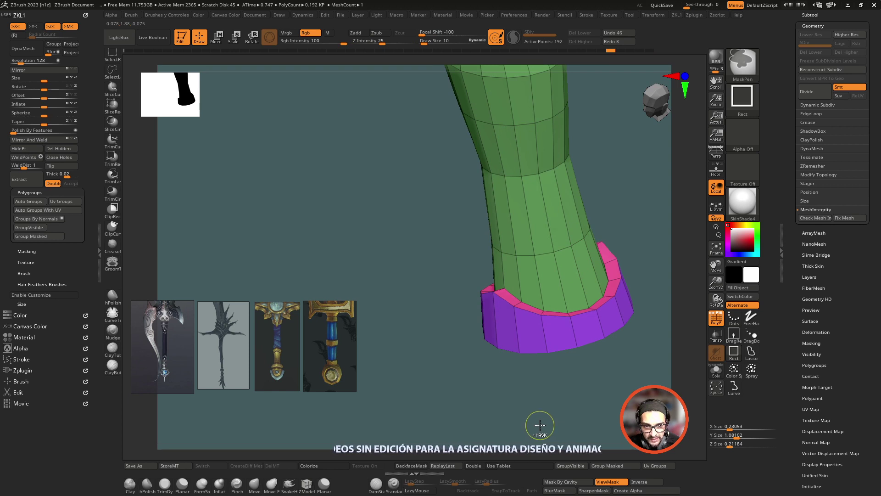
key(ctrl+z)
key(ctrl+z)
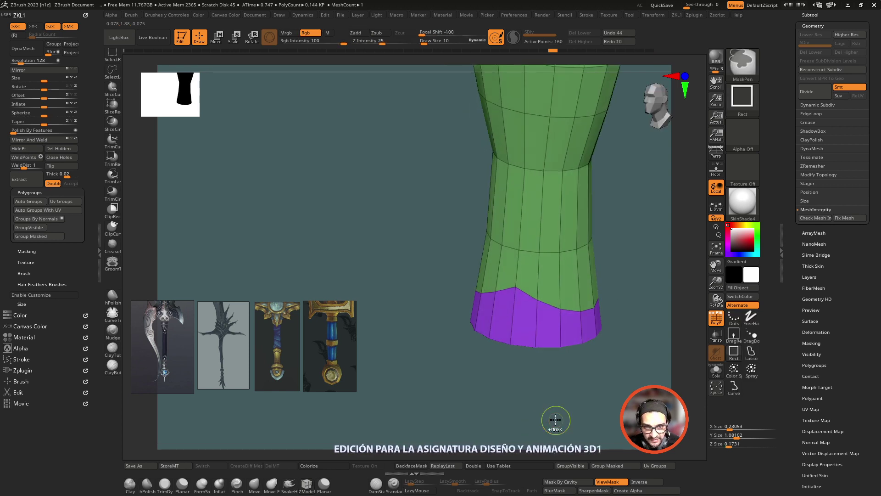
key(ctrl+z)
mouse_move(553, 421)
mouse_down()
mouse_move(565, 408)
mouse_move(524, 411)
mouse_up()
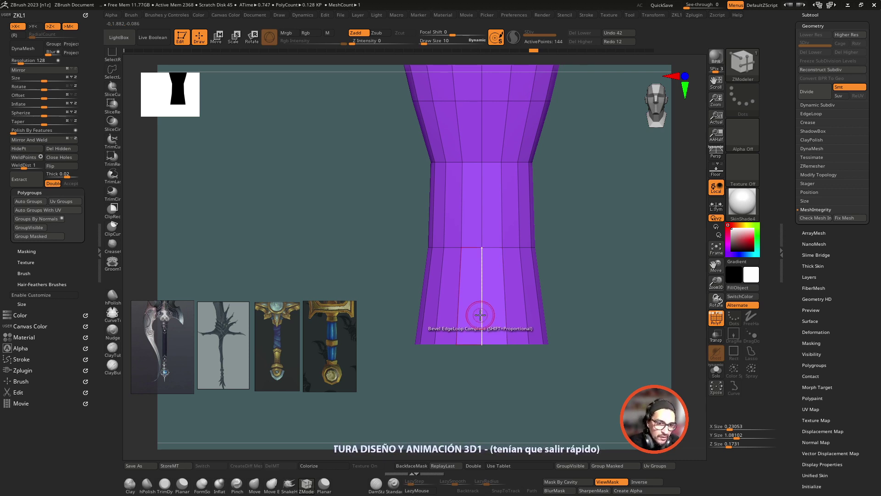
- Insert a single edge loop near the grip's base
key(space)
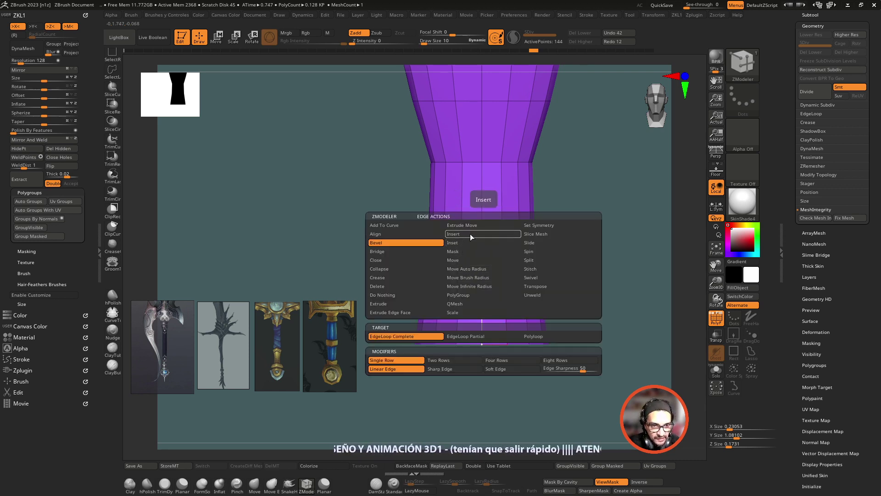
click(470, 233)
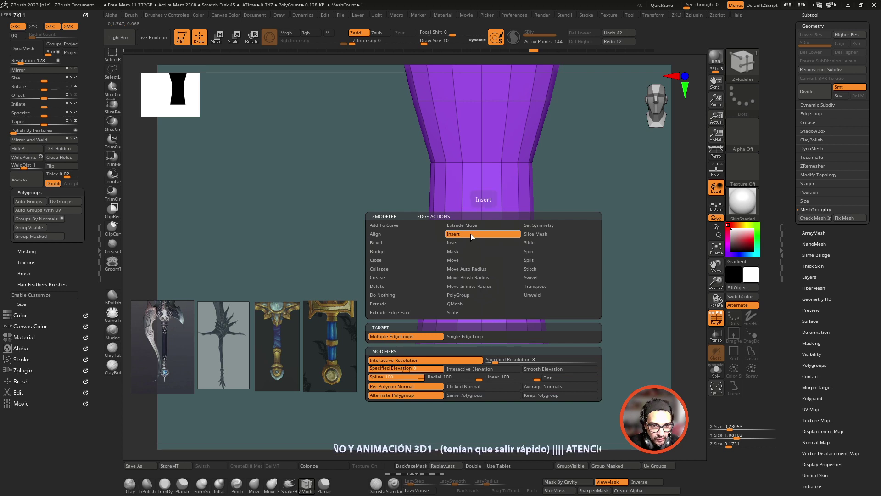
click(461, 337)
drag(482, 275, 482, 296)
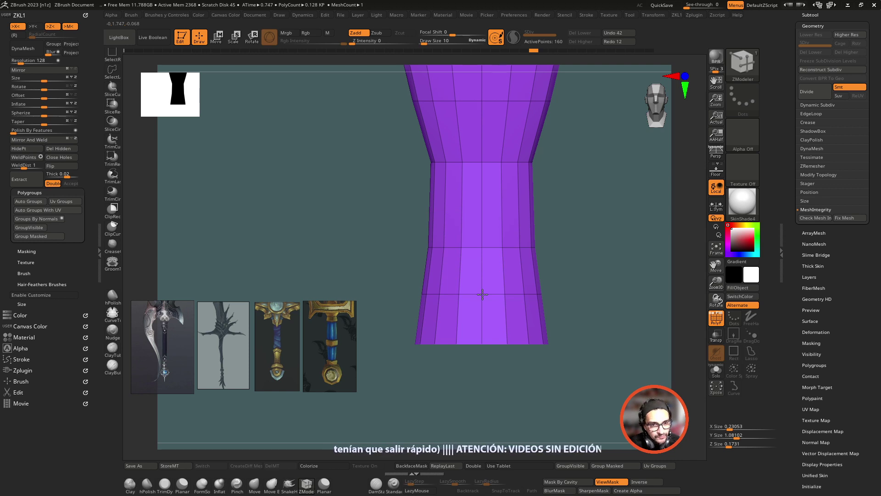
alt+drag(364, 258, 384, 252)
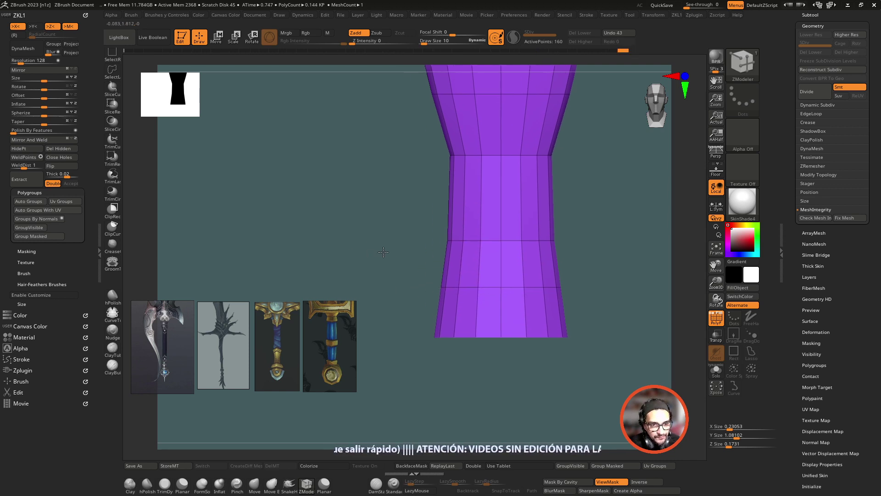
- Slide single edges of the new lower loop upward, redoing one bent slide
key(space)
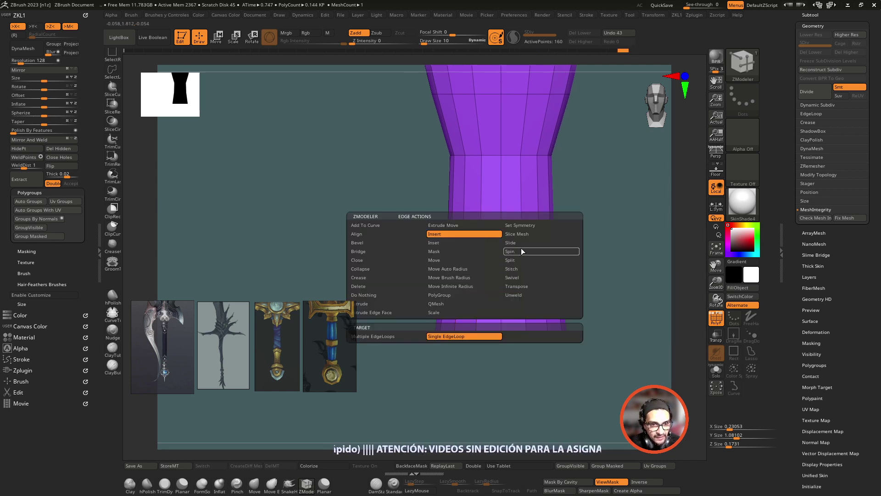
click(523, 244)
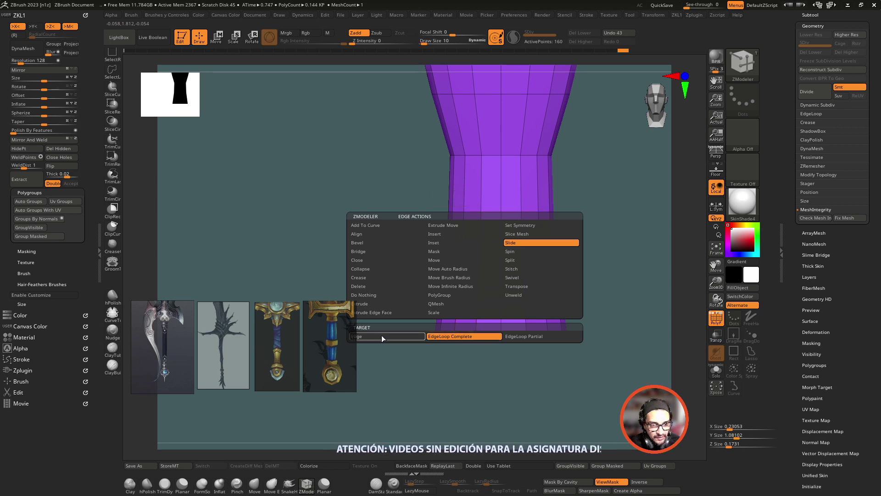
click(436, 336)
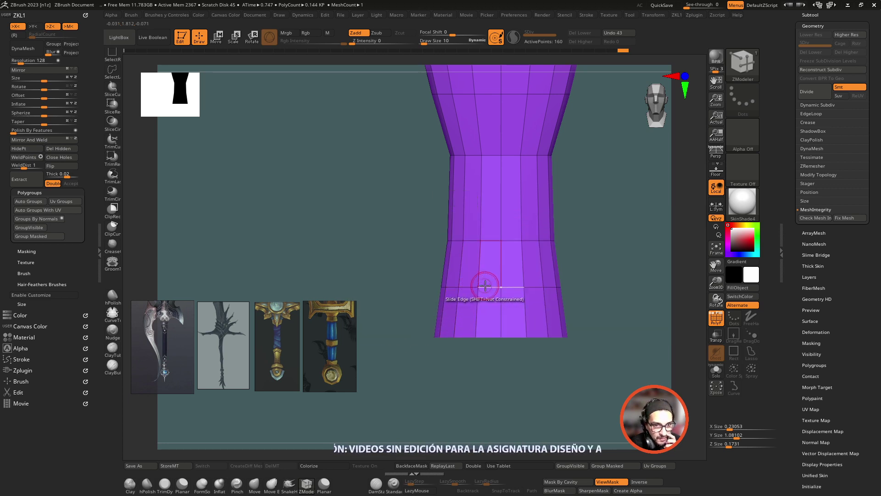
drag(485, 285, 488, 288)
key(ctrl+z)
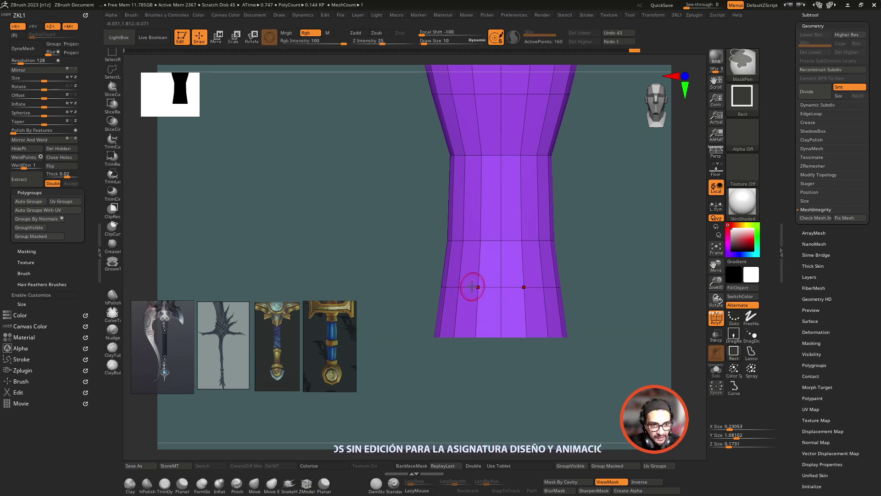
click(473, 292)
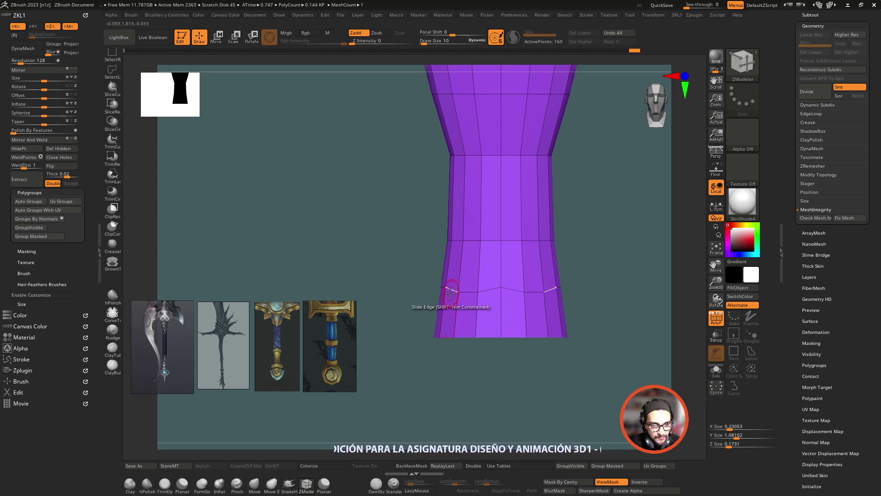
mouse_move(413, 303)
mouse_down()
mouse_move(423, 311)
mouse_move(427, 303)
mouse_up()
click(427, 306)
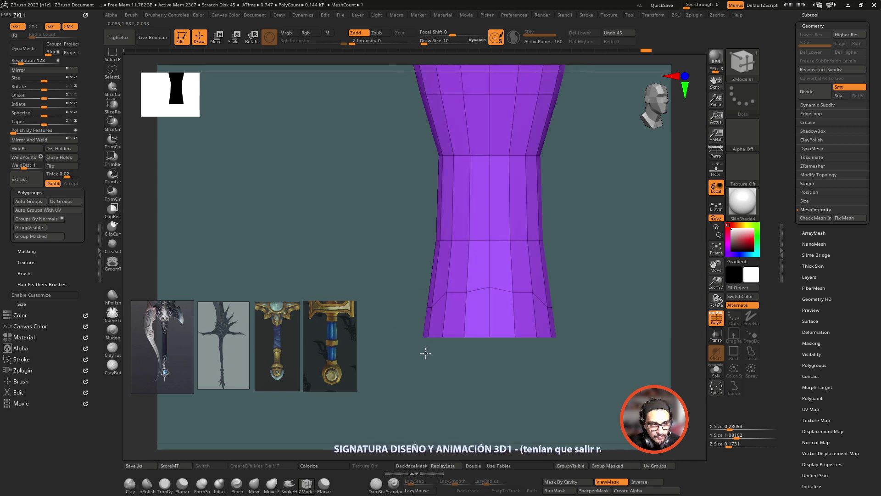
- Slide the lower loop's points up into a pointed peak
key(space)
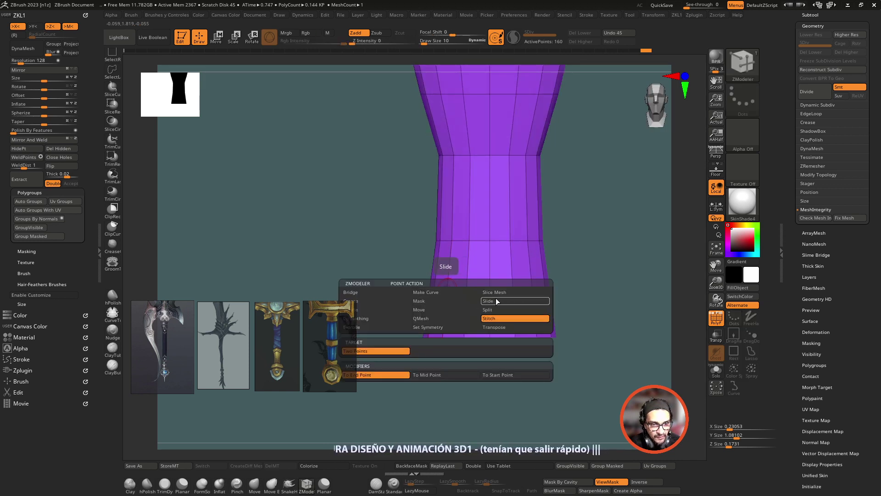
click(495, 302)
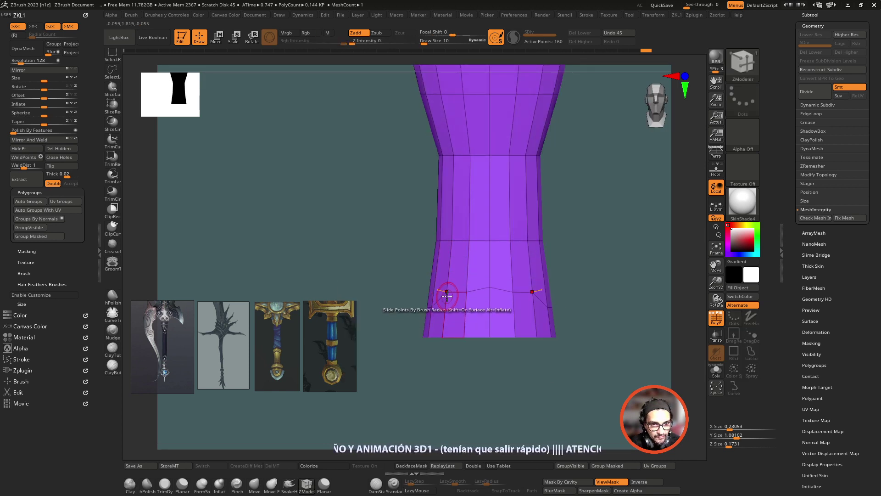
drag(448, 306, 488, 287)
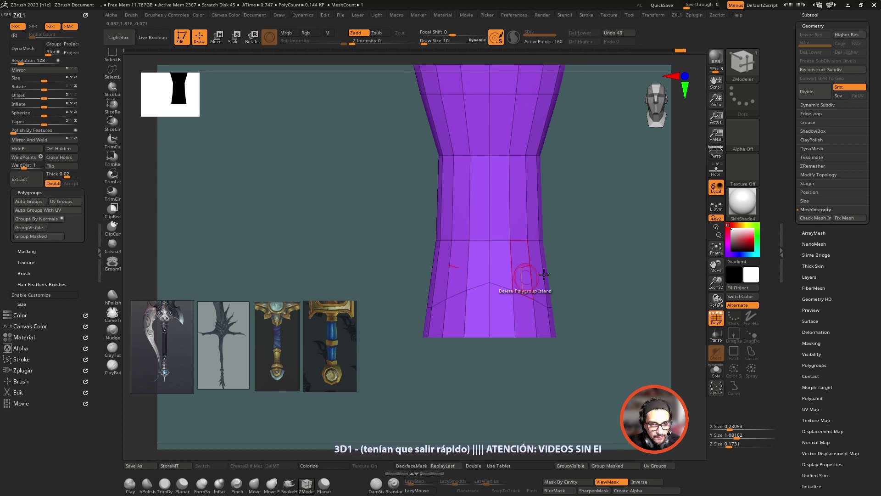
drag(565, 275, 479, 308)
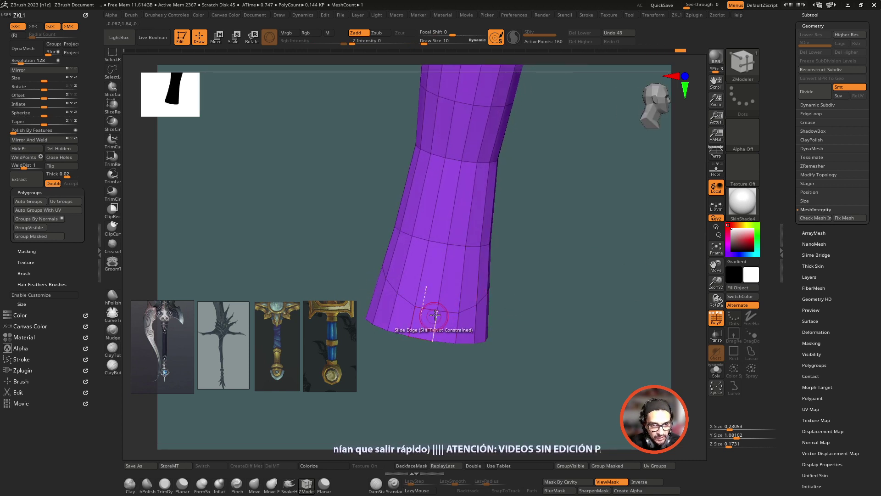
drag(560, 301, 556, 305)
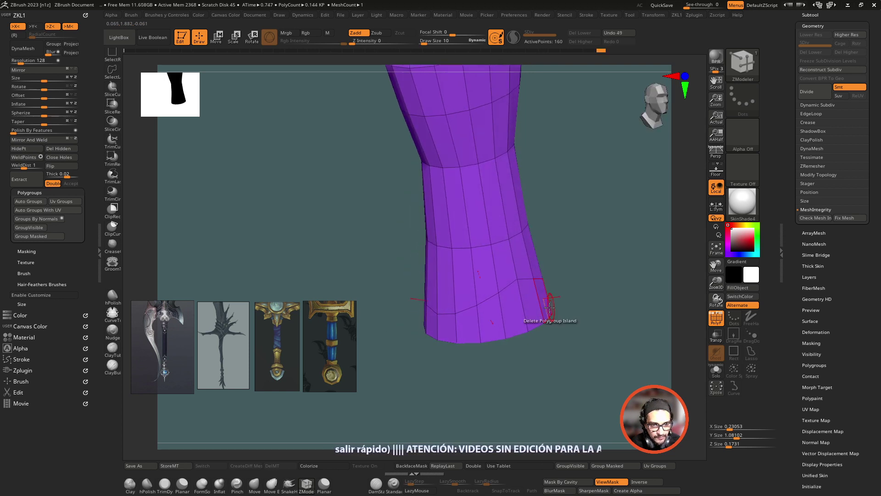
- Extrude the bottom polygroup island outward into a lip around the base ring
key(space)
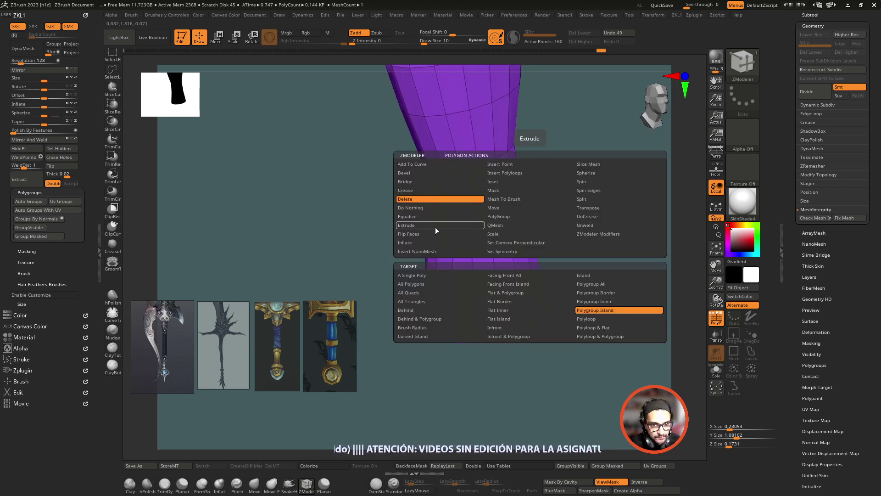
click(435, 226)
drag(528, 301, 528, 296)
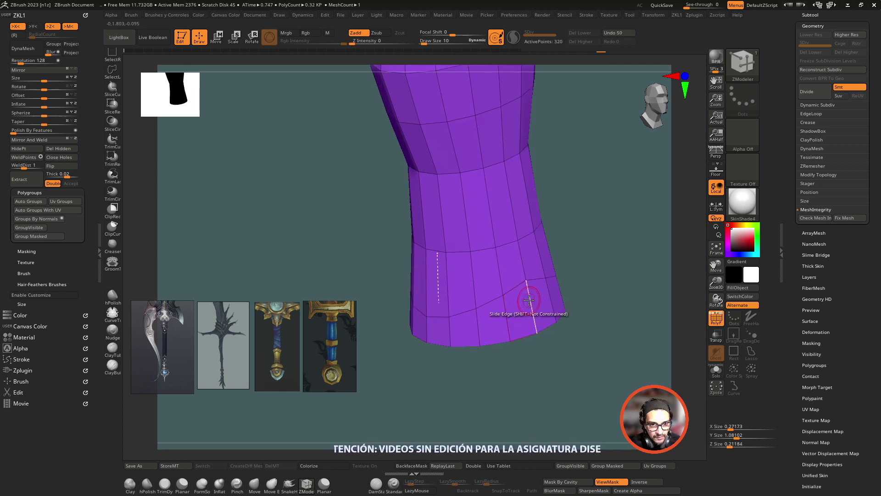
key(ctrl+z)
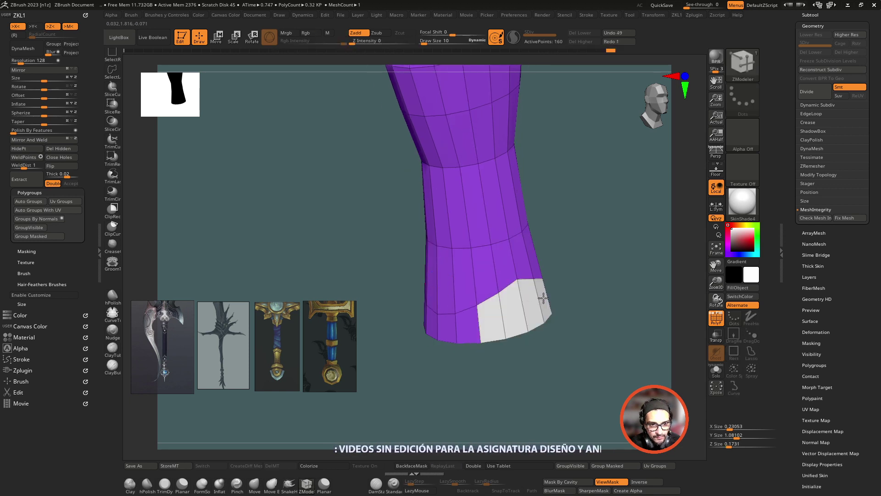
mouse_move(531, 302)
mouse_down()
mouse_move(450, 332)
mouse_move(539, 347)
mouse_up()
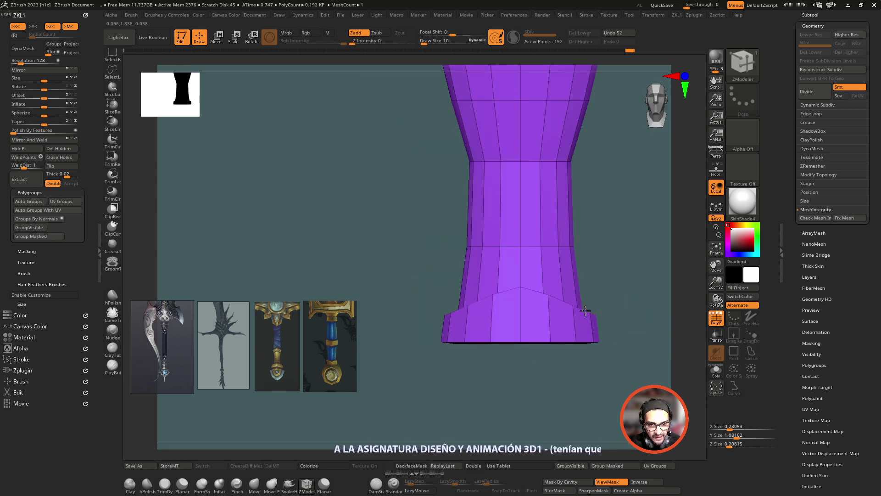
- Undo the last extrusion and slide the base lip's top edge loop
key(ctrl+z)
key(space)
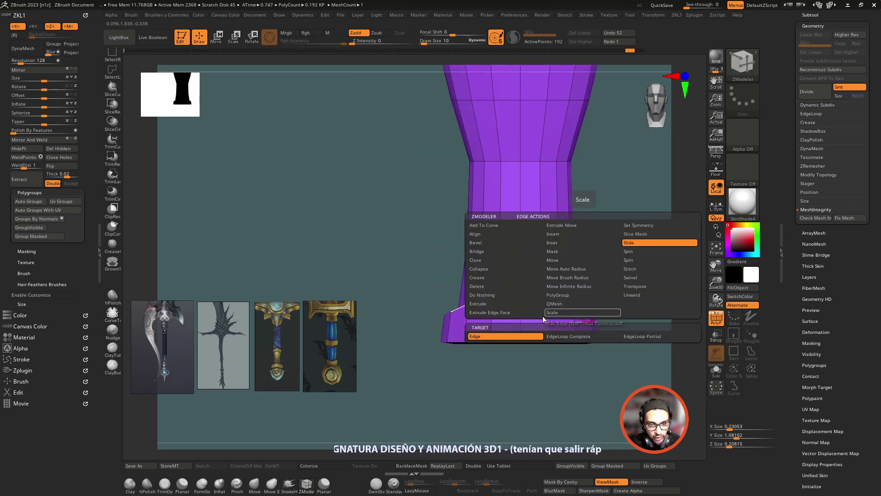
click(567, 337)
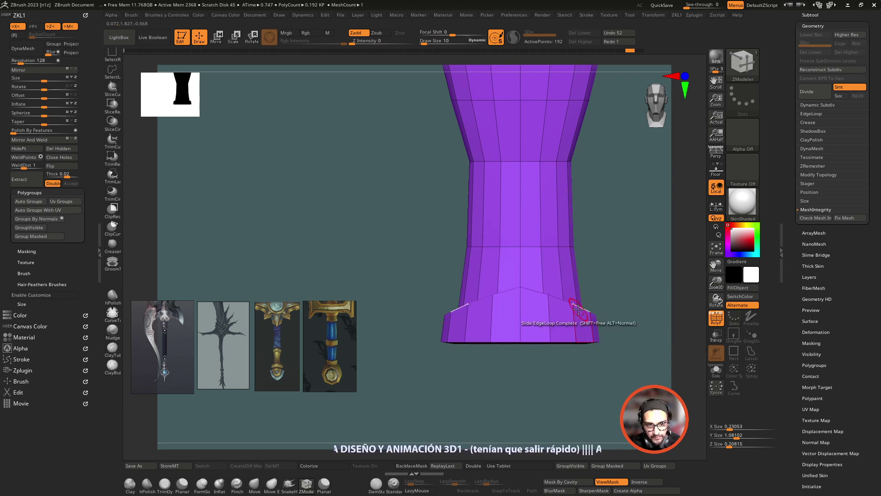
drag(578, 308, 579, 313)
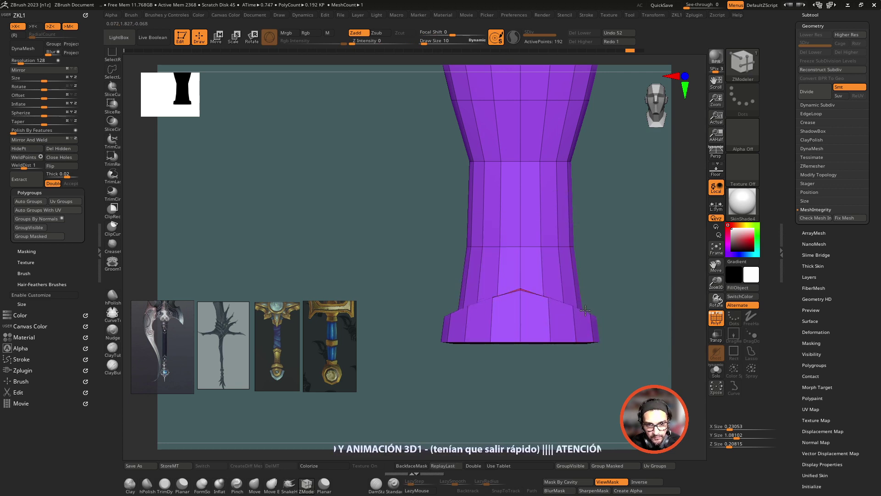
drag(586, 312, 528, 317)
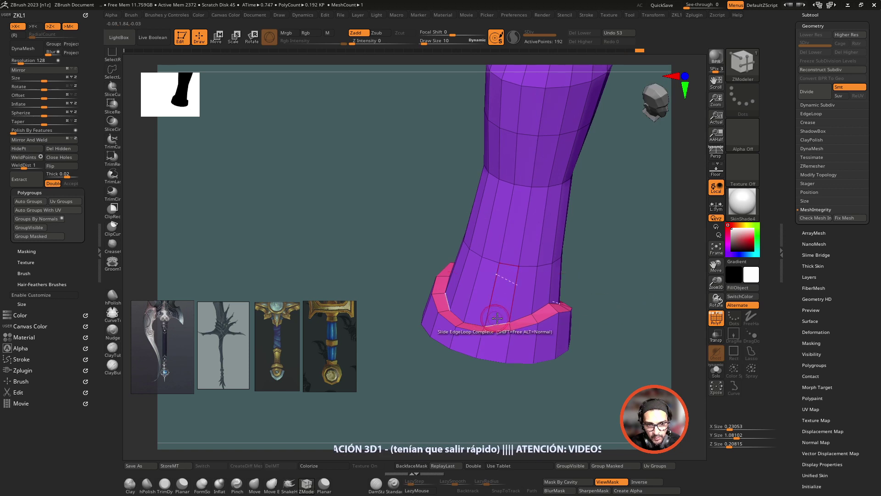
- Try a bevel on the base rim loop, then undo it
key(space)
click(434, 243)
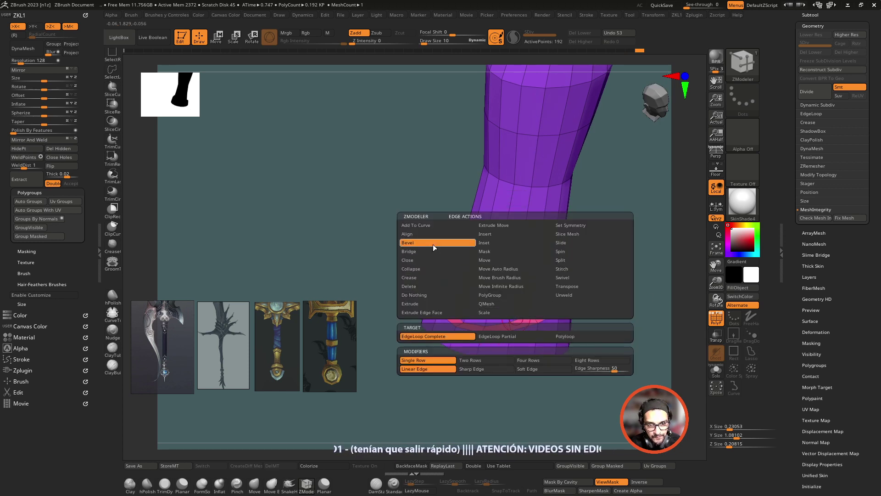
drag(512, 313, 524, 316)
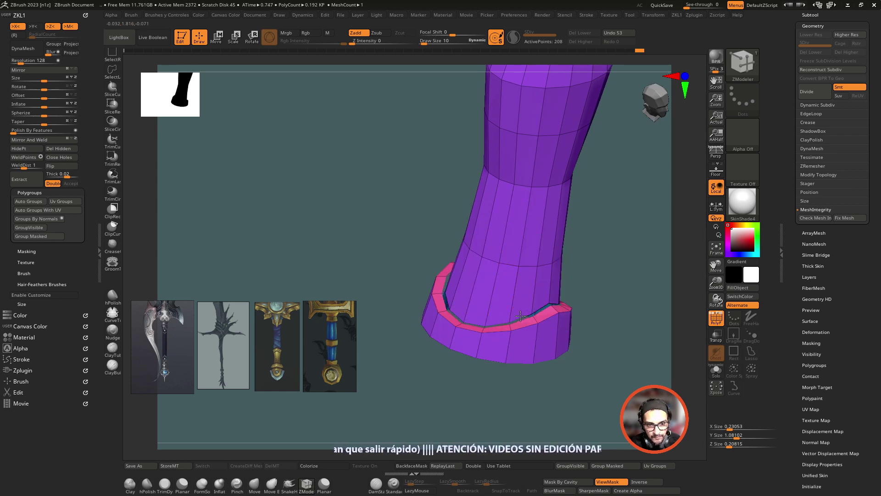
mouse_move(582, 284)
mouse_down()
mouse_move(626, 155)
mouse_move(617, 225)
mouse_move(592, 232)
mouse_up()
key(ctrl+z)
- Try deleting the inner faces at the open end, then undo and inspect the tube
key(space)
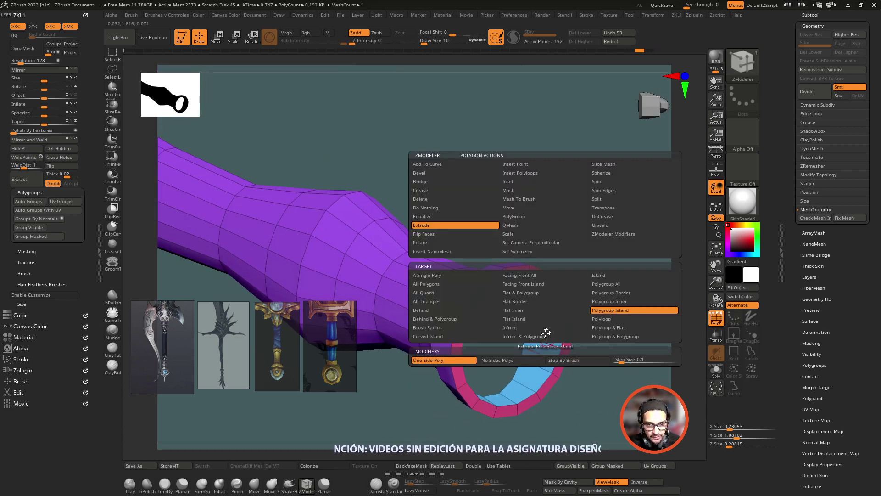
click(435, 200)
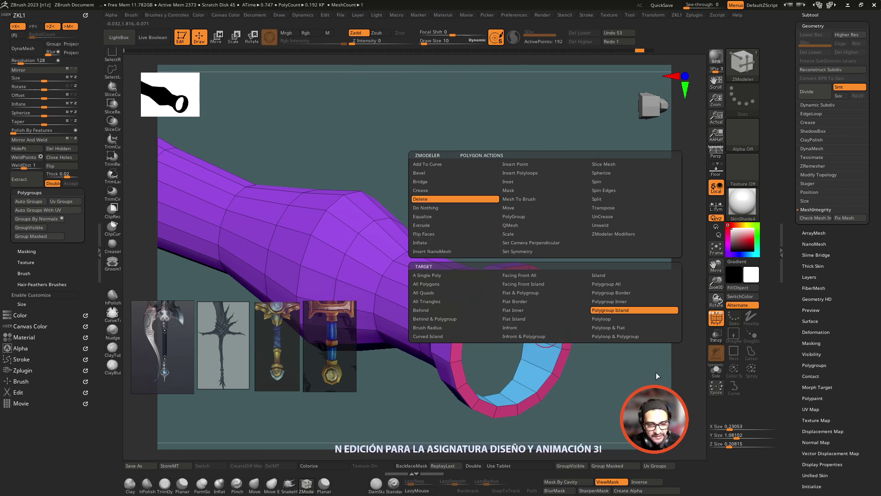
click(543, 355)
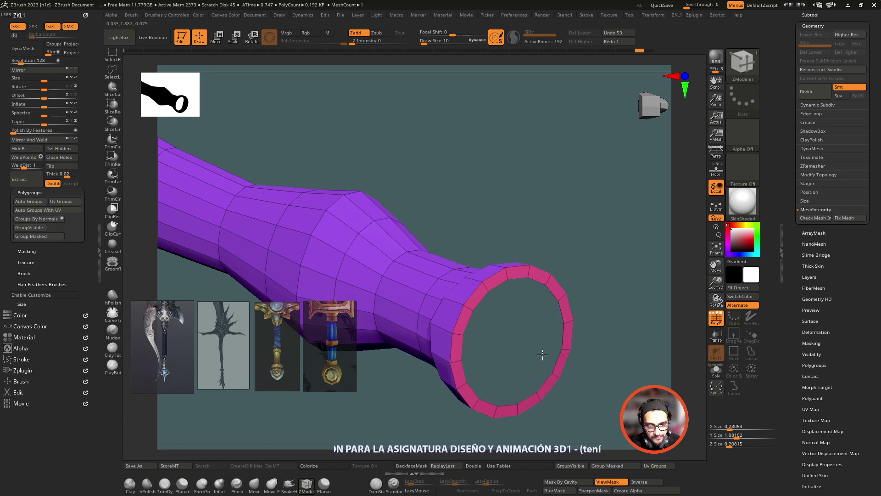
drag(543, 355, 516, 357)
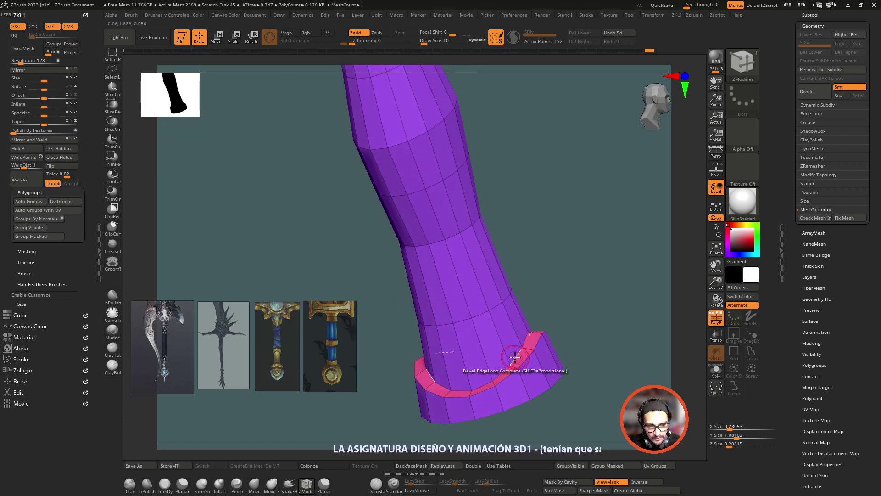
key(ctrl+z)
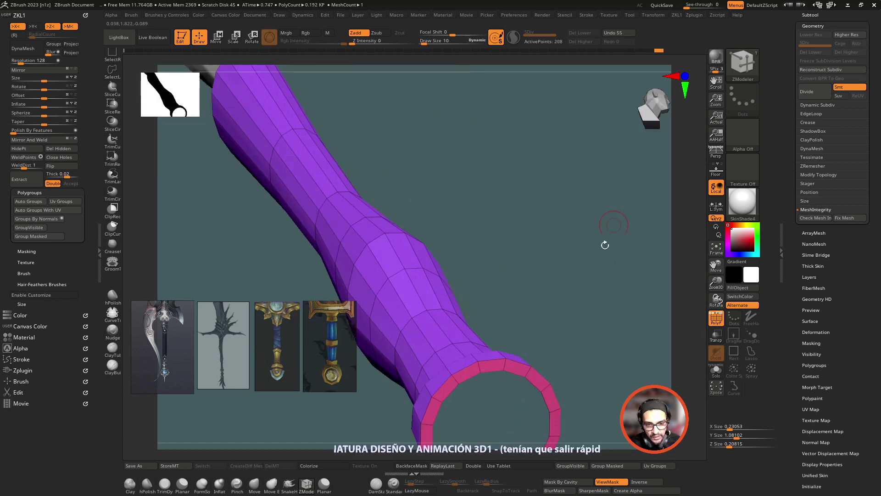
key(ctrl+z)
drag(599, 349, 490, 398)
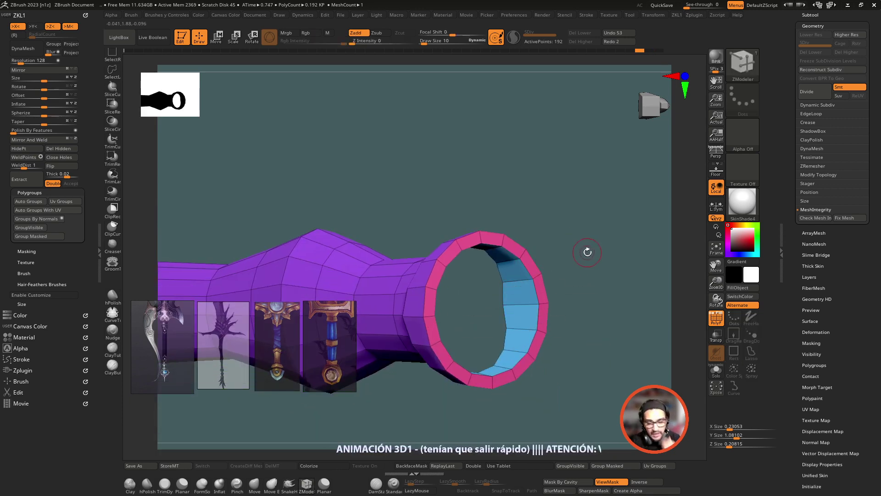
mouse_move(586, 250)
mouse_down()
mouse_move(570, 404)
mouse_move(529, 286)
mouse_move(586, 321)
mouse_move(550, 378)
mouse_up()
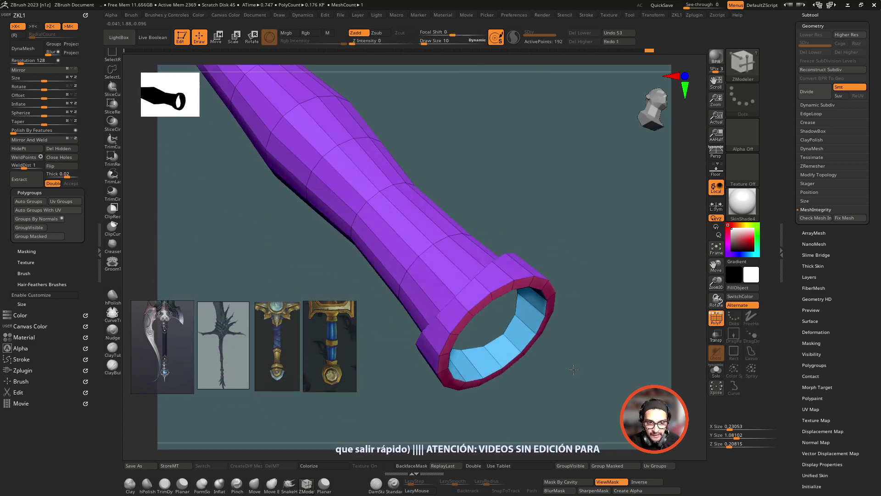
- Delete the inner faces at the tube's end and turn on Double display to see inside
mouse_move(550, 424)
mouse_down()
mouse_move(633, 285)
mouse_move(622, 346)
mouse_move(586, 281)
mouse_up()
click(596, 279)
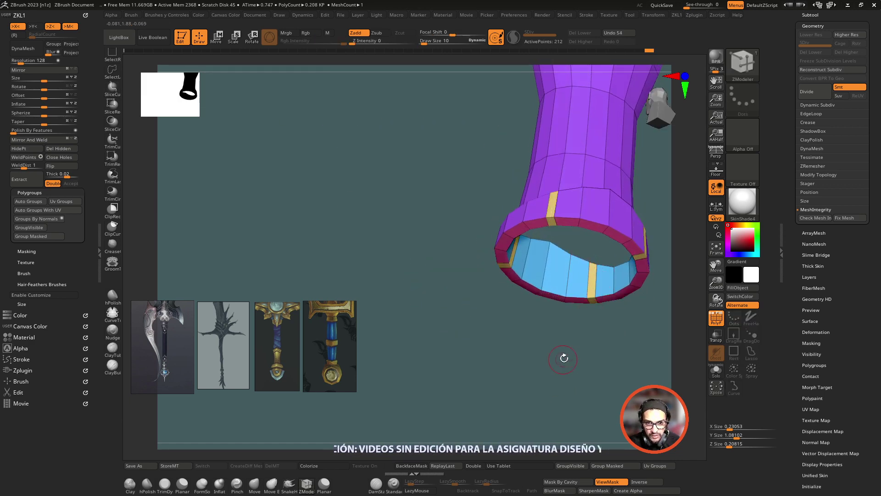
click(474, 466)
mouse_move(518, 409)
mouse_down()
mouse_move(591, 354)
mouse_move(614, 275)
mouse_move(609, 324)
mouse_move(505, 442)
mouse_up()
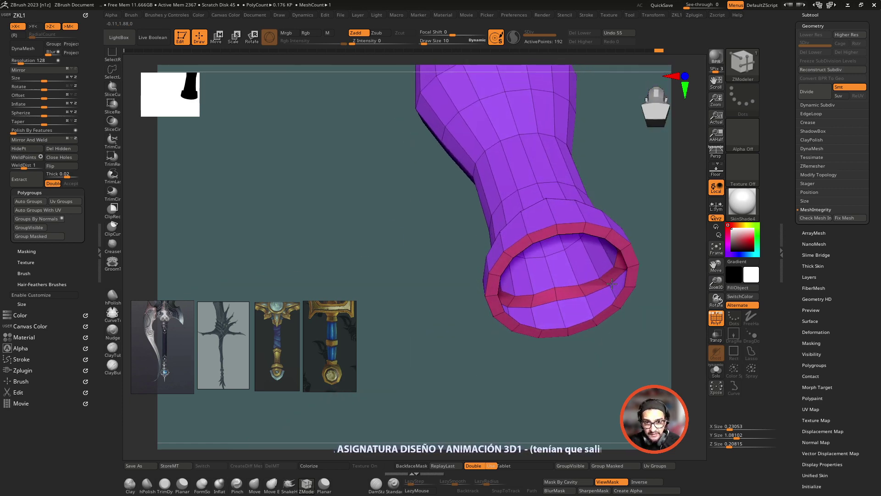
mouse_move(569, 384)
mouse_down()
mouse_move(547, 360)
mouse_move(537, 390)
mouse_move(555, 327)
mouse_move(573, 299)
mouse_up()
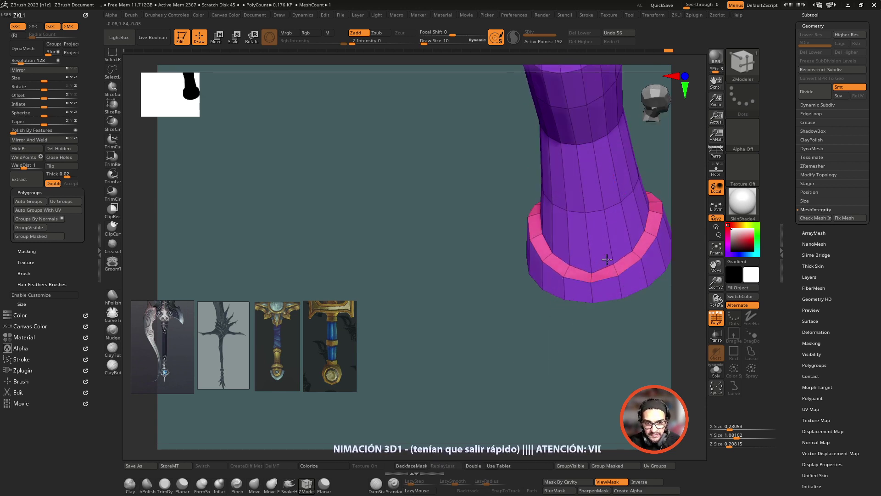
key(ctrl+z)
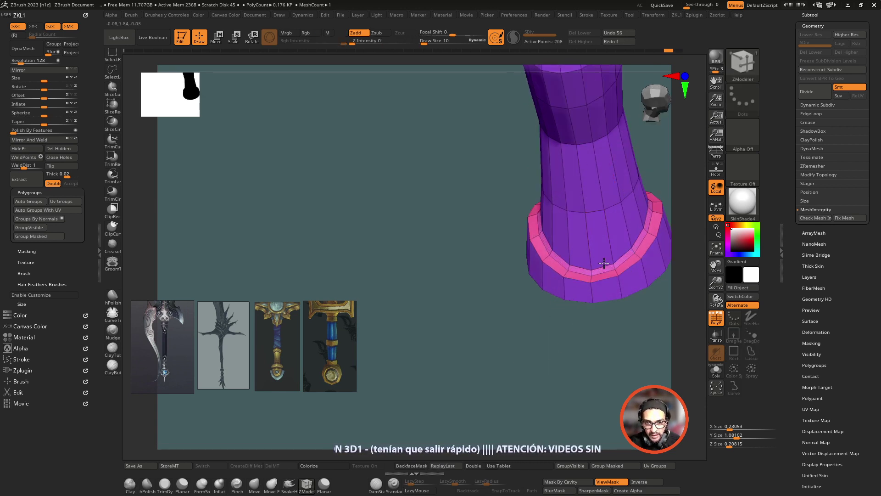
- Bevel the pink rim loop twice into extra edge loops, viewed from the side
drag(605, 267, 626, 276)
click(627, 276)
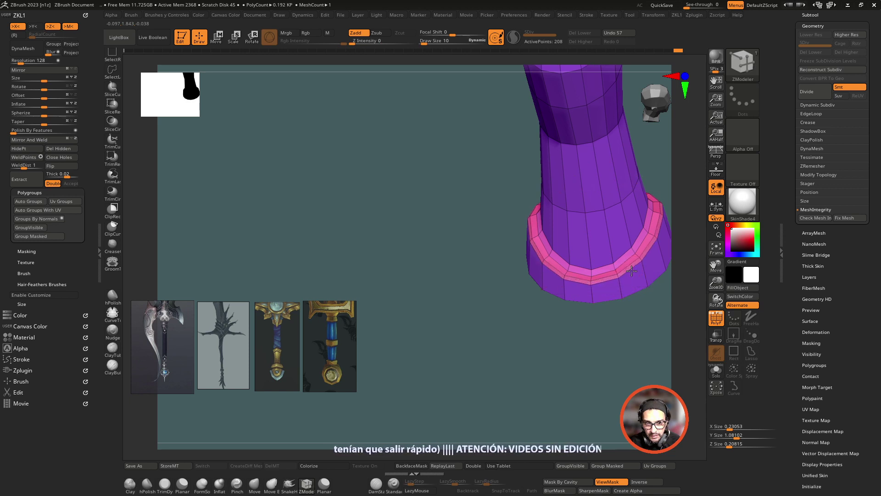
shift+drag(606, 339, 615, 327)
key(ctrl+z)
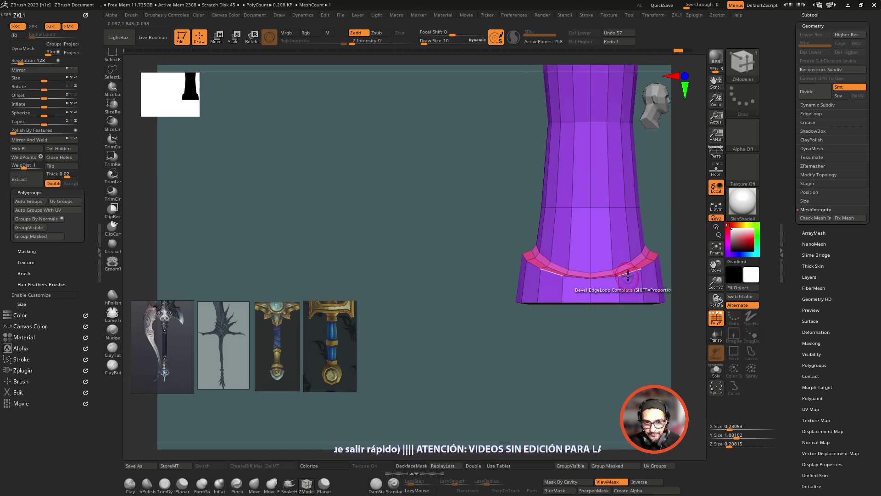
key(ctrl+shift+z)
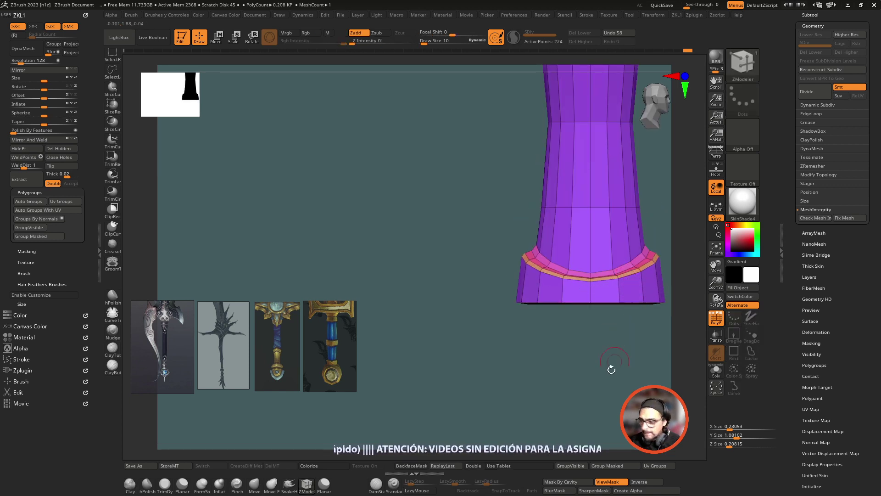
mouse_move(612, 368)
shift+mouse_down()
mouse_move(559, 389)
mouse_move(444, 366)
mouse_move(419, 405)
shift+mouse_up()
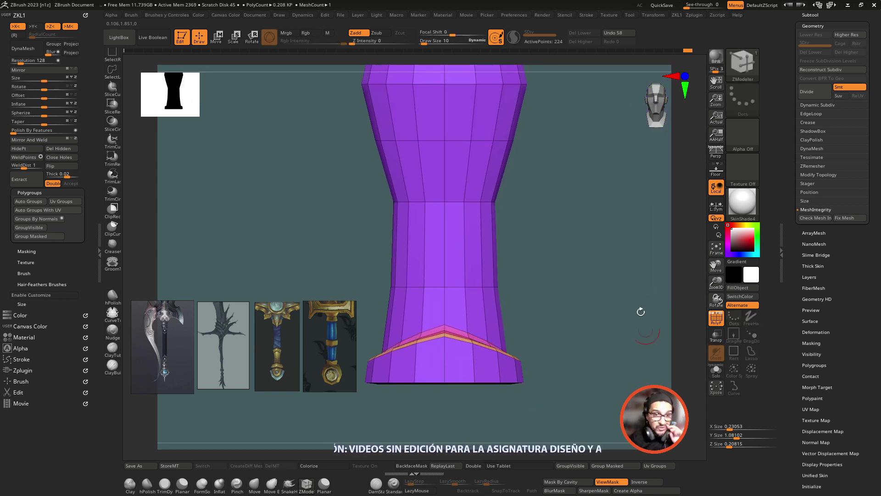
- Cut the upper grip with a diagonal SliceCurve and Mirror And Weld it into a V
mouse_move(641, 312)
shift+mouse_down()
mouse_move(615, 241)
mouse_move(658, 321)
shift+mouse_up()
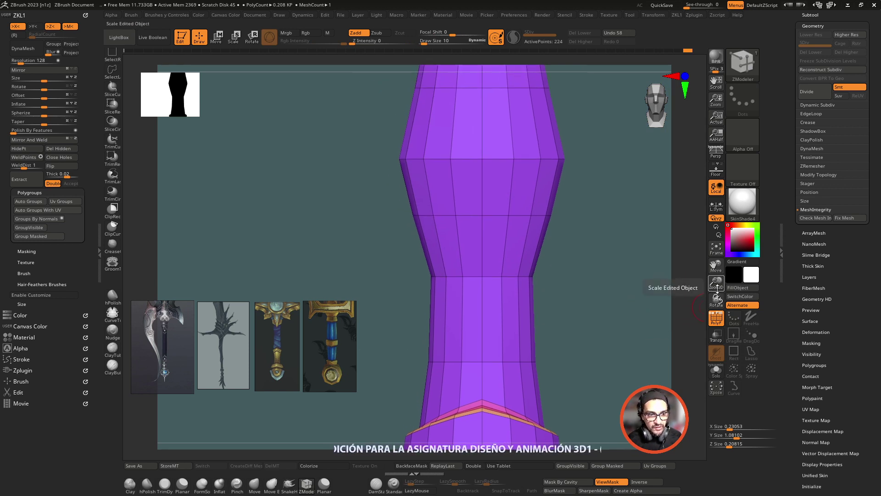
drag(721, 289, 603, 263)
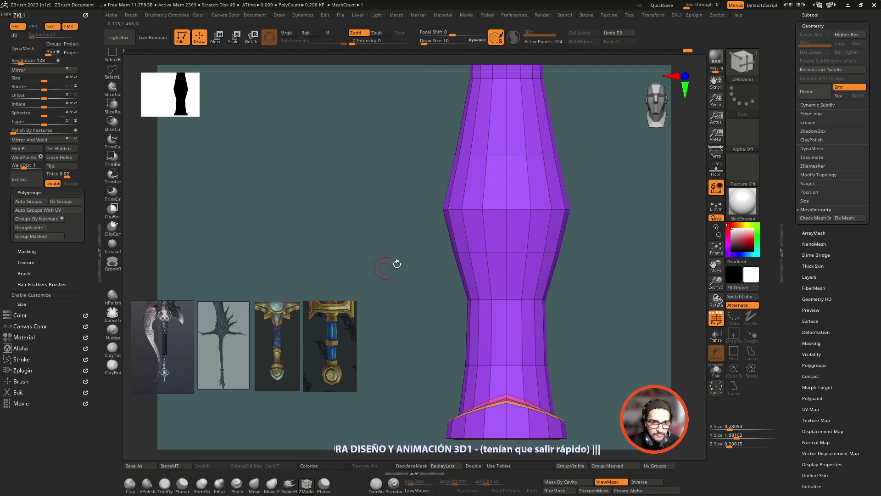
key(ctrl+shift)
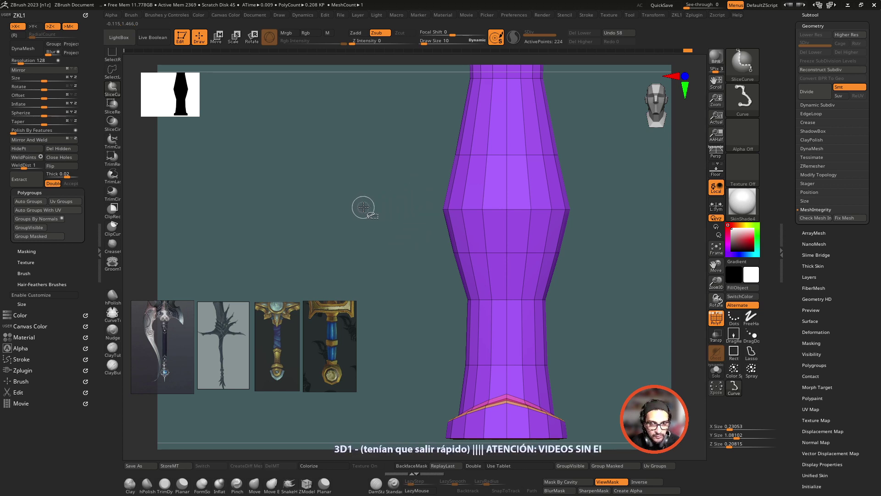
mouse_move(363, 207)
ctrl+shift+mouse_down()
mouse_move(446, 192)
mouse_move(488, 211)
mouse_move(525, 114)
mouse_move(544, 147)
ctrl+shift+mouse_up()
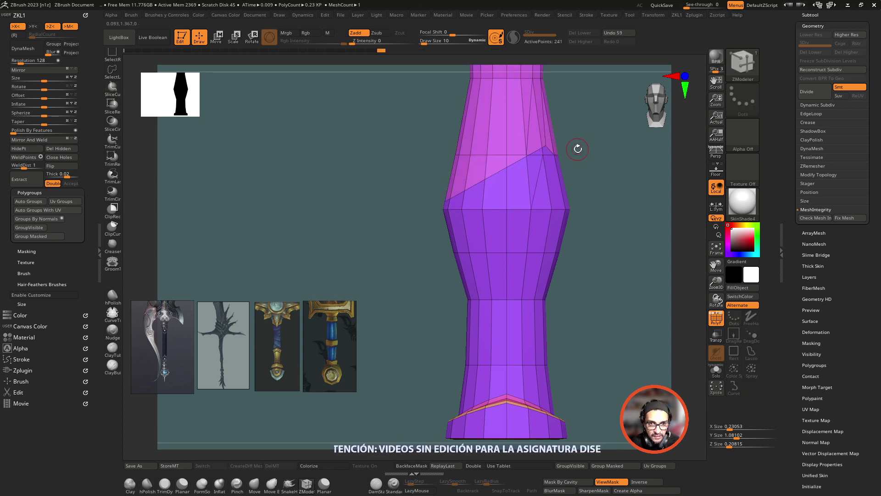
click(36, 141)
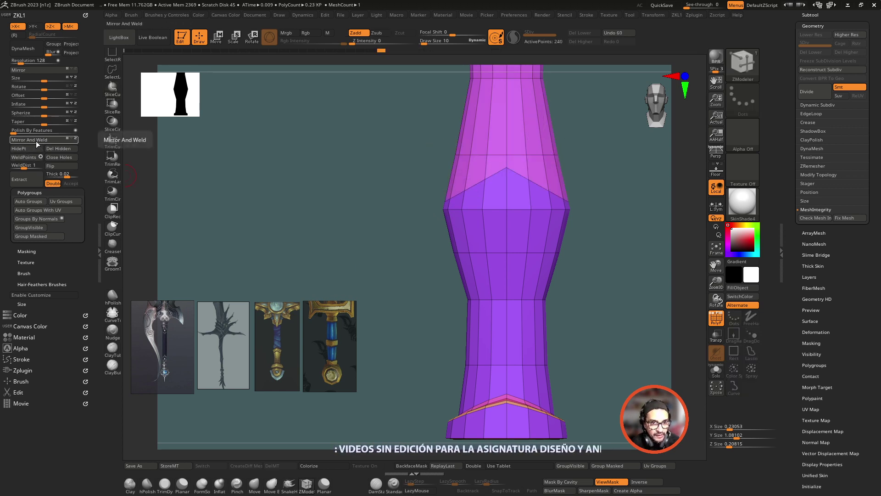
drag(587, 258, 584, 250)
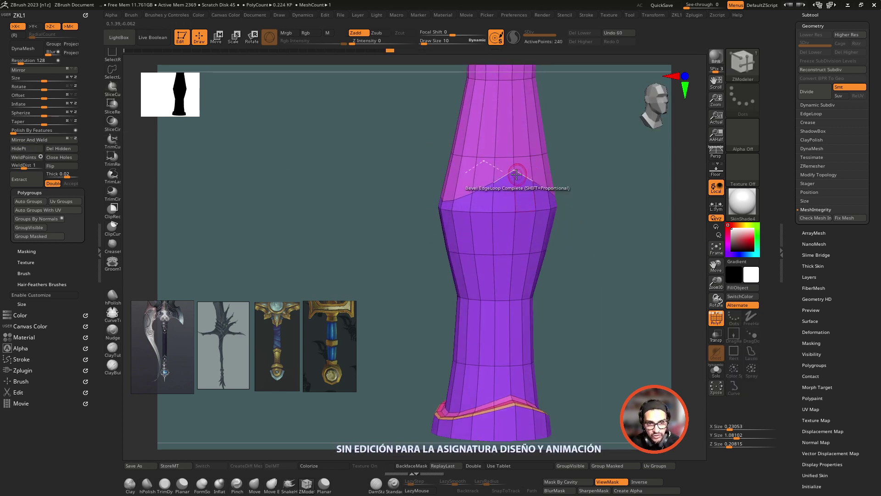
drag(366, 168, 381, 166)
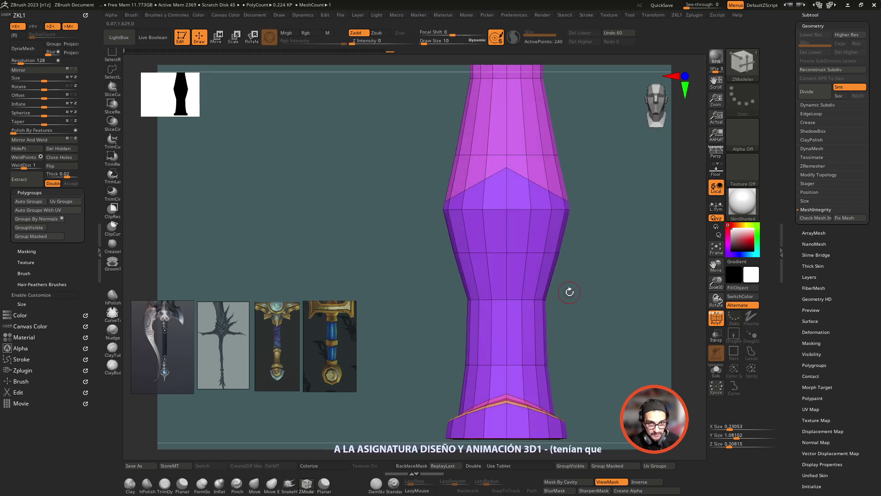
- Try an EdgeLoop Complete inset around the grip from a front view
drag(577, 290, 615, 305)
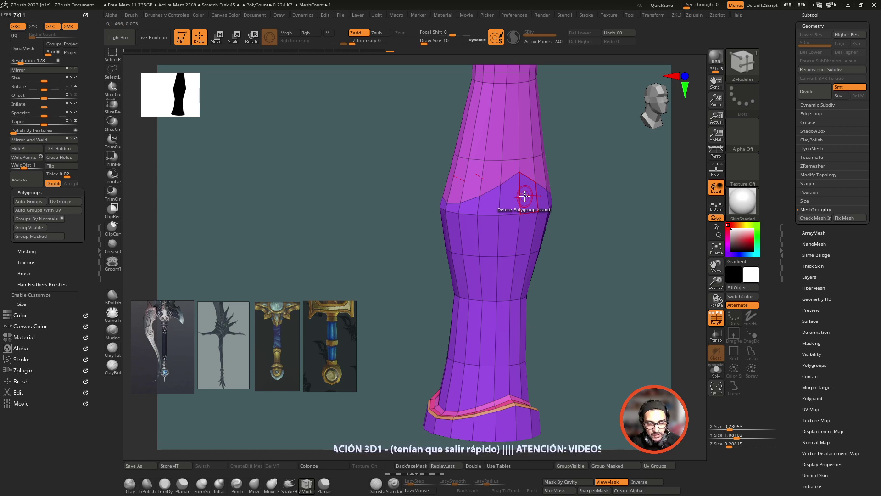
mouse_move(598, 208)
shift+mouse_down()
mouse_move(587, 197)
mouse_move(607, 215)
shift+mouse_up()
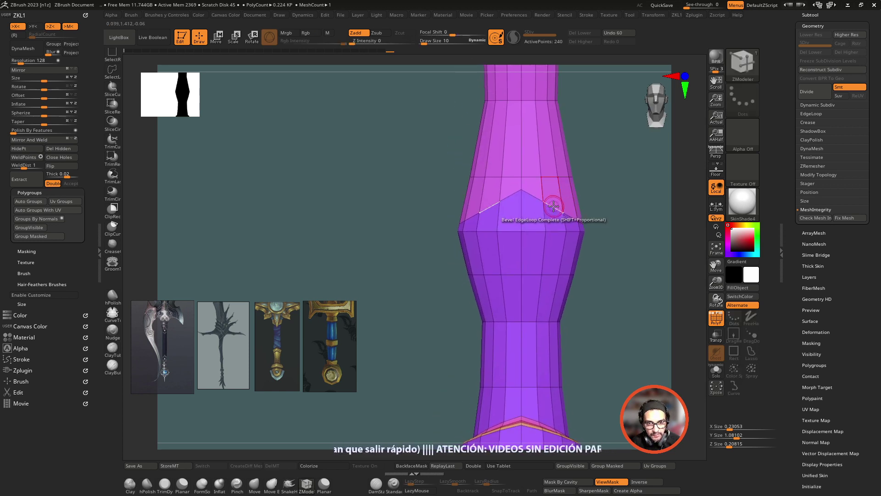
key(space)
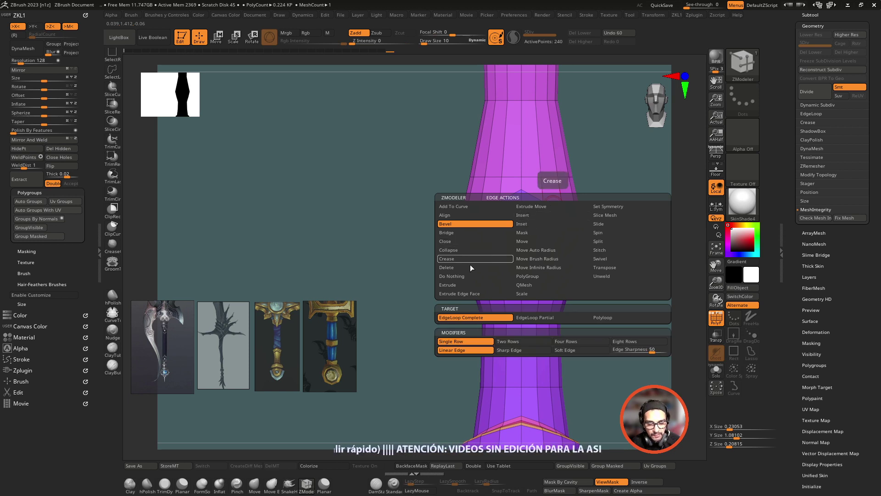
click(535, 224)
click(475, 322)
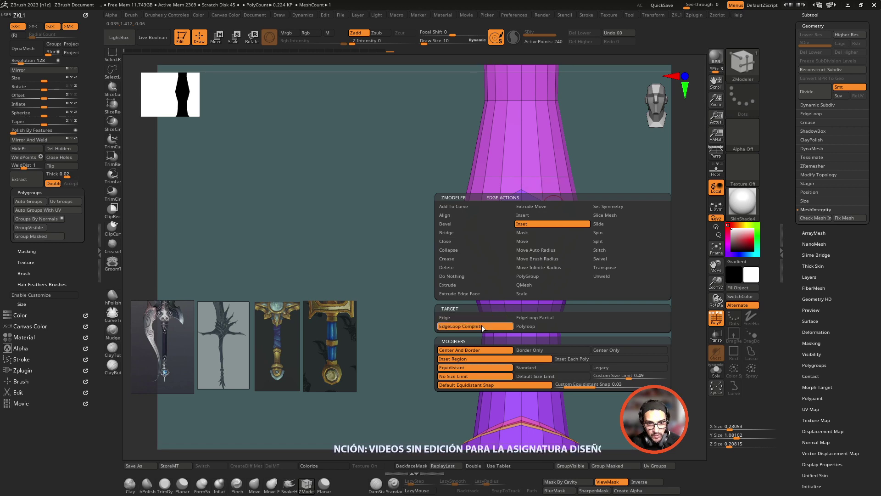
click(557, 207)
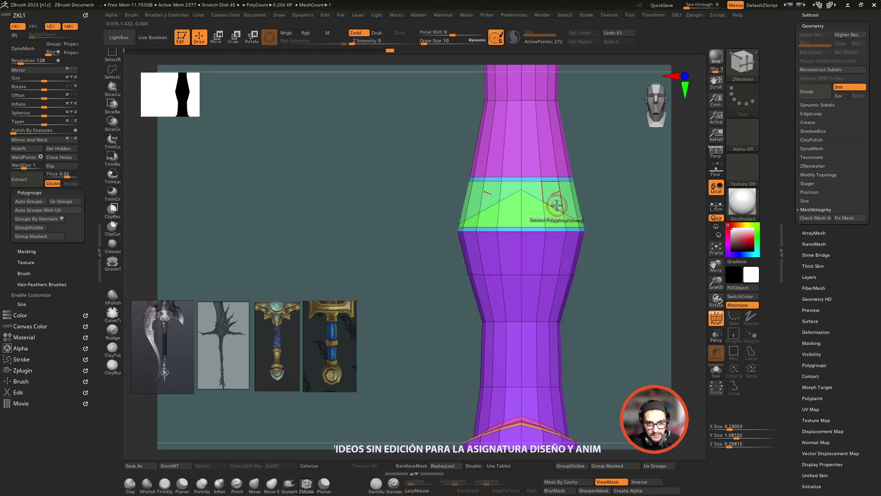
click(551, 207)
- Bevel the pointed seam edge loop into a thin green band
right_click(552, 206)
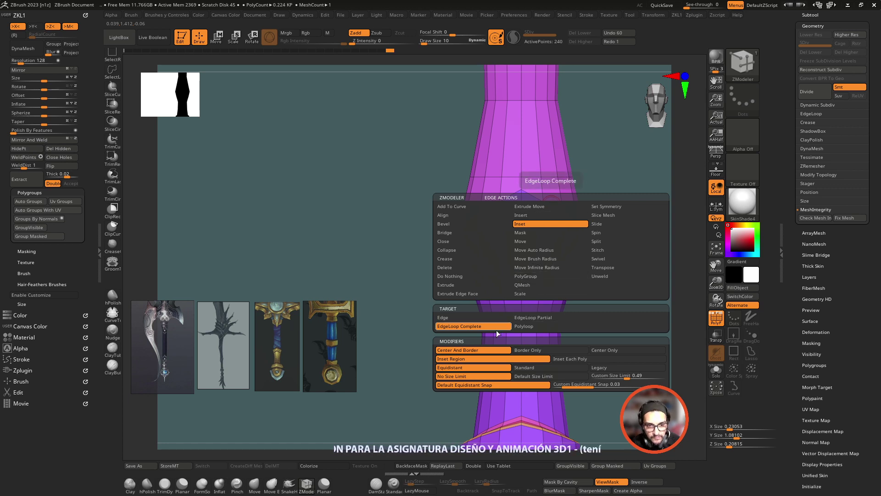
click(481, 224)
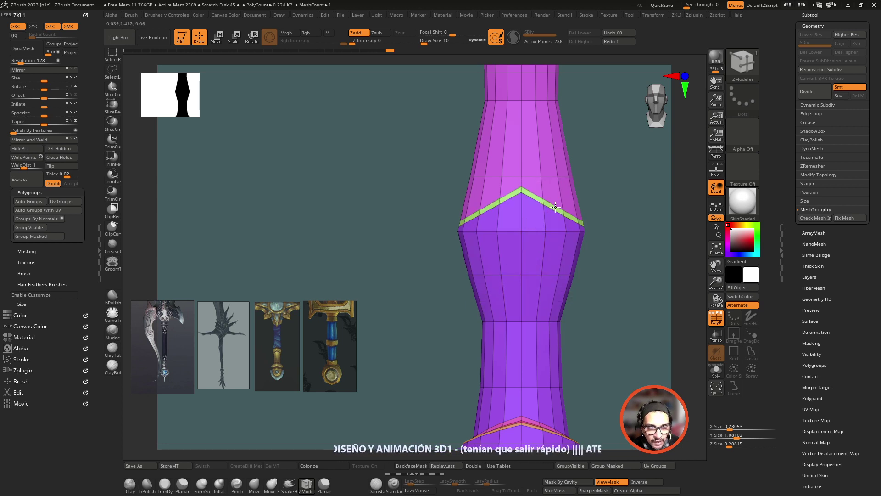
click(554, 209)
drag(597, 203, 602, 229)
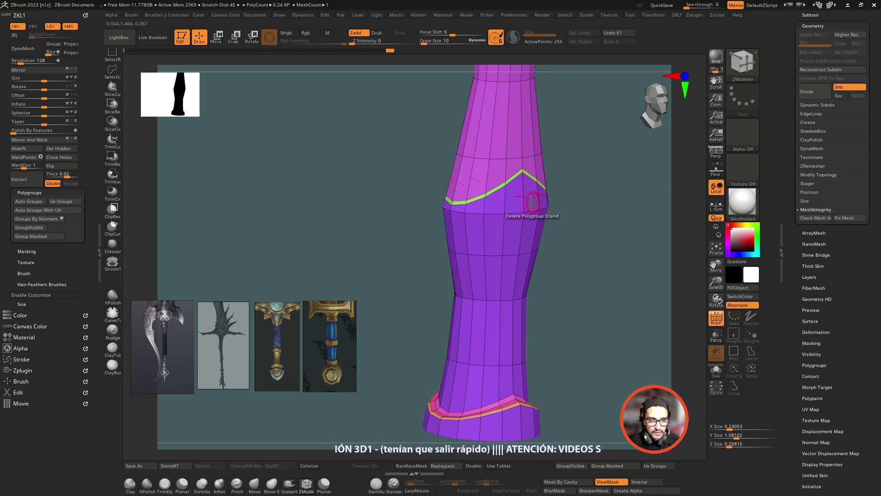
key(space)
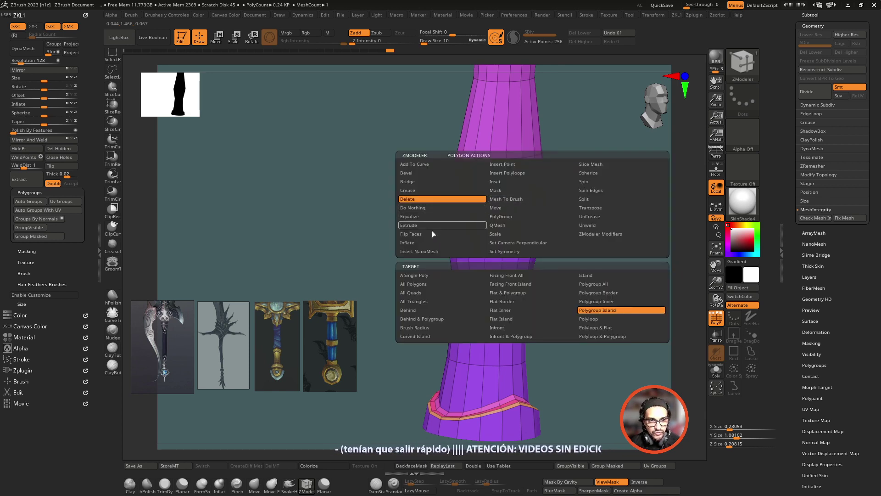
- Test Polygroup Island extrusions on the lower and upper bands, undoing a first try
click(432, 225)
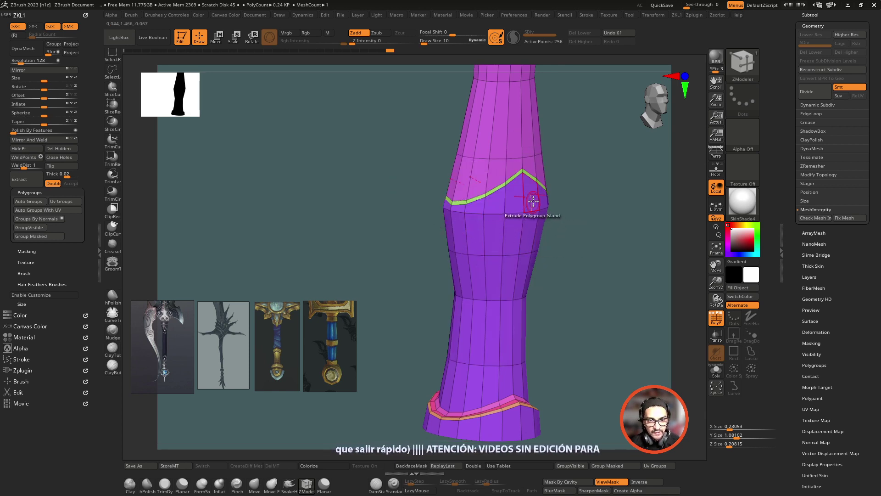
drag(533, 201, 544, 205)
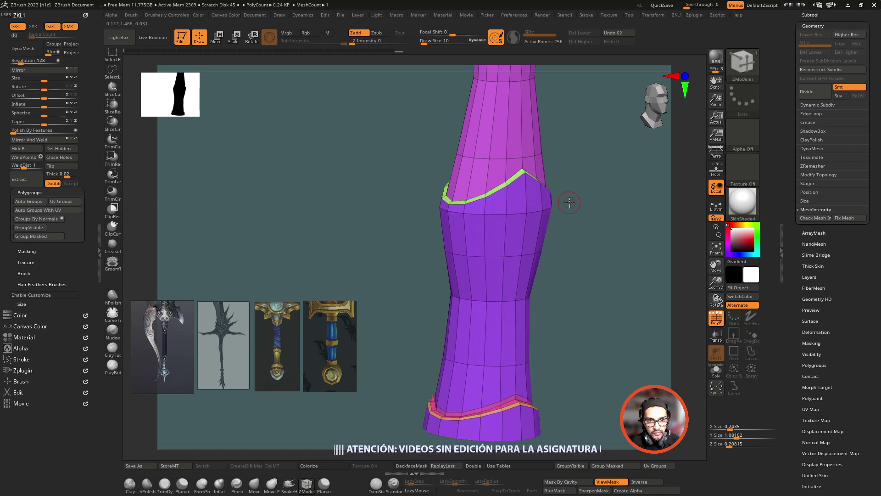
drag(567, 244, 576, 250)
key(ctrl+z)
drag(504, 195, 505, 199)
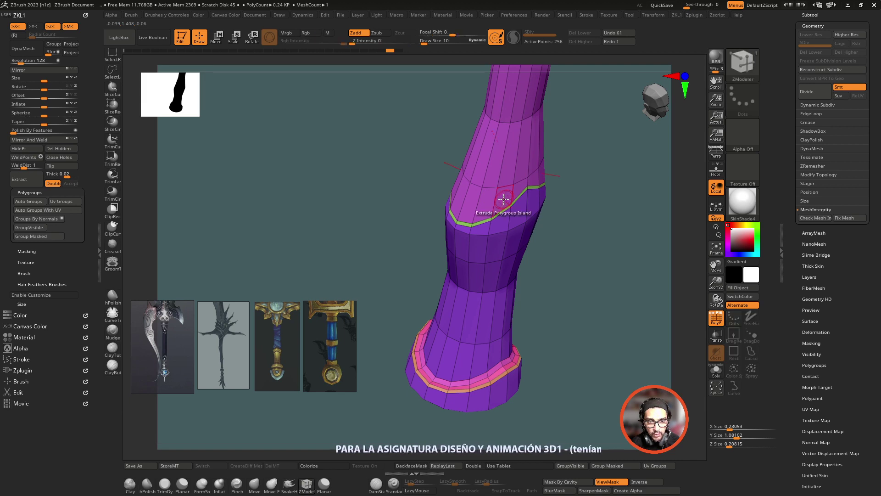
drag(502, 198, 497, 195)
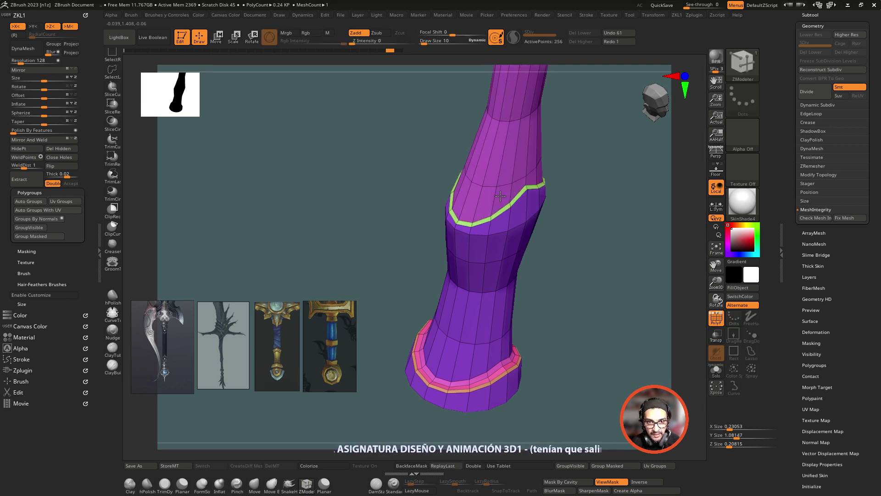
shift+drag(574, 202, 592, 196)
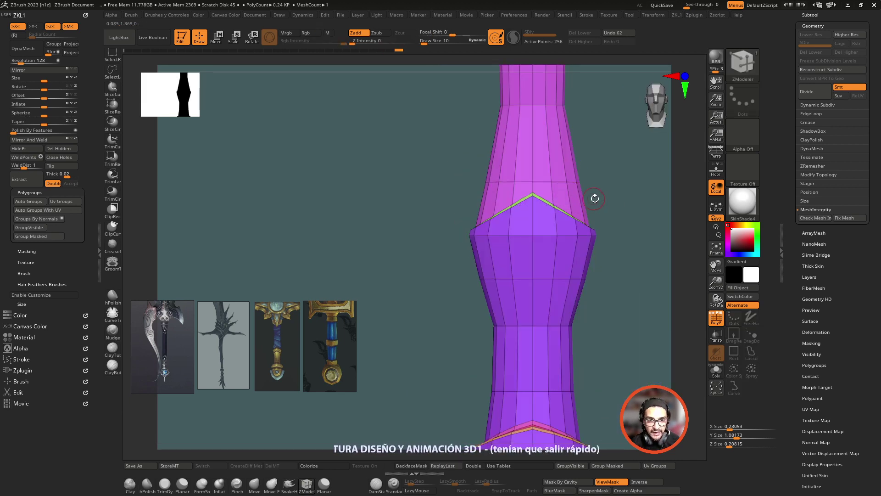
mouse_move(610, 226)
mouse_down()
mouse_move(600, 220)
mouse_move(625, 305)
mouse_move(613, 323)
mouse_move(615, 255)
mouse_move(633, 281)
mouse_up()
- Retry upper tube and green ring extrusions, undo them, and return to front view
key(ctrl+z)
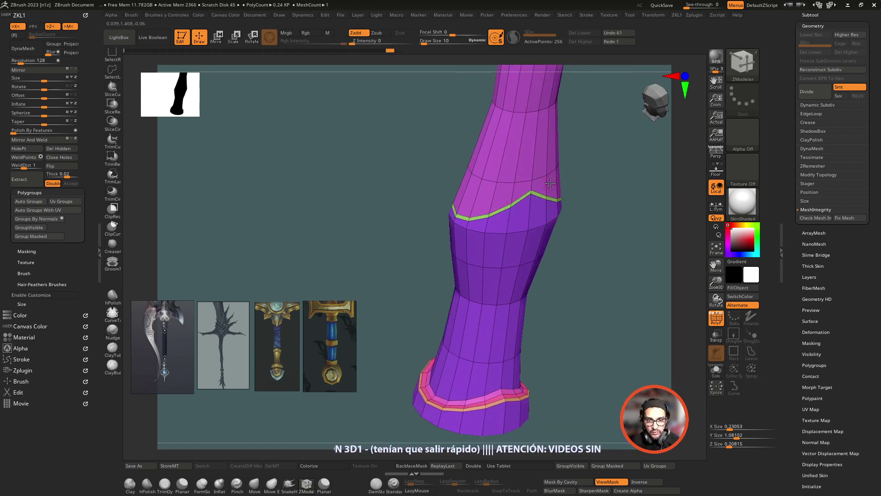
drag(551, 184, 543, 179)
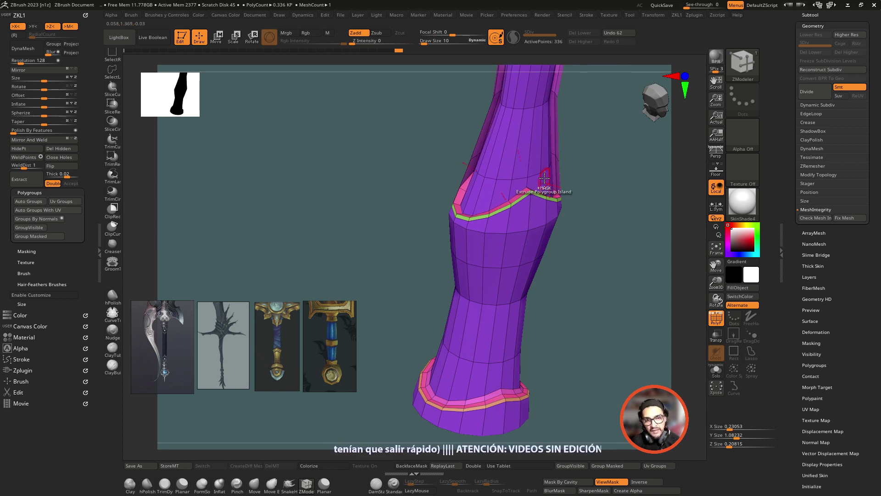
key(ctrl+z)
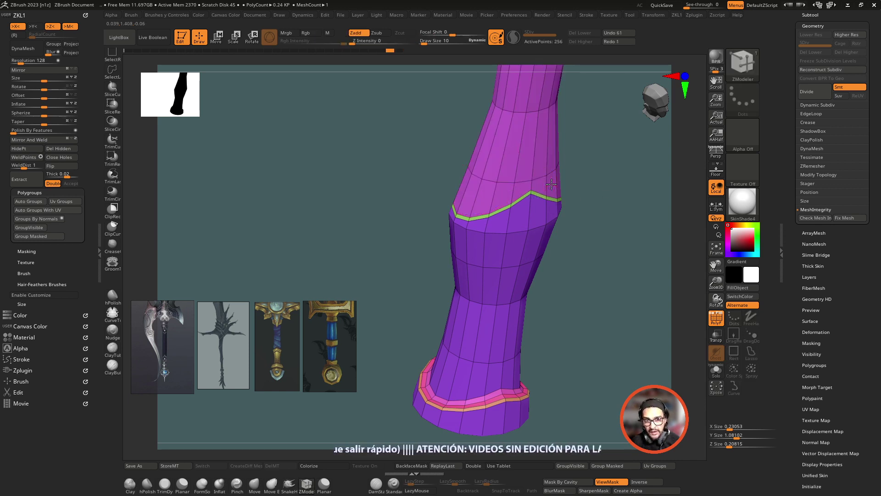
mouse_move(551, 184)
mouse_down()
mouse_move(523, 170)
mouse_move(539, 173)
mouse_move(497, 212)
mouse_up()
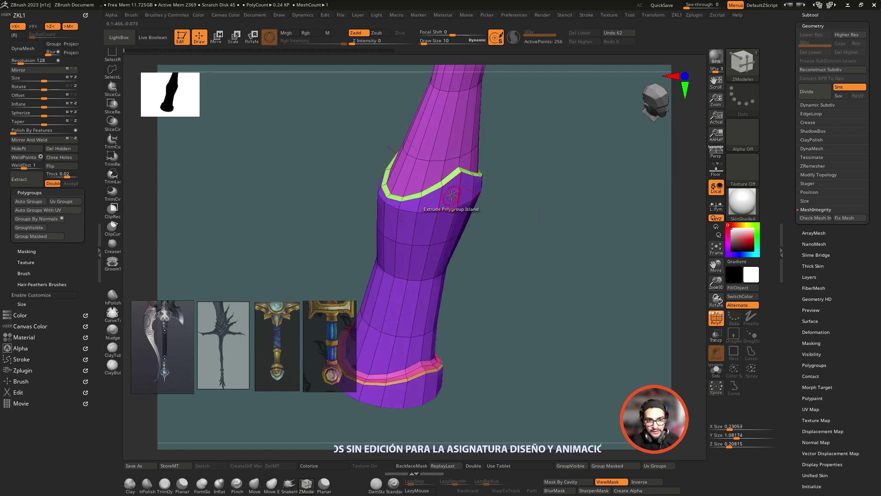
drag(452, 195, 461, 195)
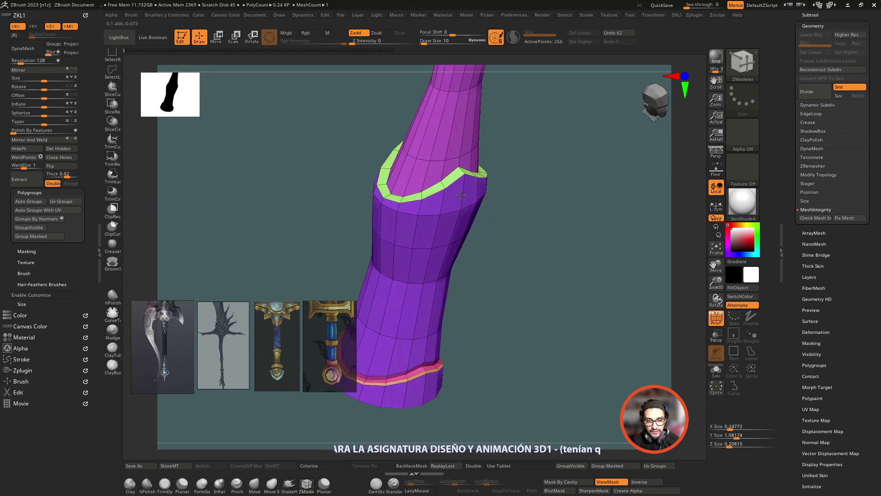
key(ctrl+z)
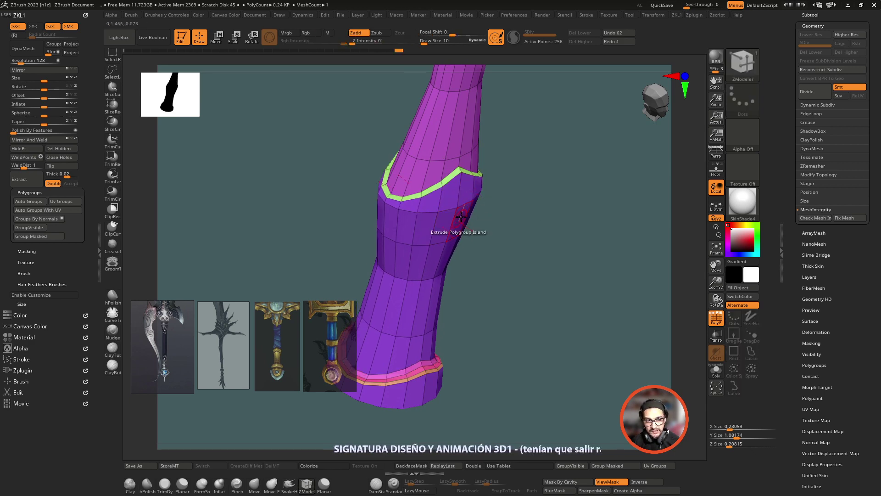
mouse_move(551, 257)
shift+mouse_down()
mouse_move(571, 285)
mouse_move(571, 430)
shift+mouse_up()
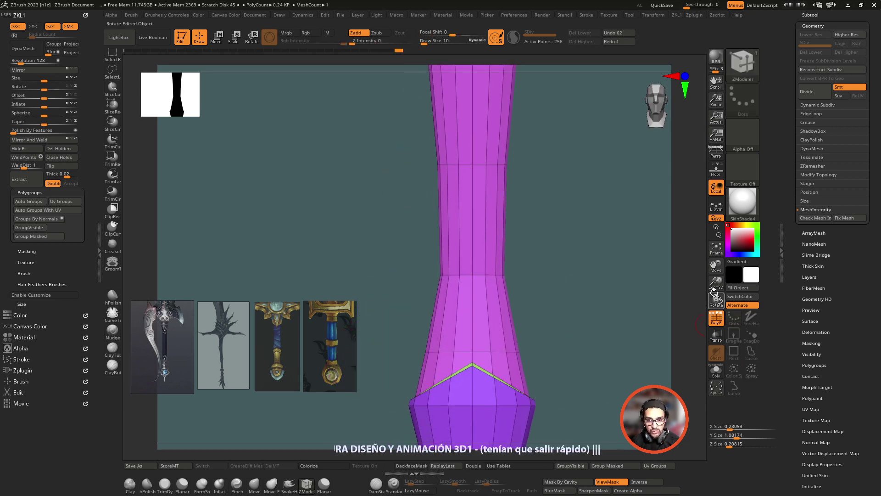
- Toggle PolyF, then draw a diagonal SliceCurve across the upper tube for a new top polygroup
mouse_move(710, 279)
mouse_down()
mouse_move(565, 261)
mouse_move(583, 219)
mouse_up()
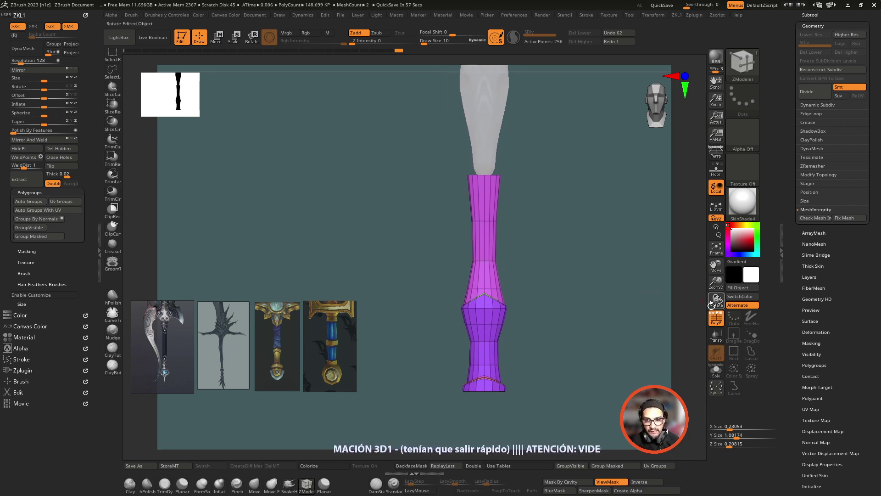
click(717, 321)
click(716, 322)
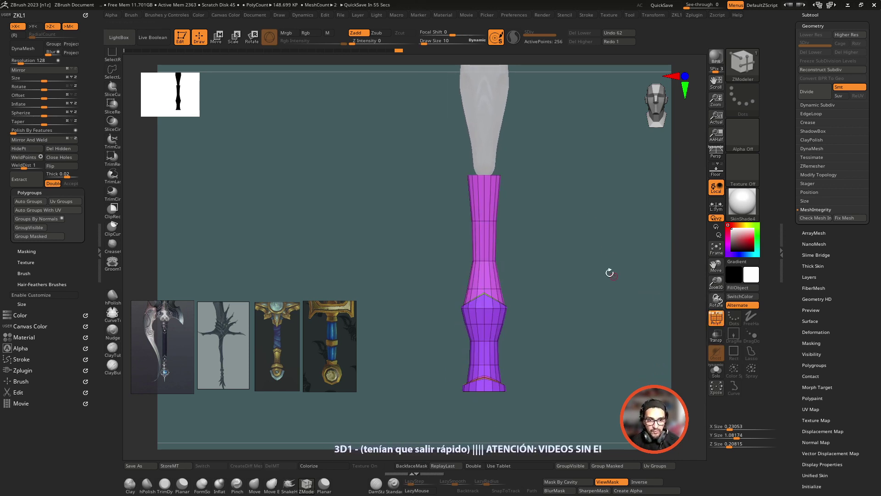
shift+drag(607, 274, 625, 299)
drag(715, 280, 536, 291)
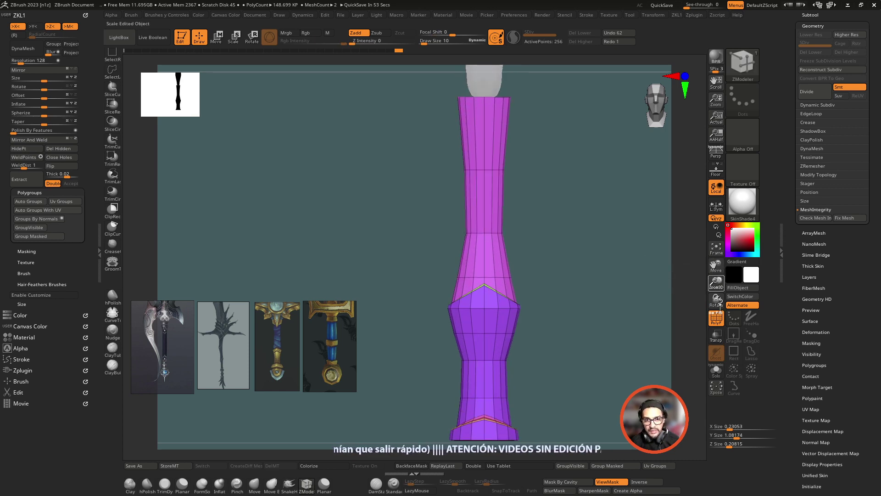
key(ctrl+shift)
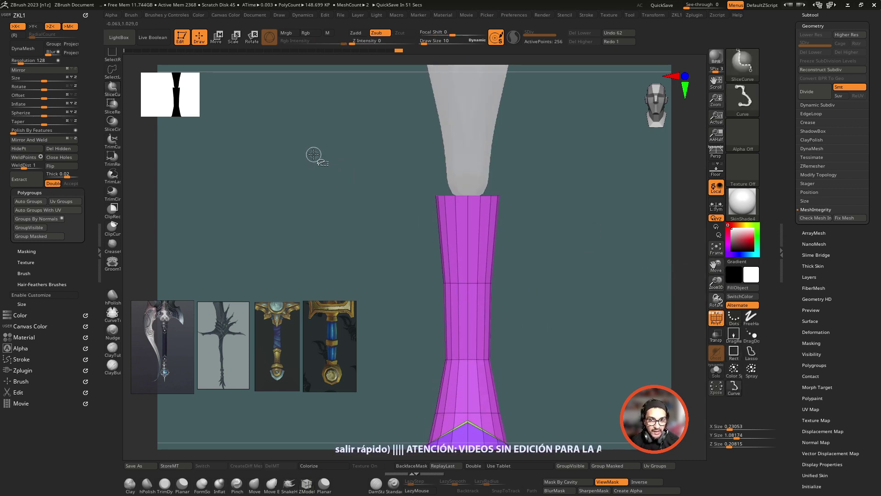
ctrl+shift+drag(312, 146, 503, 273)
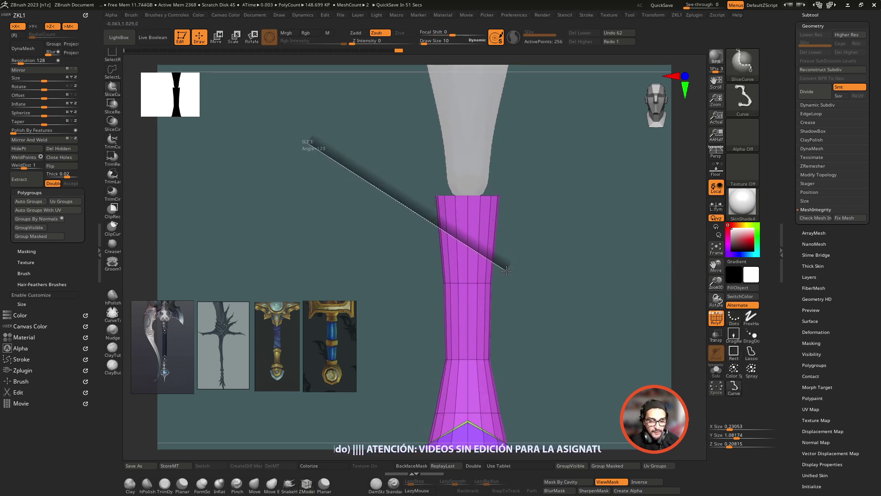
ctrl+shift+drag(503, 273, 511, 288)
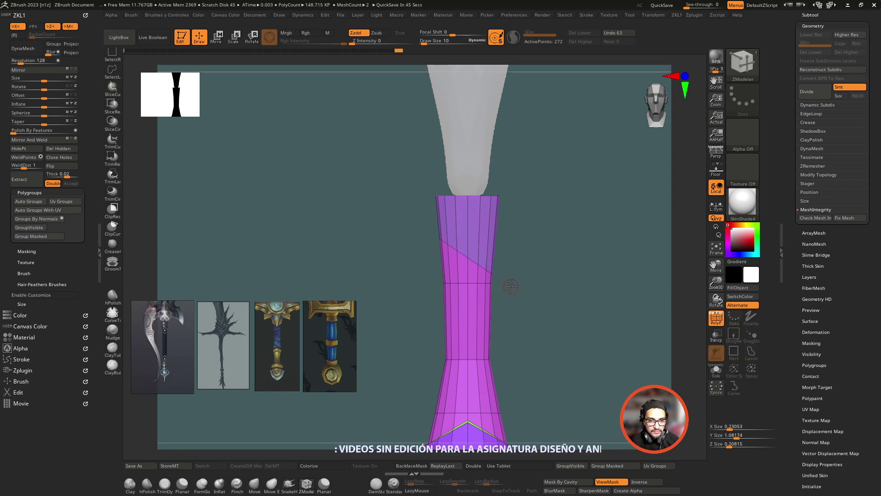
- Mirror the slice into a symmetric V and push the top band outward into a collar
click(43, 139)
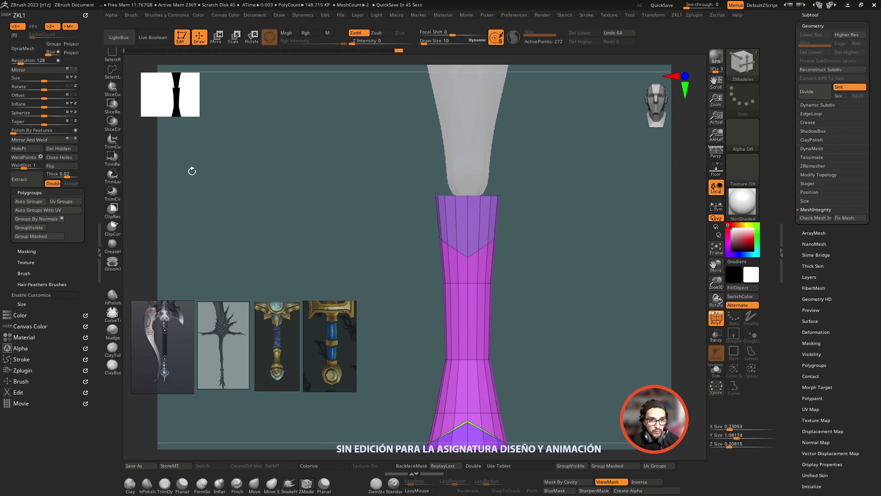
drag(328, 231, 397, 236)
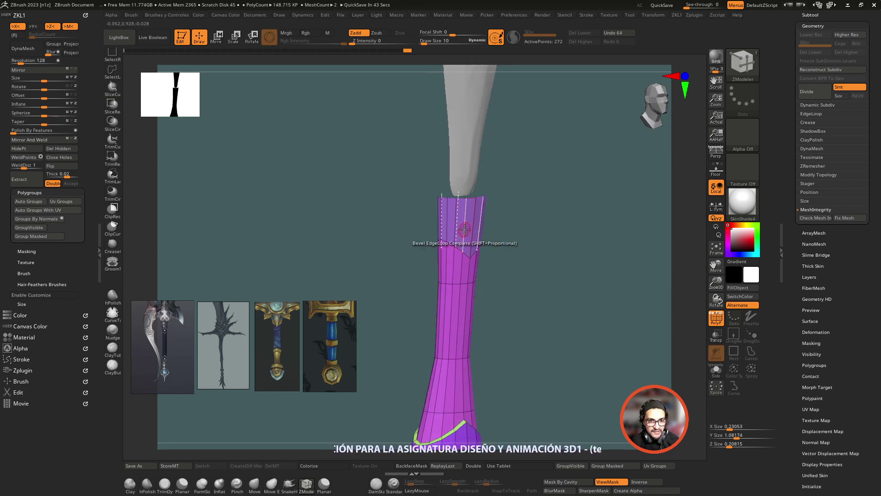
drag(465, 233, 467, 237)
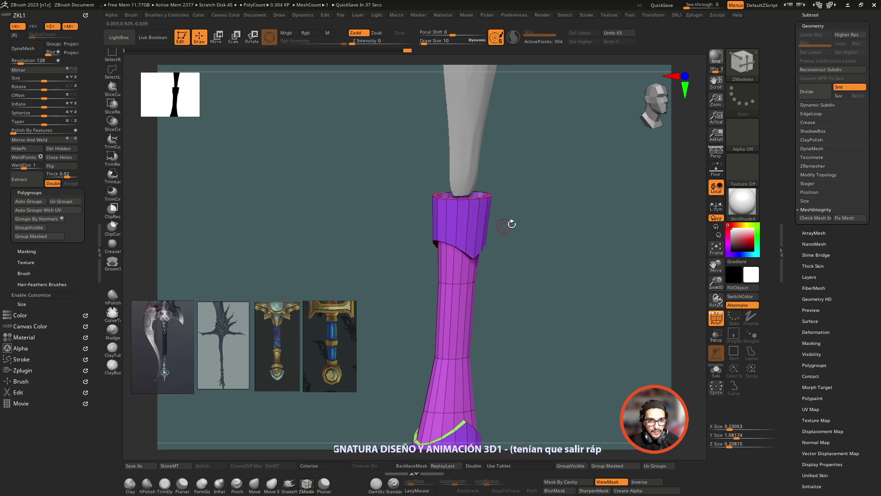
drag(512, 223, 525, 268)
drag(712, 282, 488, 290)
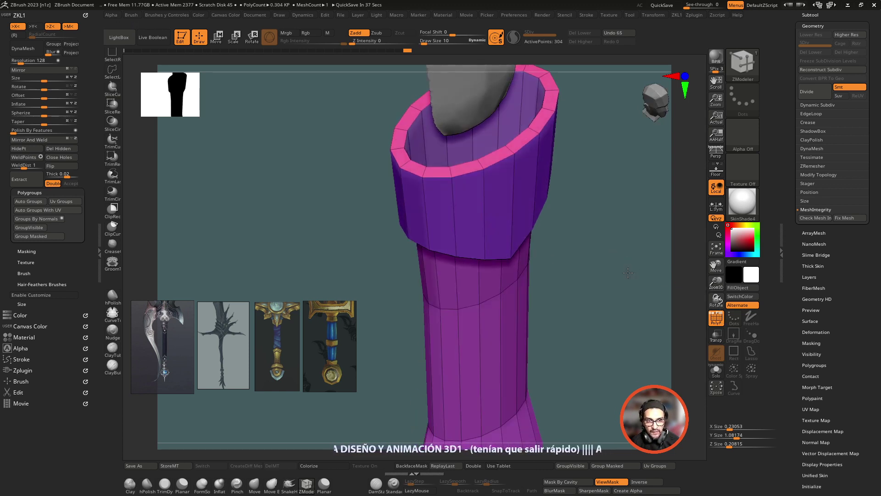
- Solo the grip, set ZModeler to Delete Polygroup Island, and view it from the side
right_click(440, 239)
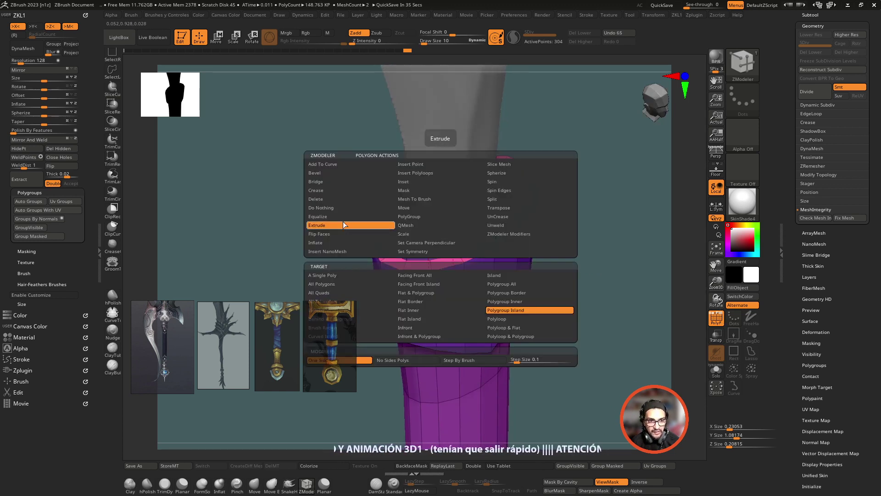
click(716, 372)
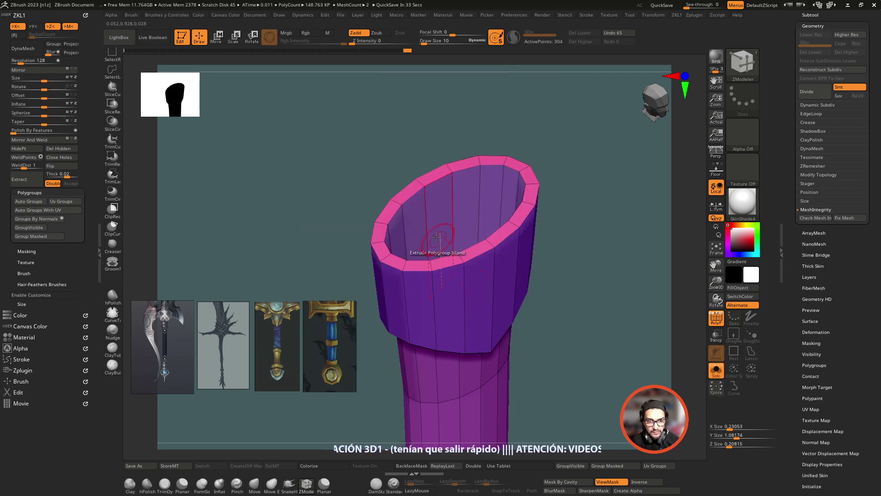
right_click(439, 218)
click(362, 199)
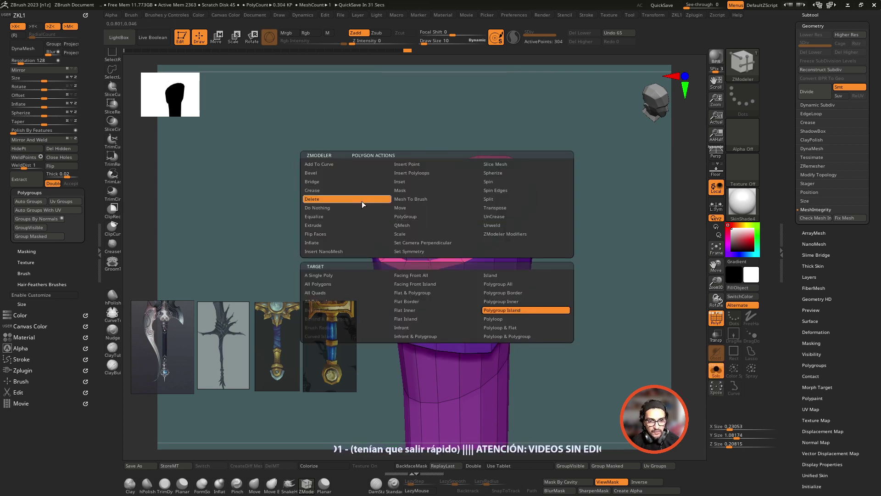
mouse_move(632, 270)
mouse_down()
mouse_move(604, 235)
mouse_move(633, 220)
mouse_move(633, 256)
mouse_up()
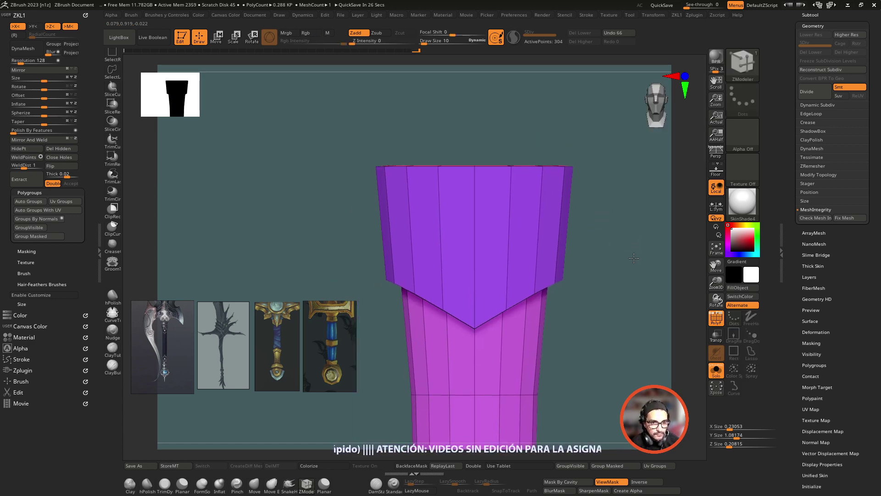
- Insert an edge loop across the upper block and slide it inward into a waist
right_click(473, 242)
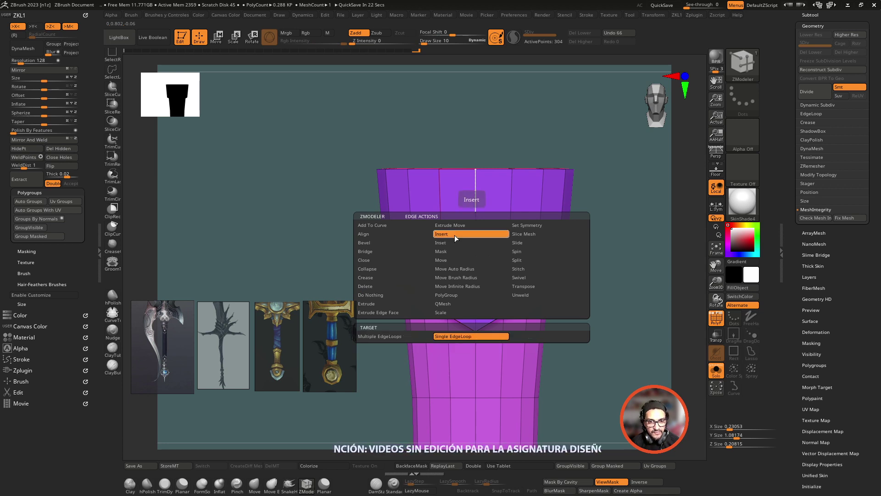
drag(475, 220, 475, 232)
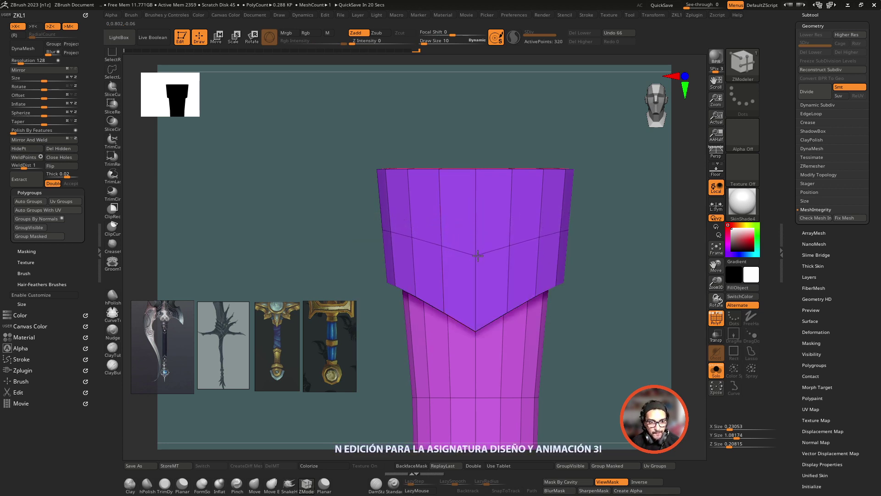
right_click(491, 235)
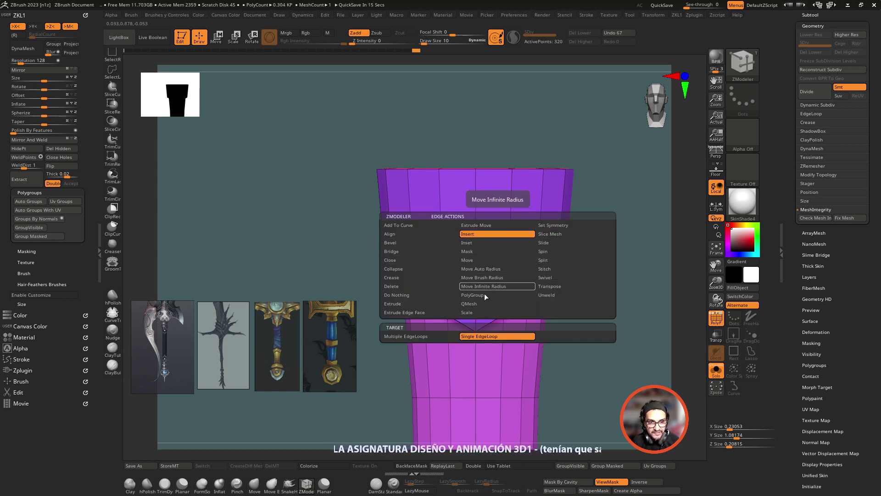
click(477, 313)
click(450, 340)
drag(542, 237, 539, 222)
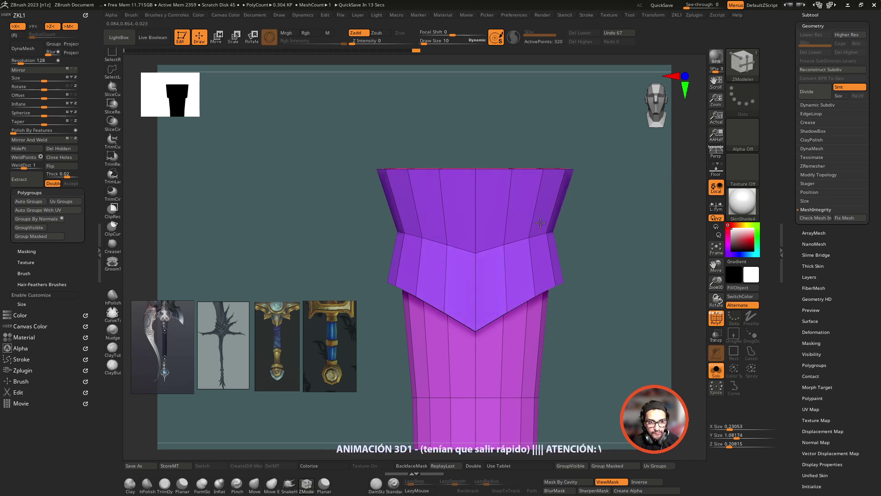
drag(592, 240, 531, 285)
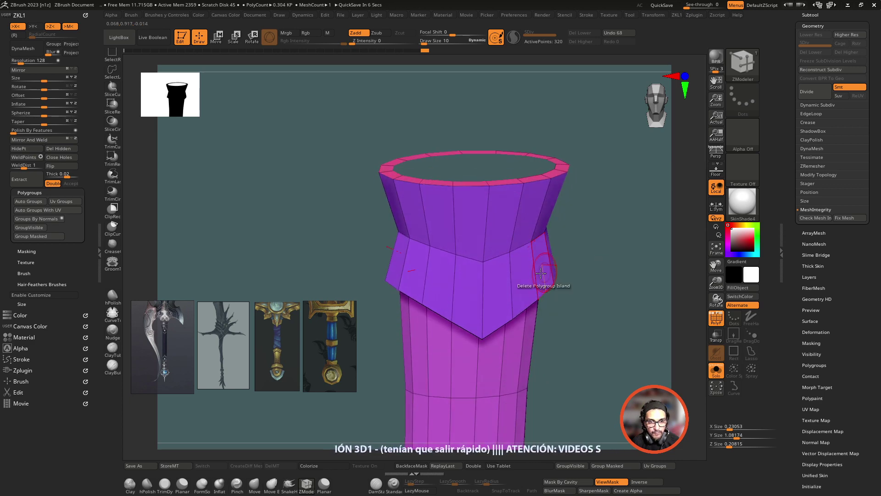
drag(589, 278, 540, 275)
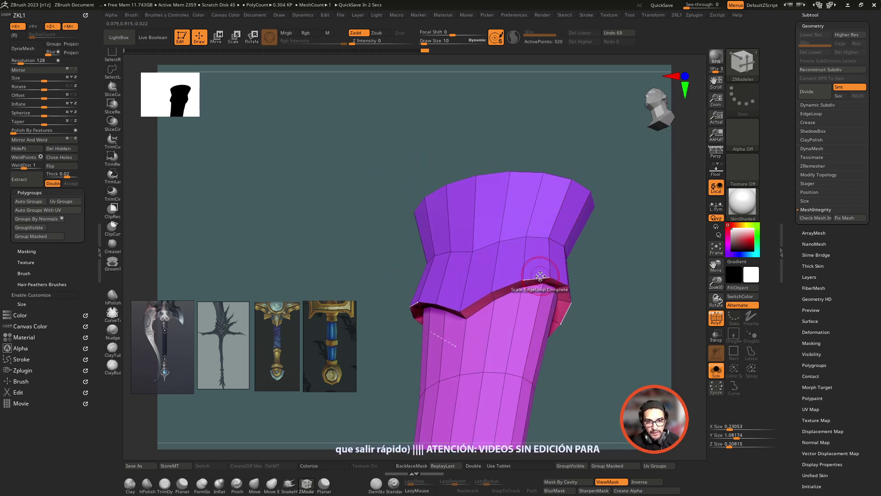
- Bevel the edge loop under the collar and return to a front view
right_click(540, 275)
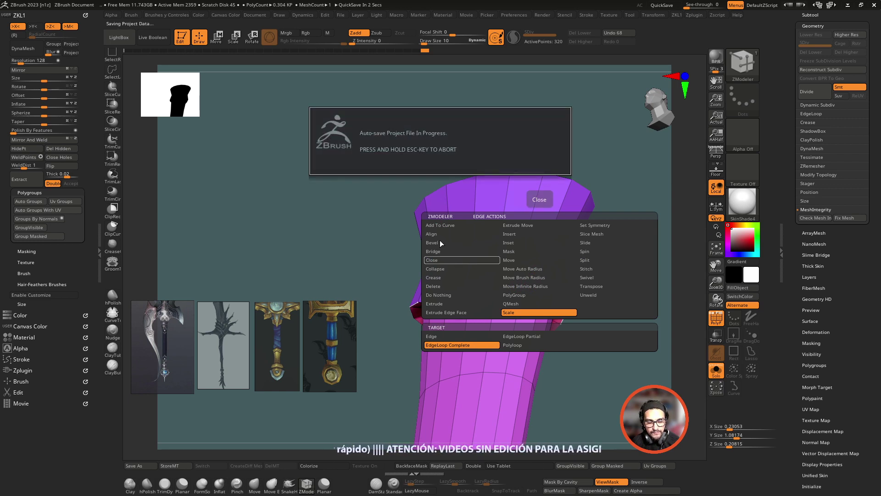
click(442, 243)
drag(528, 278, 503, 285)
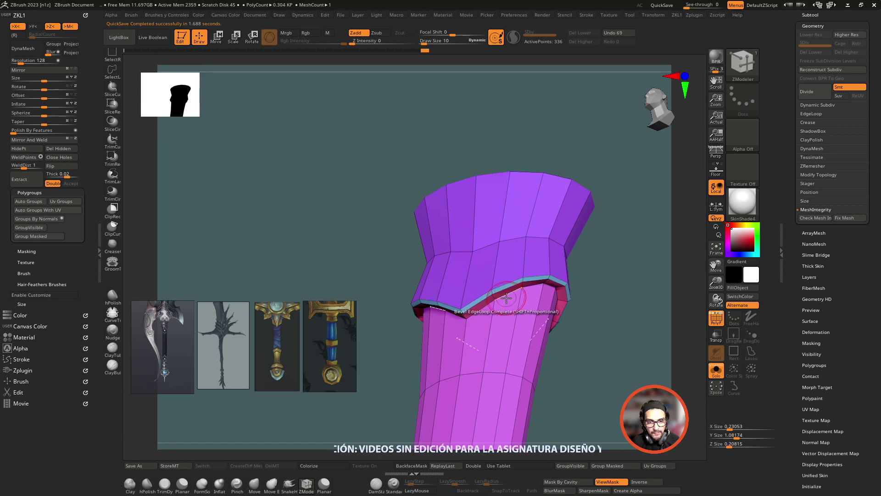
drag(502, 286, 501, 287)
mouse_move(597, 285)
shift+mouse_down()
mouse_move(616, 287)
mouse_move(595, 329)
mouse_move(585, 302)
shift+mouse_up()
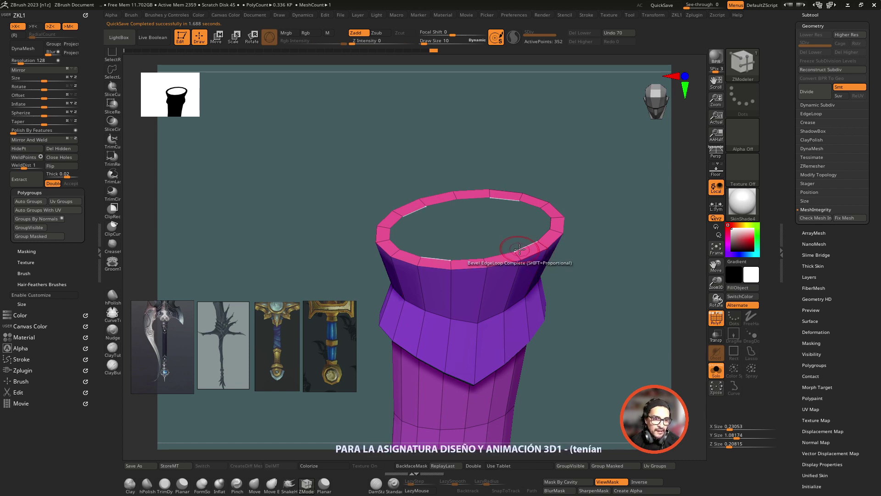
mouse_move(641, 299)
shift+mouse_down()
mouse_move(626, 264)
mouse_move(623, 280)
shift+mouse_up()
alt+drag(533, 181, 567, 171)
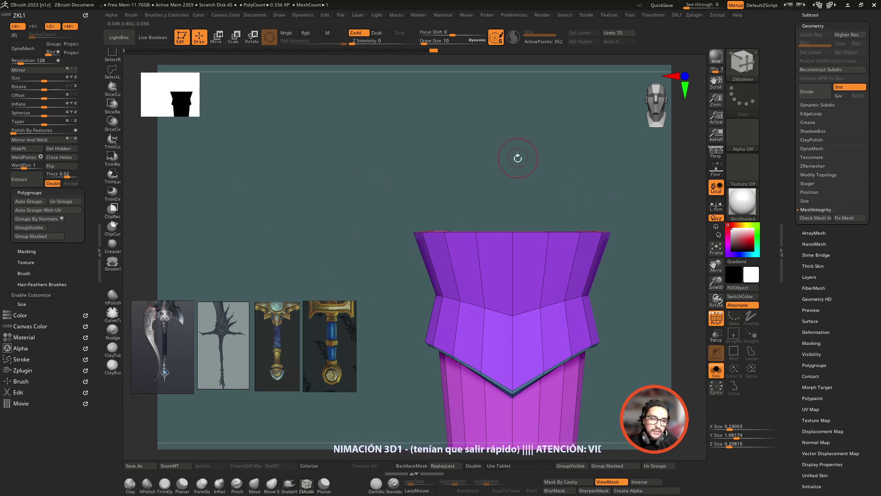
mouse_move(633, 222)
alt+mouse_down()
mouse_move(598, 213)
mouse_move(597, 199)
mouse_move(577, 204)
mouse_move(579, 250)
alt+mouse_up()
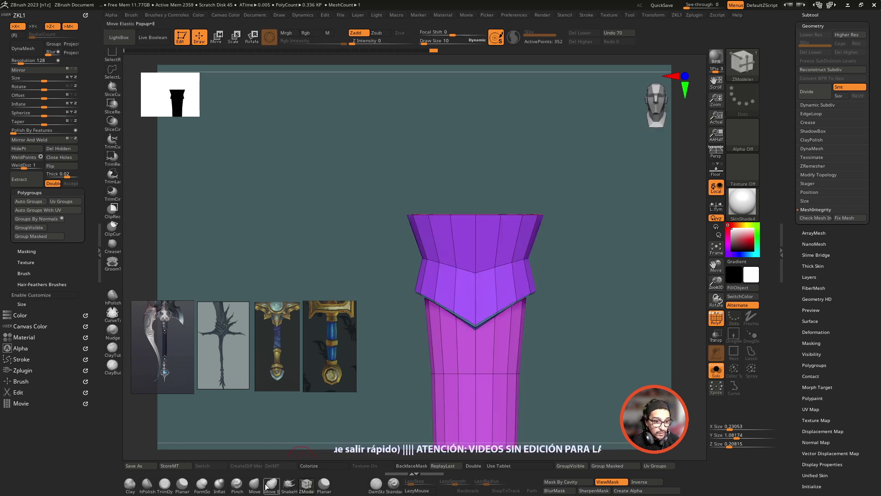
- With the Move brush, lasso-mask the model and unmask its upper part
click(251, 488)
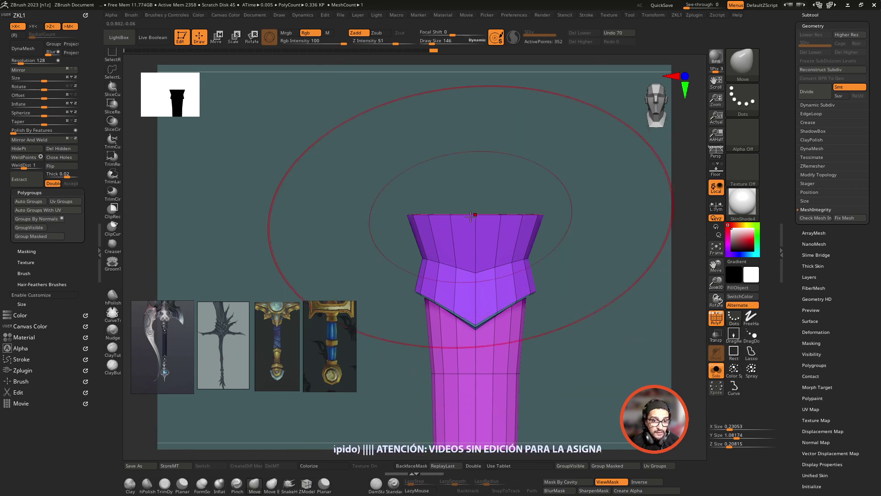
key(ctrl)
alt+drag(379, 279, 380, 177)
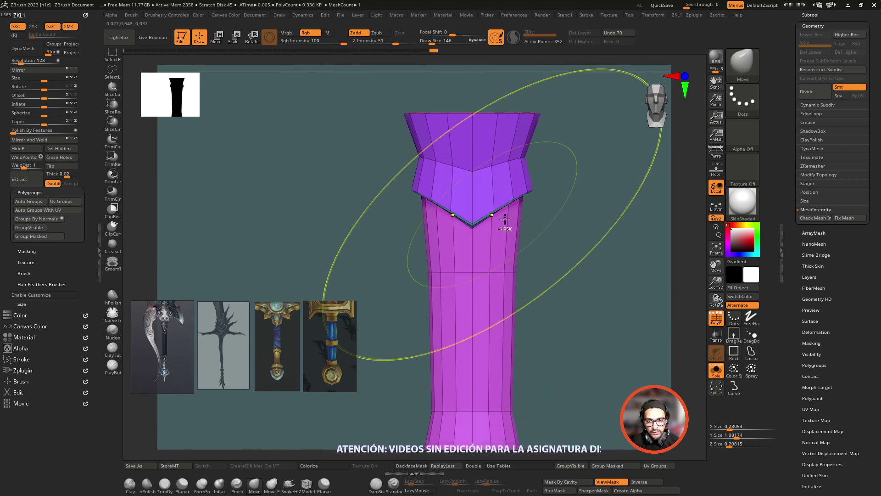
click(751, 352)
mouse_move(338, 211)
ctrl+mouse_down()
mouse_move(573, 353)
mouse_move(600, 158)
mouse_move(593, 157)
ctrl+mouse_up()
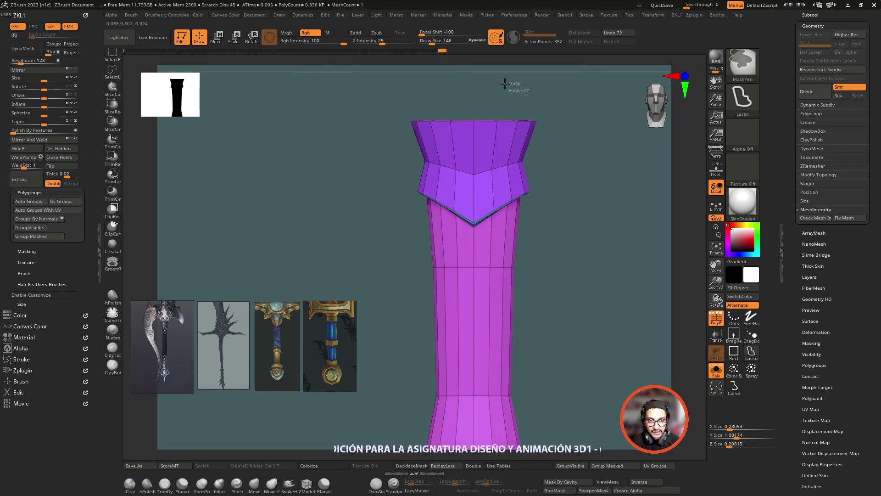
mouse_move(514, 86)
ctrl+mouse_down()
mouse_move(361, 89)
mouse_move(565, 147)
ctrl+mouse_up()
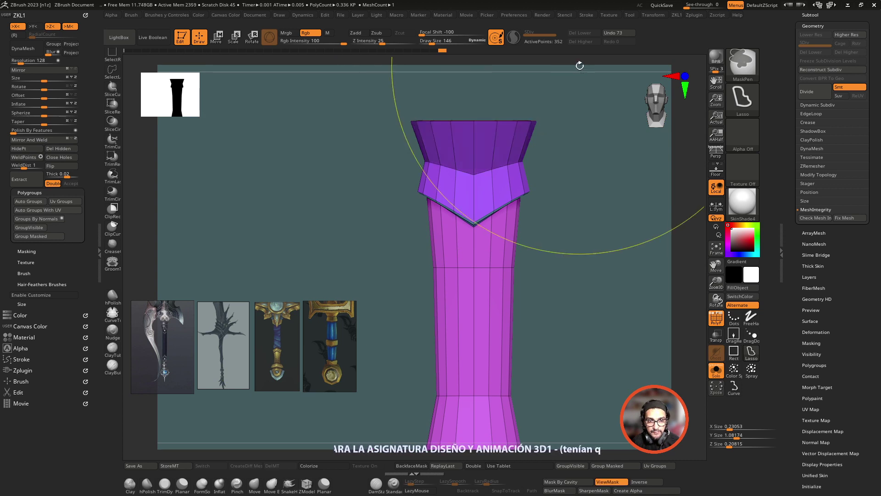
- Reselect the Move brush, shrink it, and undo the pulled-up peak at the top
key(b)
key(m)
key(v)
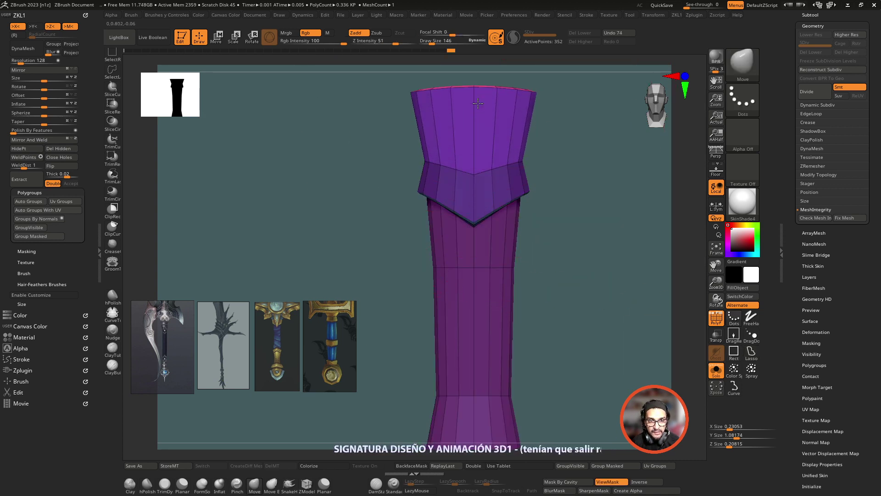
key(bracketleft)
key(bracketleft)
key(bracketleft)
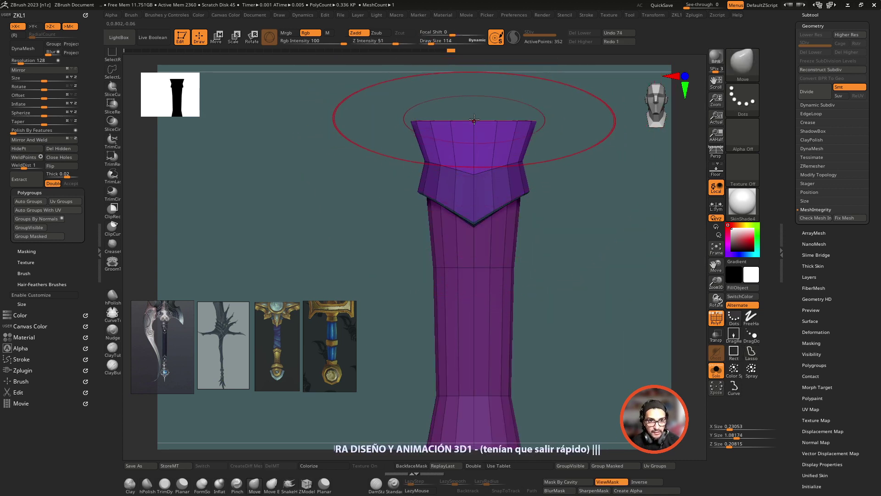
key(bracketleft)
key(bracketleft)
key(ctrl+z)
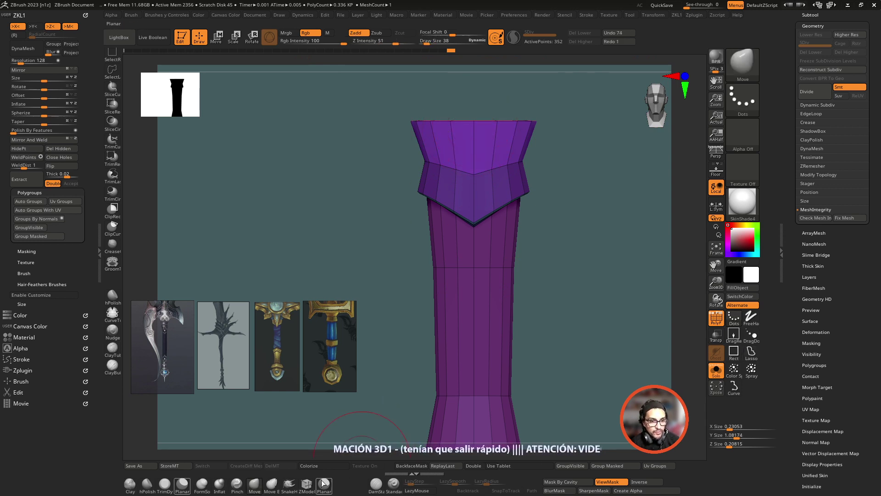
- Raise the grip's top corners with the Move brush and smooth the reshaped top
click(272, 483)
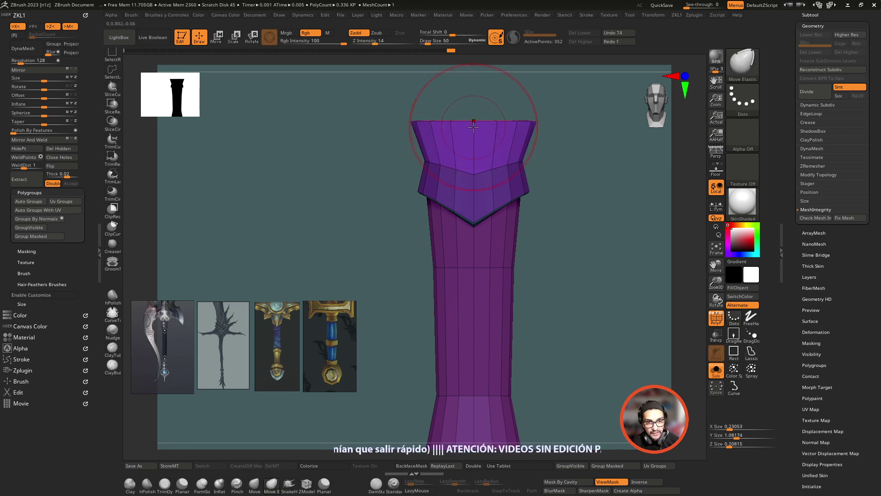
click(251, 490)
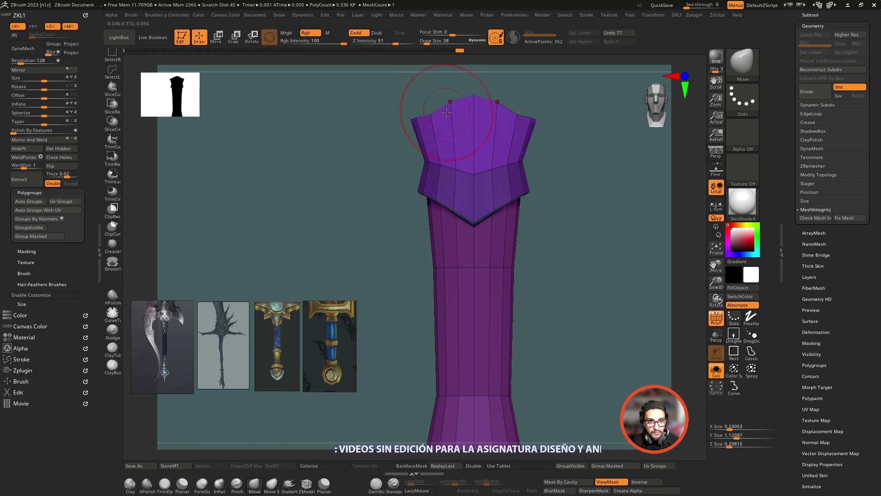
drag(439, 114, 441, 117)
mouse_move(423, 148)
shift+mouse_down()
mouse_move(465, 154)
mouse_move(325, 167)
mouse_move(369, 184)
mouse_move(389, 170)
shift+mouse_up()
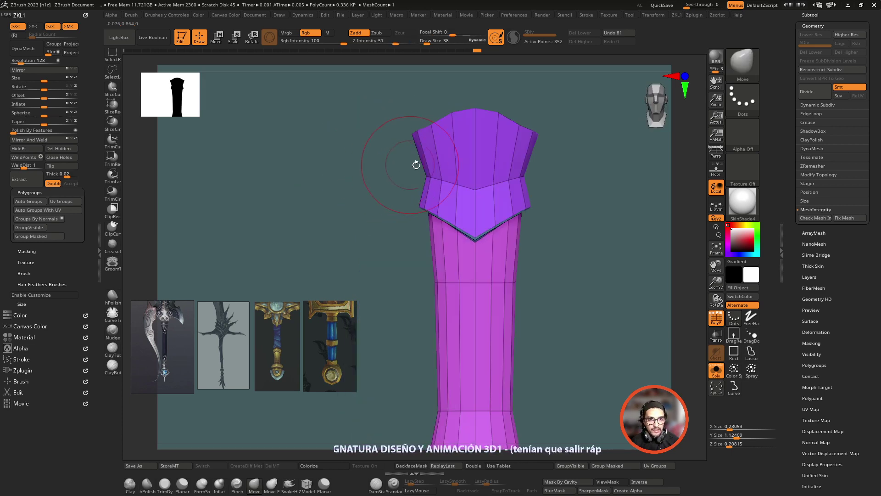
alt+drag(629, 261, 631, 225)
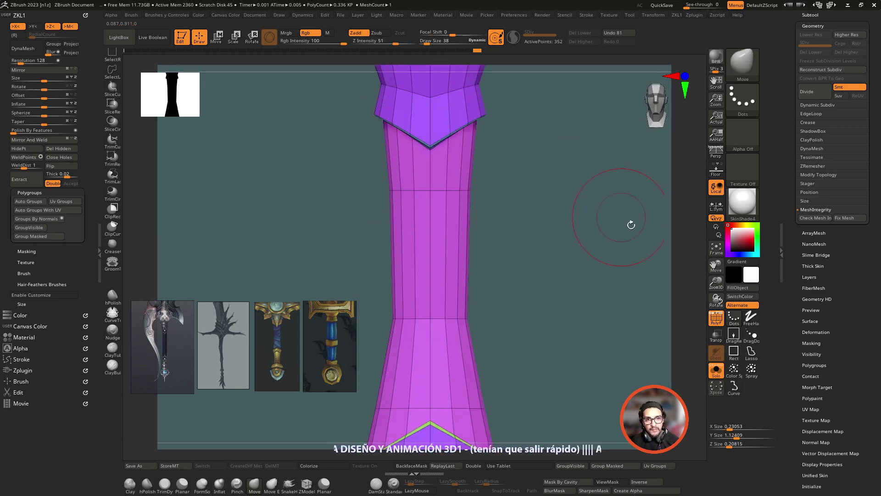
drag(711, 283, 713, 276)
alt+drag(629, 262, 649, 282)
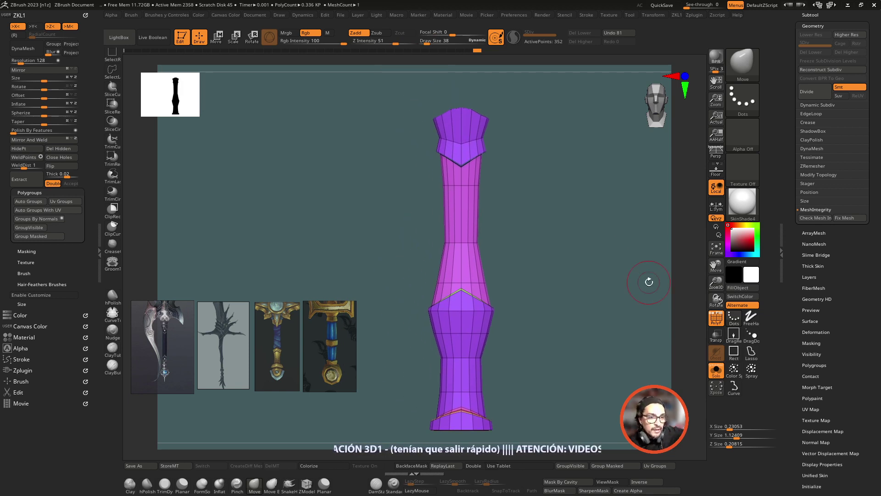
mouse_move(645, 281)
mouse_down()
mouse_move(611, 293)
mouse_move(615, 242)
mouse_up()
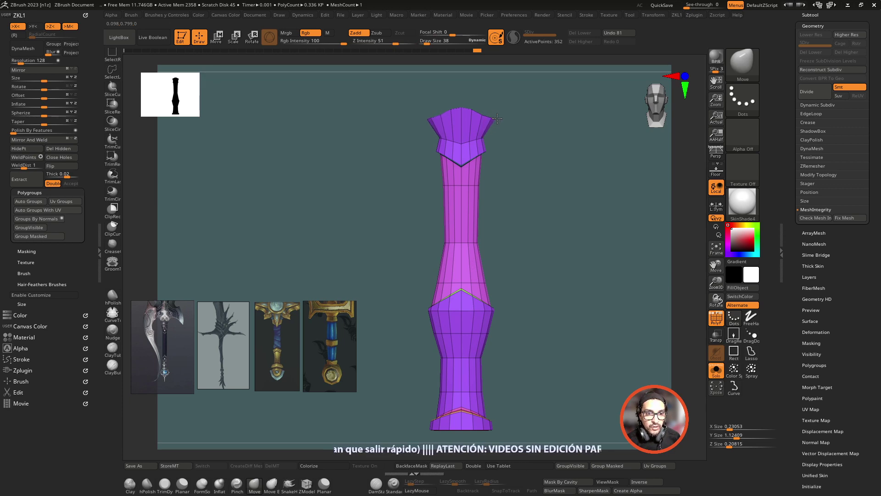
mouse_move(497, 118)
mouse_down()
mouse_move(576, 152)
mouse_move(563, 158)
mouse_move(614, 250)
mouse_move(573, 220)
mouse_move(576, 257)
mouse_up()
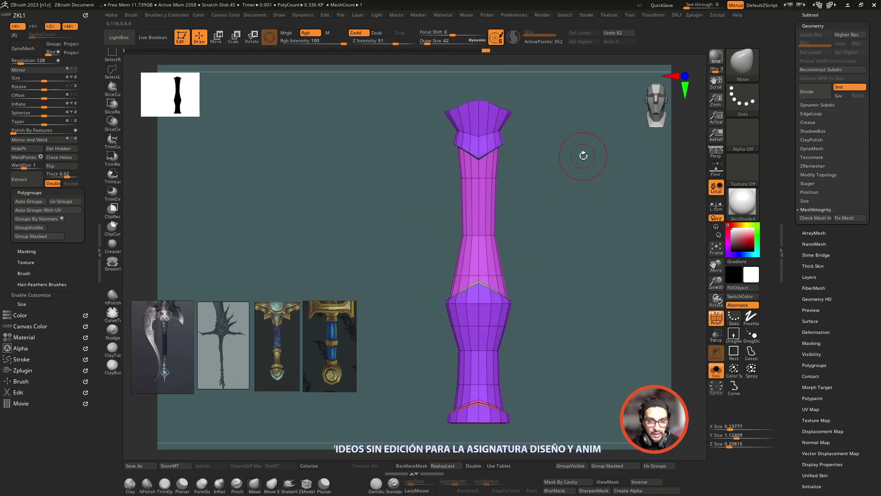
- Redo the top collar widening with Z Intensity lowered to 17, pulling both sides outward
drag(506, 129, 521, 128)
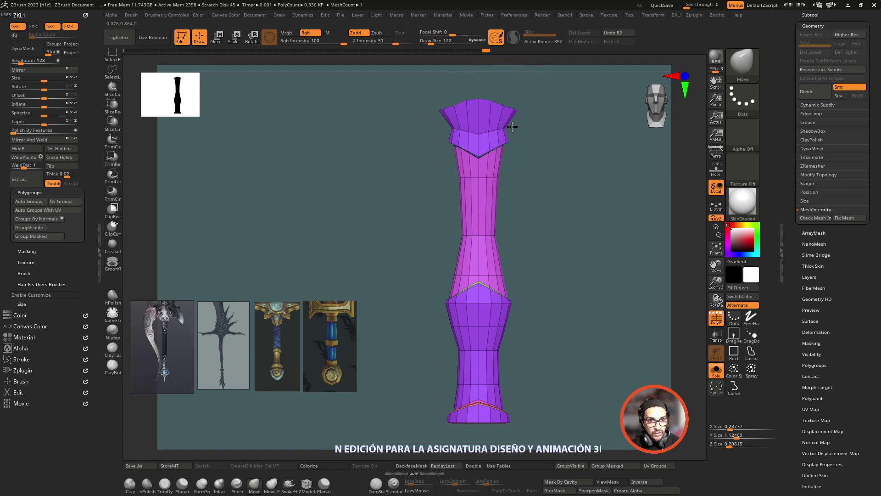
key(ctrl+z)
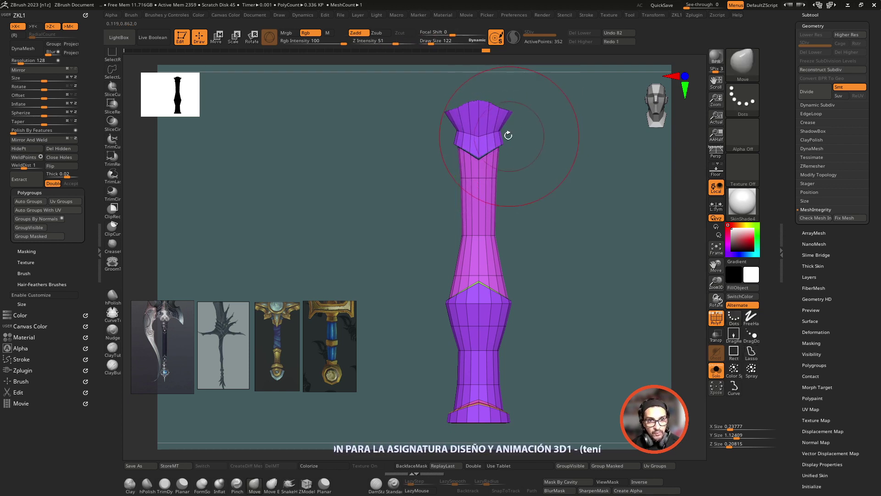
drag(395, 40, 388, 41)
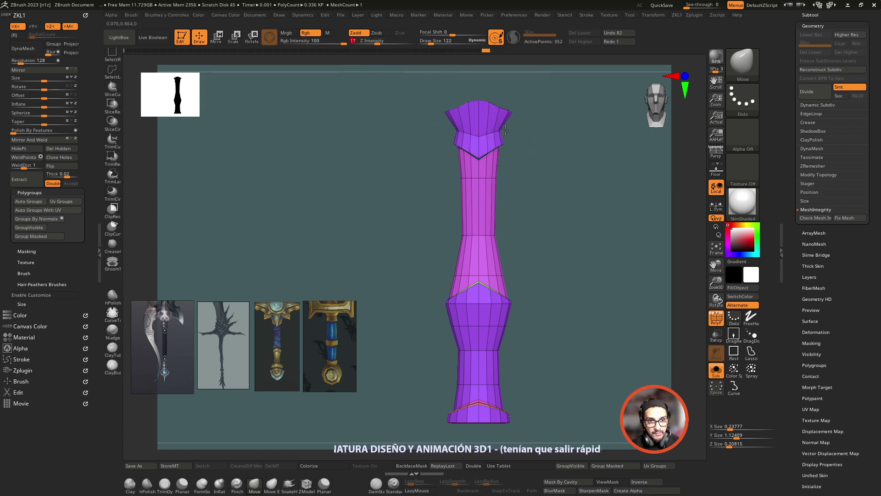
drag(510, 129, 553, 147)
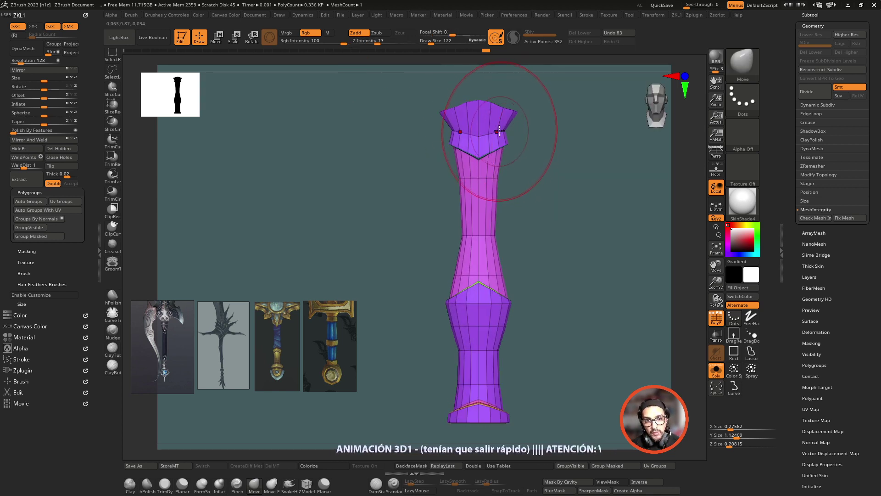
drag(512, 130, 515, 130)
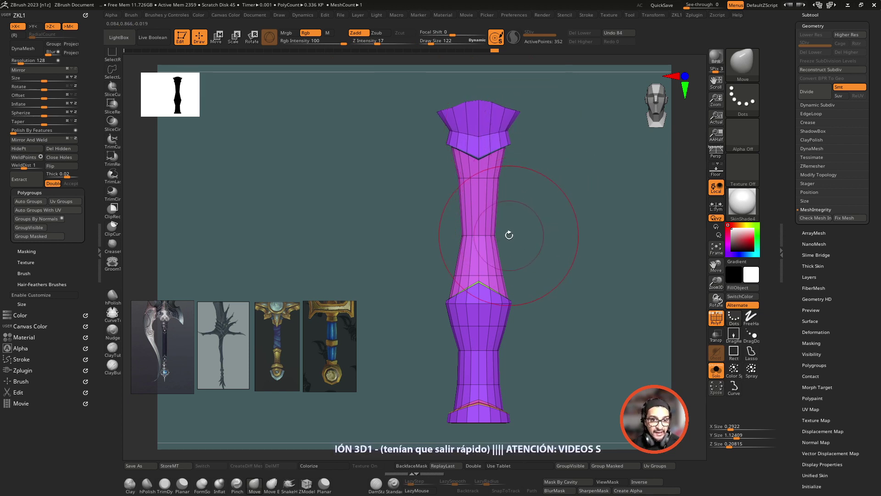
mouse_move(508, 232)
mouse_down()
mouse_move(565, 253)
mouse_move(539, 210)
mouse_up()
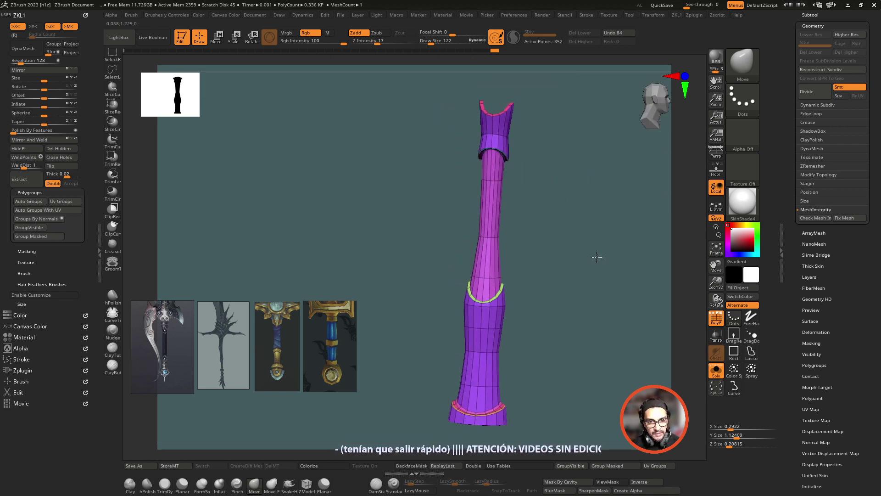
drag(523, 129, 544, 130)
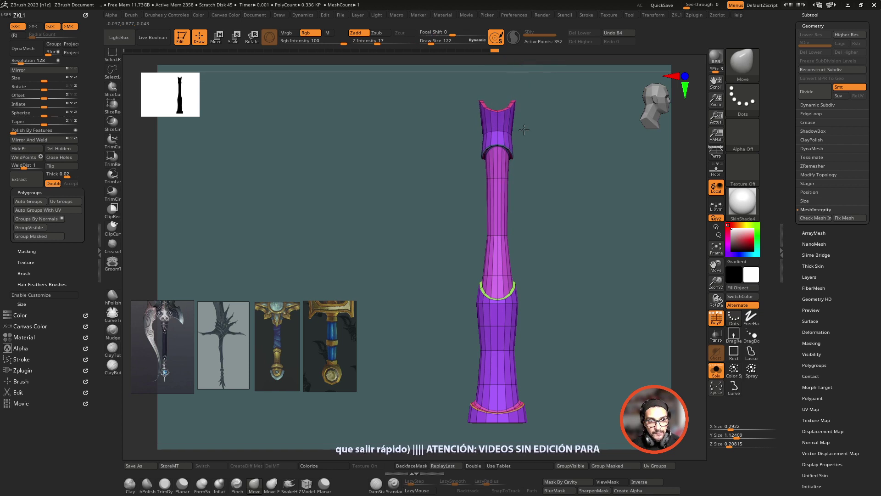
key(ctrl+z)
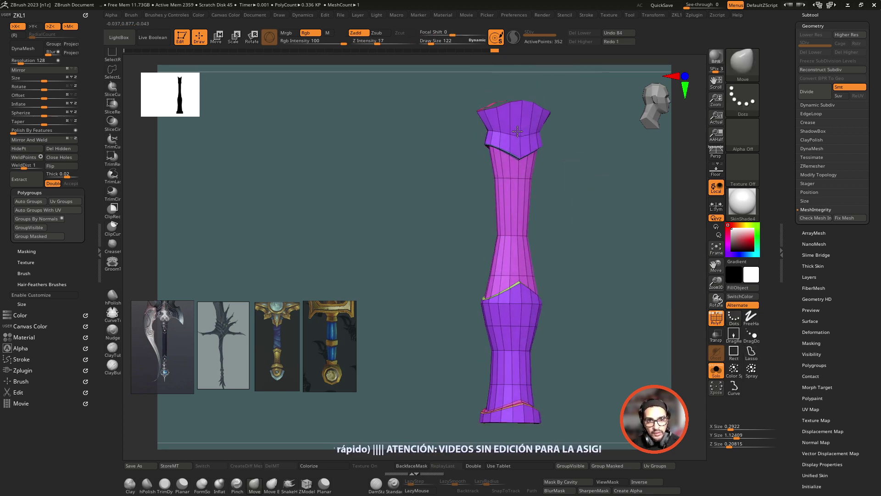
mouse_move(551, 134)
mouse_down()
mouse_move(586, 213)
mouse_move(570, 157)
mouse_up()
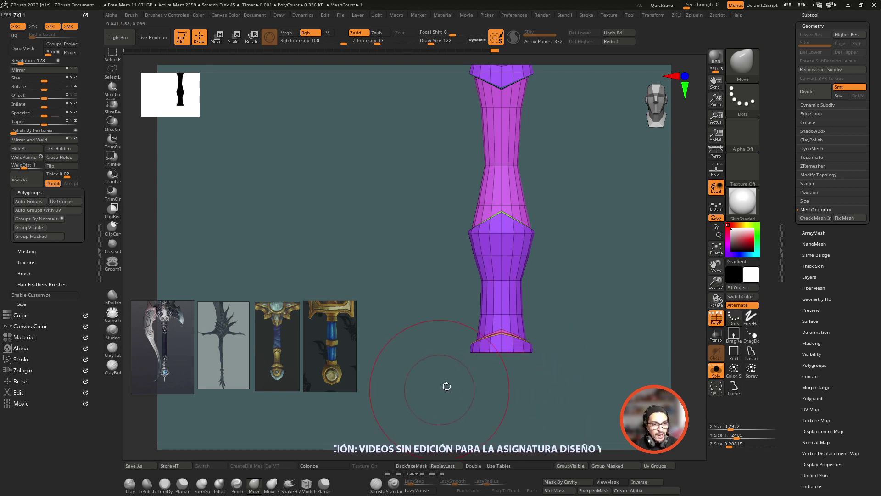
alt+drag(476, 399, 471, 363)
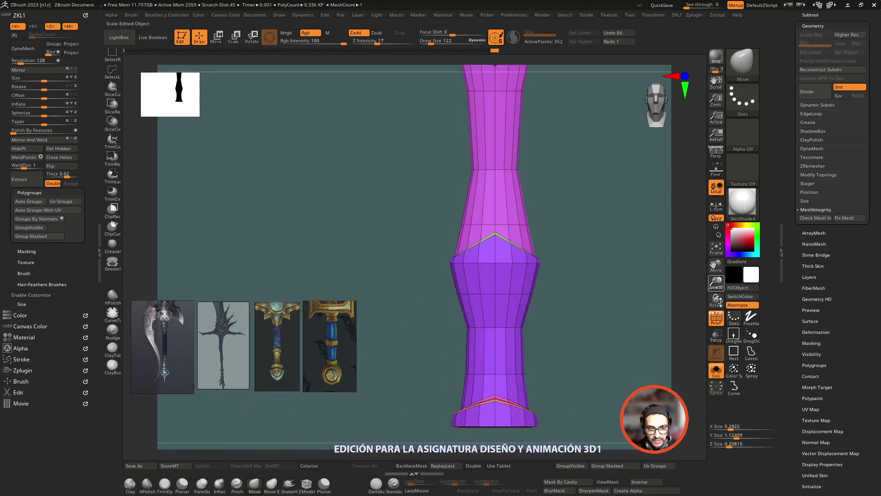
mouse_move(716, 281)
mouse_down()
mouse_move(639, 349)
mouse_move(556, 199)
mouse_move(550, 311)
mouse_move(546, 231)
mouse_move(562, 271)
mouse_up()
mouse_move(523, 310)
mouse_down()
mouse_move(520, 268)
mouse_move(510, 294)
mouse_move(535, 263)
mouse_move(544, 292)
mouse_move(519, 329)
mouse_up()
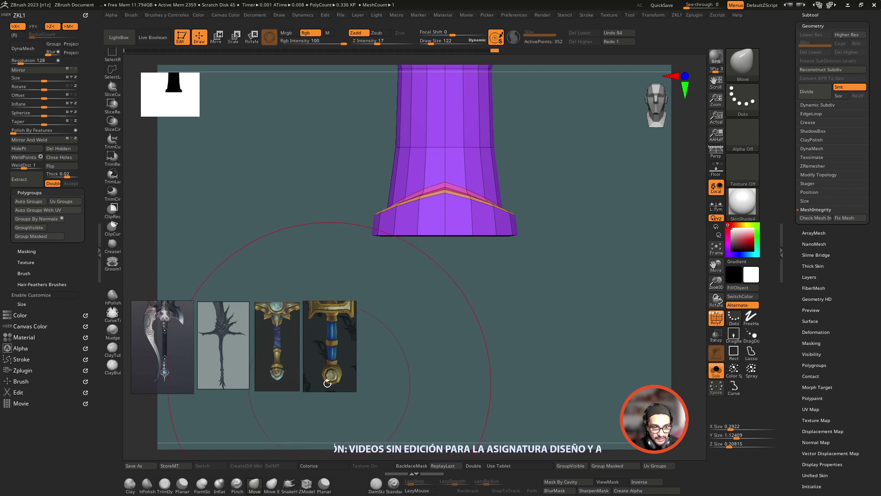
alt+drag(494, 301, 512, 335)
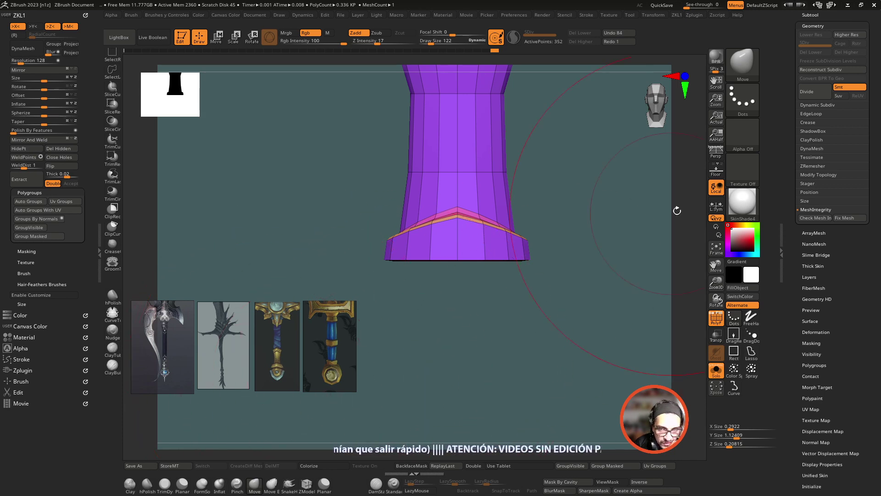
- Duplicate the grip subtool as Empuñadora_LP3
scroll(876, 370, up, 3)
click(846, 150)
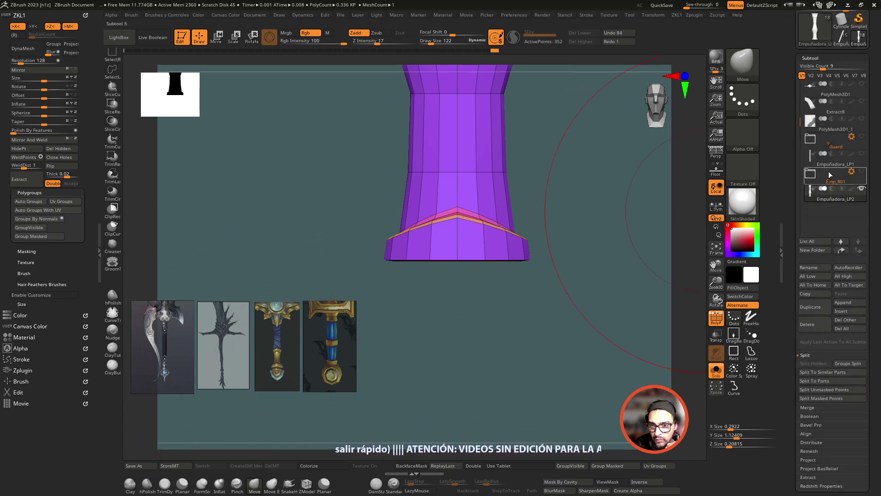
click(814, 315)
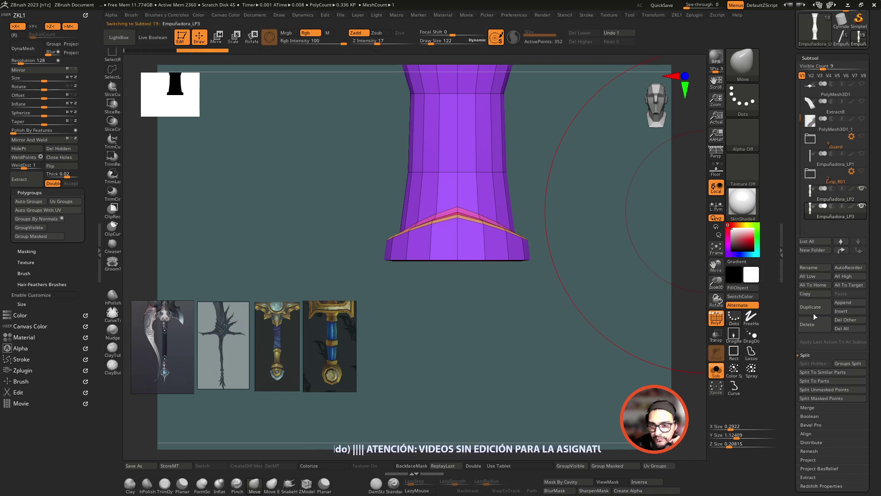
drag(715, 282, 717, 473)
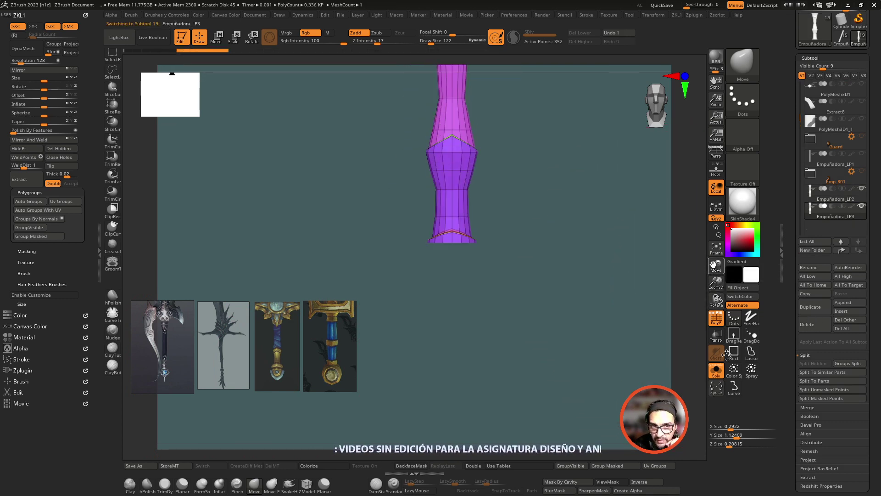
- Turn the duplicate into a PolyCylinder with Z Divide lowered to 4
key(w)
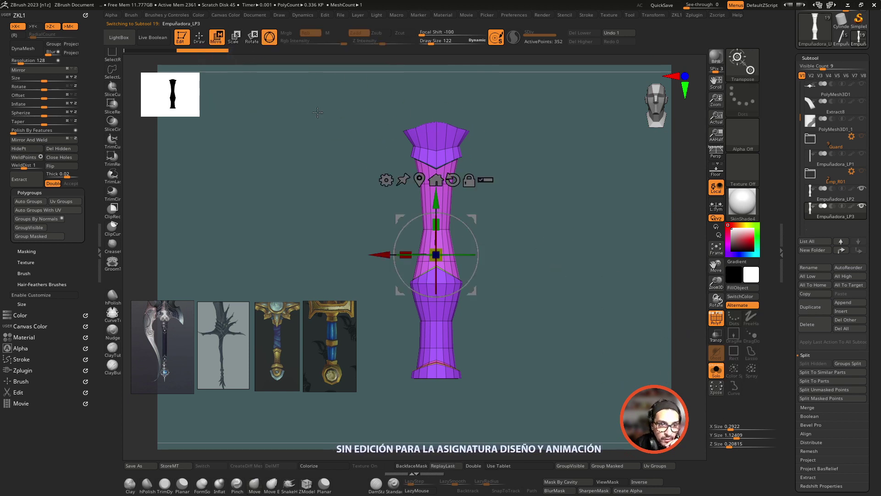
click(383, 179)
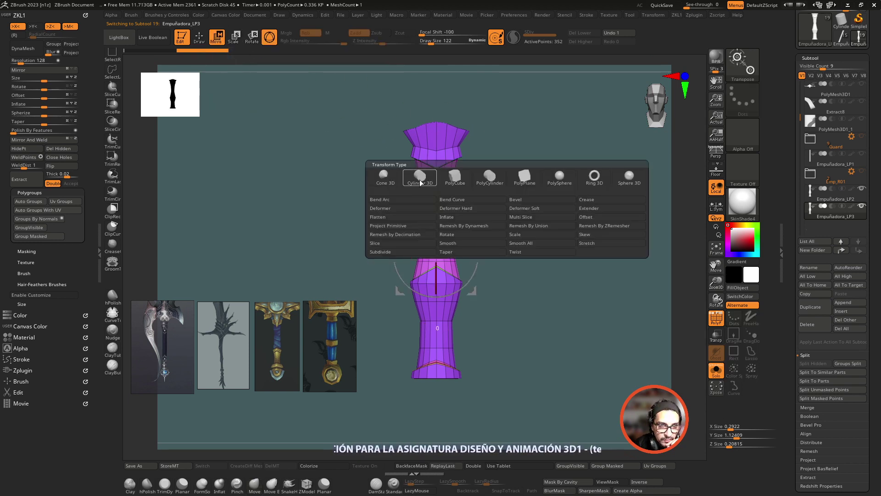
click(489, 177)
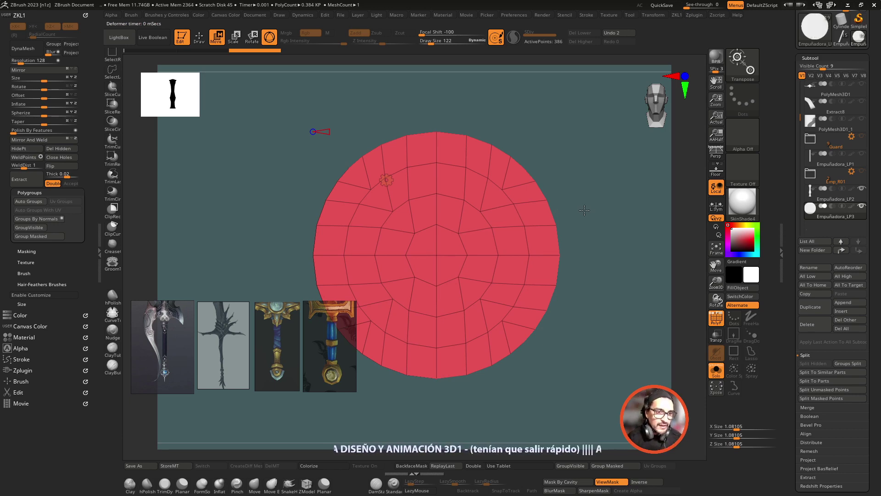
mouse_move(584, 210)
mouse_down()
mouse_move(590, 222)
mouse_move(519, 209)
mouse_up()
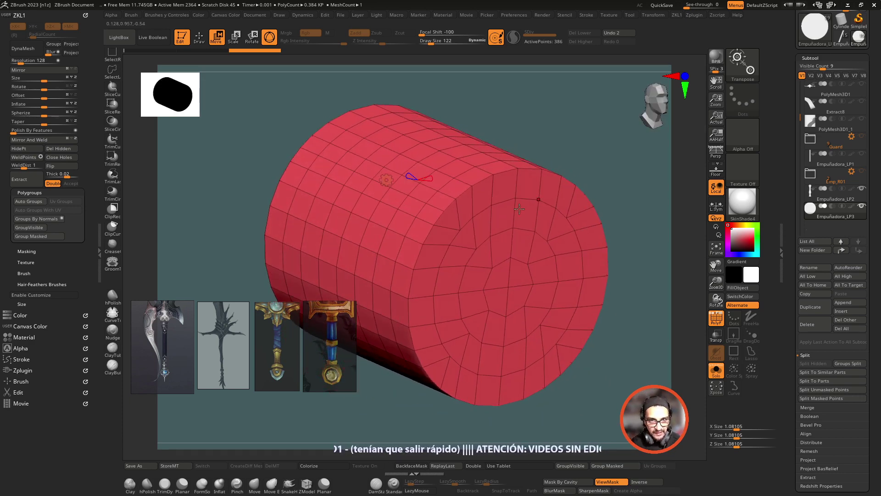
drag(407, 175, 427, 178)
mouse_move(578, 143)
mouse_down()
mouse_move(571, 147)
mouse_move(607, 173)
mouse_move(424, 163)
mouse_up()
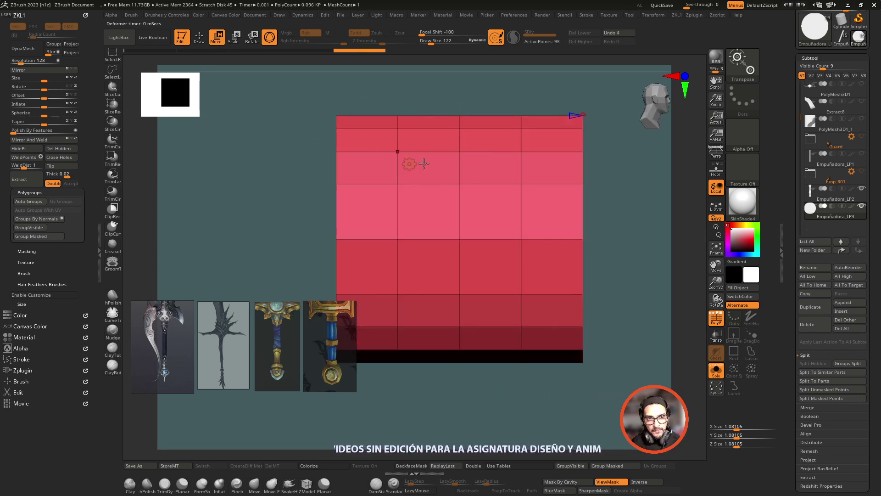
- With Gizmo 3D and Solo off, shrink the red cylinder and move it below the grip
click(409, 164)
click(419, 164)
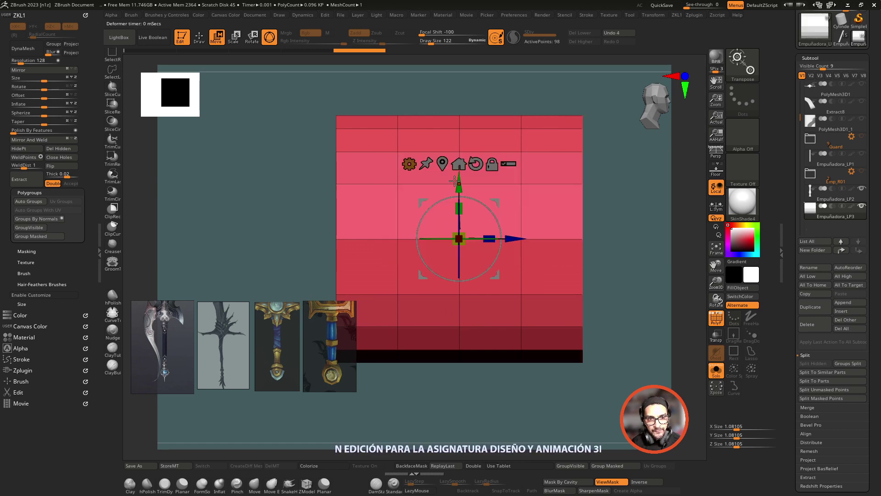
drag(489, 239, 370, 244)
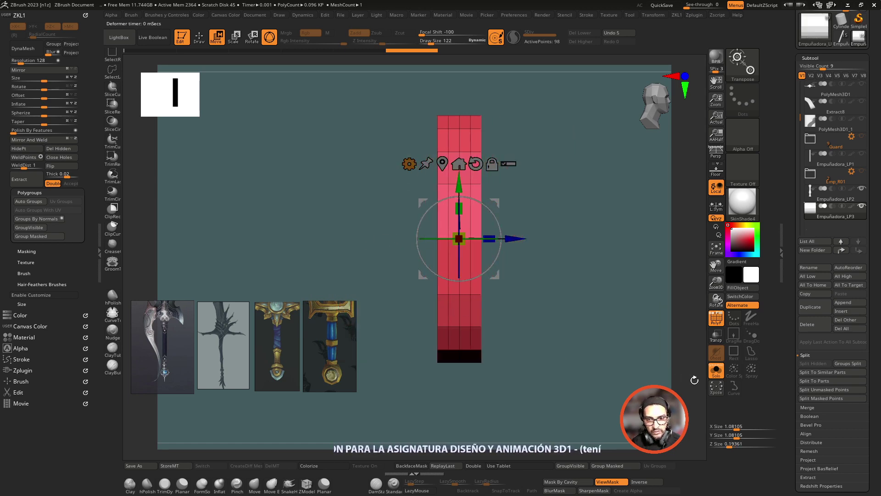
click(716, 371)
shift+drag(643, 339, 557, 310)
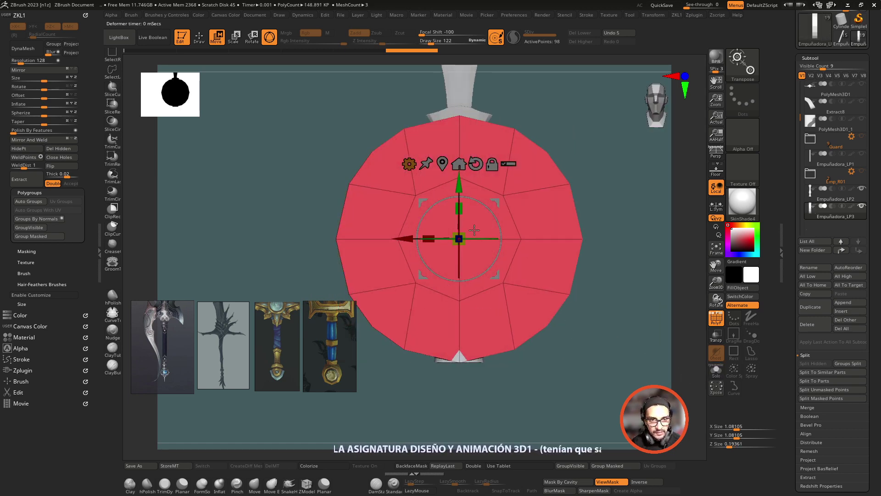
mouse_move(459, 238)
mouse_down()
mouse_move(462, 188)
mouse_move(461, 343)
mouse_up()
shift+drag(542, 330, 590, 241)
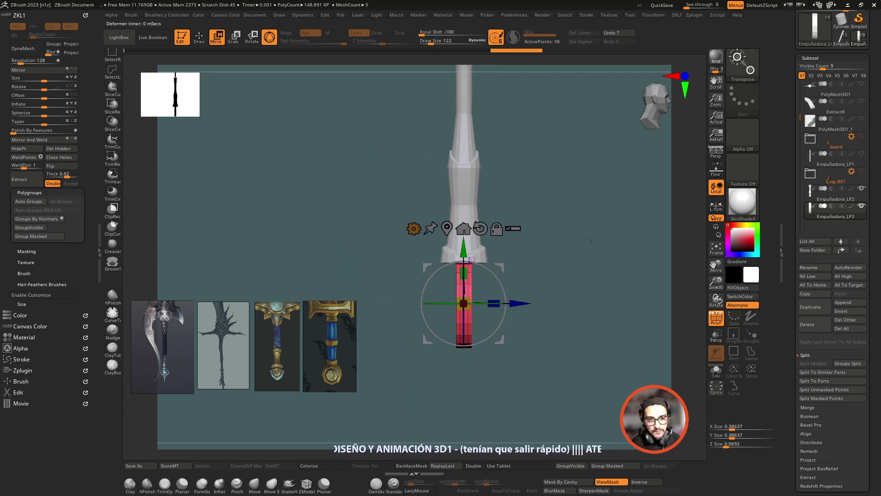
- Widen the red pommel along its depth, then return to sculpting in front view
drag(717, 283, 718, 299)
alt+right_drag(644, 312, 636, 293)
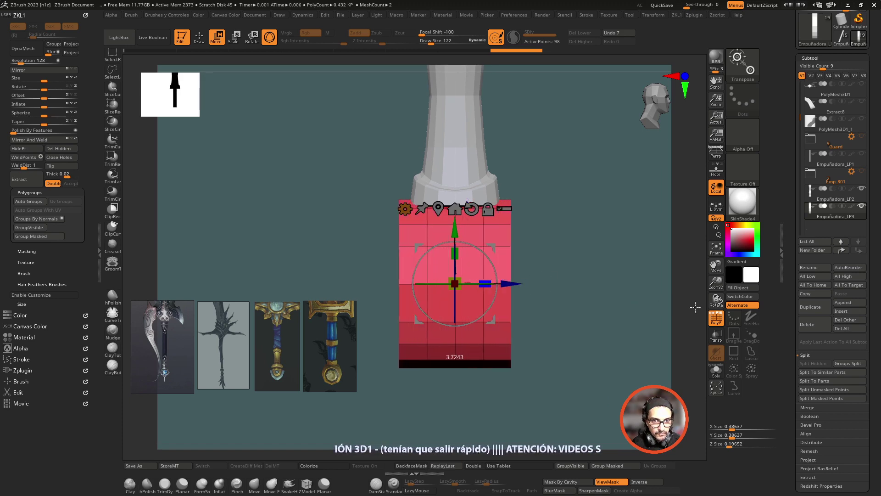
mouse_move(699, 308)
right_down()
mouse_move(576, 403)
mouse_move(592, 340)
mouse_move(533, 365)
right_up()
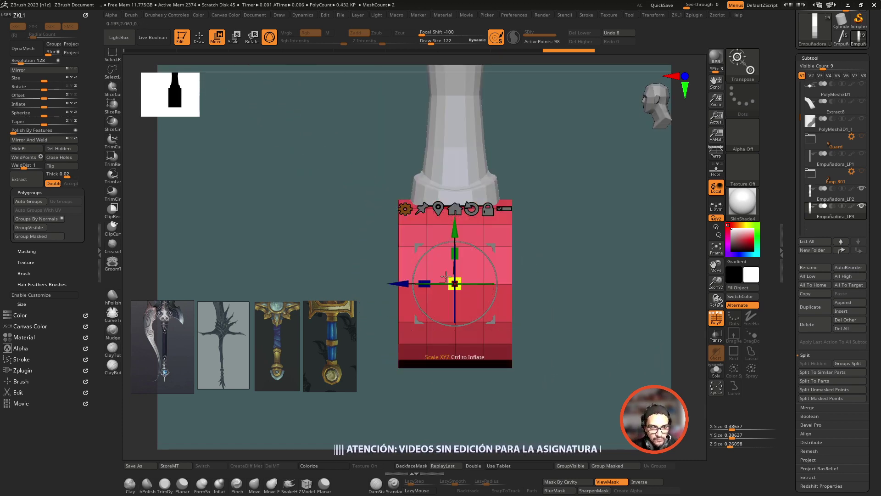
drag(429, 279, 407, 283)
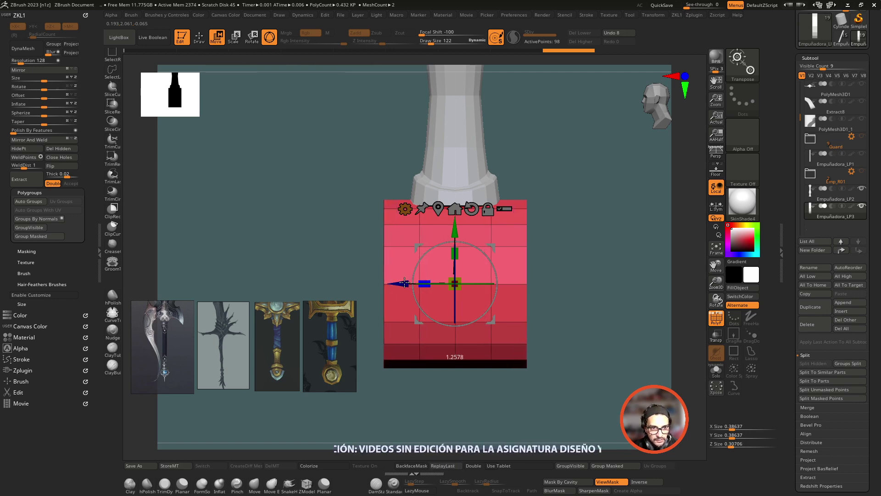
mouse_move(505, 395)
right_down()
mouse_move(539, 396)
mouse_move(526, 430)
right_up()
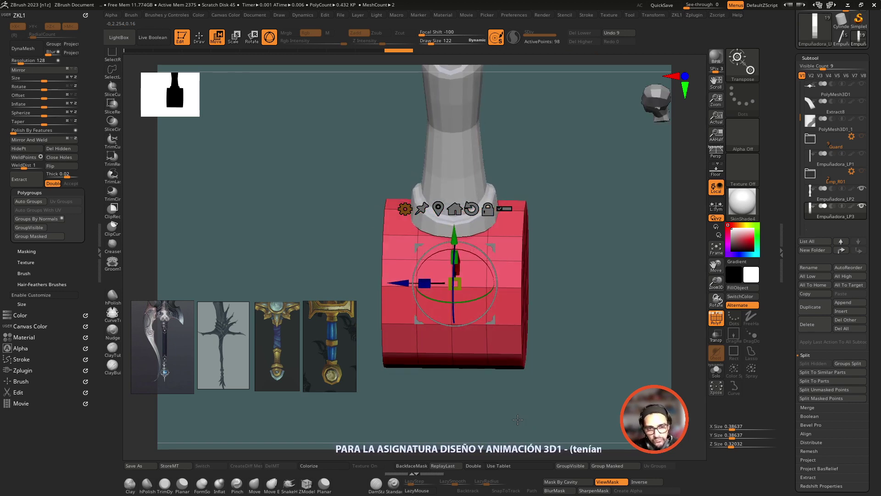
click(197, 38)
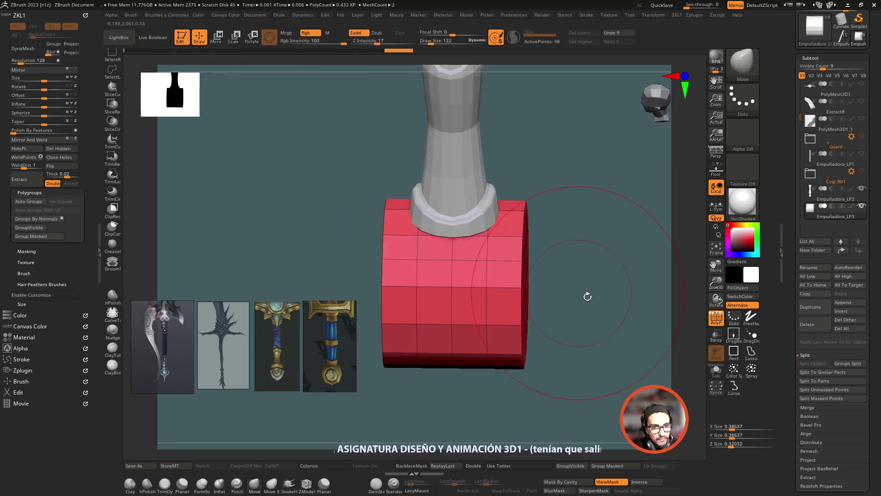
mouse_move(571, 218)
shift+right_down()
mouse_move(600, 297)
mouse_move(638, 305)
shift+right_up()
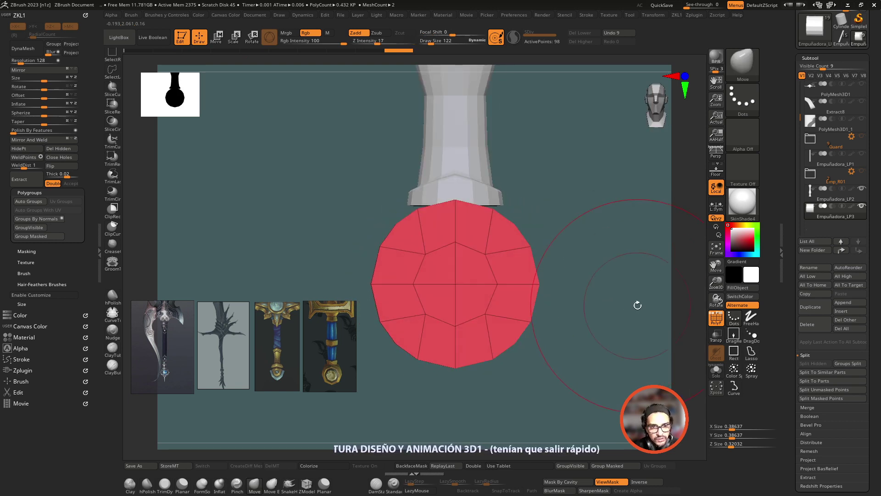
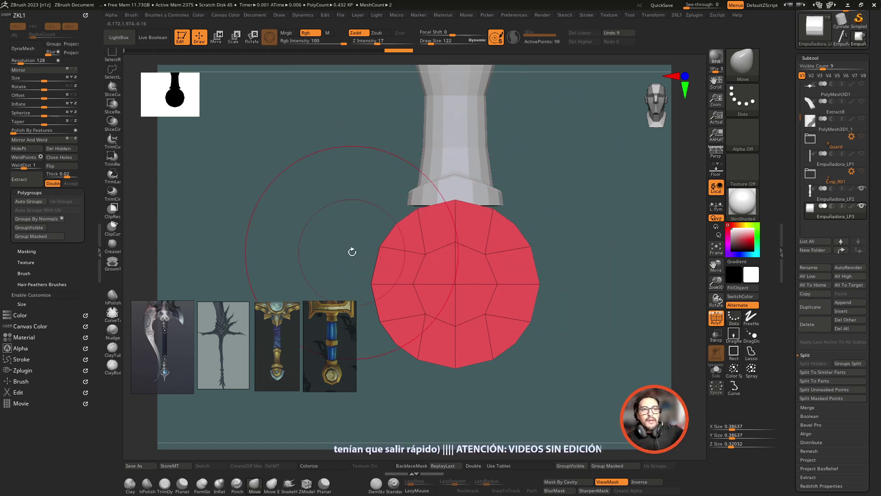
- Frame the red pommel under the grip with the Transpose Move gizmo active
mouse_move(352, 252)
mouse_down()
mouse_move(377, 260)
mouse_move(309, 210)
mouse_move(343, 217)
mouse_up()
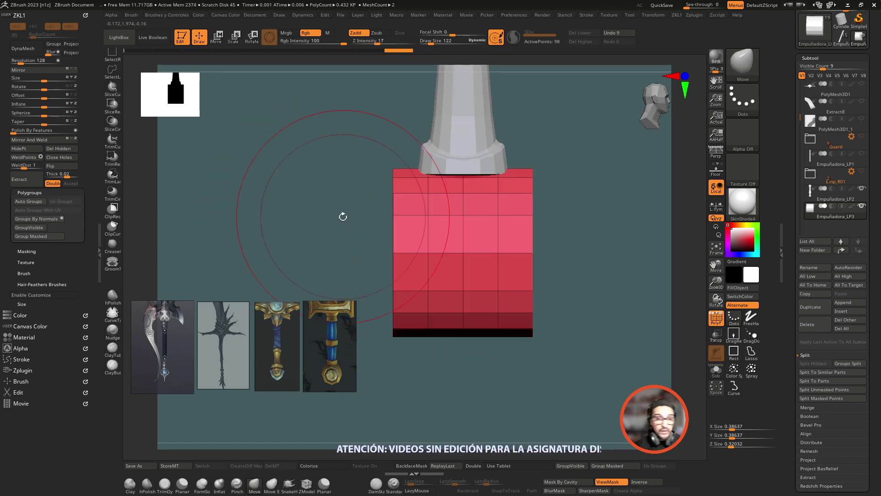
shift+drag(343, 216, 368, 200)
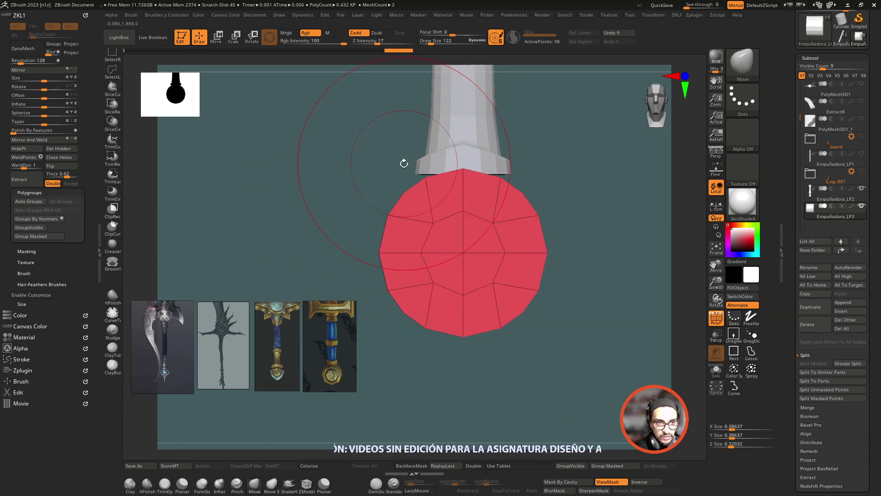
alt+drag(385, 166, 301, 83)
alt+drag(356, 139, 364, 177)
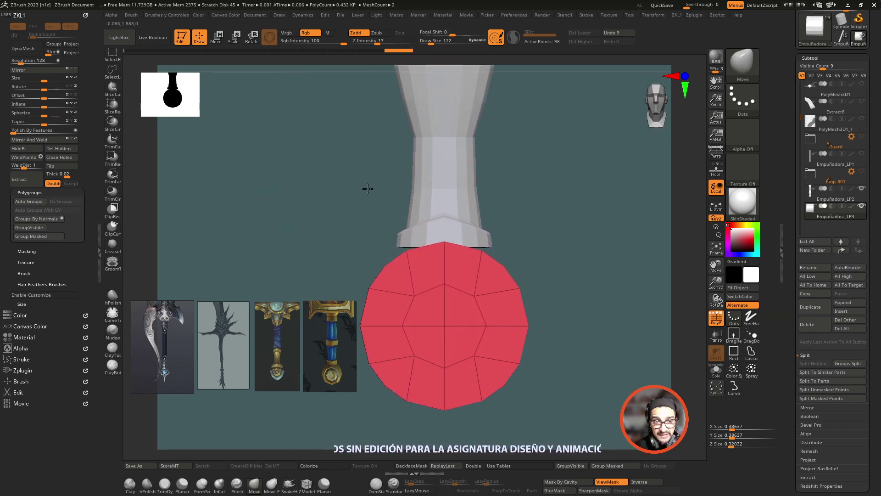
drag(720, 301, 202, 78)
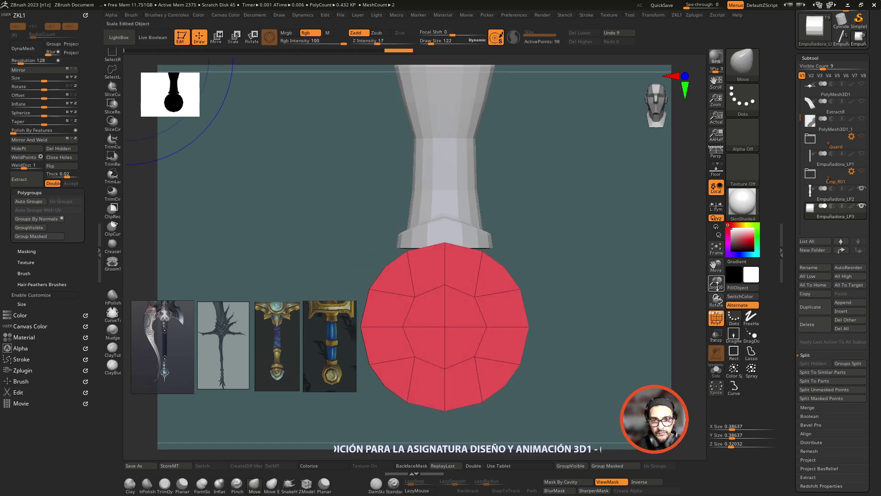
click(222, 40)
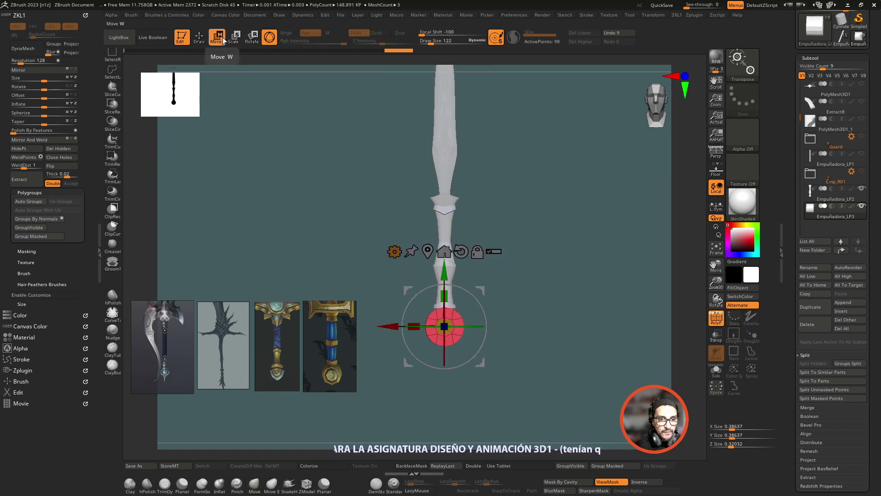
drag(717, 281, 745, 394)
alt+drag(632, 341, 636, 295)
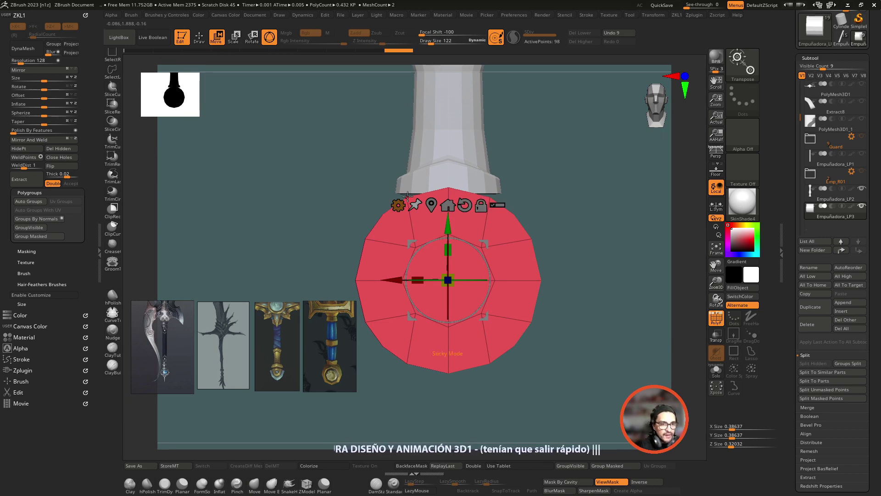
- Wrap the pommel in a deformer cage and pull its lower points down into a point
click(398, 207)
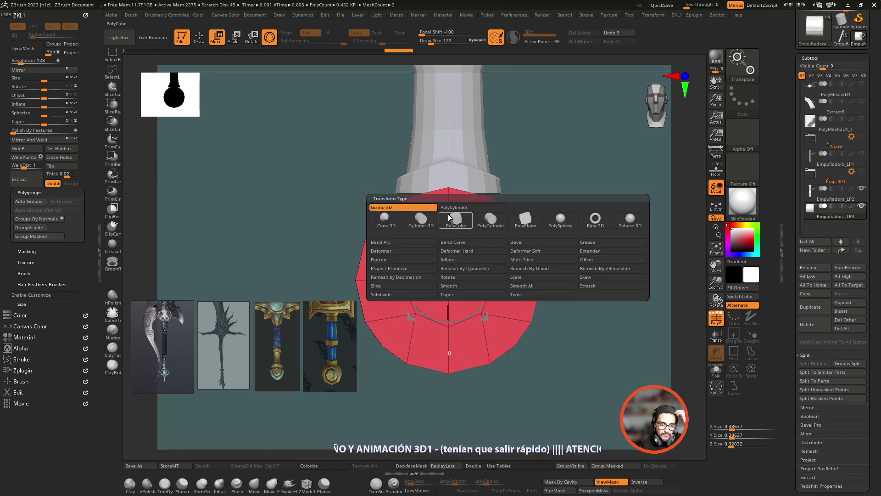
click(423, 253)
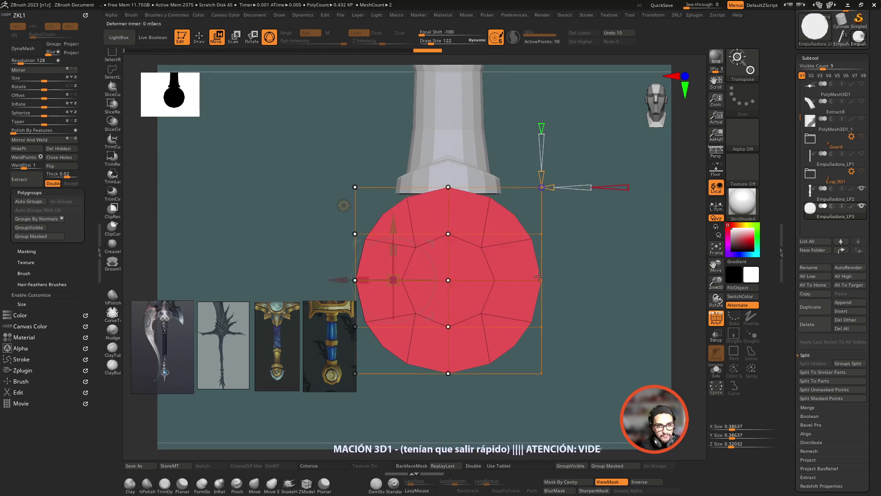
mouse_move(614, 303)
mouse_down()
mouse_move(657, 310)
mouse_move(499, 333)
mouse_up()
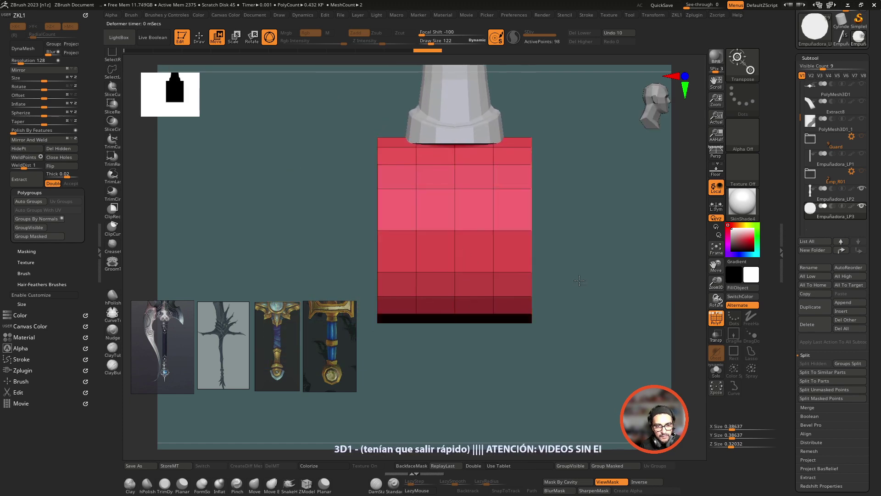
mouse_move(450, 391)
alt+mouse_down()
mouse_move(418, 366)
mouse_move(538, 305)
alt+mouse_up()
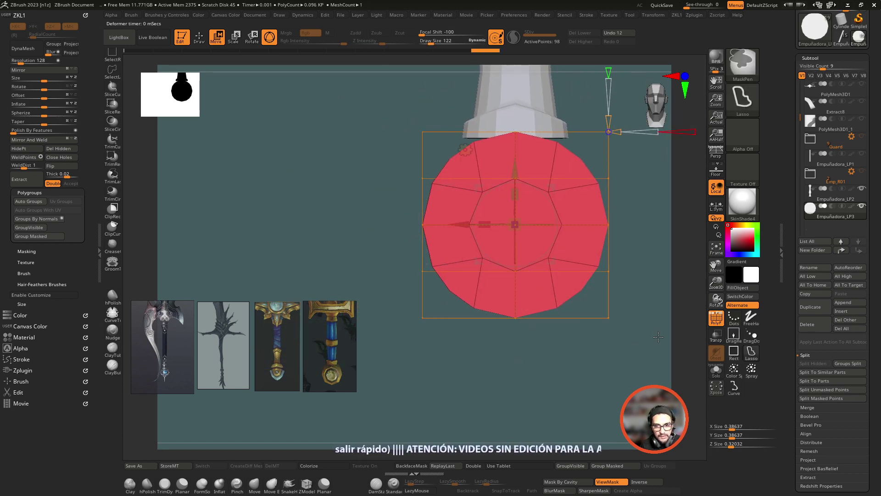
ctrl+shift+drag(392, 361, 556, 195)
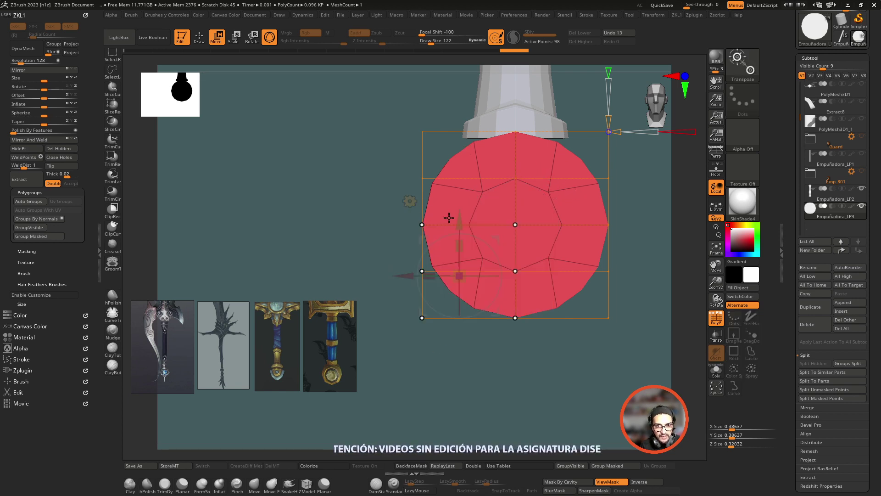
key(ctrl+z)
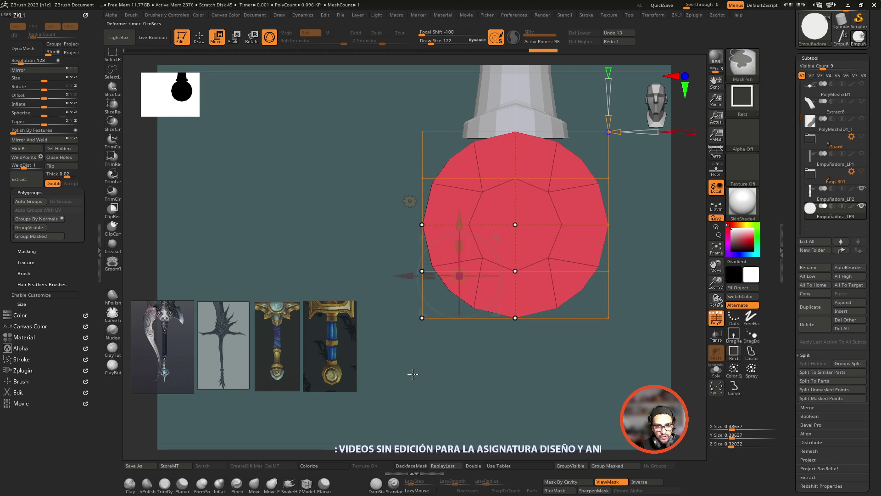
ctrl+shift+click(412, 374)
ctrl+shift+drag(395, 355, 555, 249)
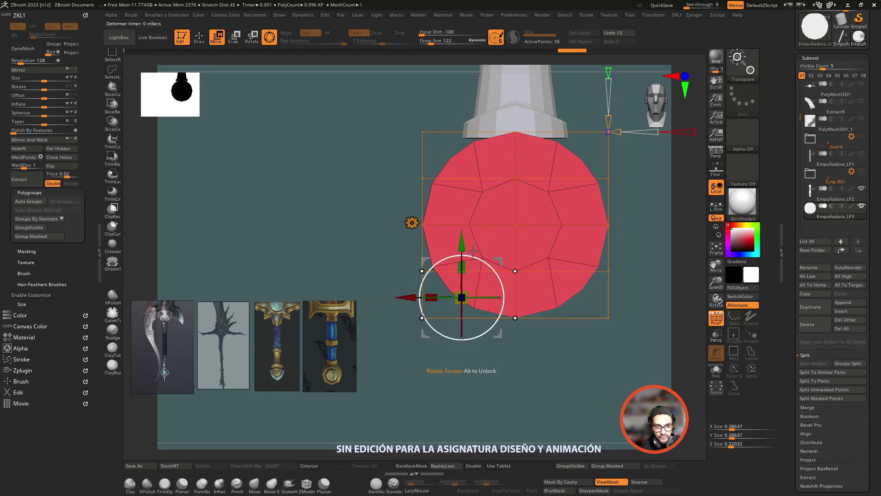
drag(463, 251, 477, 297)
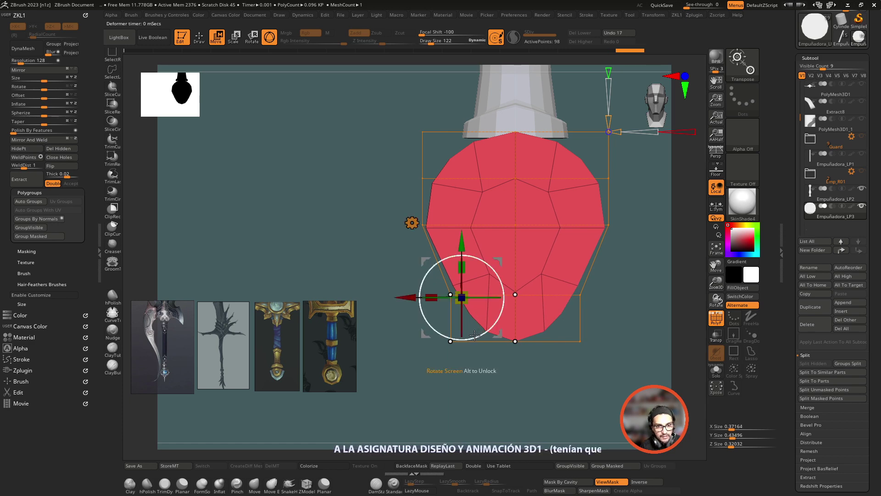
ctrl+click(482, 316)
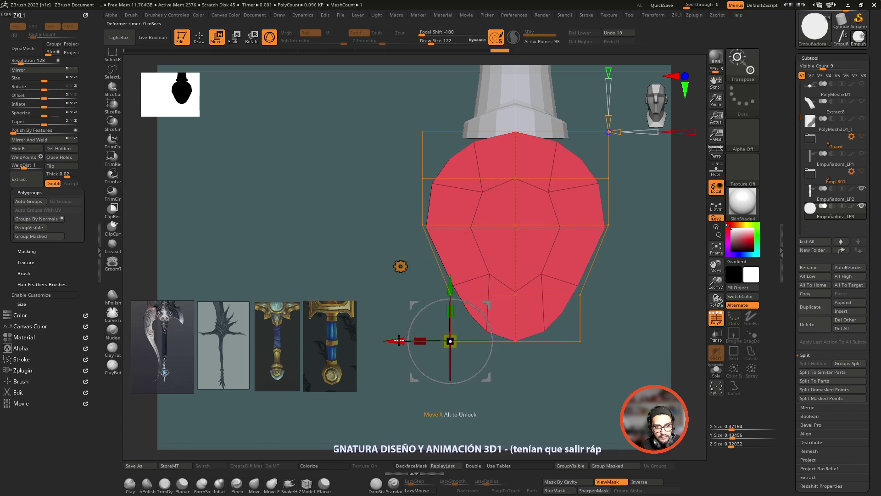
- Reshape the pommel from the side by moving selected cage points and scaling its bottom
mouse_move(510, 367)
mouse_down()
mouse_move(550, 366)
mouse_move(293, 234)
mouse_up()
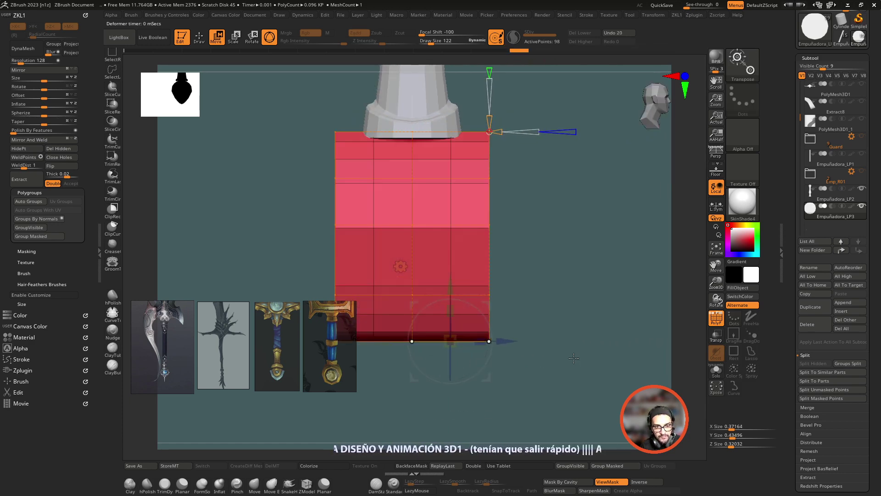
ctrl+click(293, 233)
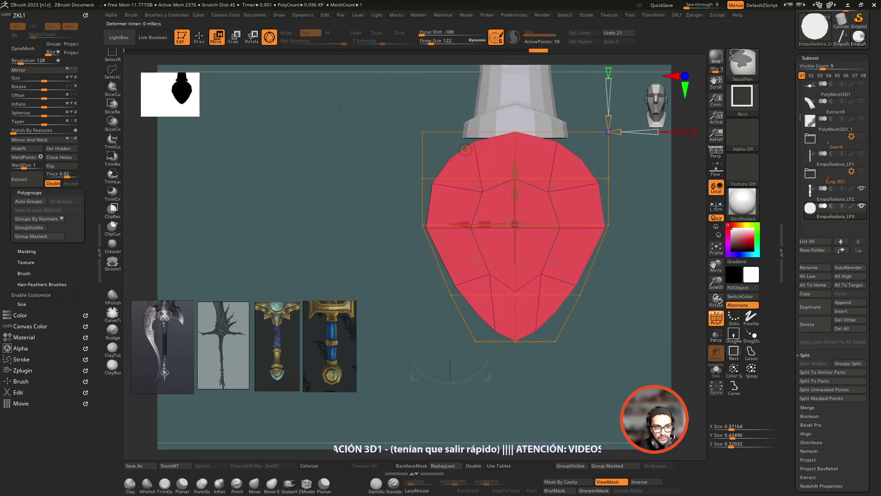
ctrl+drag(338, 106, 472, 193)
drag(458, 147, 452, 177)
shift+drag(574, 275, 290, 198)
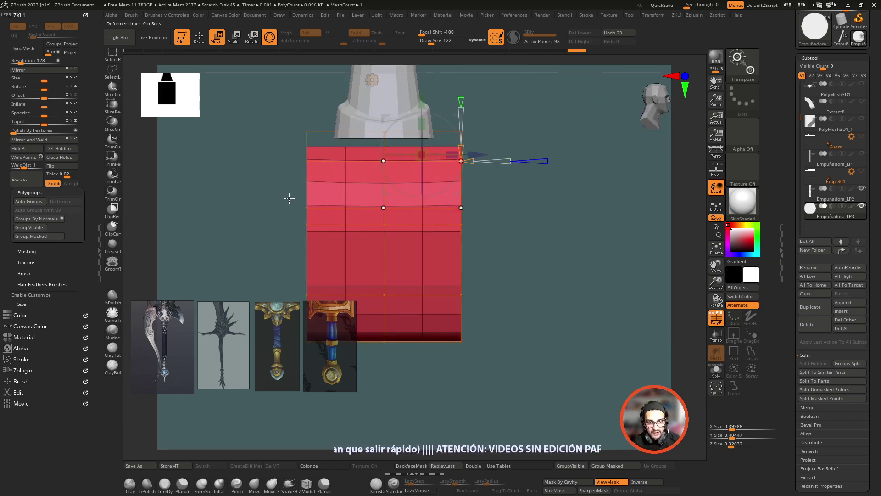
shift+drag(539, 255, 401, 271)
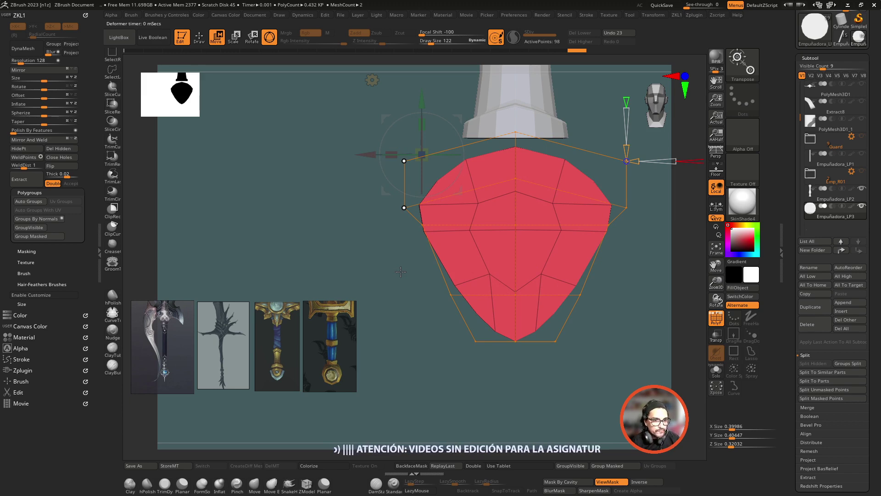
shift+drag(400, 272, 452, 284)
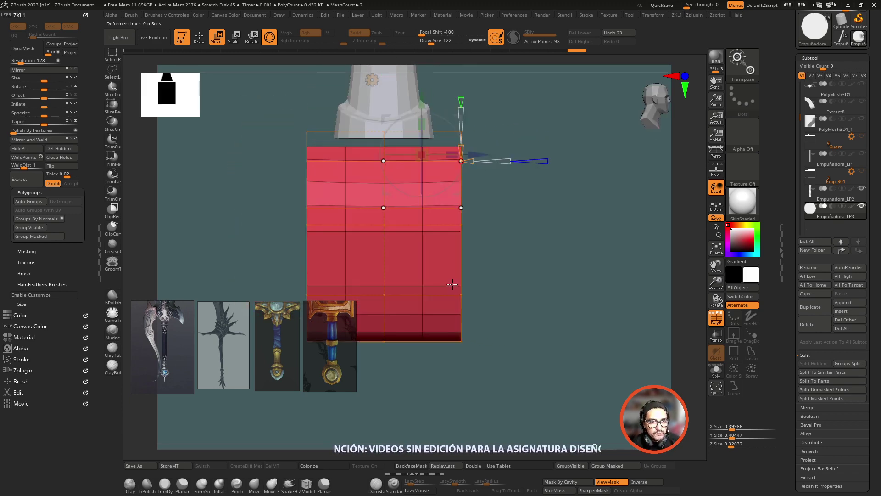
mouse_move(530, 270)
mouse_down()
mouse_move(540, 270)
mouse_move(544, 292)
mouse_move(587, 247)
mouse_up()
click(468, 266)
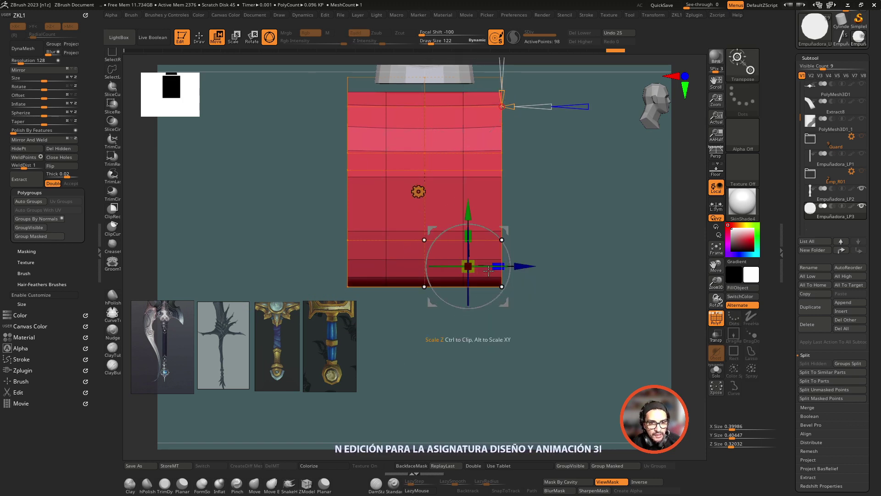
drag(496, 265, 505, 263)
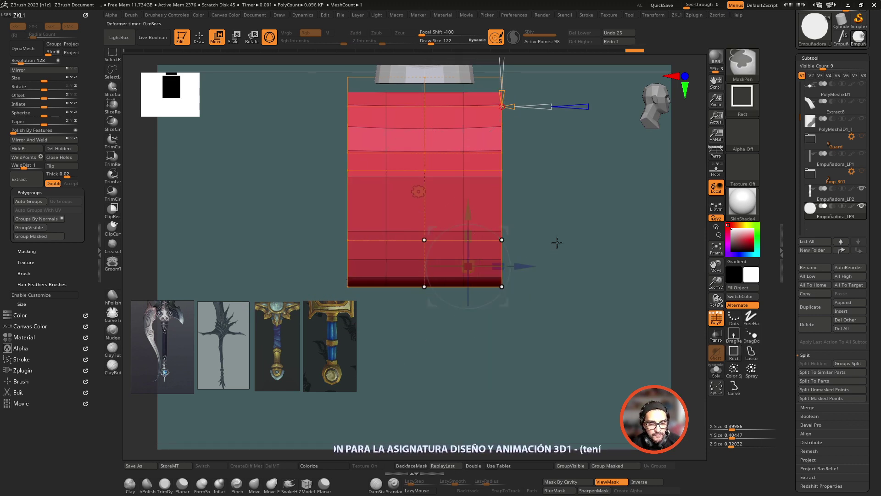
- Mask the upper pommel, taper its bottom narrower, and accept the deformer
ctrl+drag(568, 139, 365, 382)
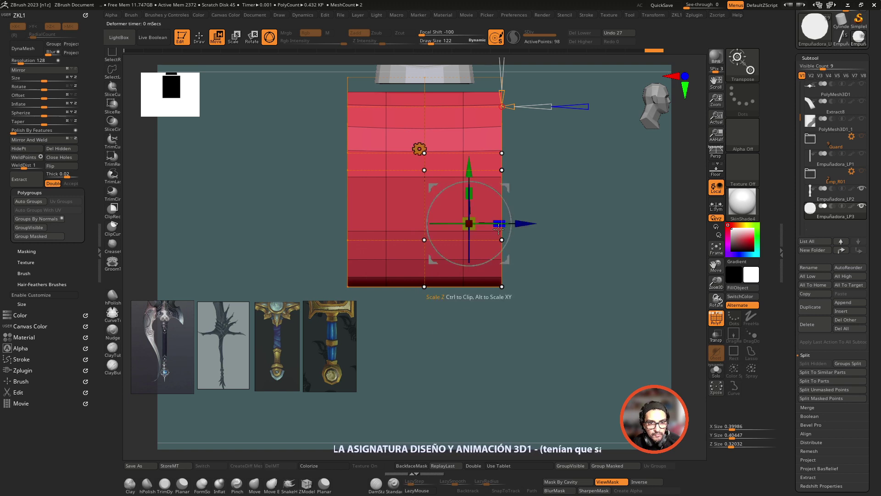
drag(500, 222, 486, 223)
ctrl+click(531, 282)
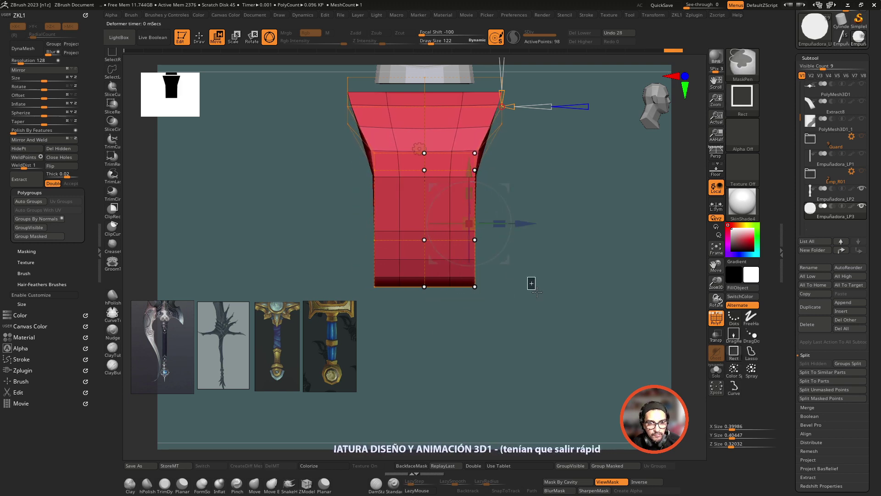
ctrl+drag(566, 219, 410, 340)
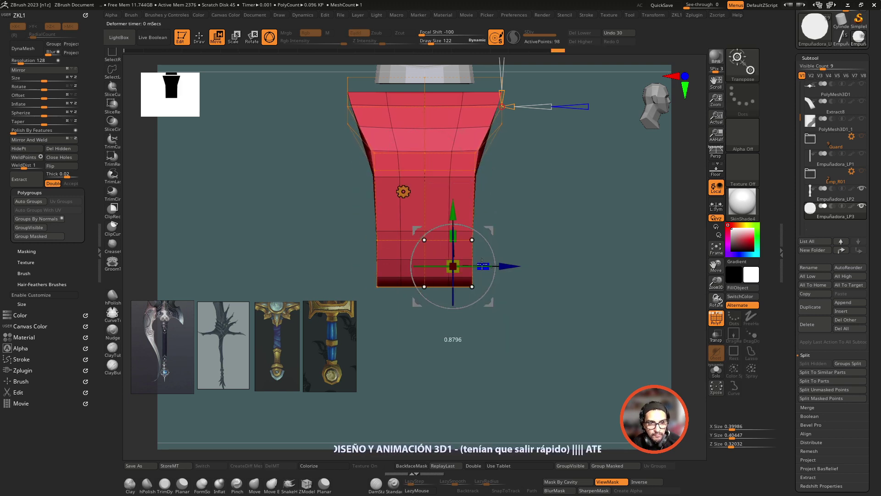
mouse_move(453, 266)
mouse_down()
mouse_move(431, 273)
mouse_move(473, 326)
mouse_up()
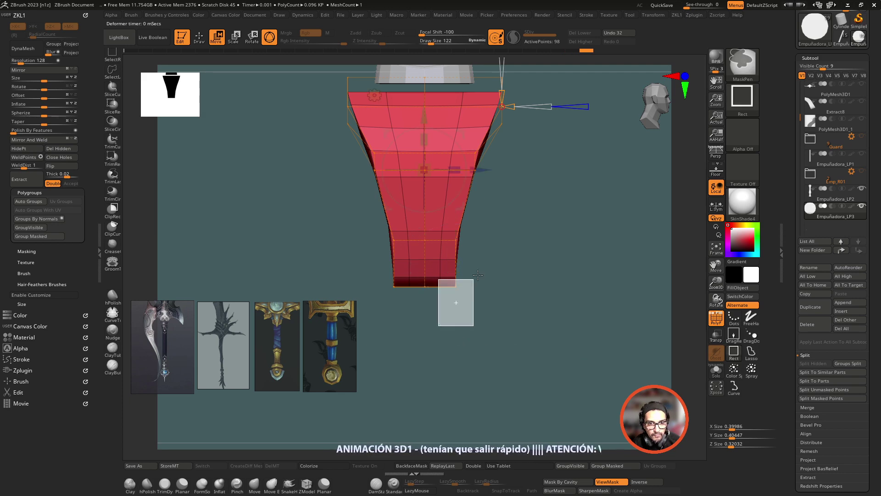
mouse_move(513, 286)
mouse_down()
mouse_move(494, 287)
mouse_move(633, 253)
mouse_move(584, 352)
mouse_move(459, 312)
mouse_up()
click(375, 305)
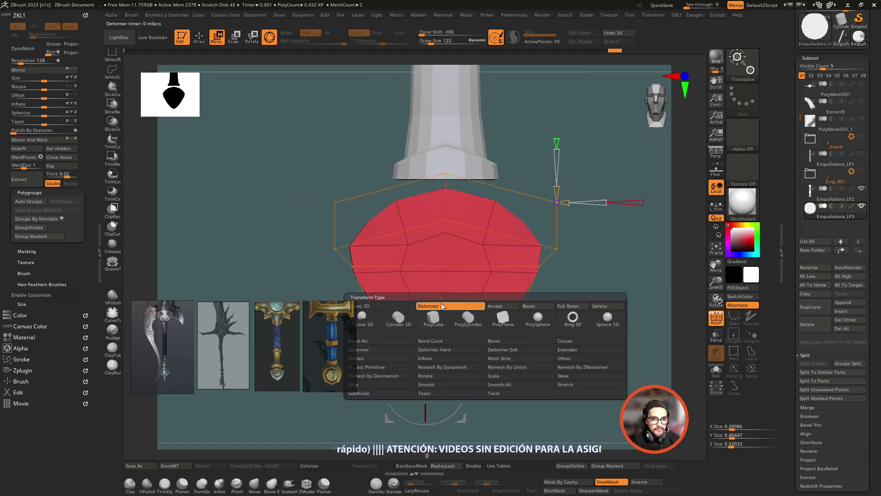
click(501, 304)
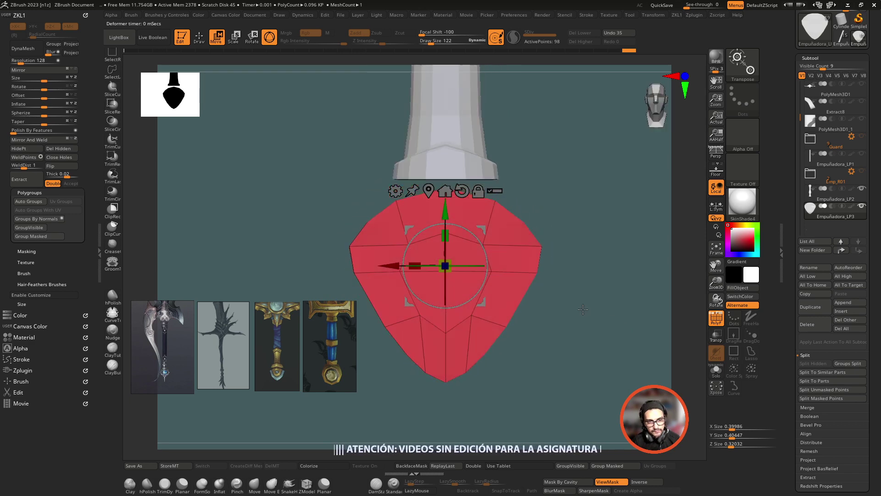
mouse_move(574, 322)
mouse_down()
mouse_move(595, 281)
mouse_move(635, 288)
mouse_up()
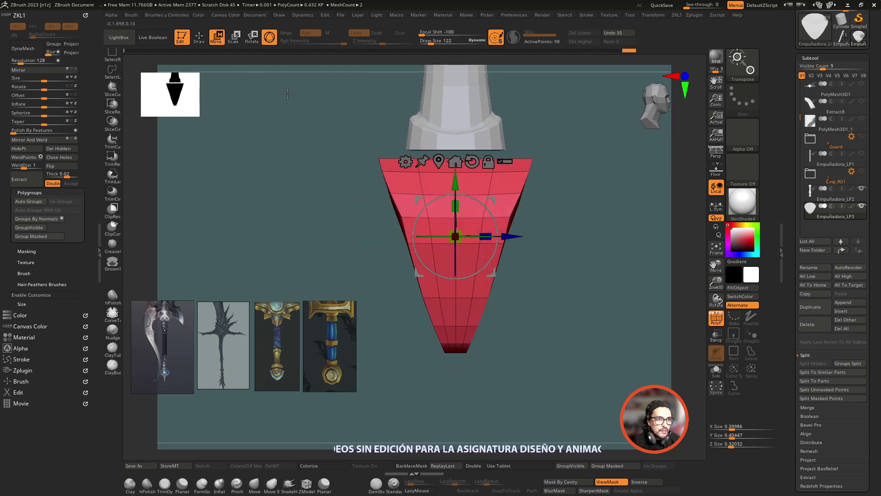
- Switch to ZModeler and replace a vertical edge loop on the pommel cone
click(199, 37)
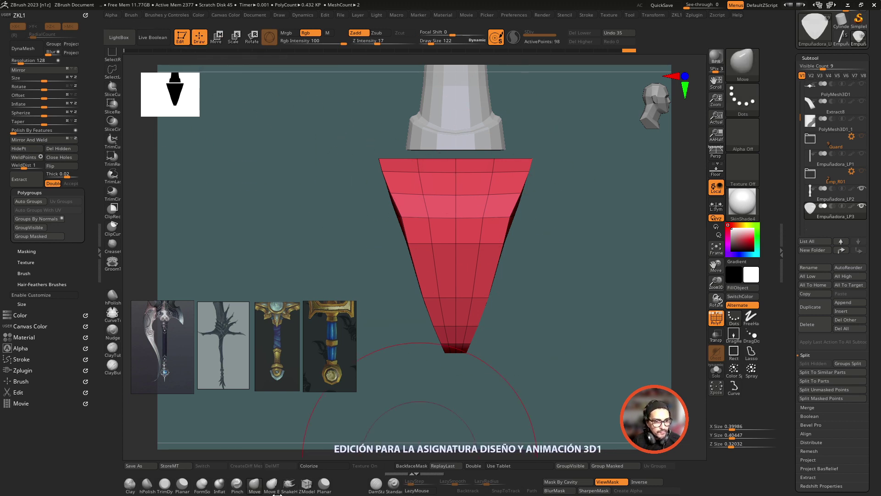
click(309, 492)
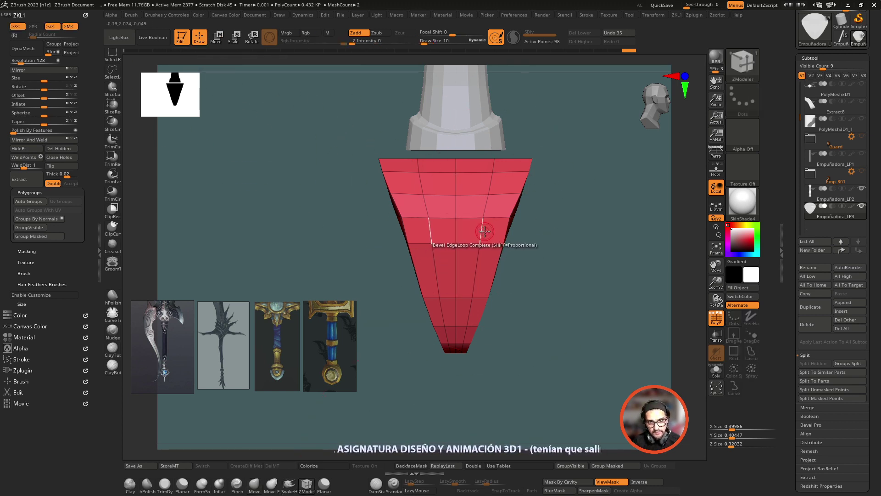
key(space)
click(483, 233)
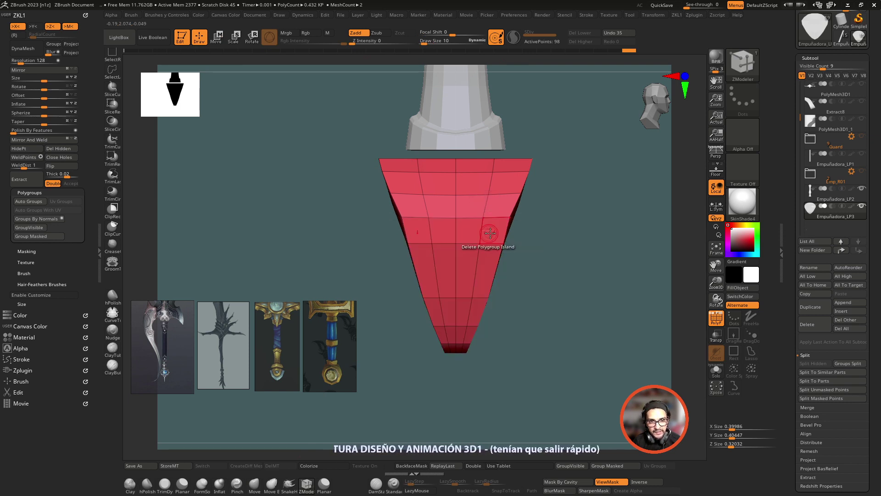
alt+click(483, 234)
drag(577, 286, 514, 198)
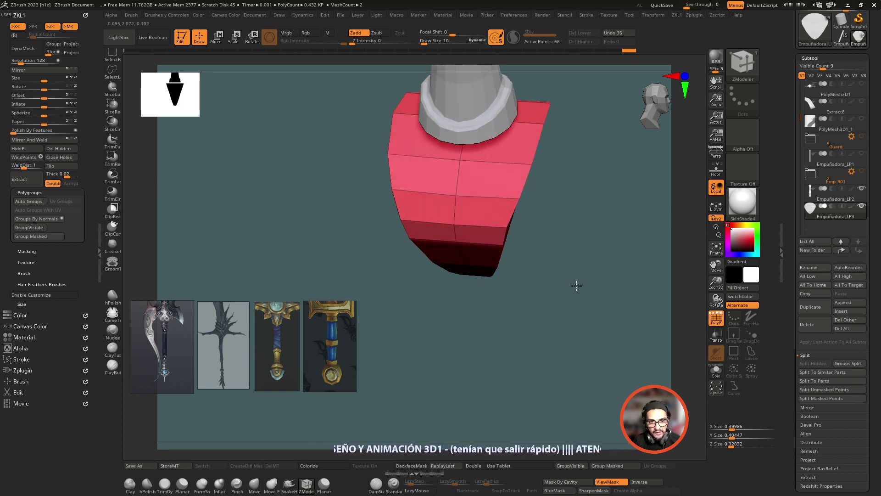
click(489, 198)
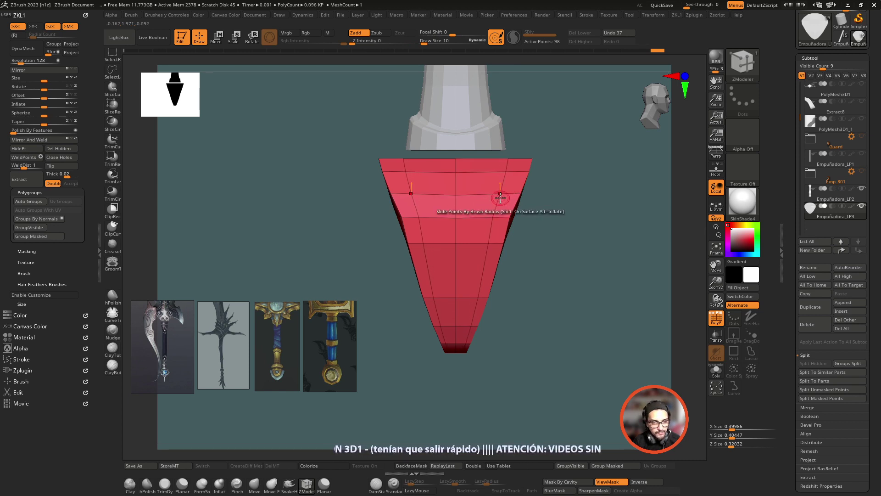
- Add a horizontal edge loop across the end-on shield, trying and undoing a point stitch
drag(577, 263, 550, 274)
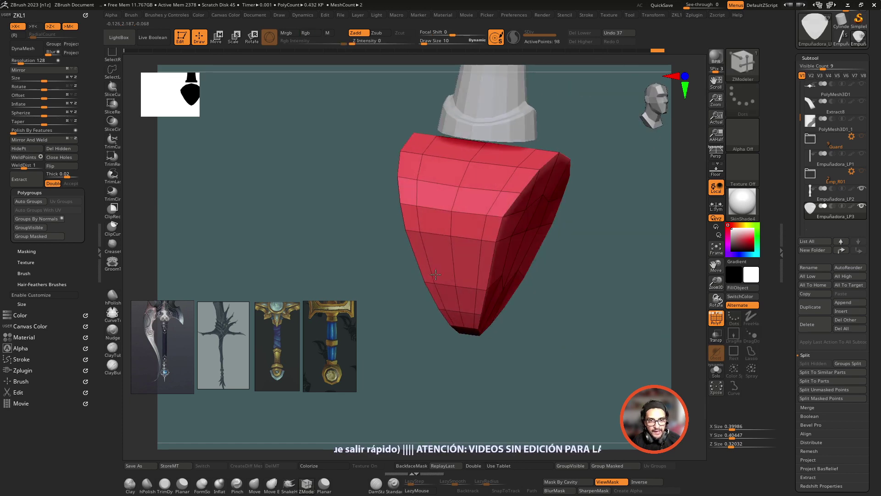
drag(550, 274, 465, 143)
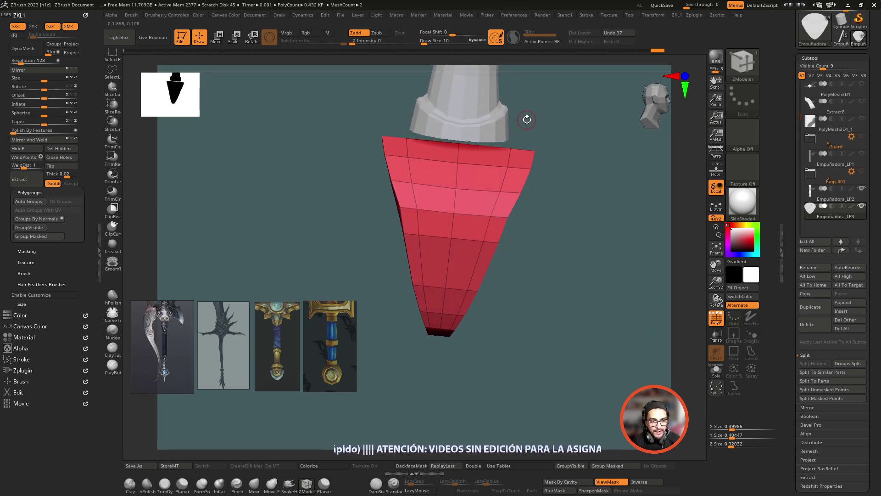
drag(527, 119, 514, 138)
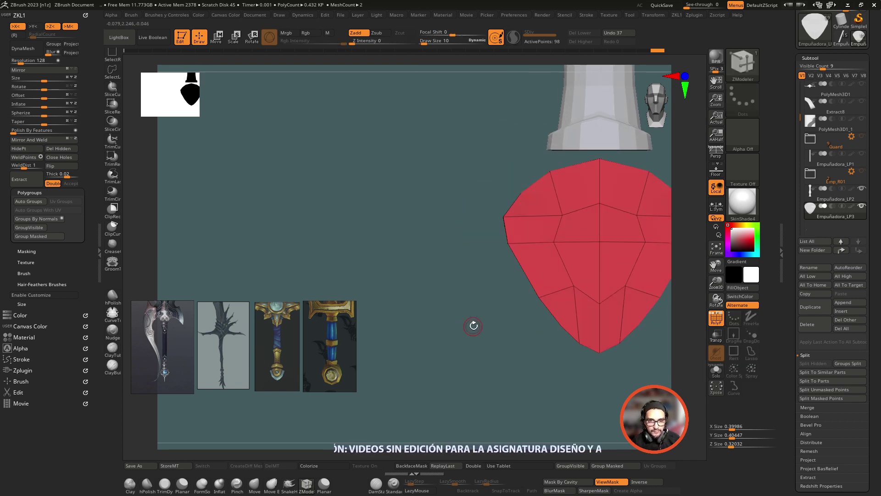
alt+drag(473, 326, 381, 325)
click(451, 240)
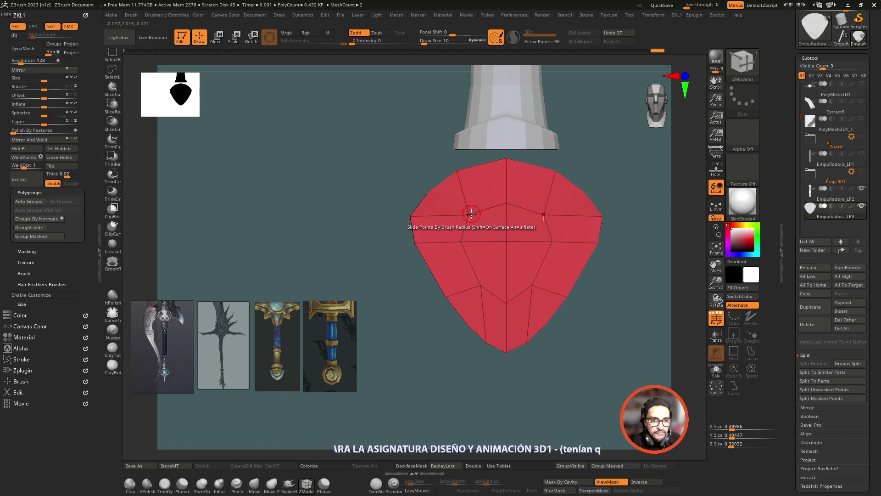
key(space)
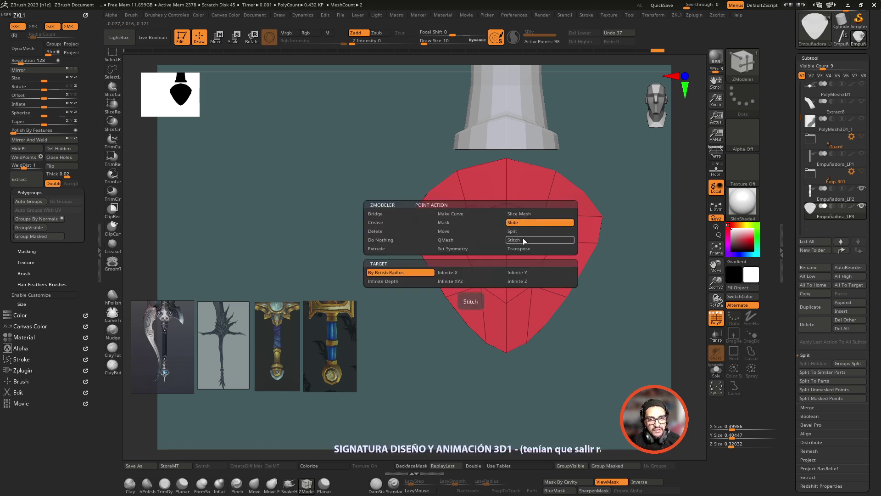
click(522, 239)
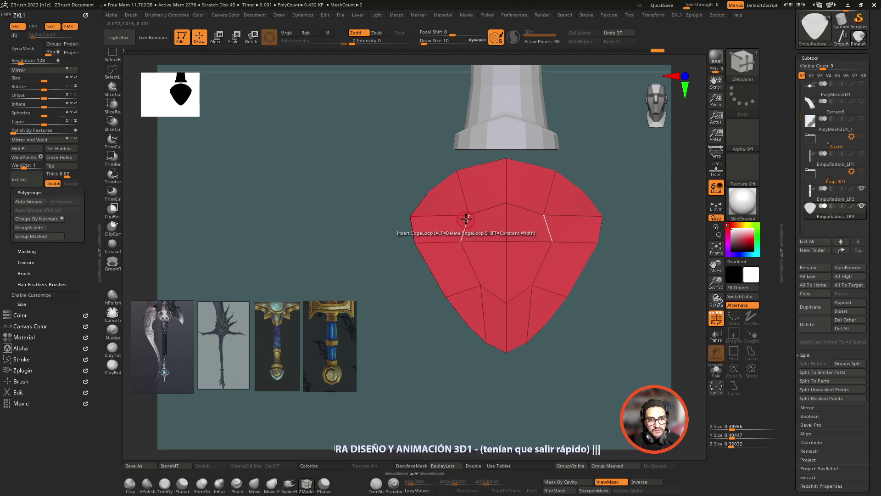
alt+click(509, 218)
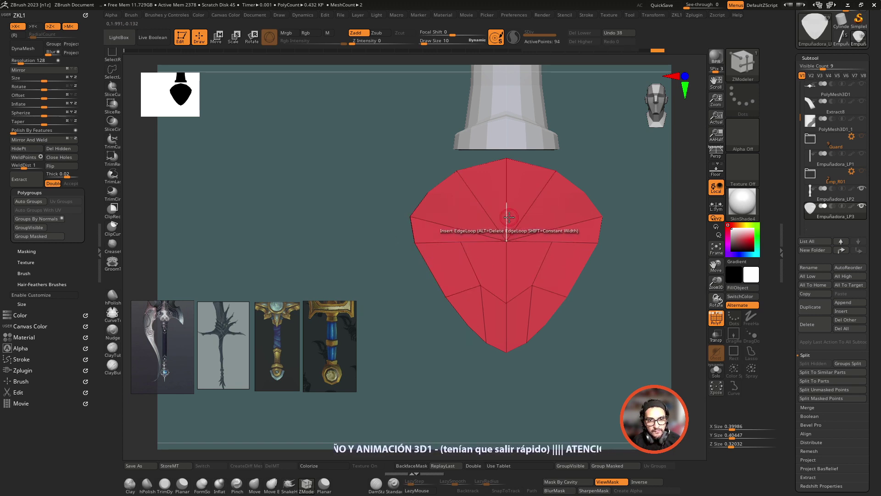
key(ctrl)
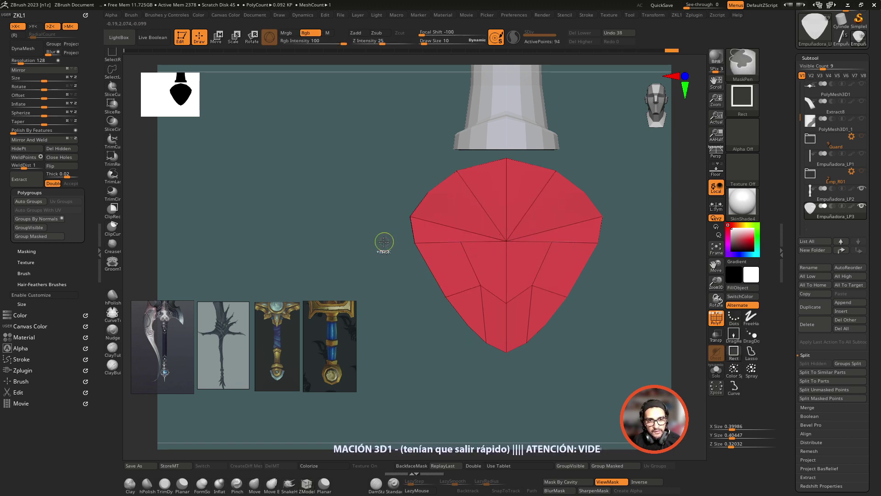
key(ctrl+z)
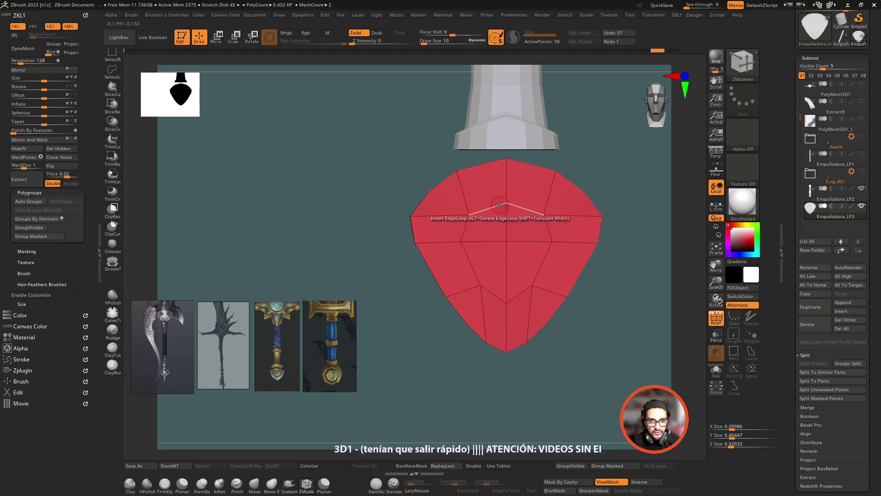
- Slide the shield's vertices with Point Slide and add a lower loop to round the outline
key(space)
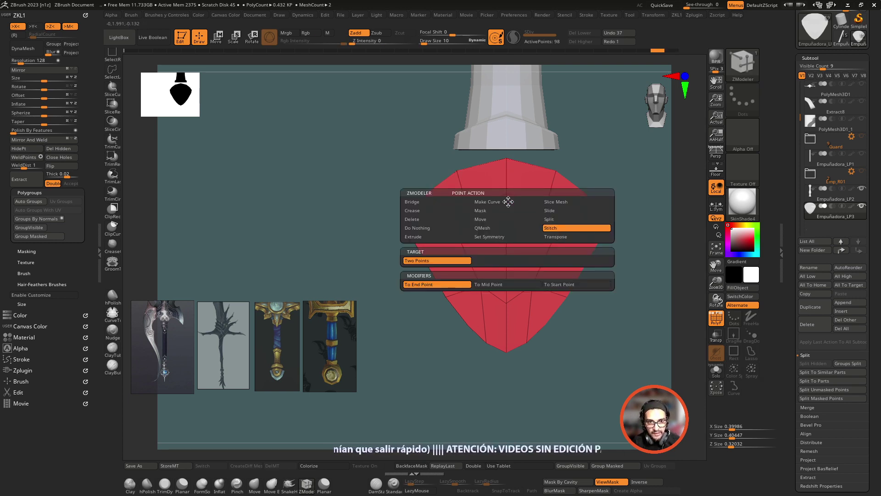
click(547, 211)
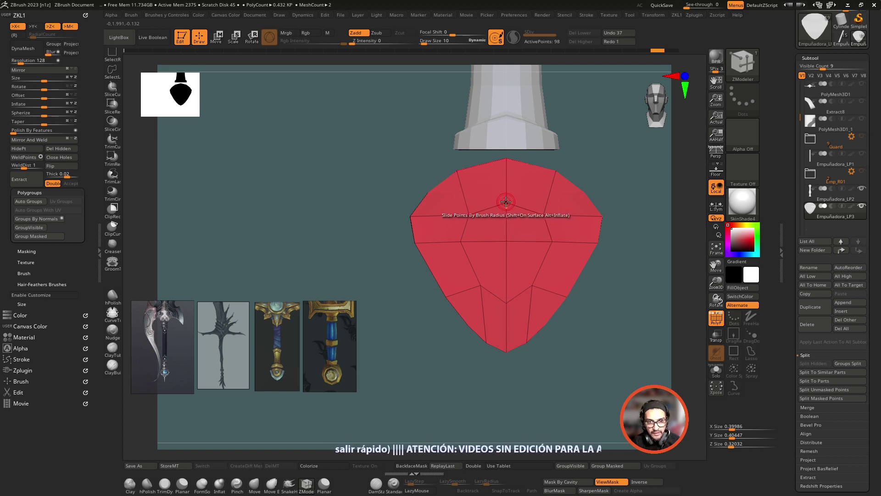
click(511, 179)
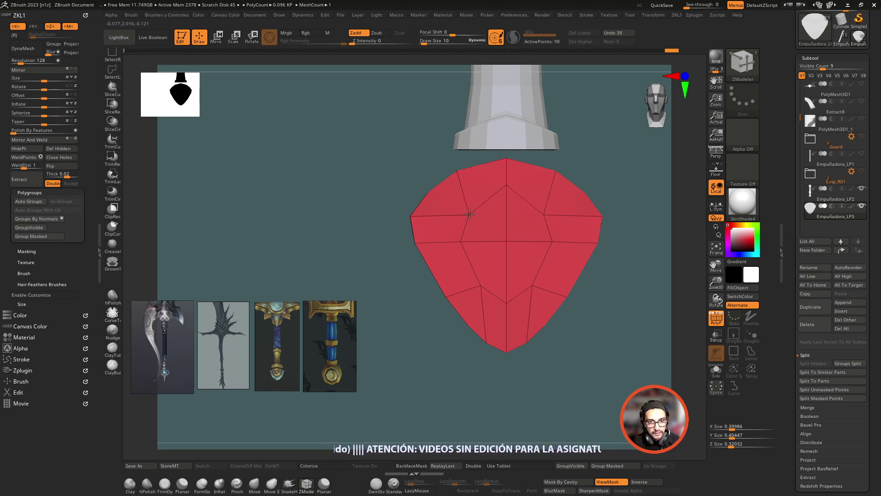
drag(469, 197, 463, 213)
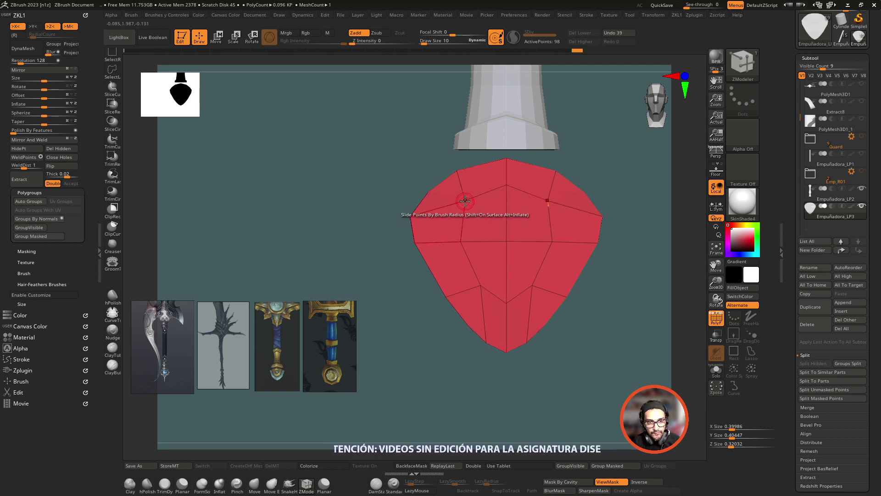
drag(549, 201, 550, 213)
click(468, 237)
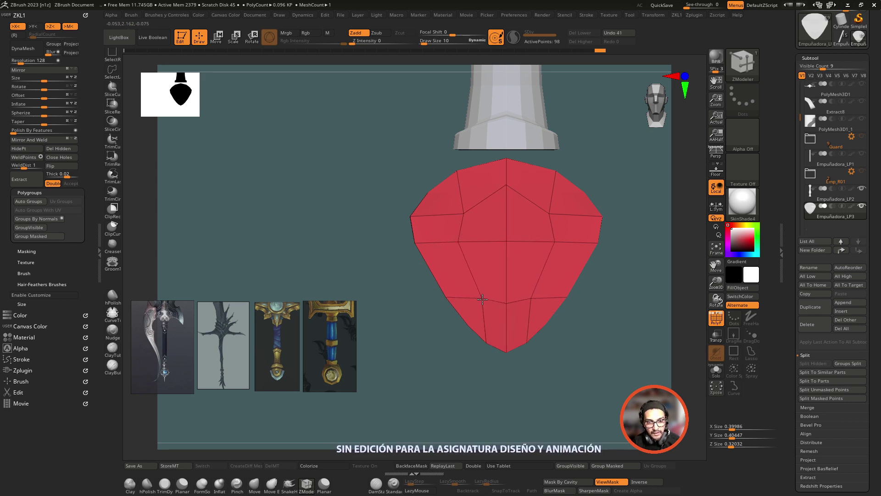
mouse_move(471, 300)
mouse_down()
mouse_move(501, 302)
mouse_move(506, 322)
mouse_up()
drag(458, 243, 447, 246)
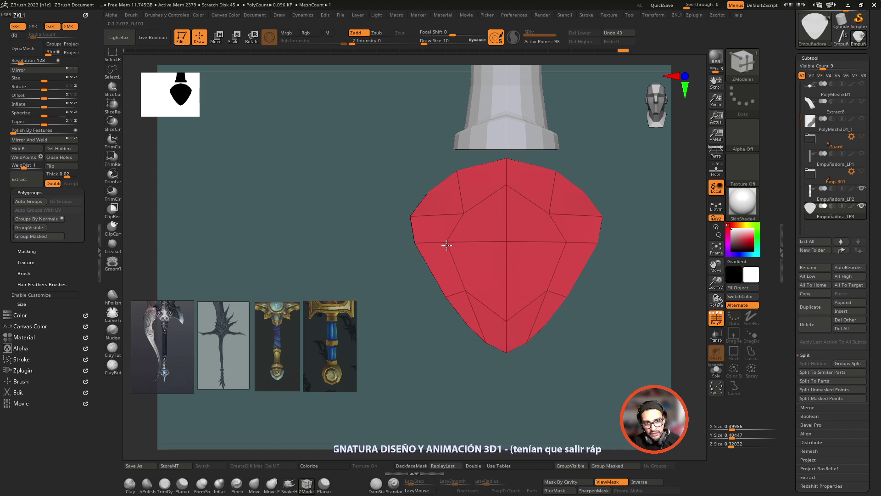
drag(463, 214, 459, 202)
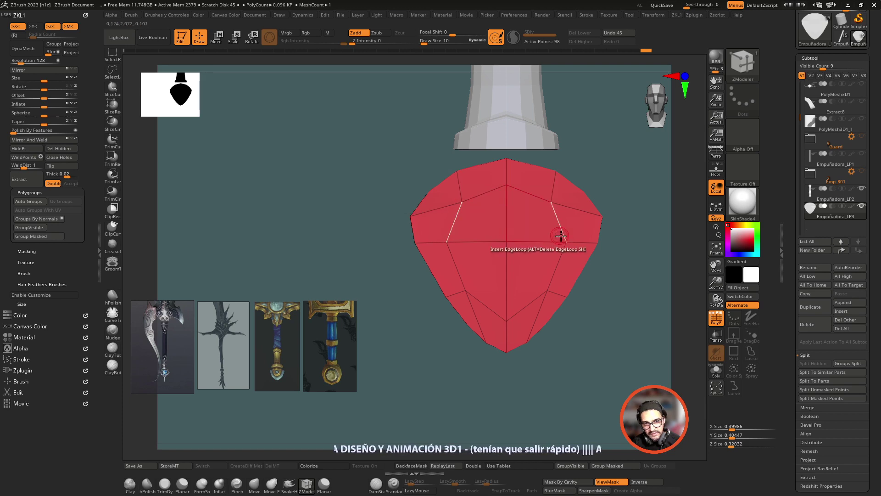
drag(611, 275, 594, 257)
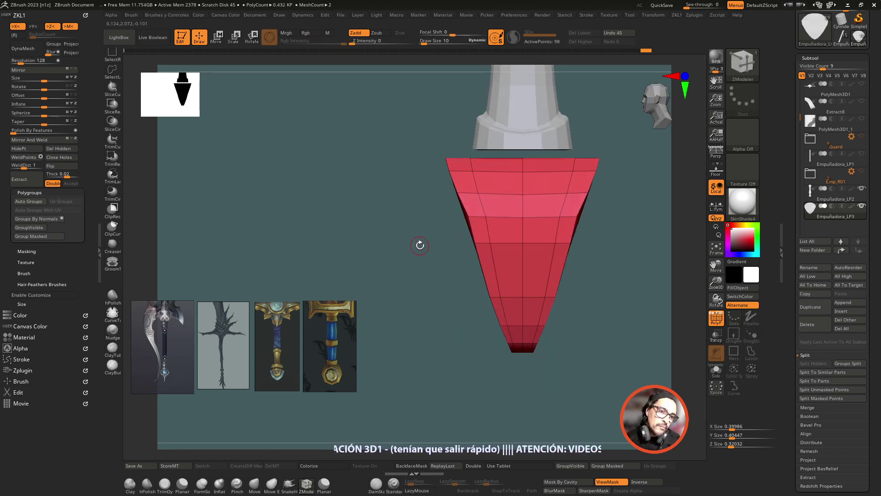
mouse_move(419, 245)
mouse_down()
mouse_move(428, 244)
mouse_move(370, 256)
mouse_move(556, 229)
mouse_up()
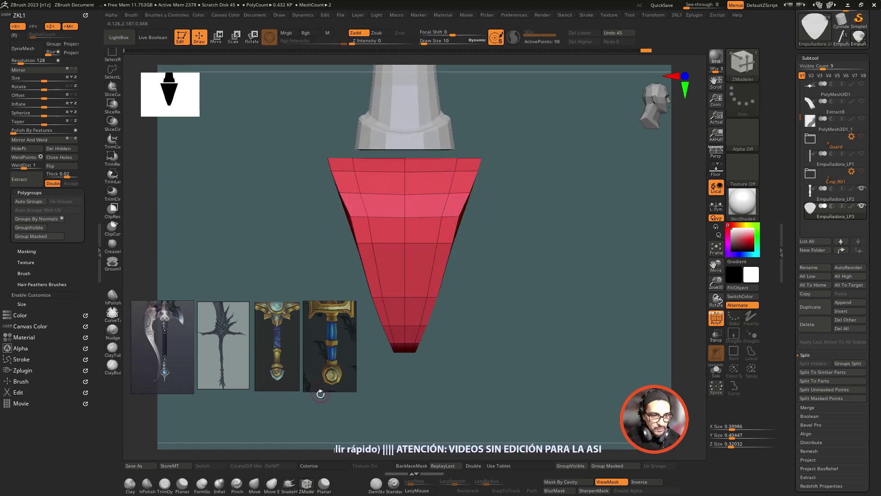
- Push the pointed cone toward a heart shape with a size-62 Move brush, then adjust top vertices
click(255, 487)
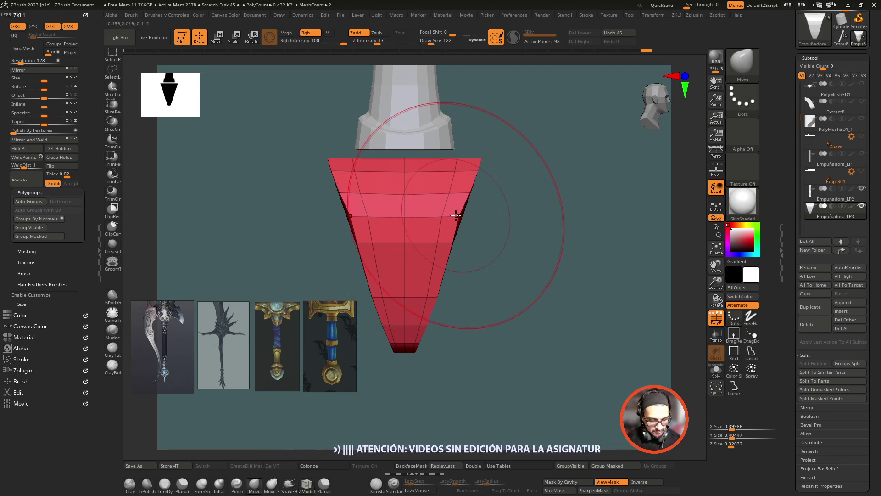
key(bracketleft)
key(bracketleft)
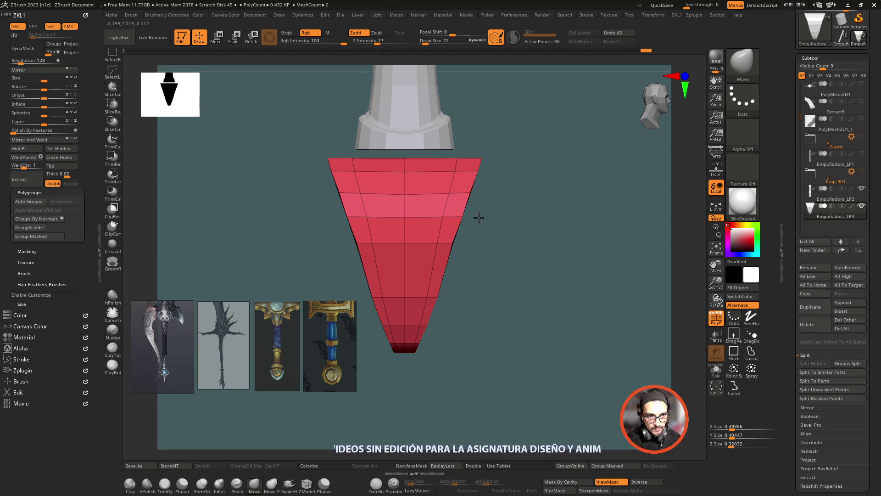
drag(455, 242, 324, 220)
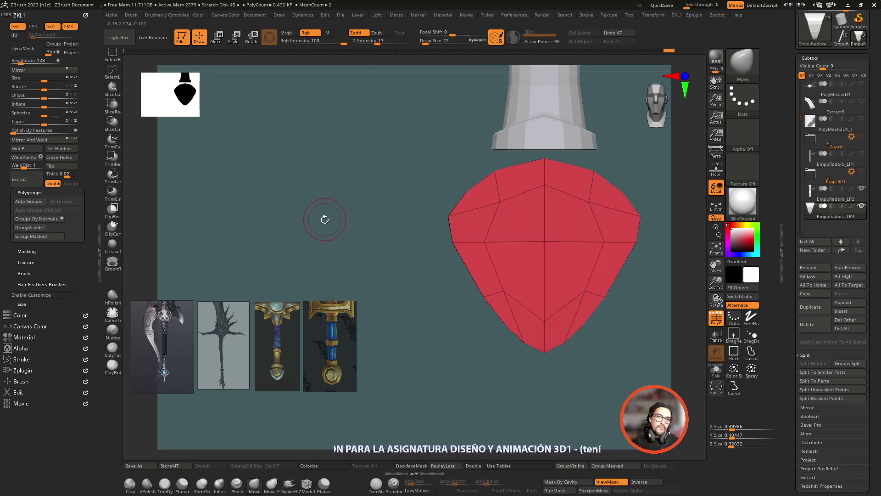
drag(324, 220, 308, 214)
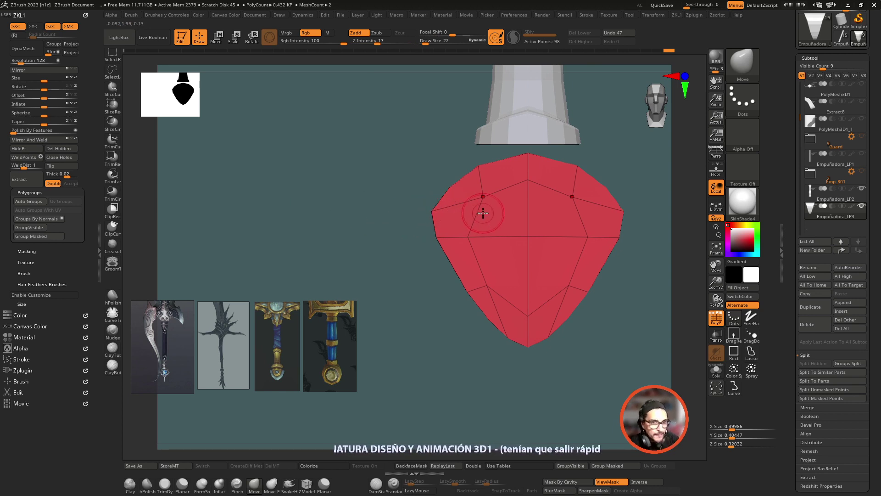
click(307, 484)
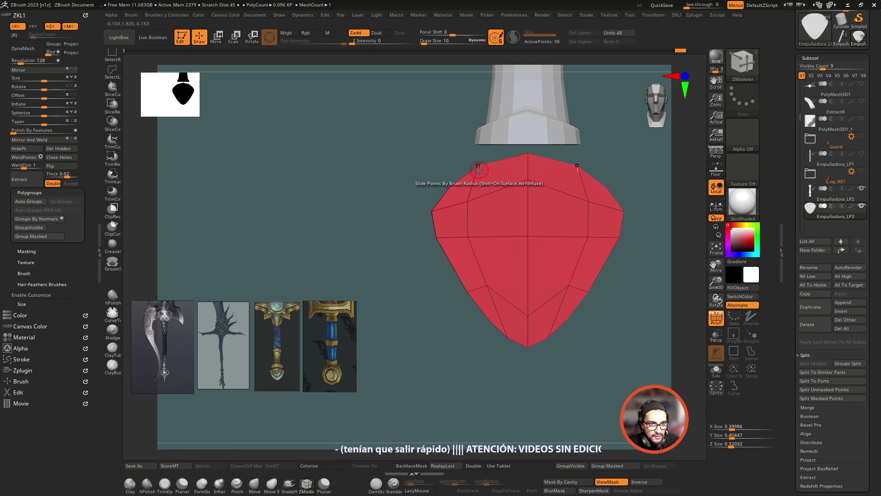
mouse_move(399, 175)
shift+mouse_down()
mouse_move(389, 173)
mouse_move(400, 211)
shift+mouse_up()
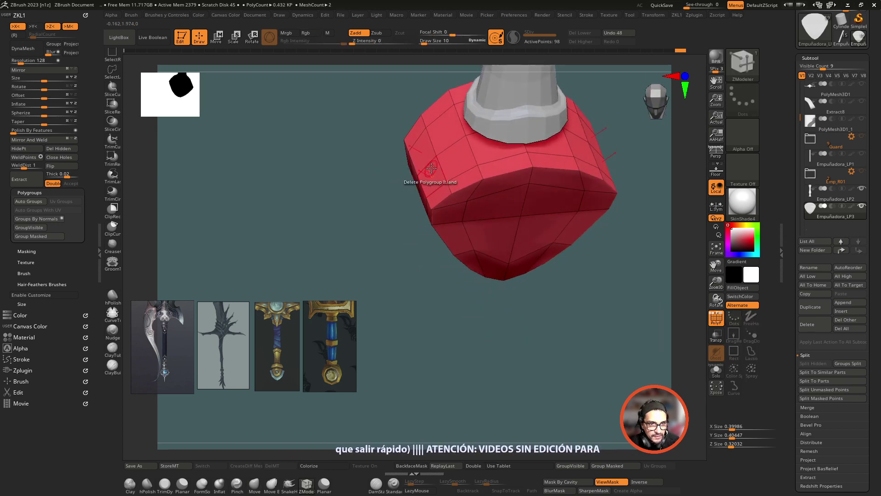
- Trial an Edge Slide on a loop, undo it, and mask the pommel's upper-left from front view
key(space)
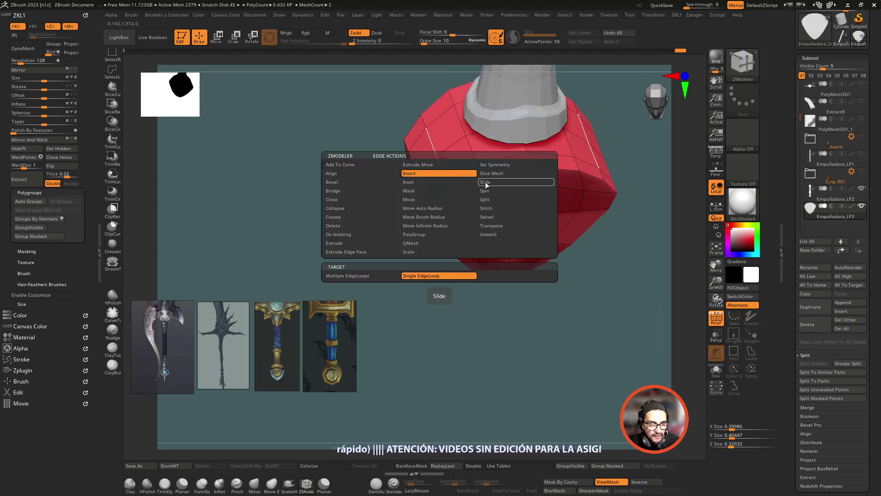
click(486, 182)
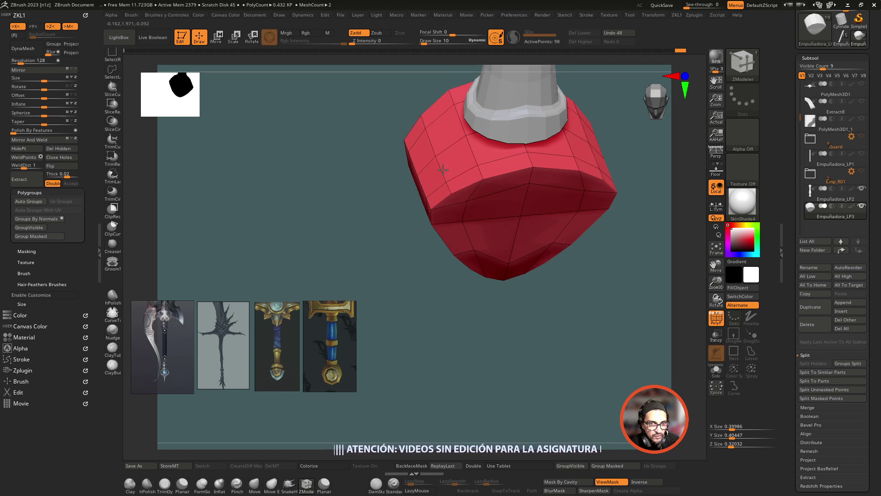
drag(443, 169, 434, 175)
key(ctrl+z)
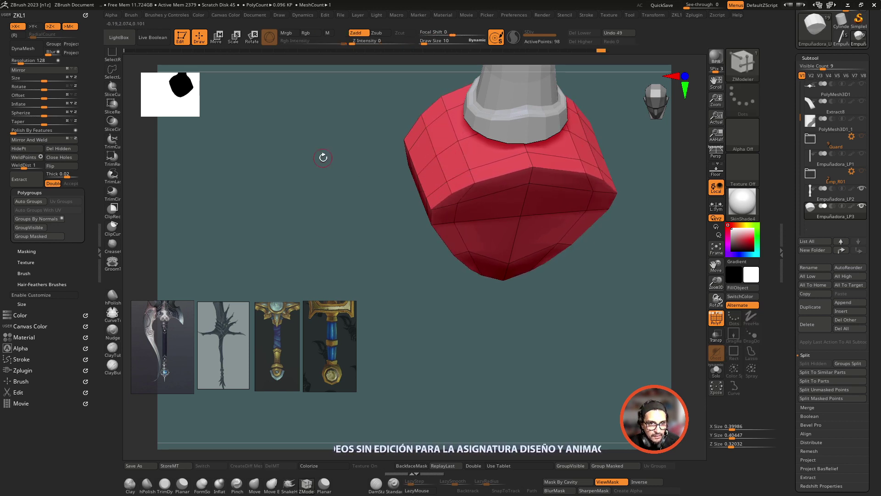
shift+drag(323, 157, 315, 140)
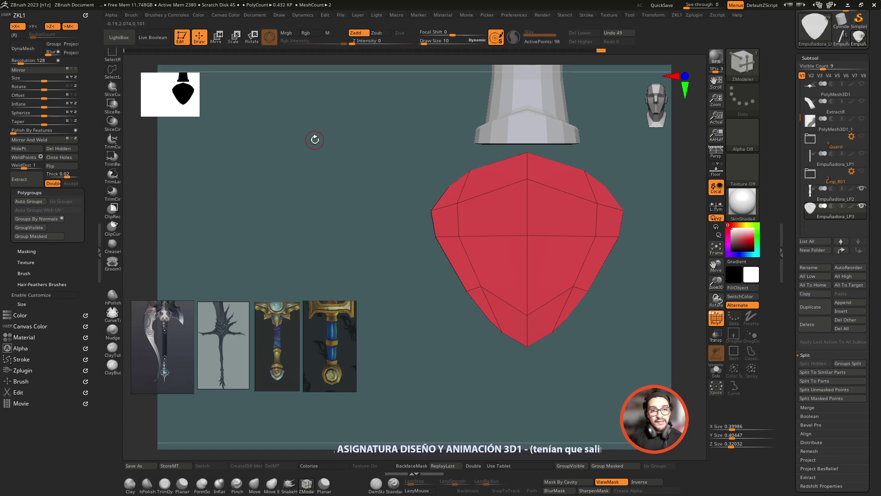
shift+drag(308, 143, 315, 166)
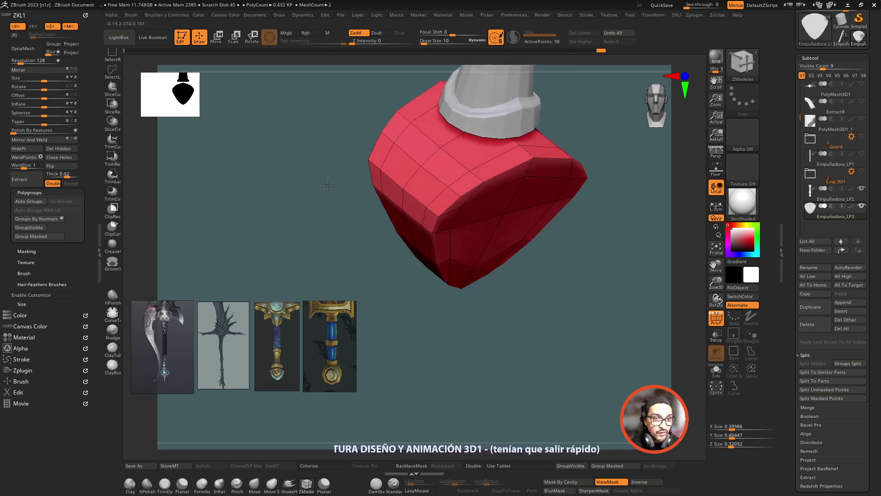
key(ctrl)
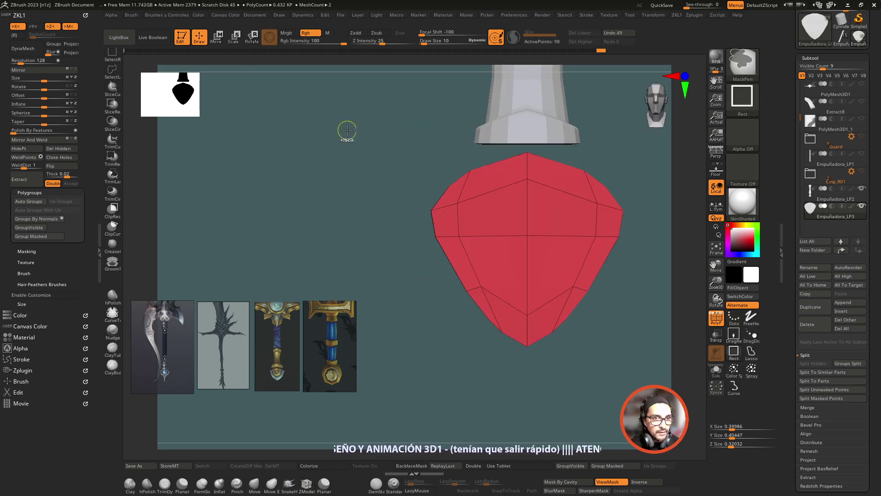
ctrl+drag(365, 138, 490, 230)
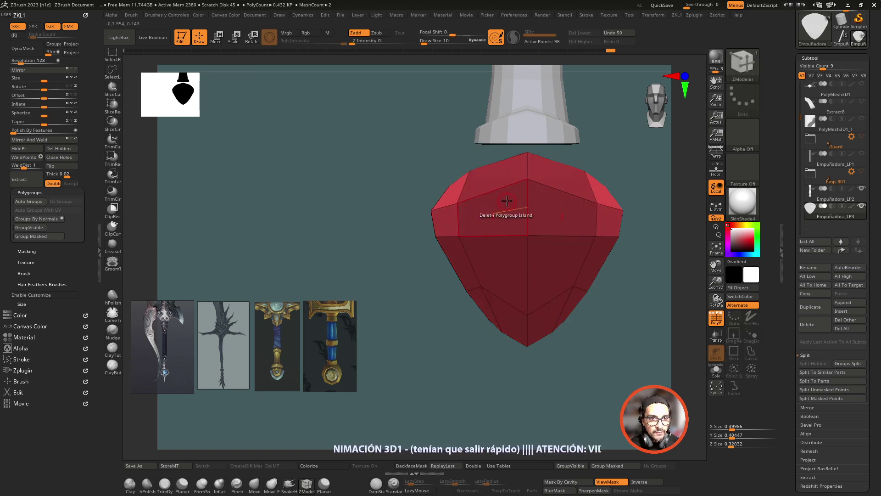
- Stretch the pommel wider with the Move gizmo, growing its X size from about 0.40 to 0.45
click(219, 40)
drag(564, 193, 563, 193)
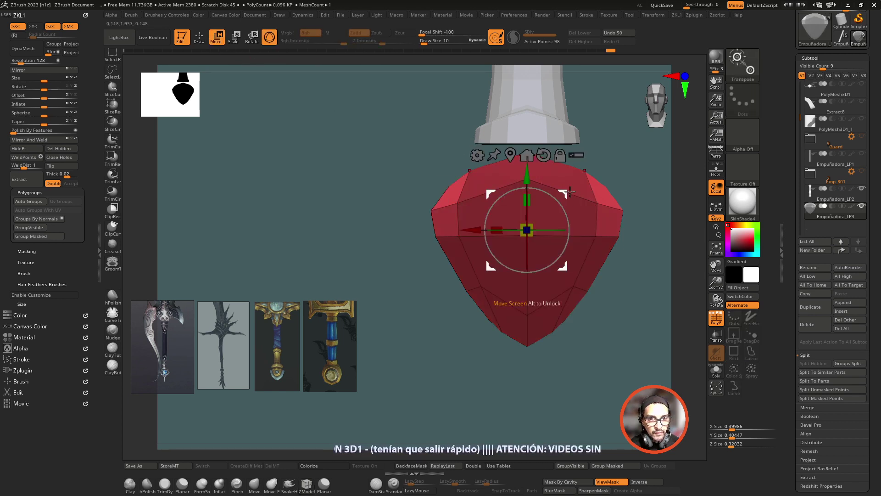
key(ctrl+z)
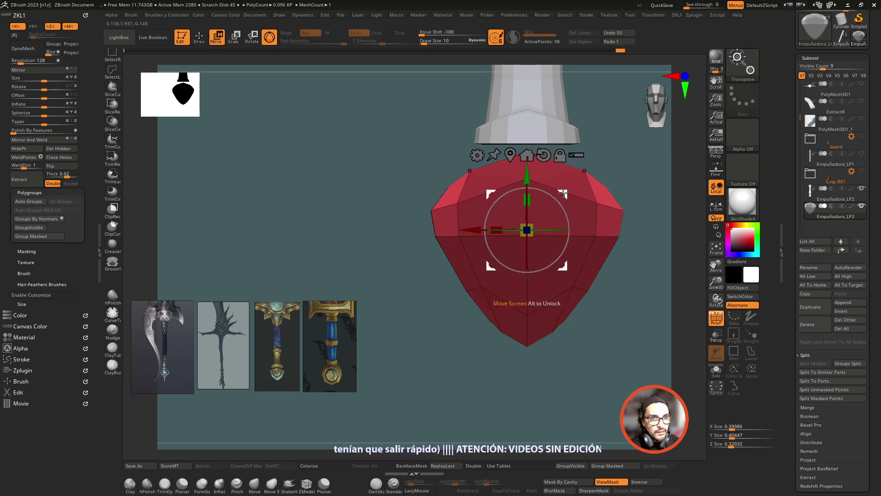
mouse_move(566, 193)
mouse_down()
mouse_move(434, 216)
mouse_move(472, 188)
mouse_up()
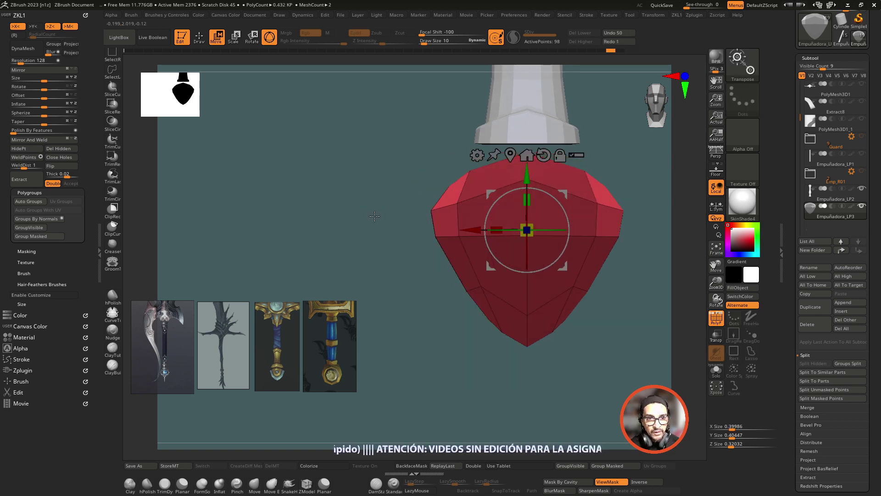
drag(511, 157, 309, 173)
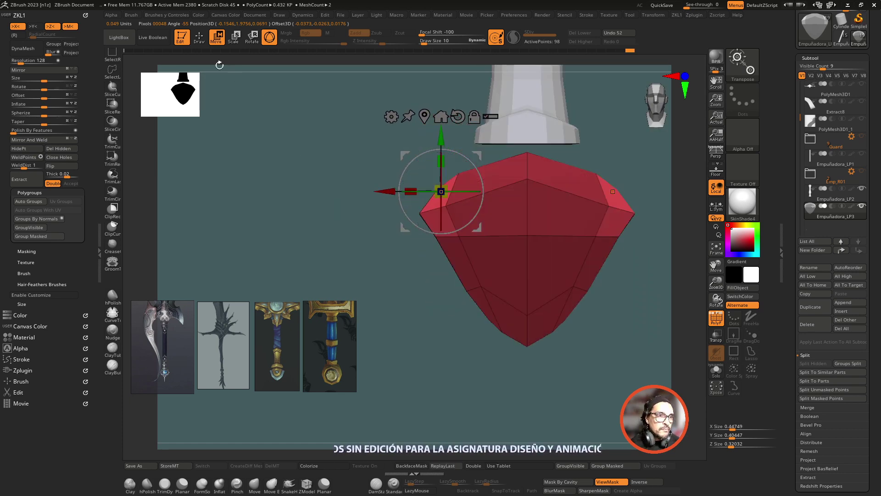
click(199, 37)
mouse_move(293, 133)
mouse_down()
mouse_move(358, 223)
mouse_move(342, 184)
mouse_move(321, 177)
mouse_up()
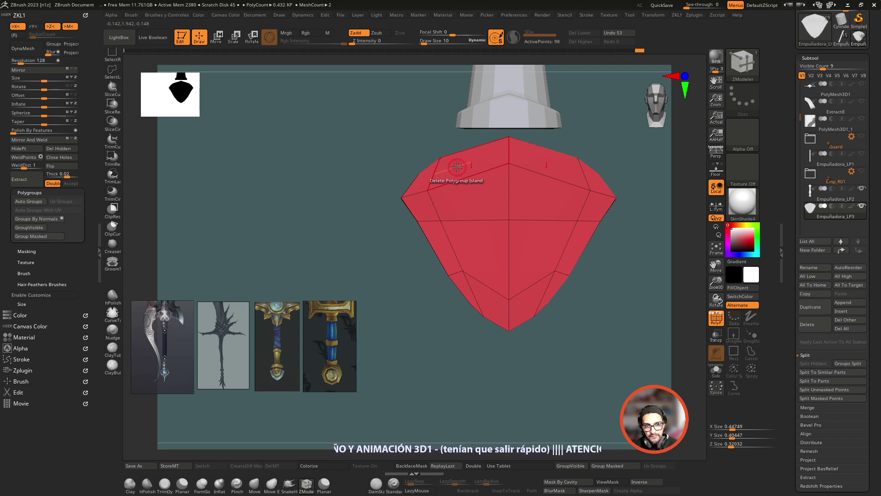
key(space)
- Try extruding the pommel's front polygroup island, then undo back to the flat face
click(346, 224)
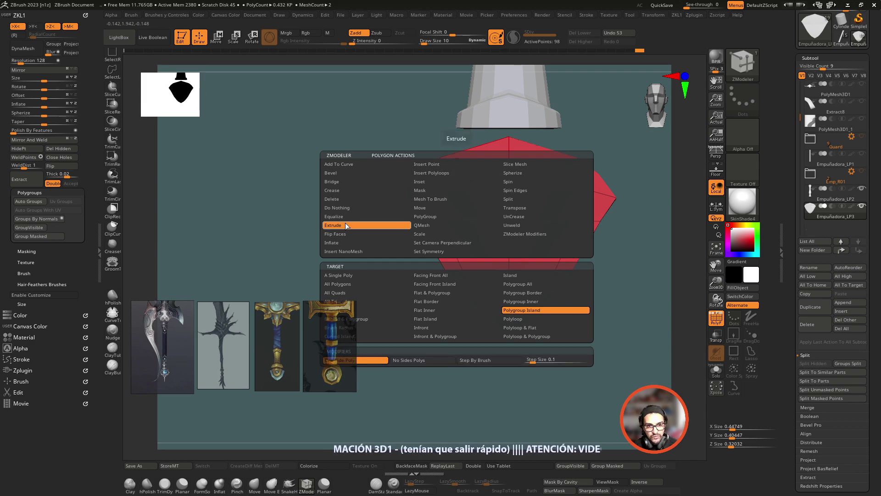
mouse_move(455, 173)
mouse_down()
mouse_move(500, 250)
mouse_move(473, 236)
mouse_move(534, 364)
mouse_move(474, 243)
mouse_up()
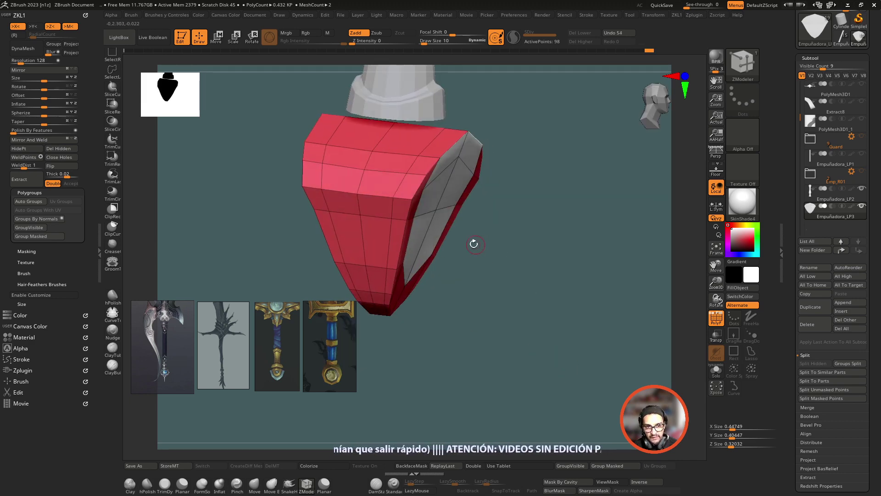
drag(418, 237, 466, 247)
key(space)
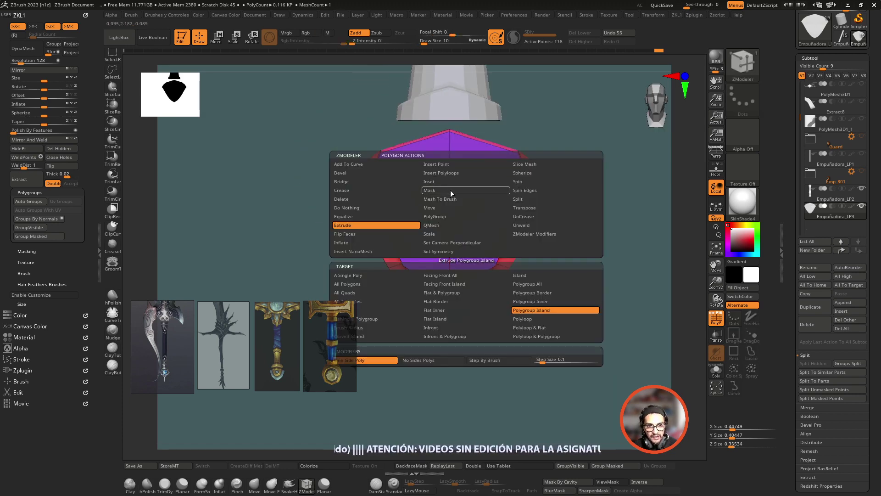
click(473, 224)
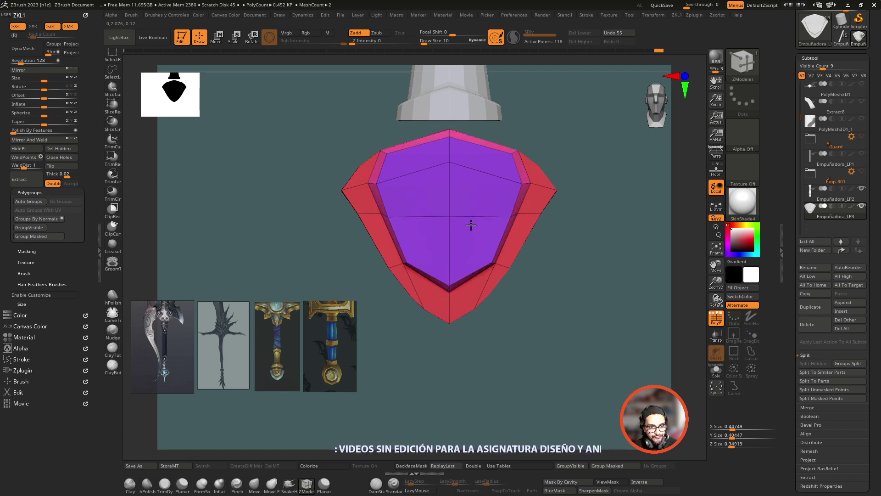
drag(564, 260, 556, 284)
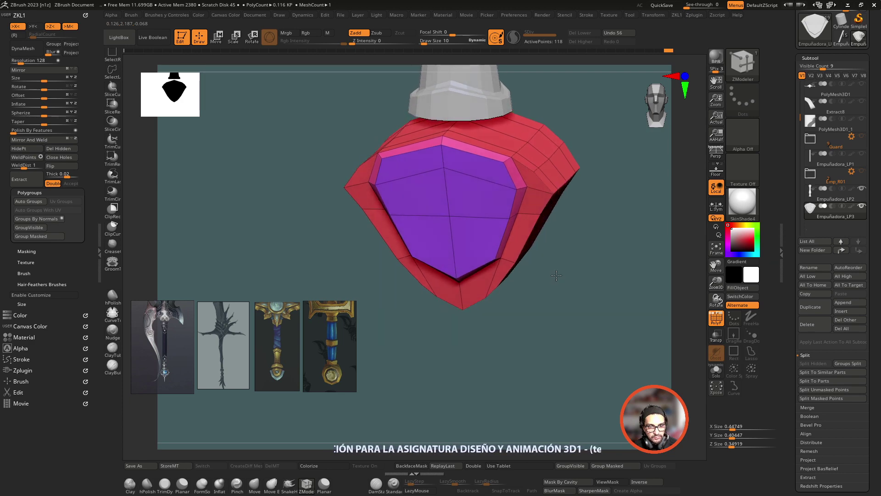
drag(557, 284, 565, 254)
key(ctrl+z)
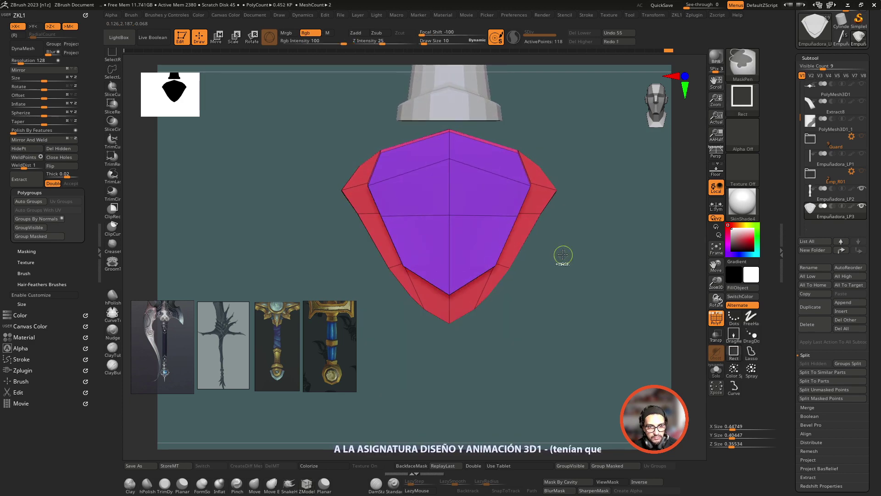
key(ctrl+z)
- Inset a ring of faces inside the pommel's front face
key(space)
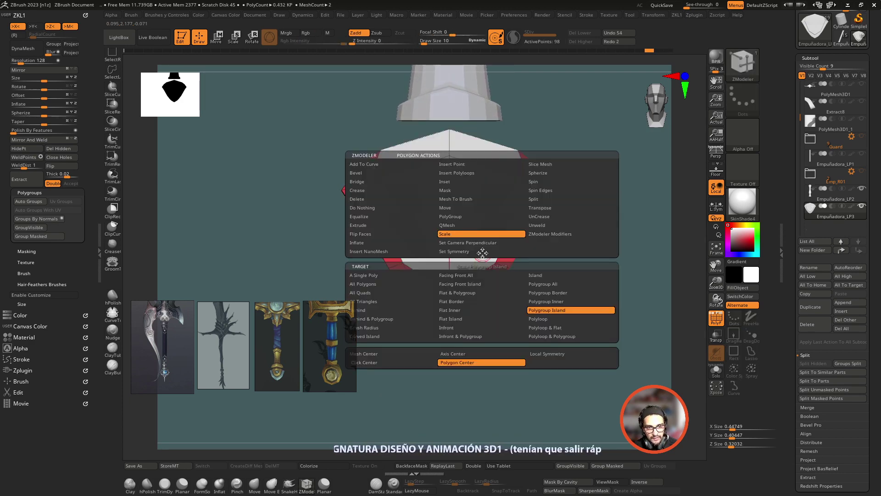
click(475, 181)
click(546, 301)
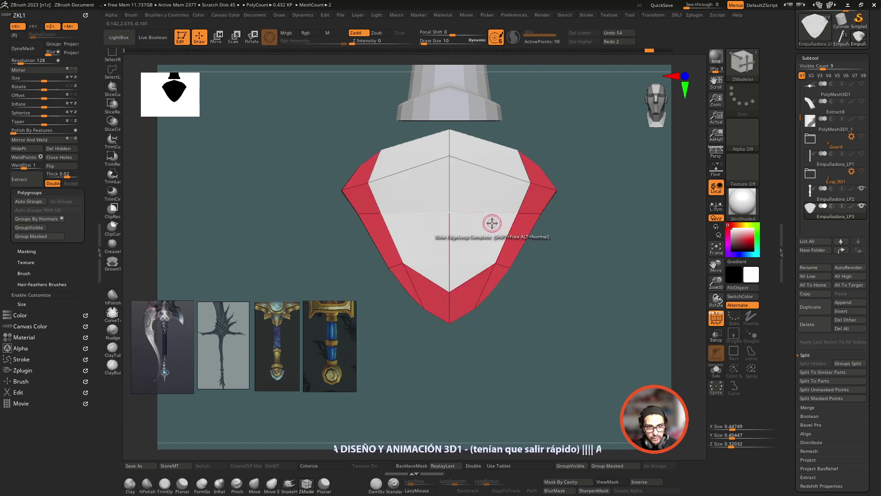
drag(486, 236, 481, 230)
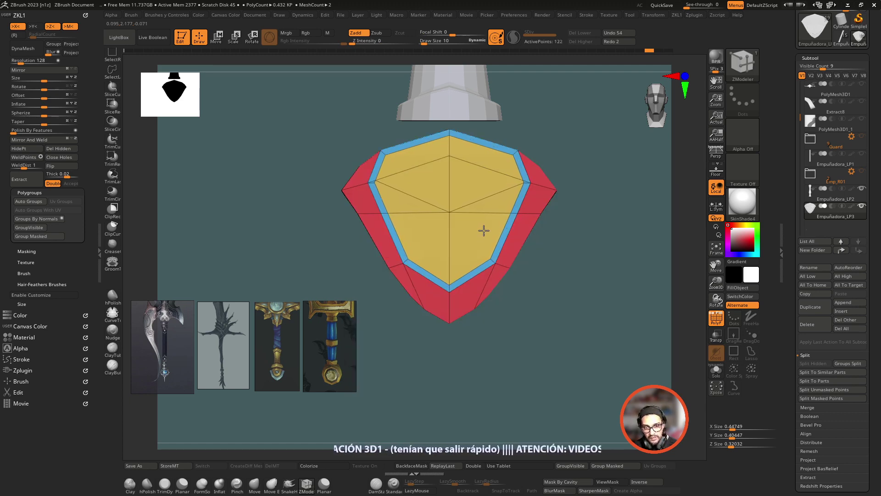
drag(484, 230, 485, 231)
drag(717, 268, 716, 248)
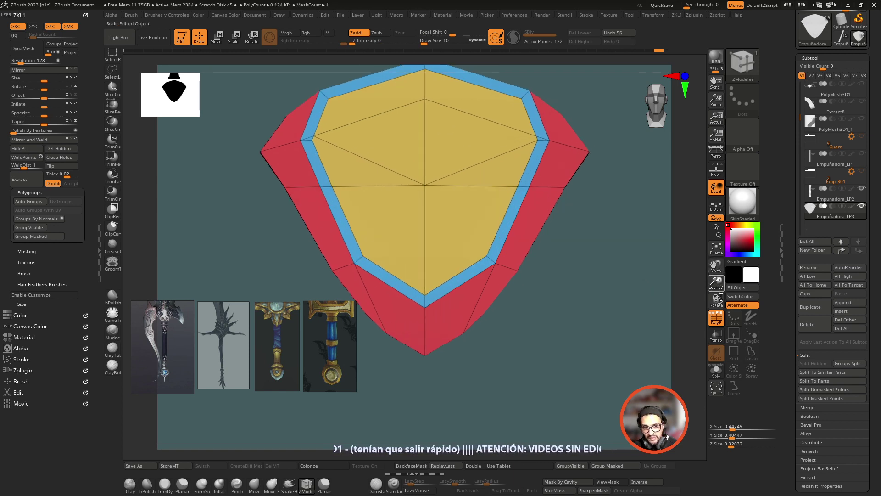
- Stitch two front-face points together and delete a diagonal edge on the yellow face
key(space)
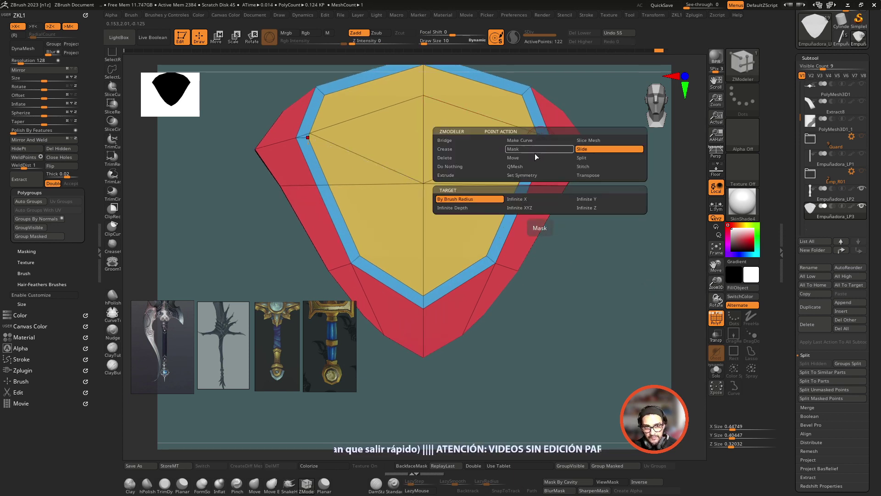
click(590, 166)
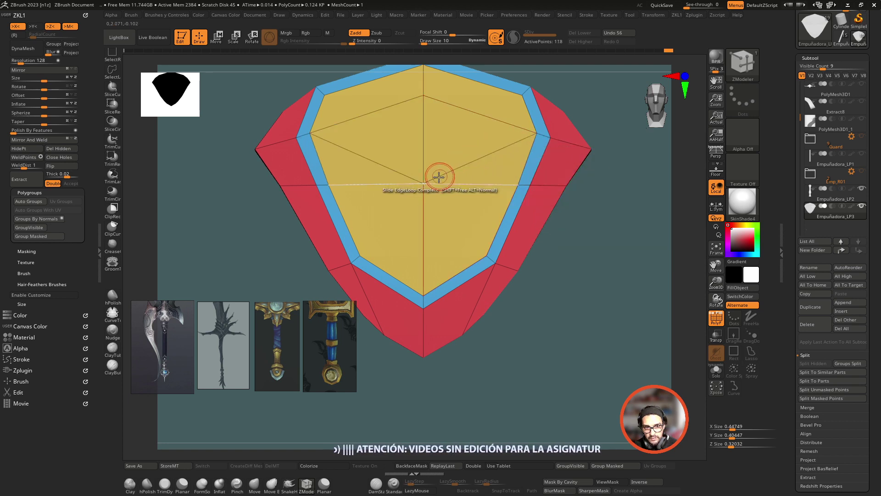
drag(540, 140, 461, 166)
key(space)
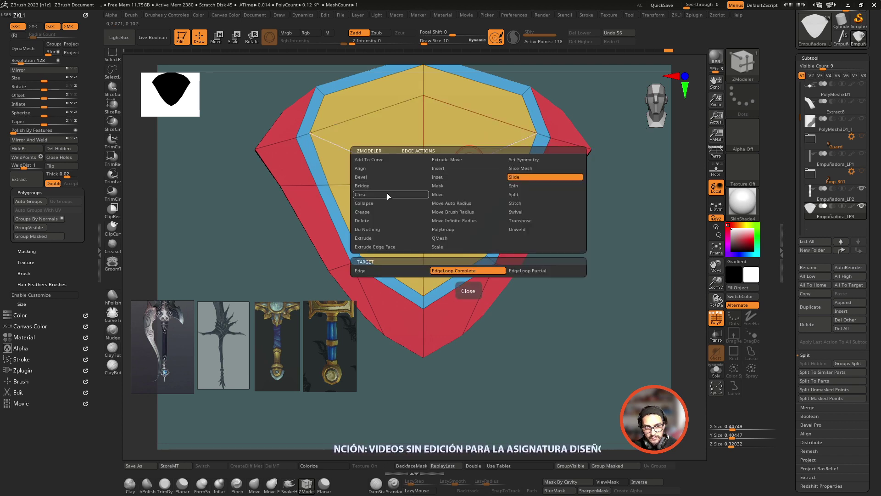
click(387, 220)
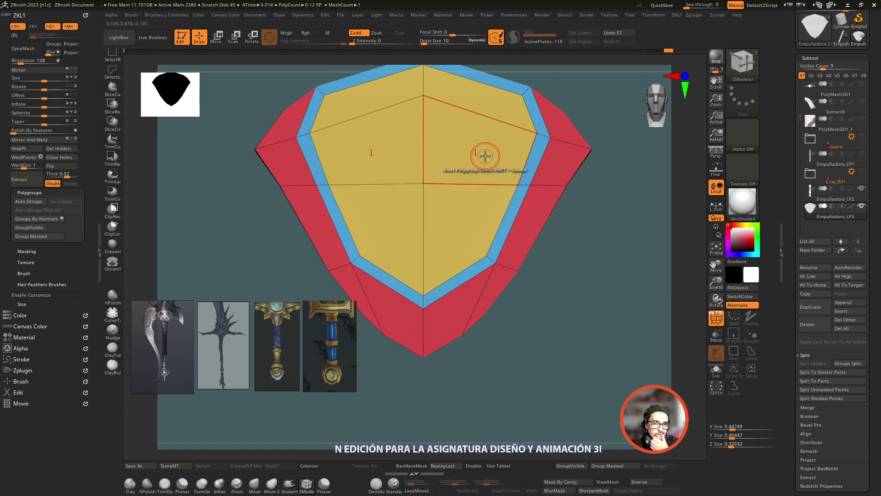
click(483, 155)
drag(596, 286, 486, 244)
- Extrude the inset front panel outward and review it from several angles
key(space)
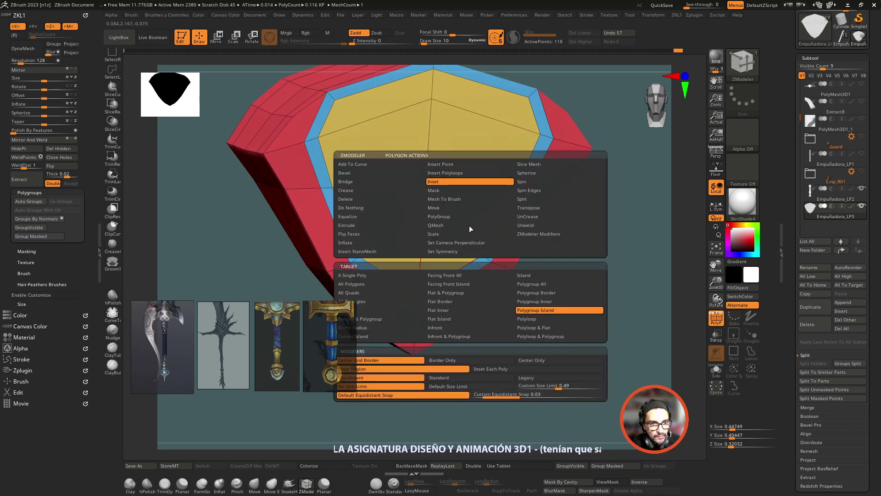
click(377, 224)
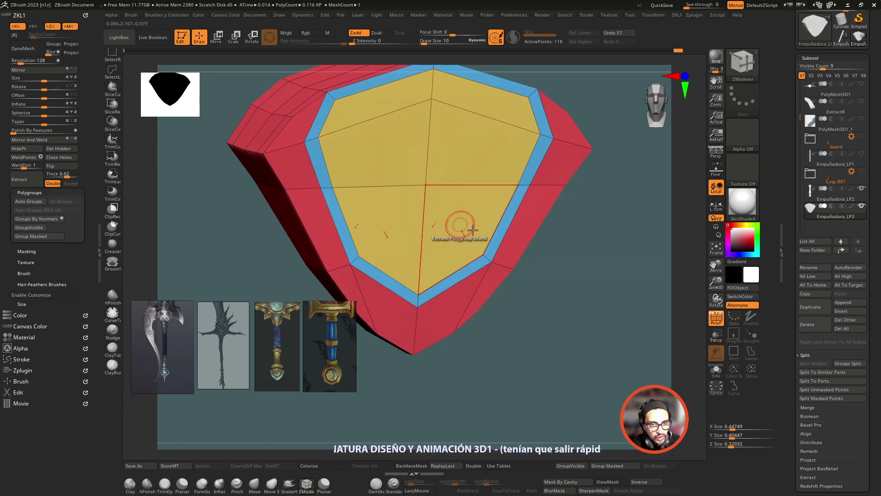
mouse_move(581, 288)
mouse_down()
mouse_move(595, 296)
mouse_move(551, 297)
mouse_up()
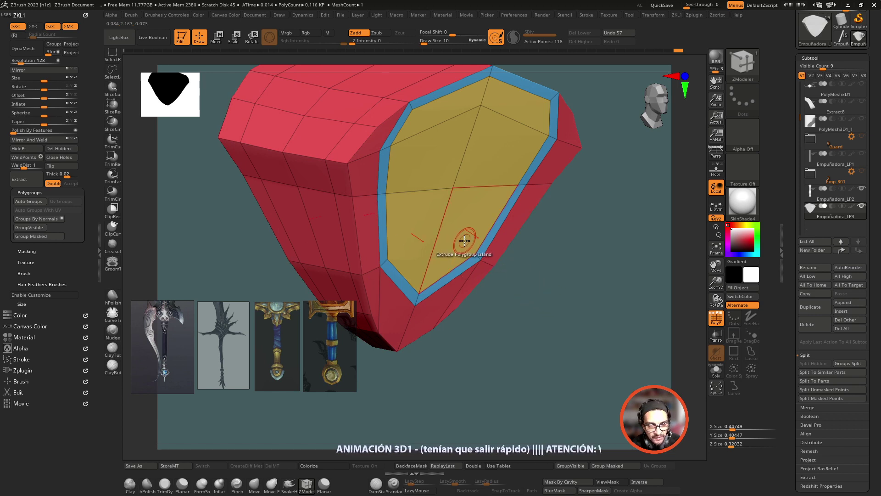
drag(465, 240, 452, 245)
key(ctrl+z)
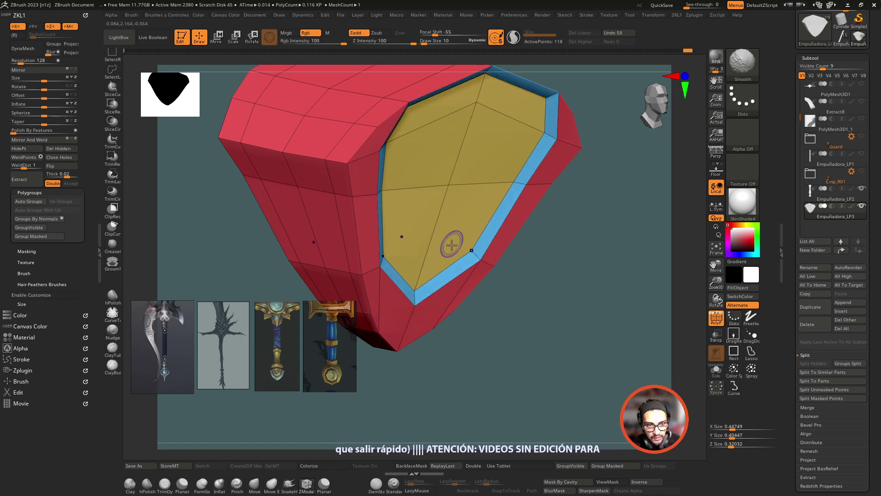
mouse_move(505, 298)
shift+mouse_down()
mouse_move(546, 330)
mouse_move(478, 266)
shift+mouse_up()
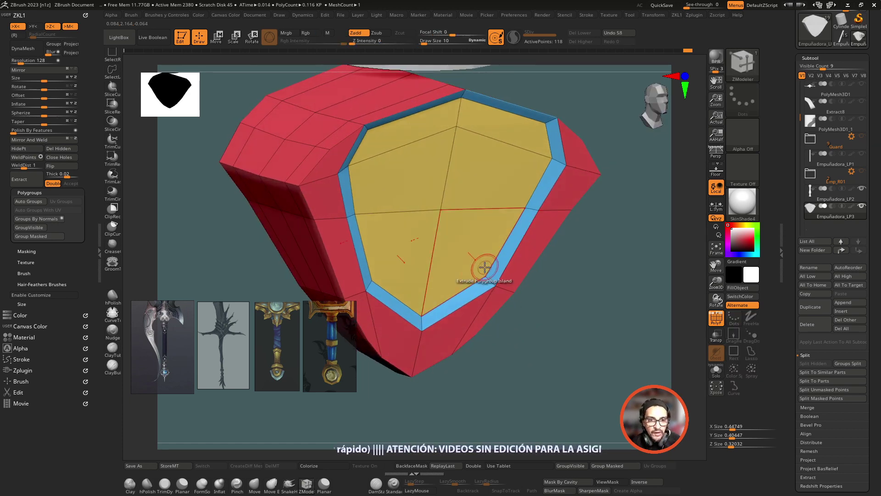
mouse_move(572, 325)
mouse_down()
mouse_move(475, 252)
mouse_move(494, 262)
mouse_up()
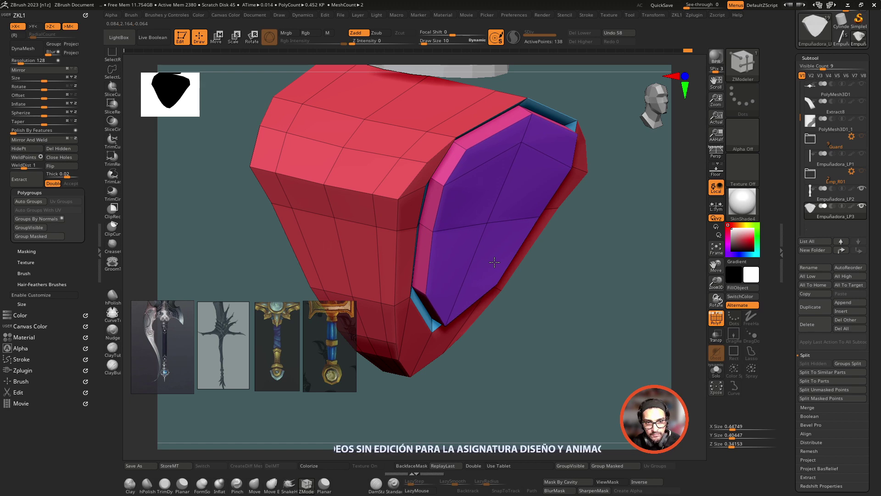
- Shrink the purple panel within its blue walls using Scale Polygroup Island
key(space)
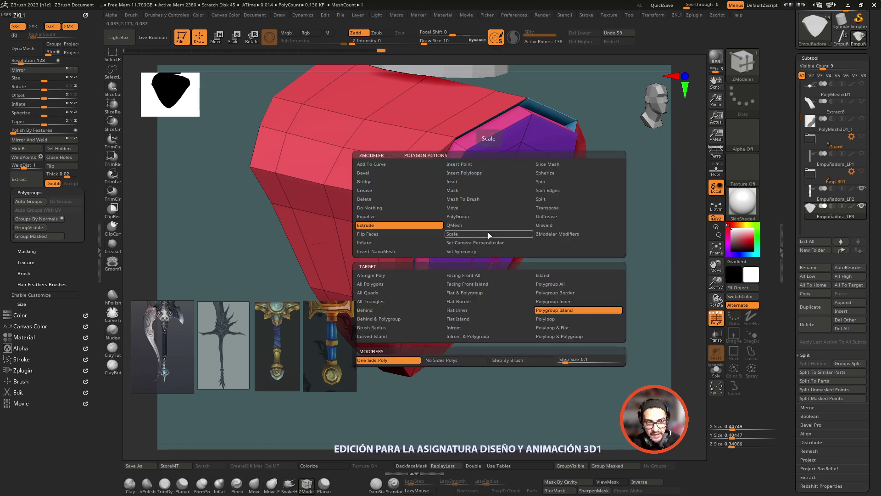
click(488, 234)
drag(501, 239, 478, 218)
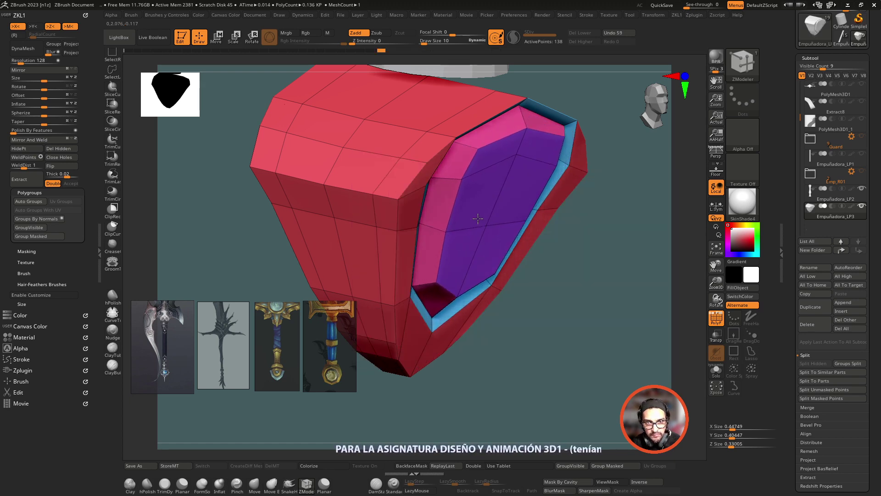
right_drag(478, 218, 551, 109)
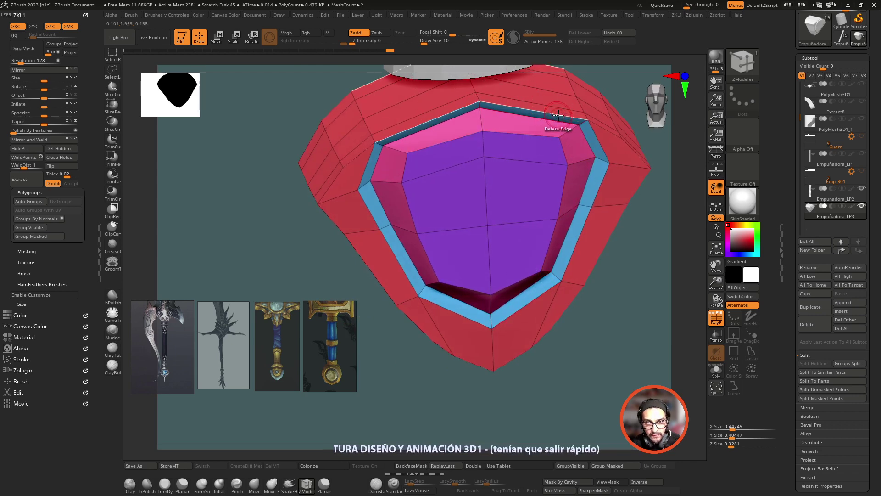
- Bevel the rim's edge loop with Bevel EdgeLoop Complete, adding an extra polygon band
key(space)
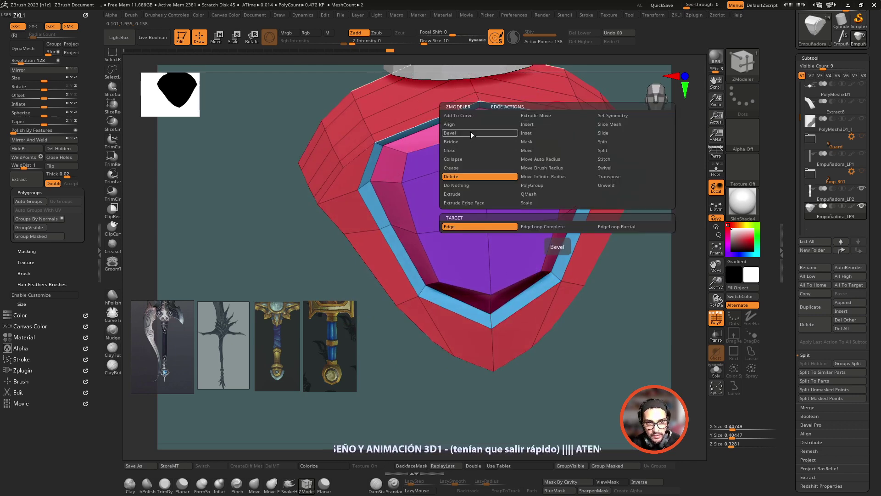
click(471, 132)
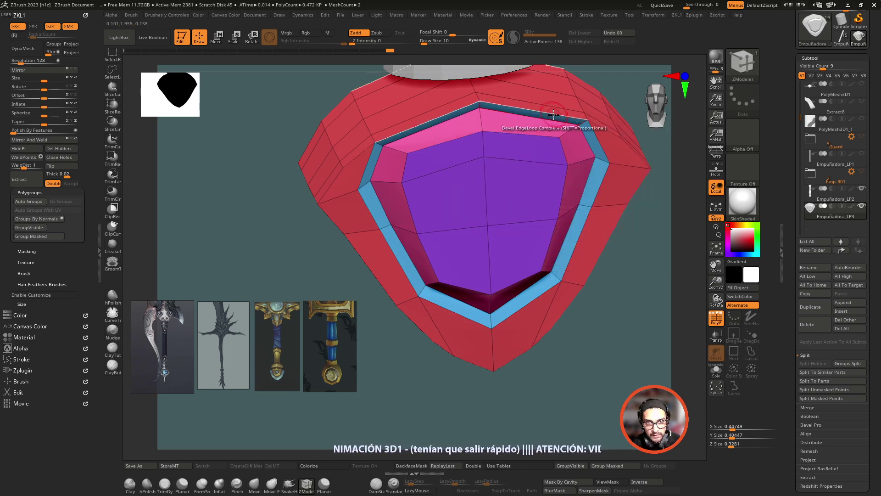
mouse_move(554, 113)
mouse_down()
mouse_move(545, 113)
mouse_move(554, 114)
mouse_up()
mouse_move(634, 271)
mouse_down()
mouse_move(673, 275)
mouse_move(598, 280)
mouse_up()
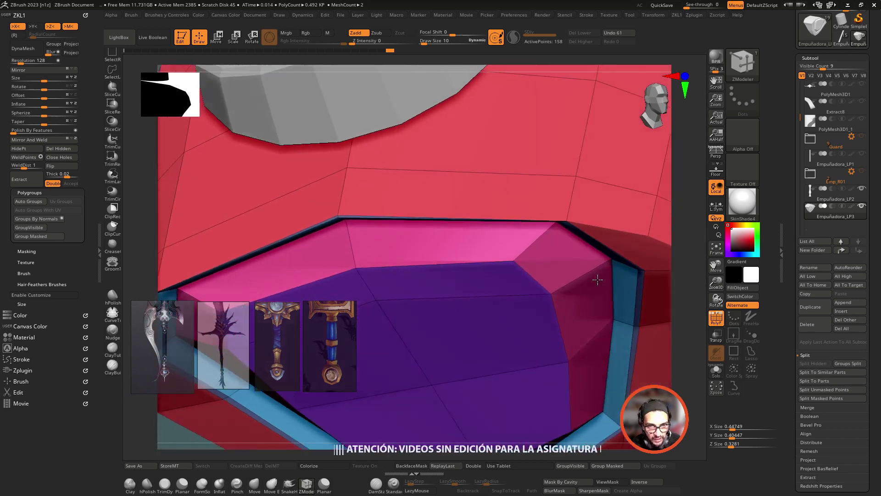
right_drag(598, 279, 568, 229)
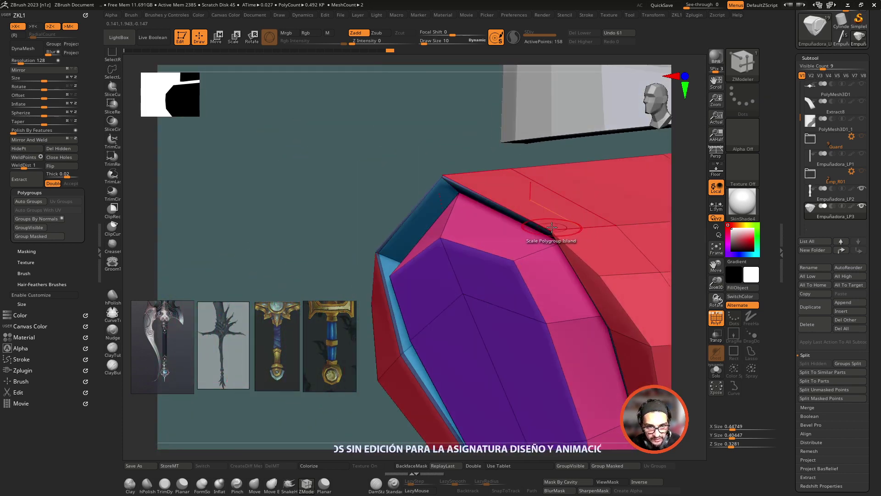
- Set the edge action to Slide and widen a thin strip beside the pink bevel
key(space)
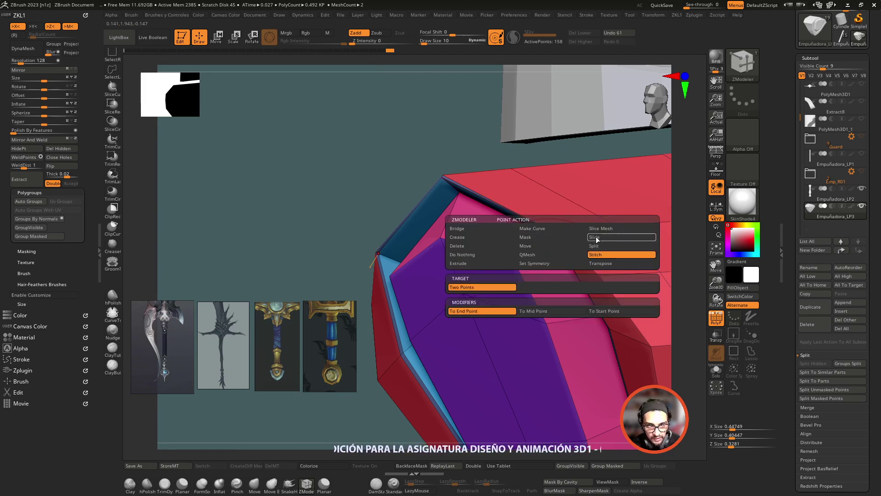
click(597, 238)
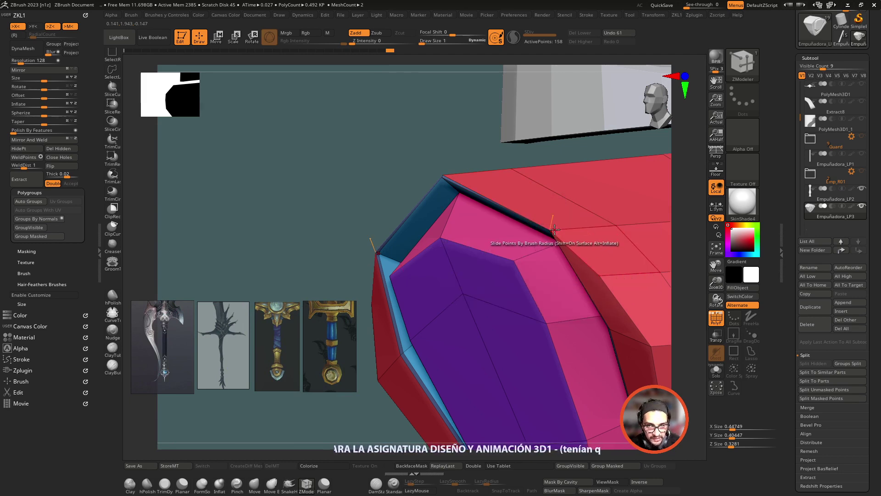
drag(356, 173, 478, 177)
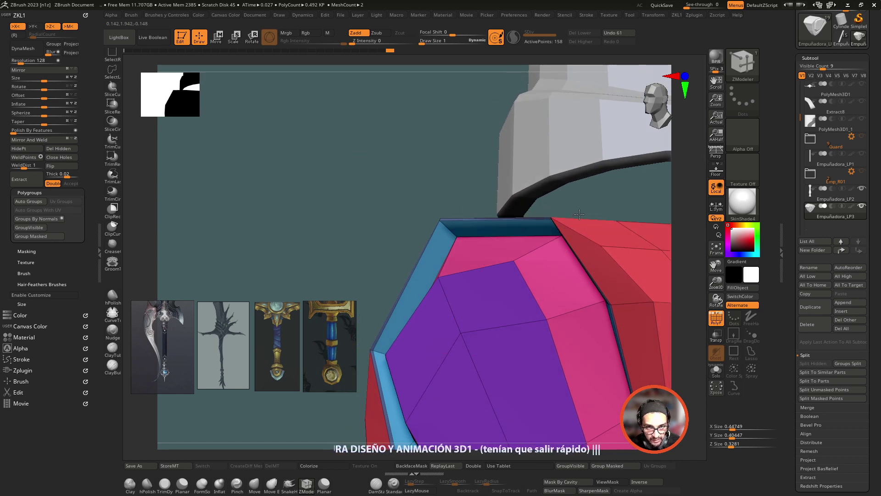
mouse_move(579, 214)
mouse_down()
mouse_move(641, 222)
mouse_move(395, 202)
mouse_up()
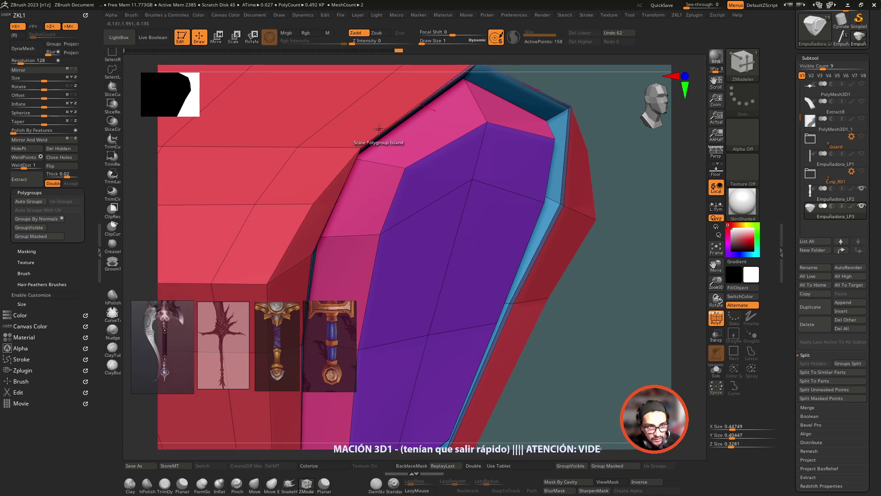
mouse_move(590, 92)
mouse_down()
mouse_move(595, 96)
mouse_move(528, 197)
mouse_up()
key(space)
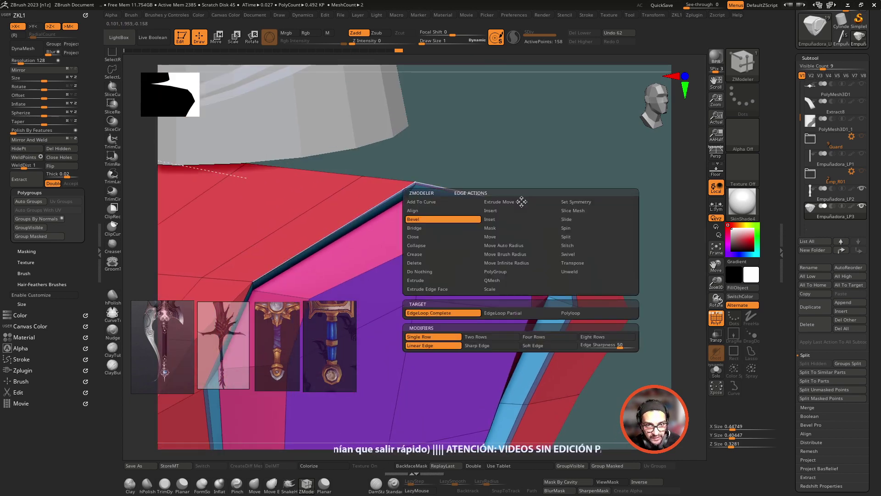
click(574, 219)
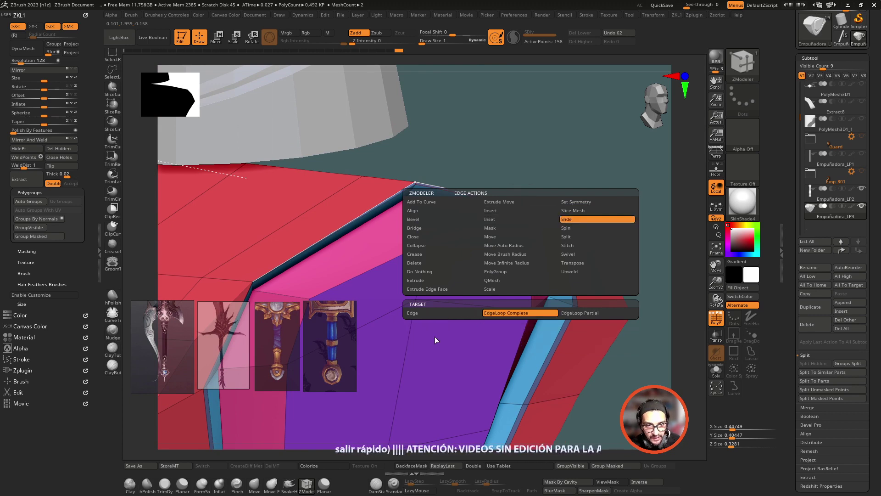
drag(439, 312, 544, 222)
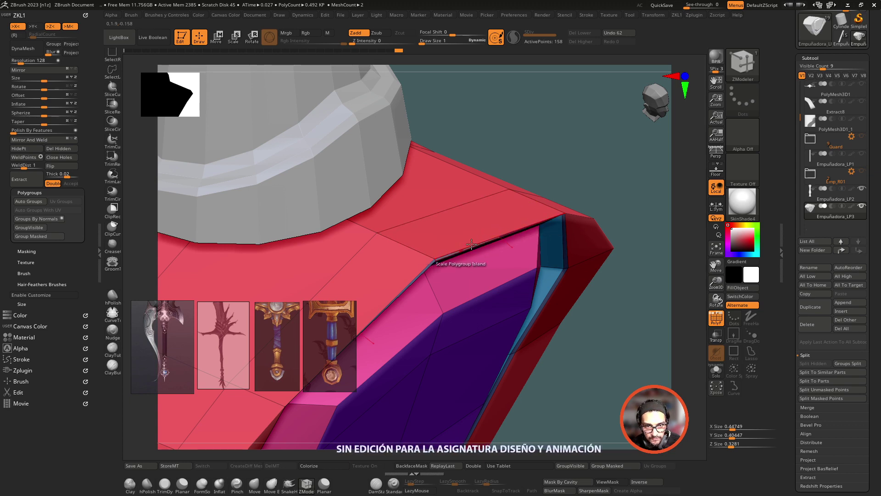
mouse_move(471, 243)
mouse_down()
mouse_move(538, 70)
mouse_move(558, 185)
mouse_up()
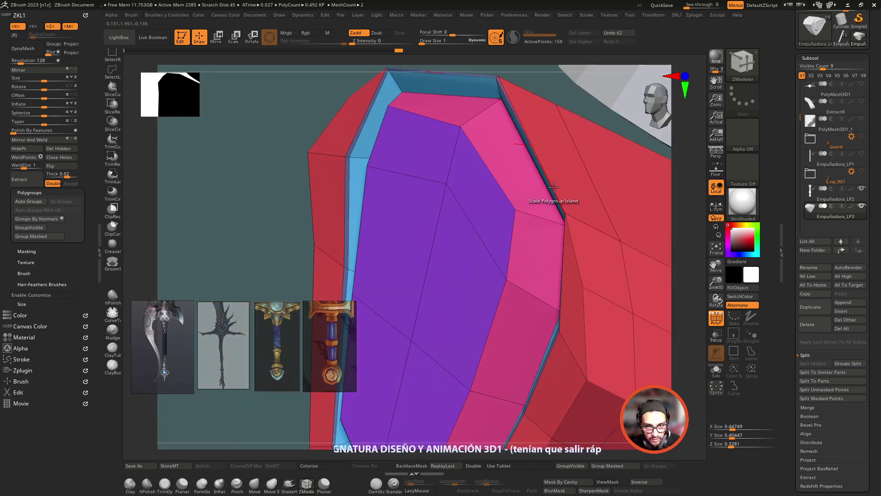
drag(554, 187, 565, 188)
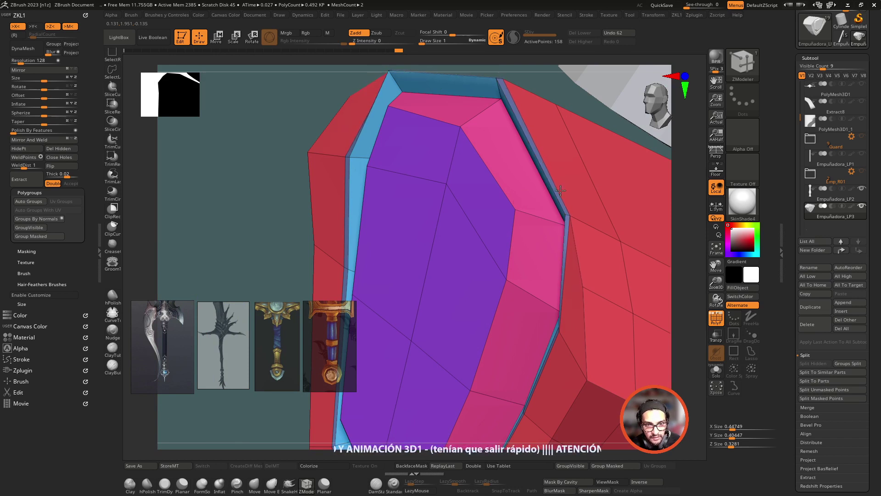
drag(561, 191, 560, 191)
- Slide the pommel's top-left rim edge down and frame the whole pommel
drag(211, 177, 236, 178)
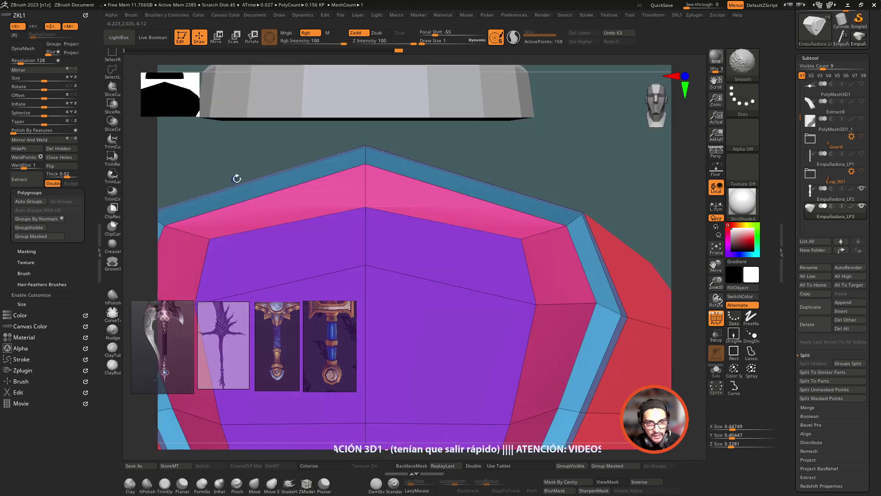
key(f)
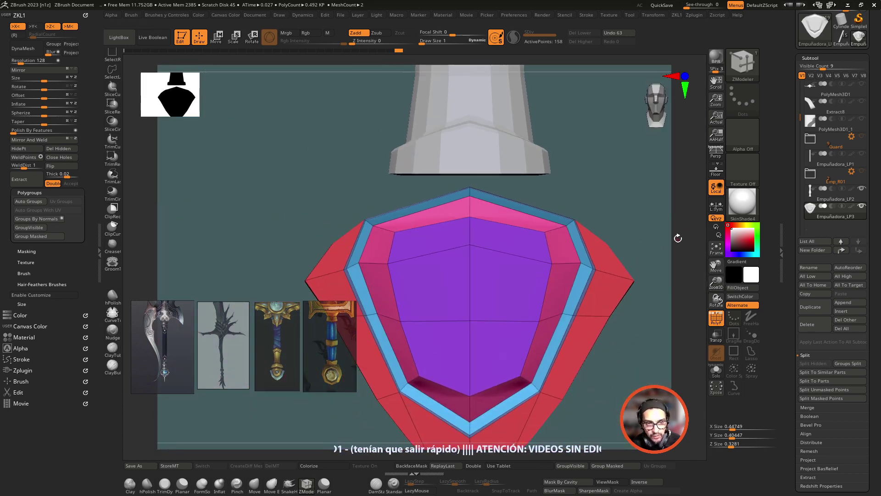
drag(652, 224, 639, 234)
drag(716, 281, 717, 257)
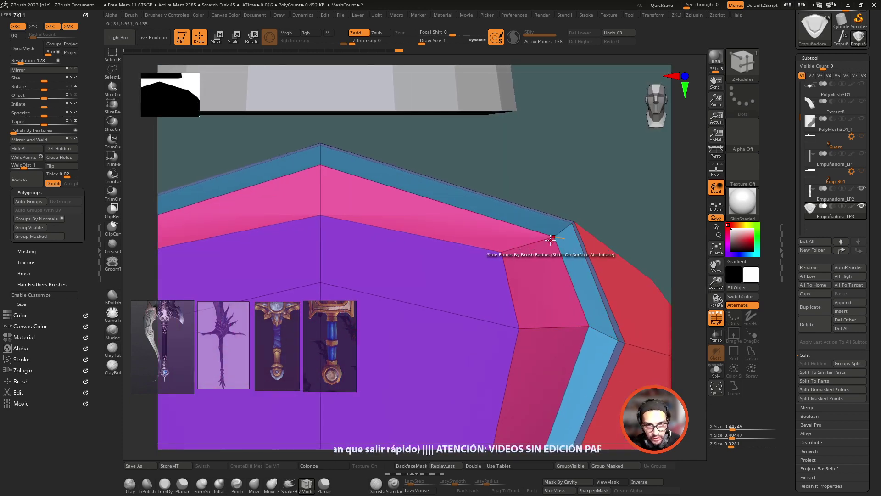
drag(547, 215, 544, 223)
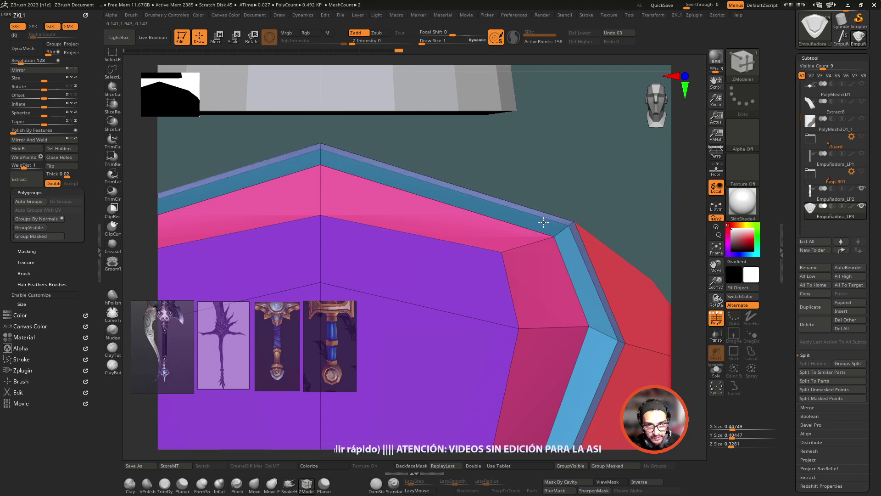
drag(547, 173, 574, 179)
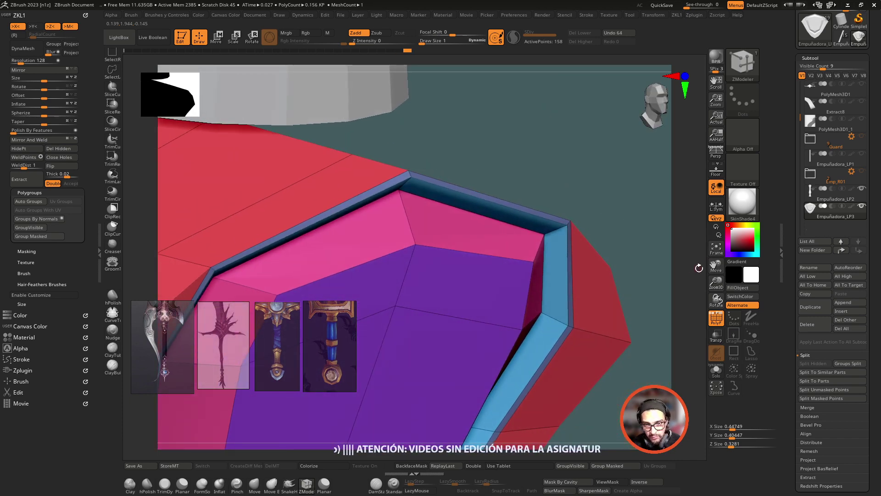
drag(716, 285, 716, 281)
key(f)
shift+drag(666, 257, 641, 263)
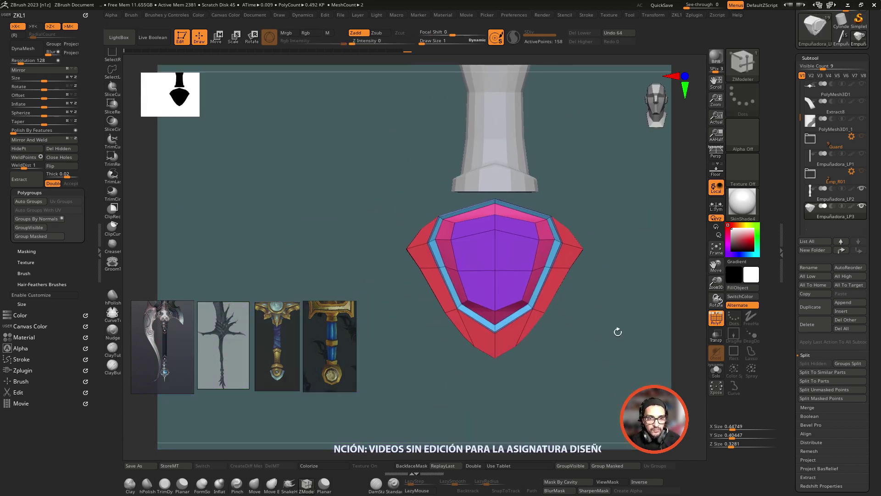
- Orbit around the guard, then make the handle Empuñadora_LP2 the active subtool
mouse_move(618, 331)
mouse_down()
mouse_move(628, 379)
mouse_move(618, 344)
mouse_up()
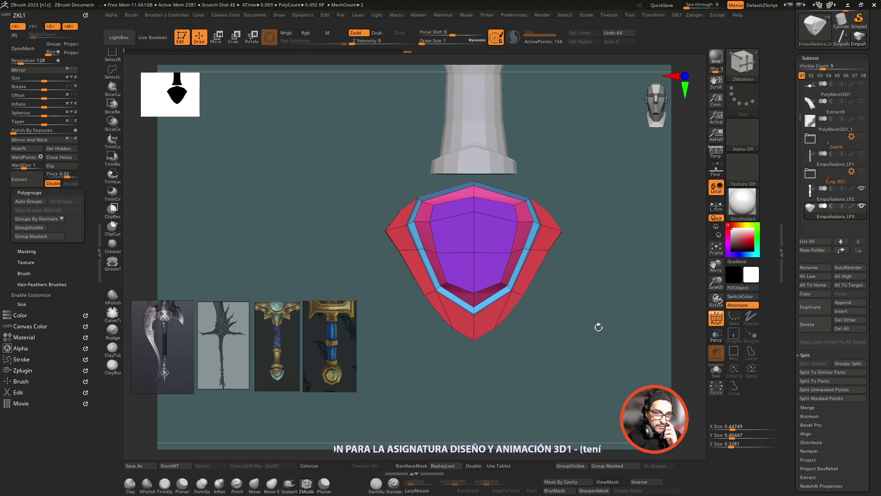
drag(599, 327, 573, 337)
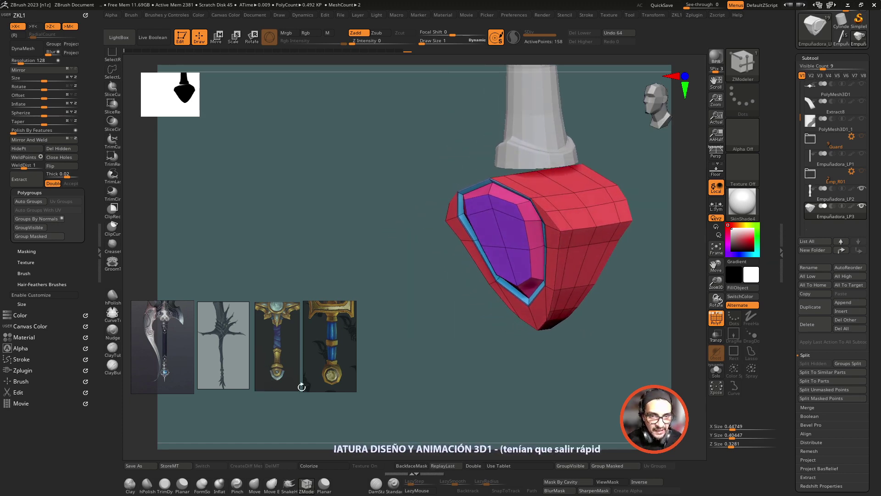
drag(302, 387, 278, 383)
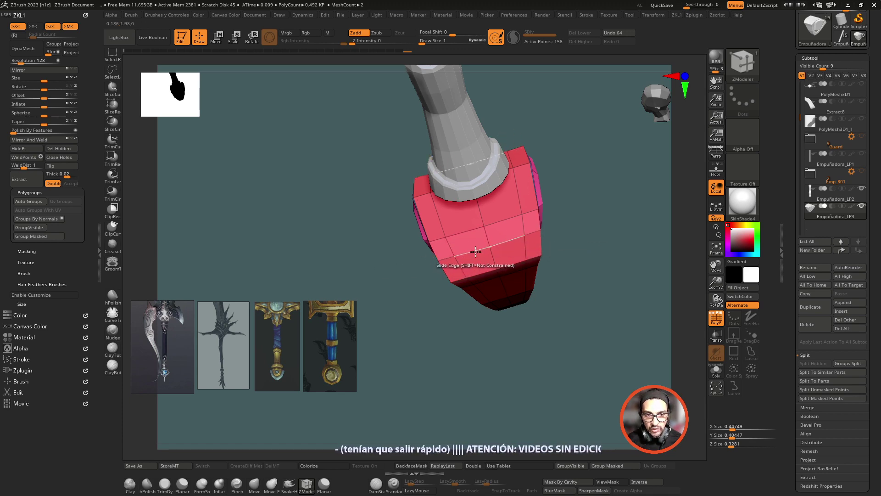
drag(566, 309, 591, 273)
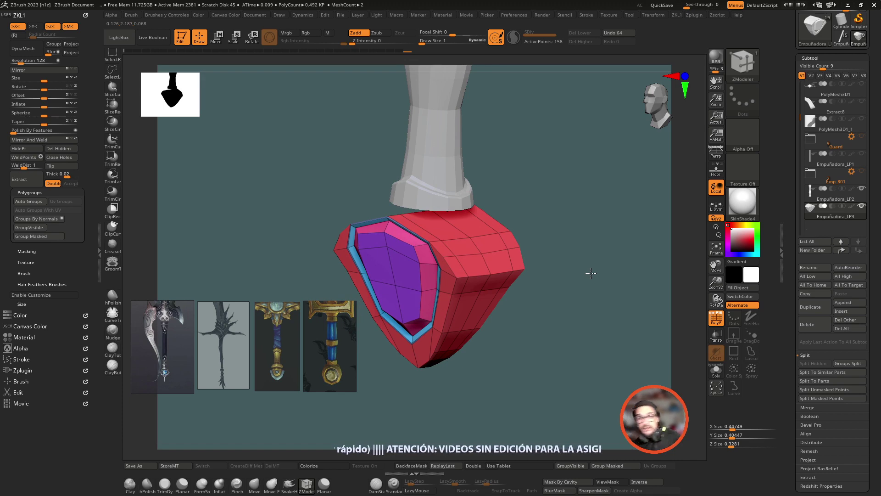
mouse_move(590, 273)
mouse_down()
mouse_move(642, 275)
mouse_move(625, 231)
mouse_move(628, 253)
mouse_up()
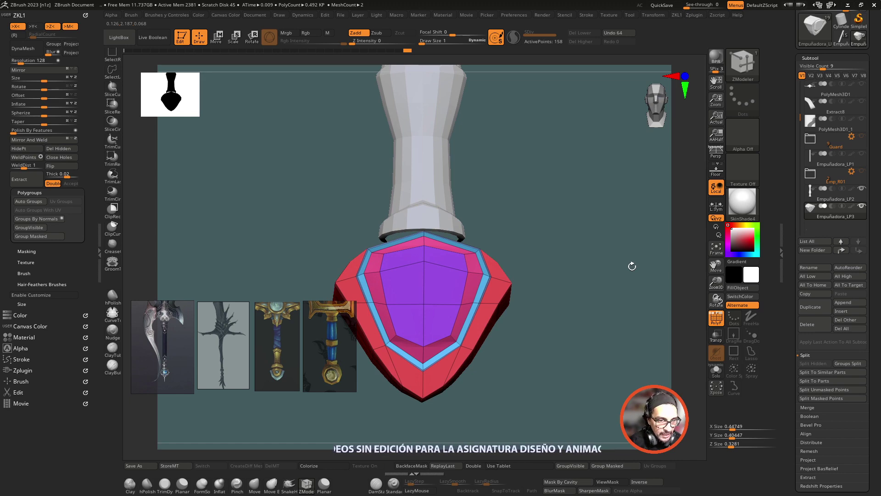
drag(652, 293, 641, 311)
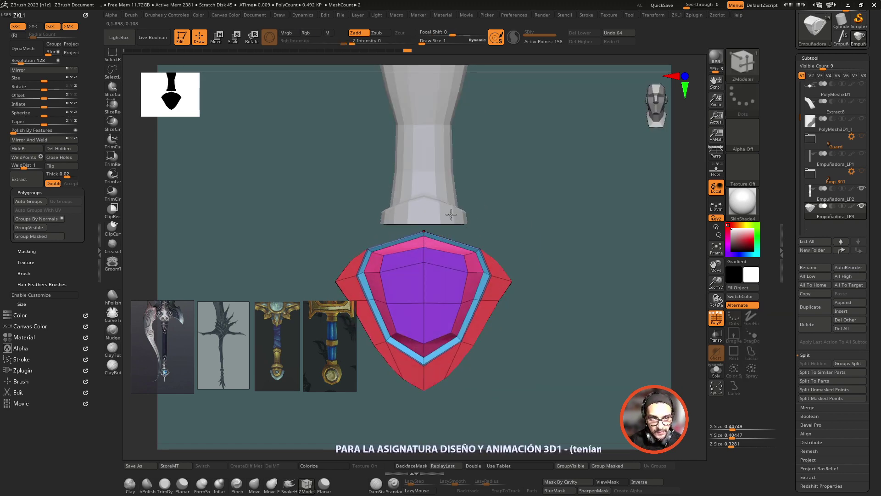
alt+click(452, 215)
drag(706, 276, 698, 342)
- Solo the handle and close its open end with a Convex Hole triangle fan after undoing a concave cap
click(717, 369)
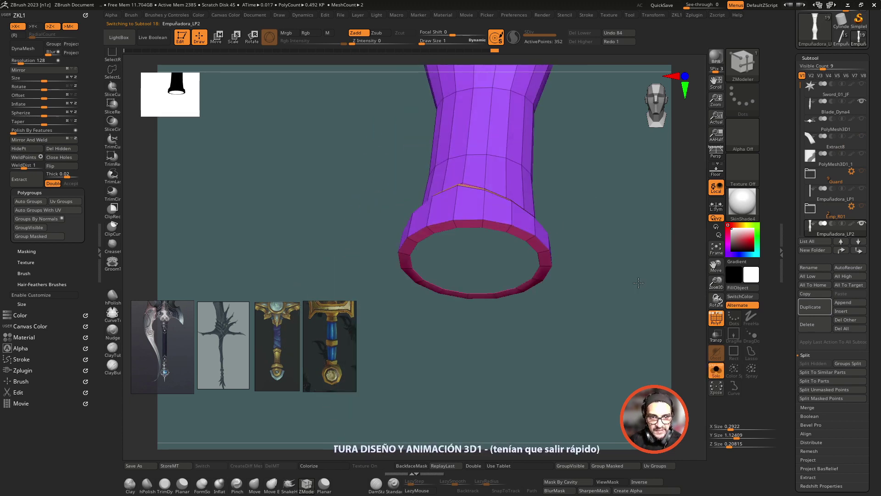
mouse_move(640, 280)
mouse_down()
mouse_move(631, 252)
mouse_move(593, 246)
mouse_move(539, 258)
mouse_up()
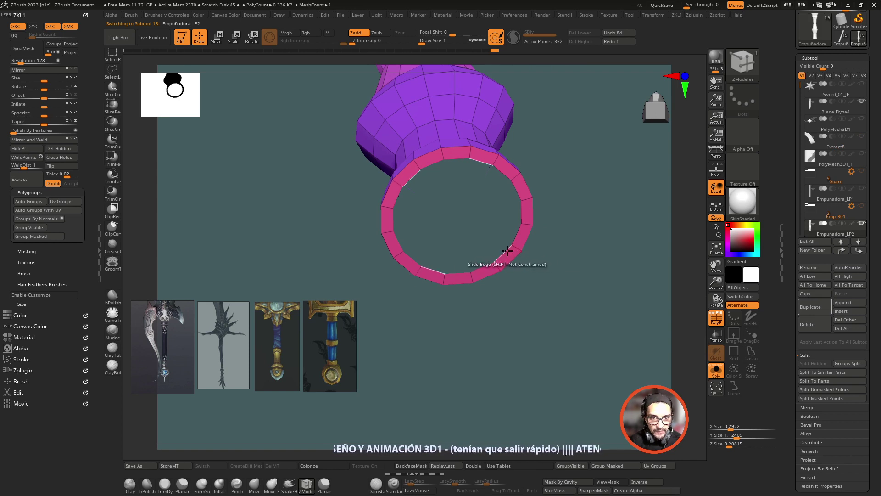
key(space)
click(433, 260)
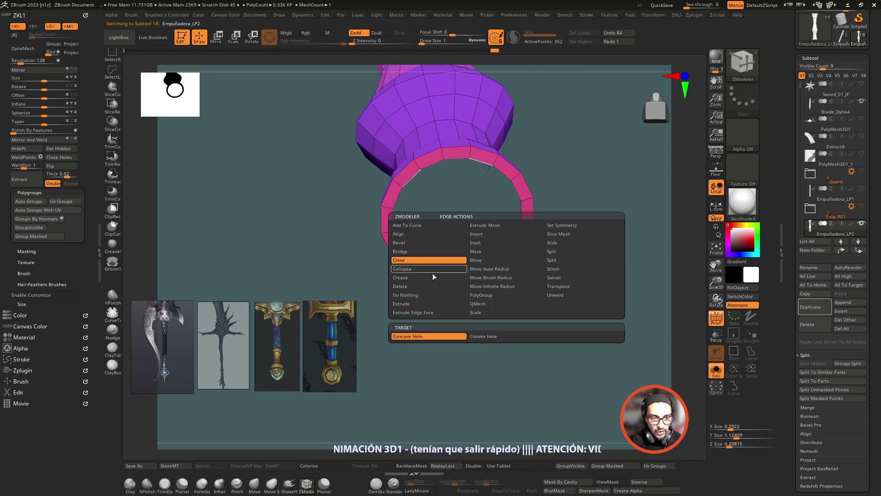
click(434, 336)
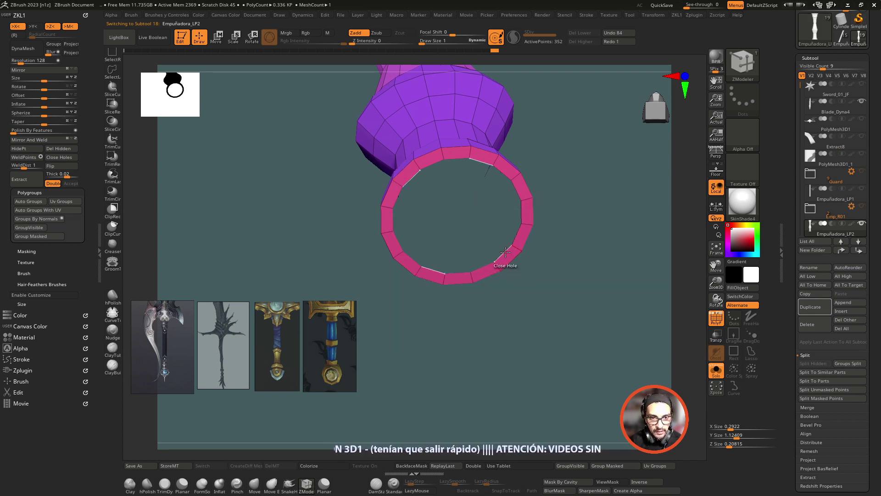
click(506, 252)
key(ctrl+z)
key(space)
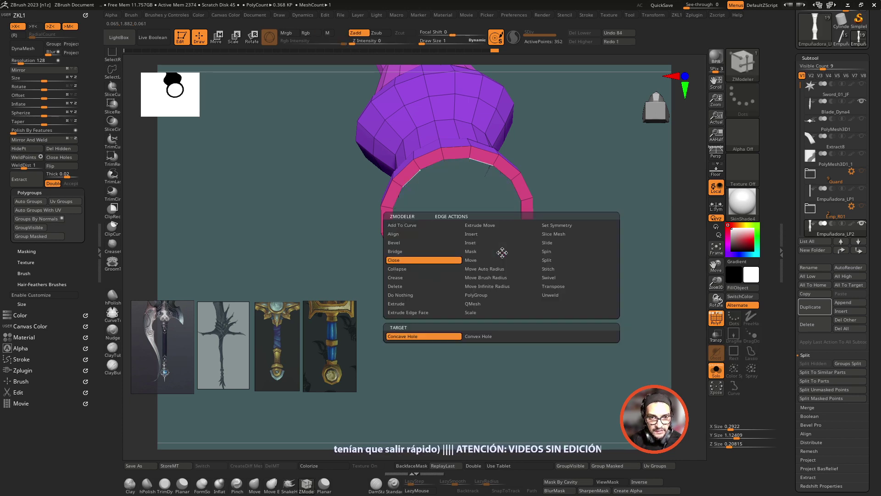
click(478, 336)
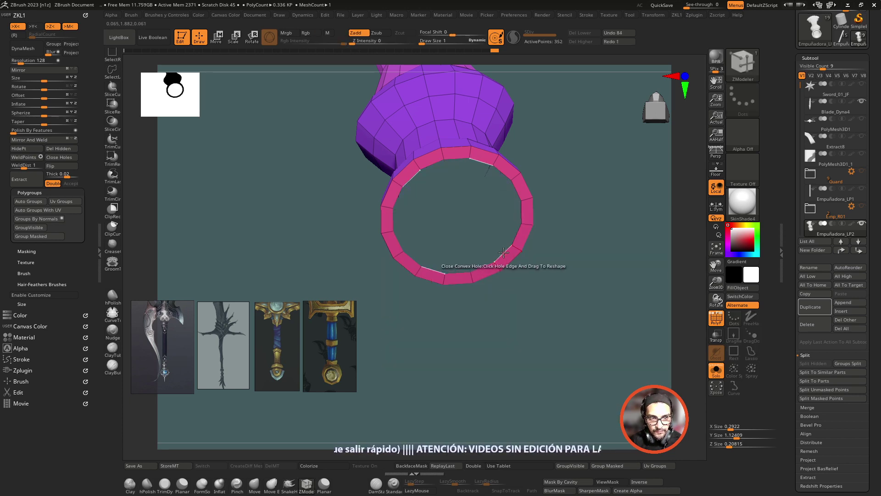
click(504, 252)
drag(614, 286, 613, 292)
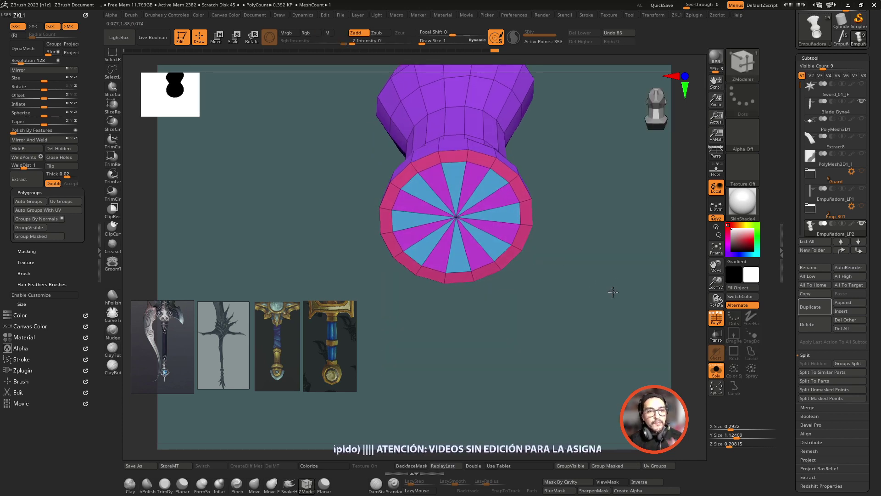
- Merge the cap's wedges into one blue polygroup with Polygroup Island
key(space)
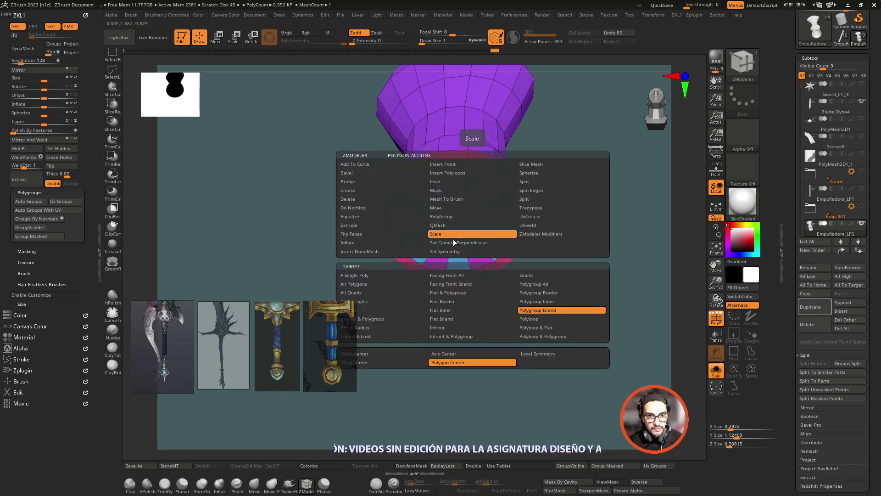
click(454, 216)
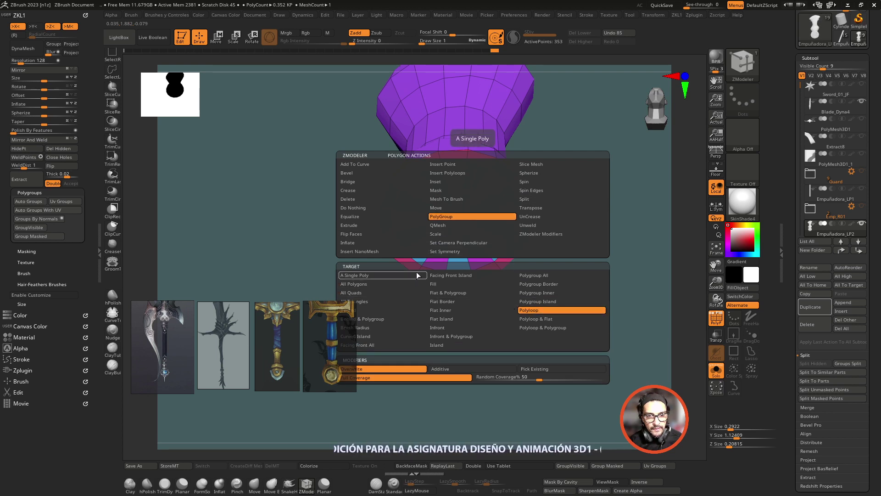
click(538, 301)
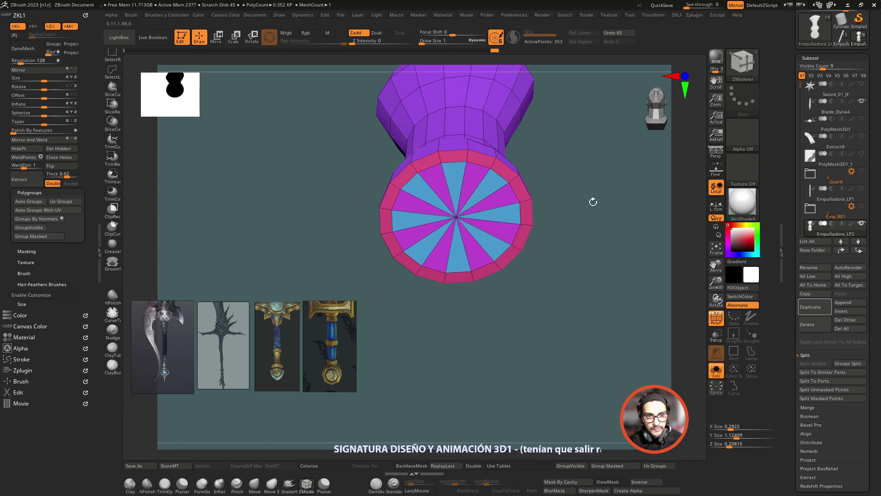
drag(593, 202, 574, 206)
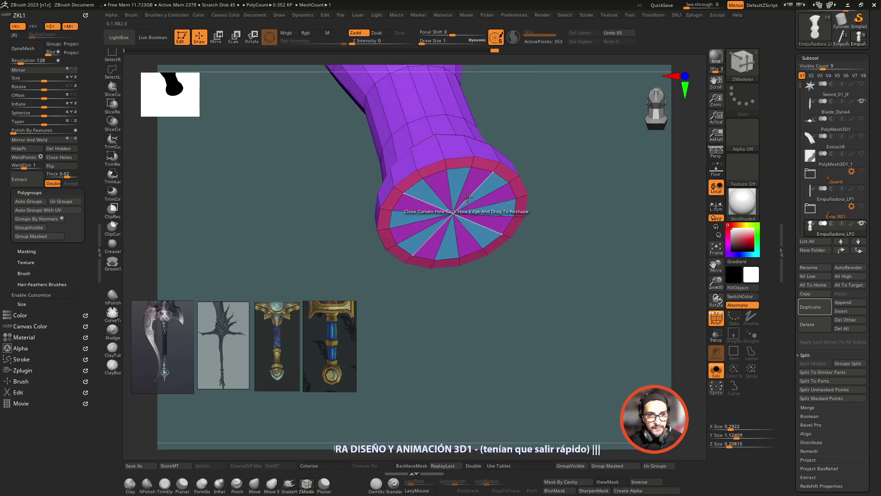
click(497, 208)
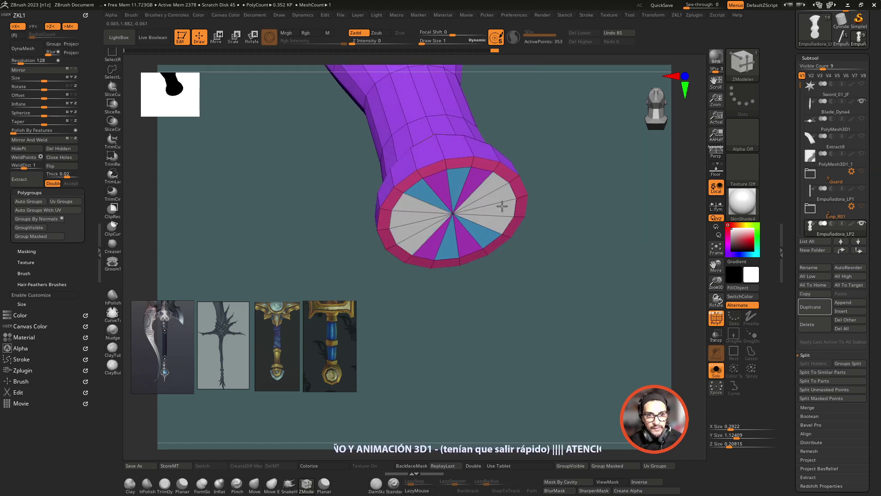
click(479, 231)
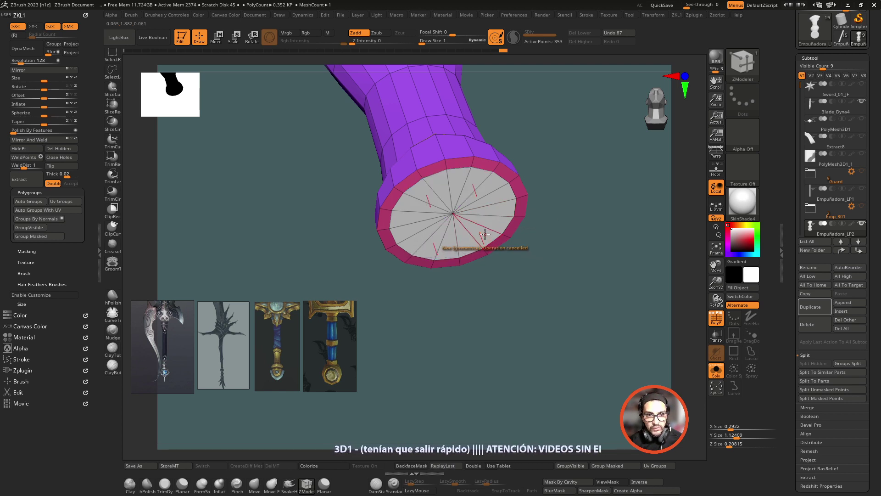
click(489, 236)
drag(536, 248, 537, 270)
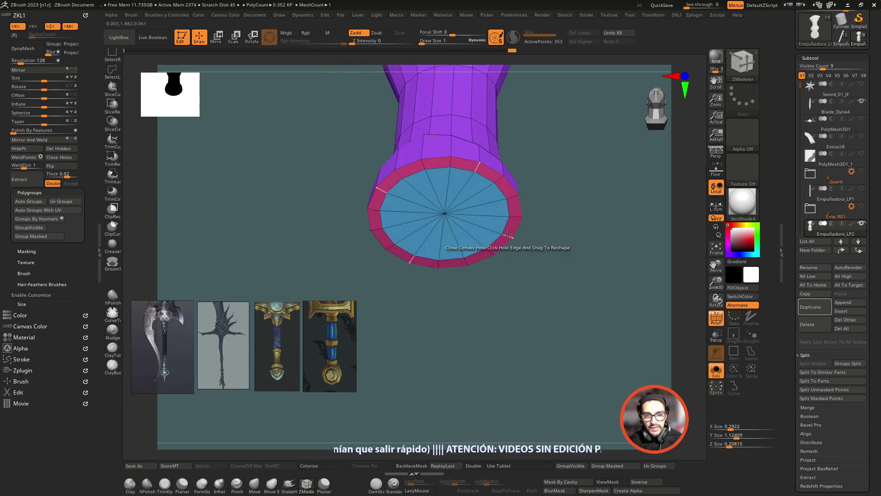
key(space)
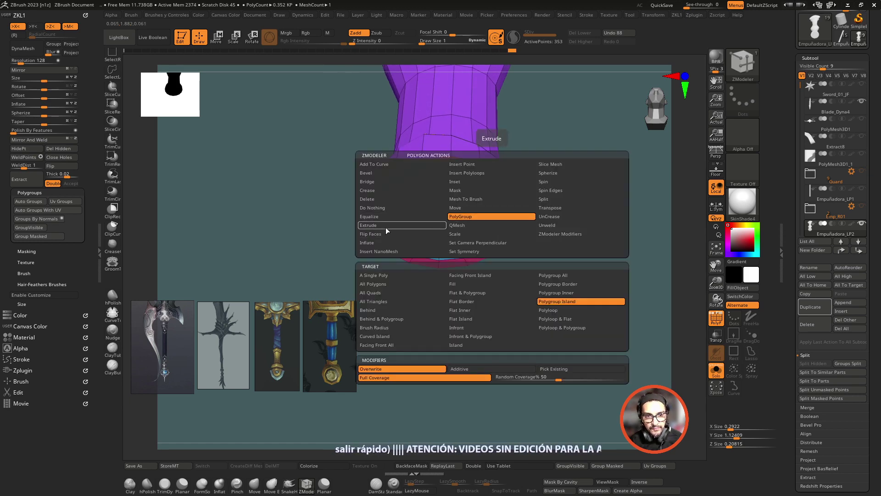
- Try extruding the cap, undo it, and turn Solo off to show all subtools
click(386, 228)
mouse_move(480, 234)
mouse_down()
mouse_move(561, 276)
mouse_move(576, 338)
mouse_up()
key(ctrl+z)
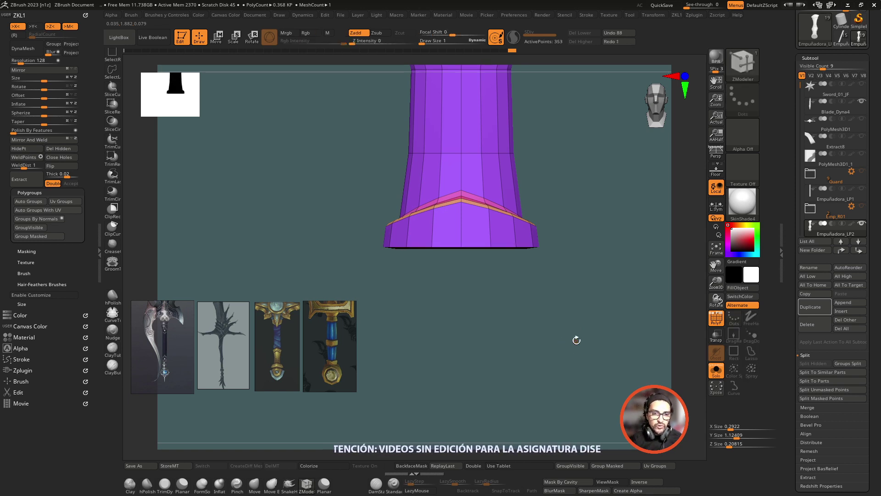
mouse_move(660, 327)
mouse_down()
mouse_move(689, 344)
mouse_move(628, 267)
mouse_up()
click(717, 374)
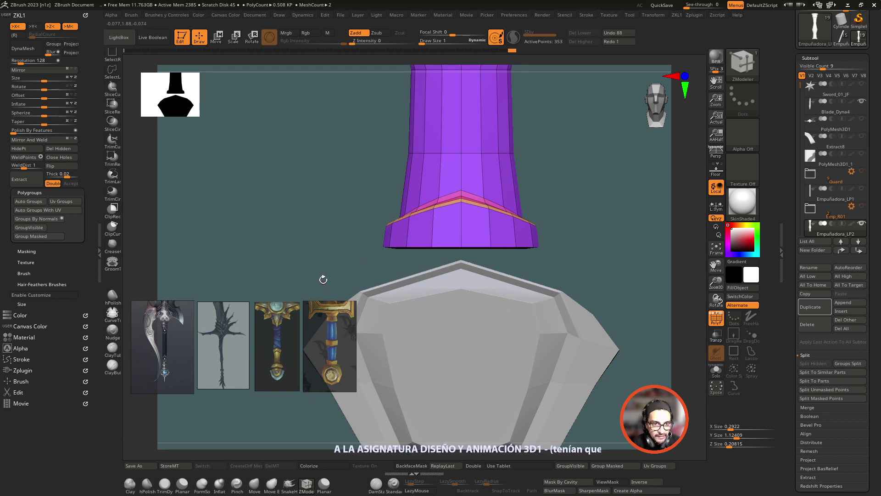
- Mask the handle's upper shaft, leaving the flared end free, and switch to Move
key(ctrl)
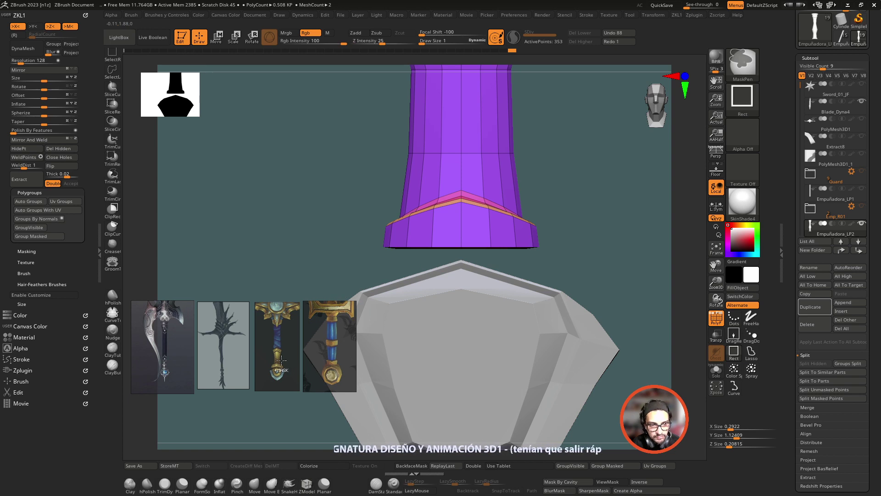
ctrl+drag(362, 267, 455, 228)
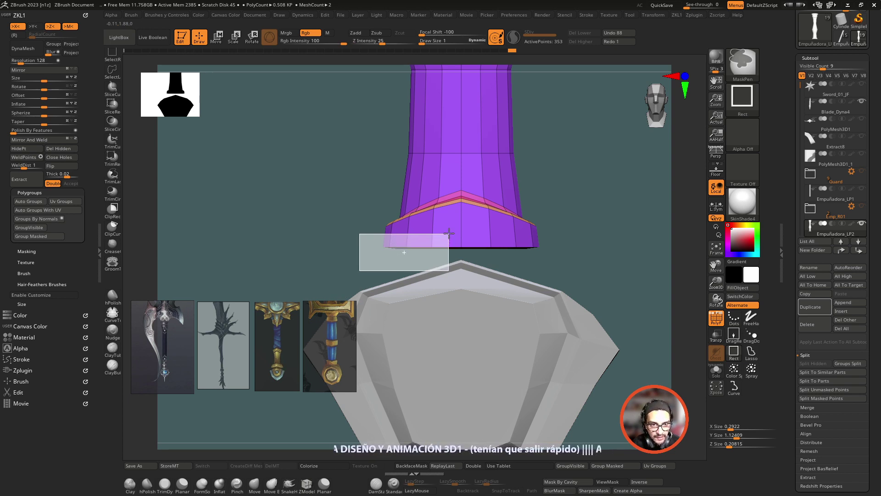
click(217, 41)
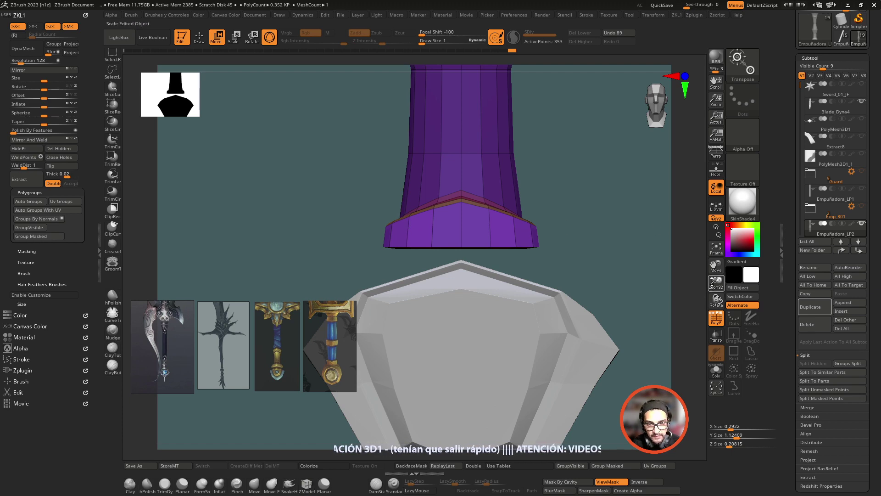
- Move the handle's unmasked bottom end downward toward the guard
drag(713, 282, 716, 299)
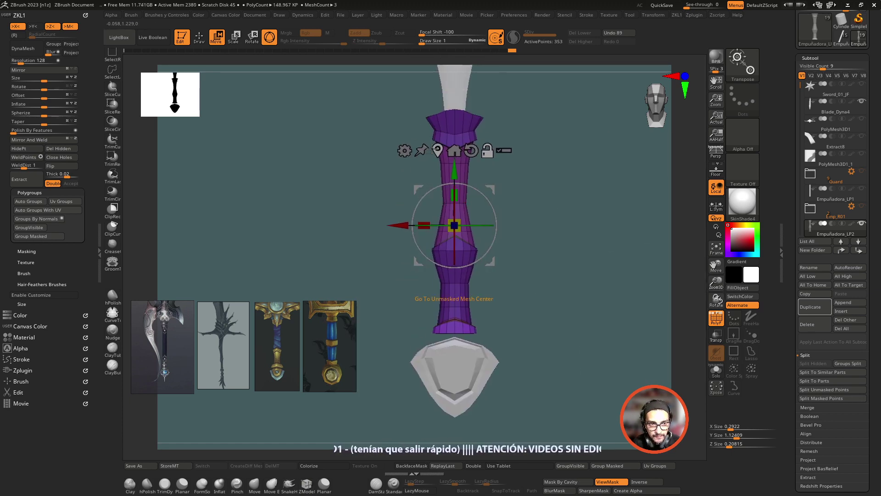
click(435, 149)
mouse_move(714, 283)
mouse_down()
mouse_move(449, 212)
mouse_move(433, 225)
mouse_move(333, 246)
mouse_up()
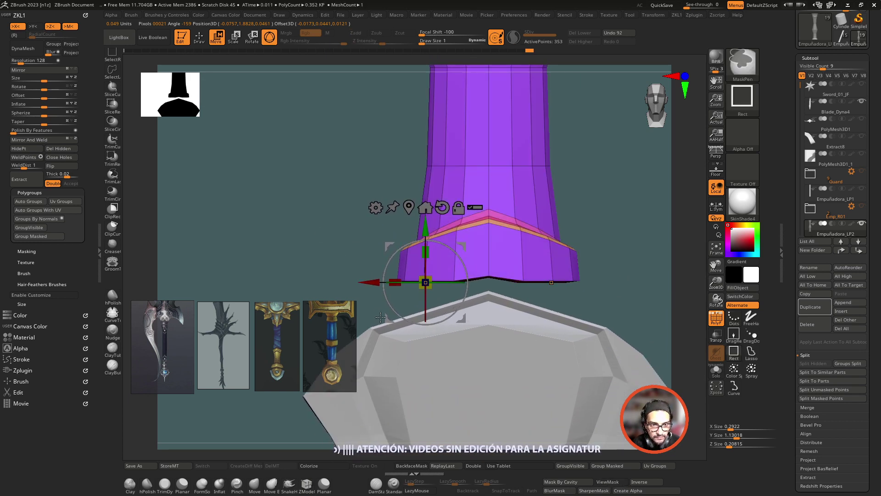
ctrl+drag(376, 315, 445, 262)
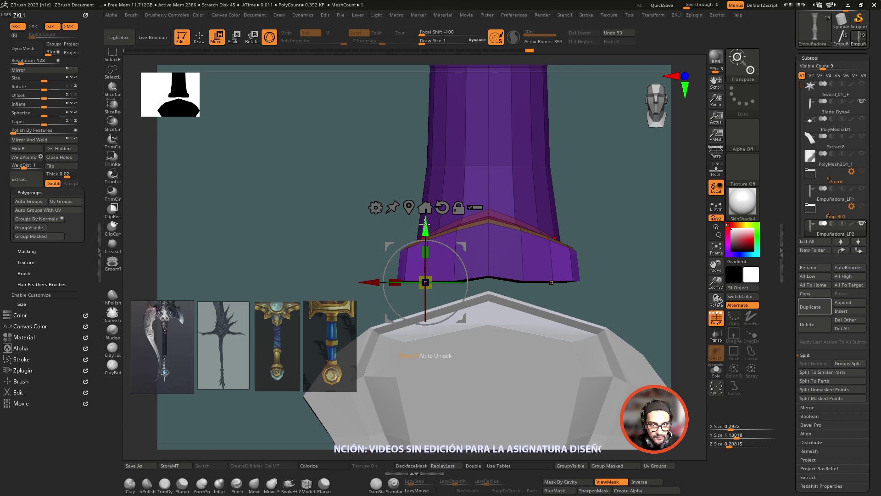
drag(426, 224, 431, 231)
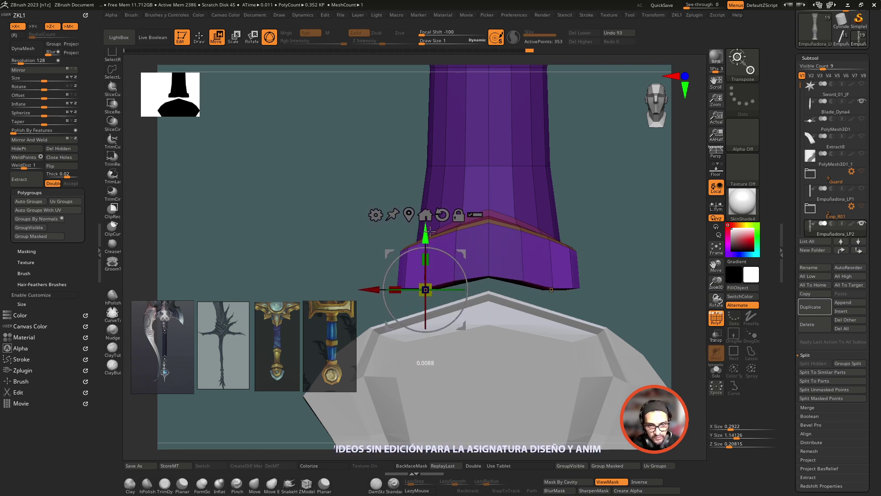
- Remask all but the bottom rim, pull it lower, and solo the handle to inspect its bottom
mouse_move(601, 259)
alt+mouse_down()
mouse_move(590, 221)
mouse_move(579, 270)
alt+mouse_up()
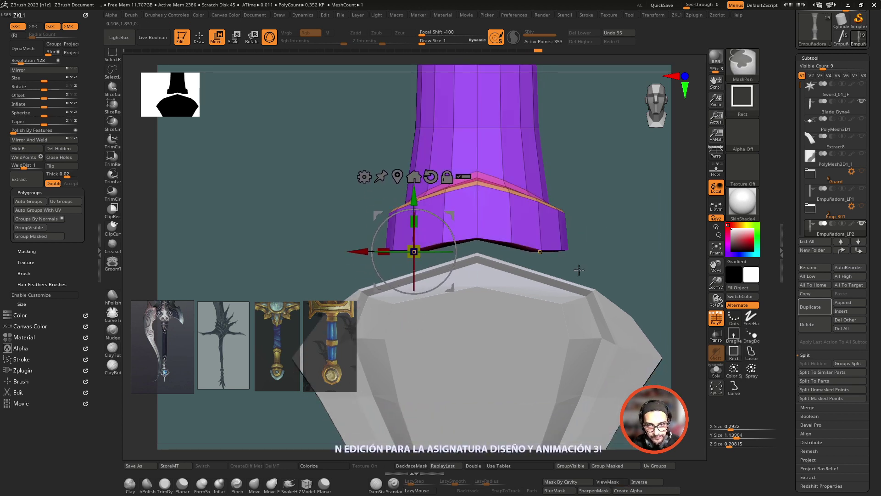
ctrl+drag(596, 234, 556, 275)
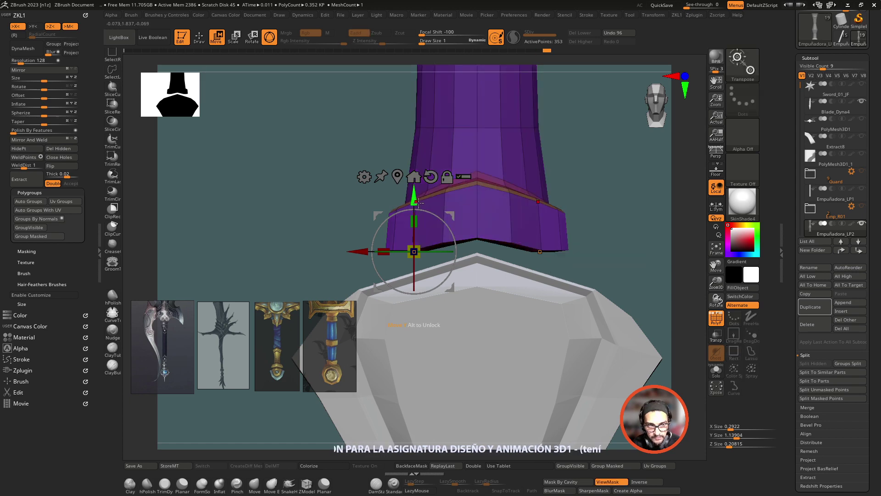
drag(419, 202, 416, 216)
mouse_move(624, 215)
mouse_down()
mouse_move(629, 190)
mouse_move(648, 244)
mouse_move(635, 254)
mouse_up()
click(716, 371)
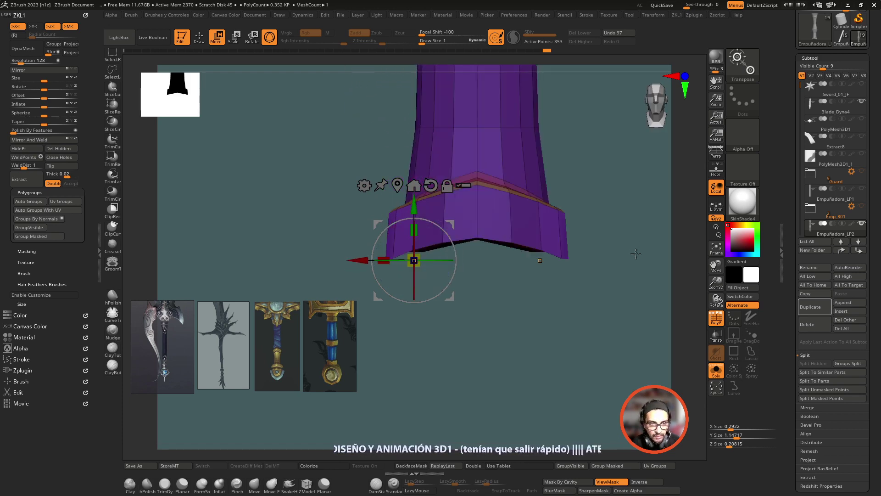
mouse_move(635, 254)
mouse_down()
mouse_move(637, 166)
mouse_move(630, 243)
mouse_up()
- Step back through the undo history, rolling the grip back to a Y size of 1.124
key(ctrl+z)
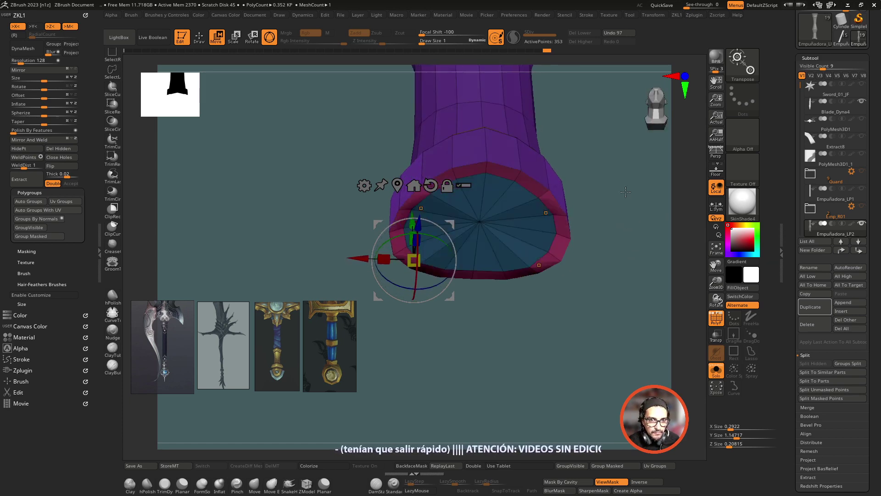
key(ctrl+z)
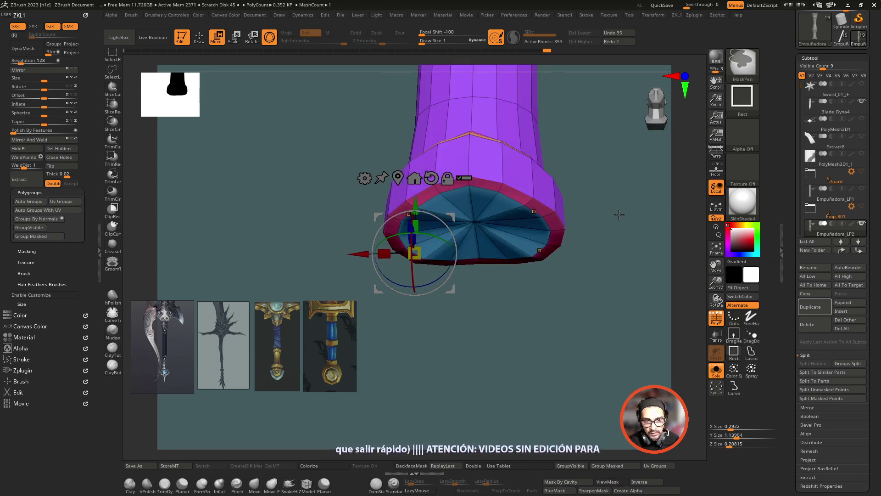
key(ctrl+z)
key(ctrl+z)
key(ctrl+z)
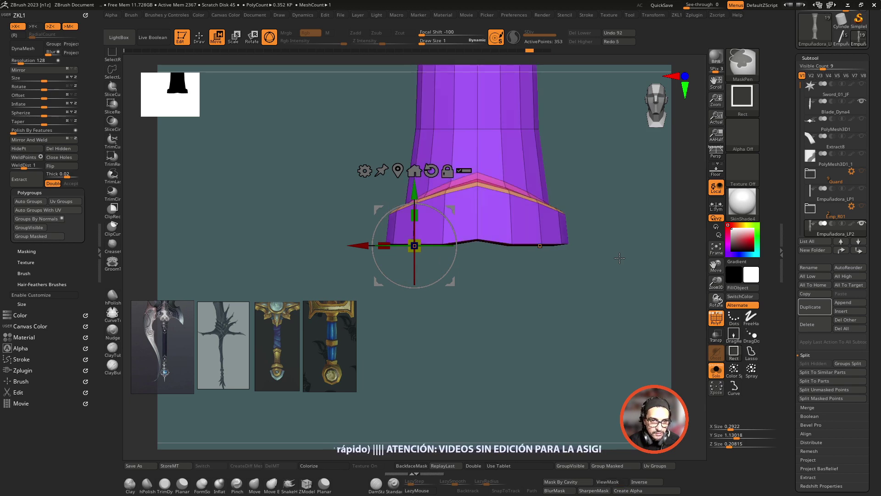
key(ctrl+z)
key(ctrl+z)
key(ctrl+shift+z)
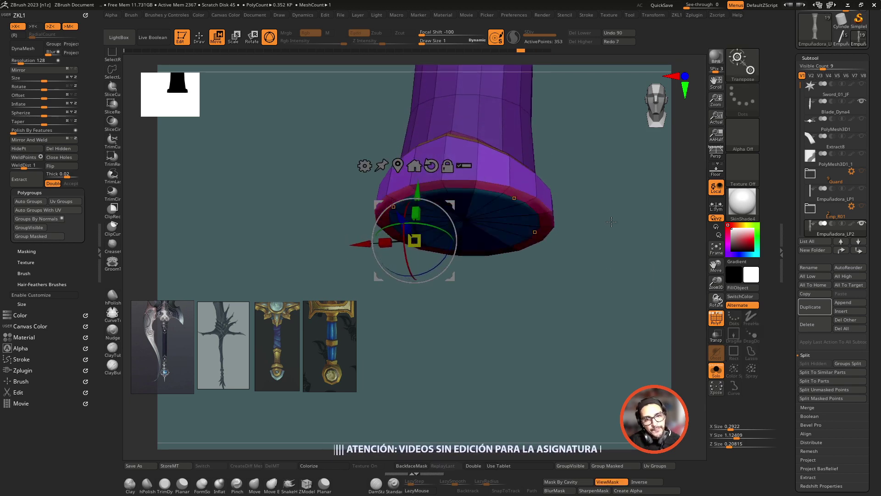
key(ctrl+shift+z)
key(ctrl+z)
key(ctrl+z)
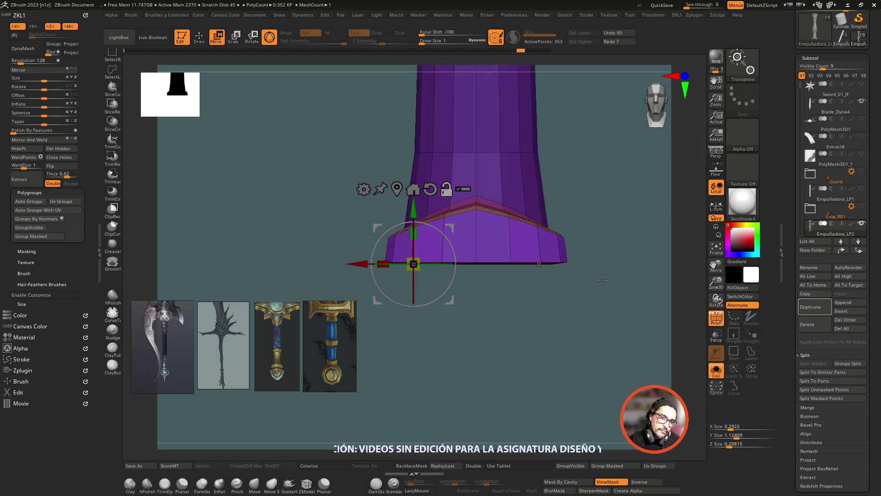
drag(607, 248, 600, 282)
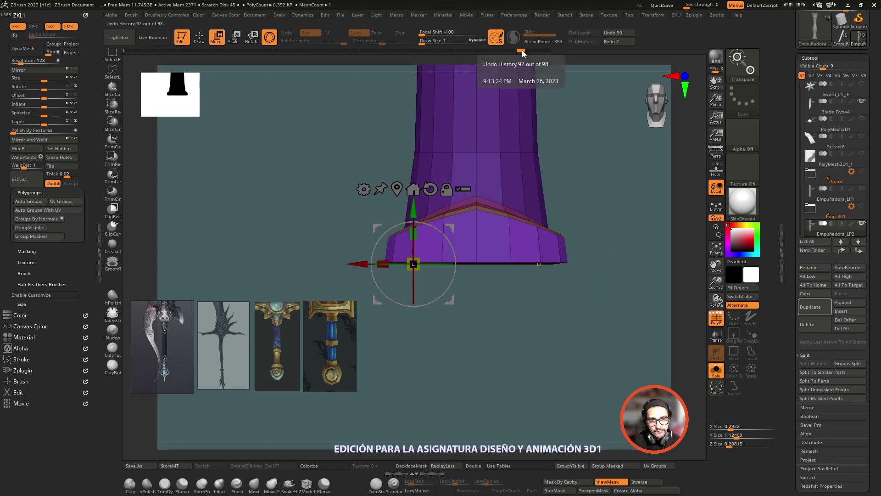
mouse_move(522, 51)
mouse_down()
mouse_move(552, 50)
mouse_move(519, 52)
mouse_up()
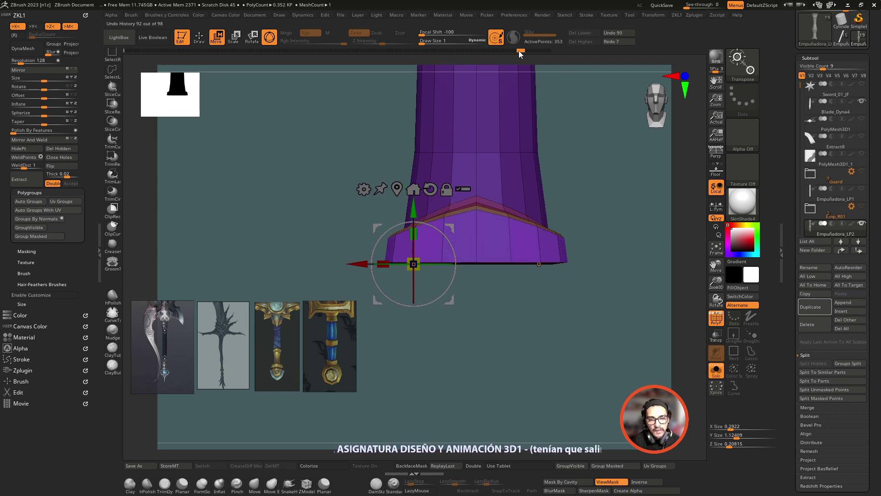
- Toggle ViewMask and Ctrl-drag on the background to clear the grip's mask
ctrl+click(626, 301)
ctrl+click(586, 374)
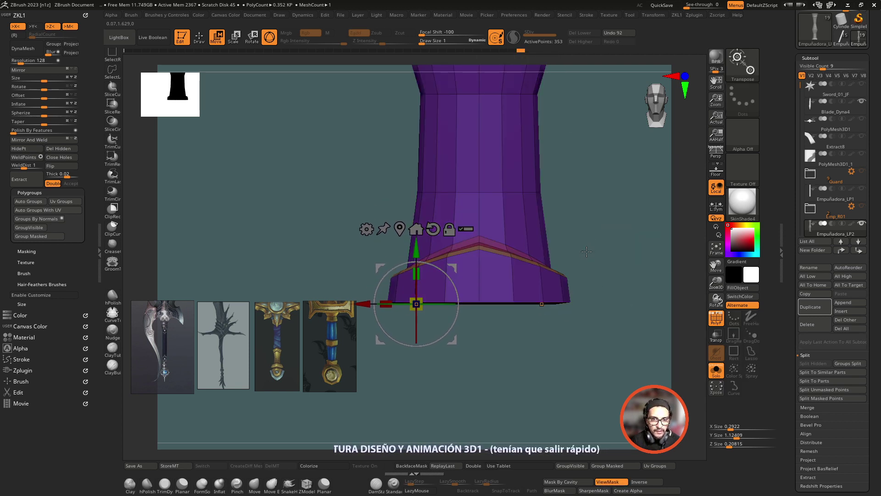
ctrl+drag(358, 410, 647, 281)
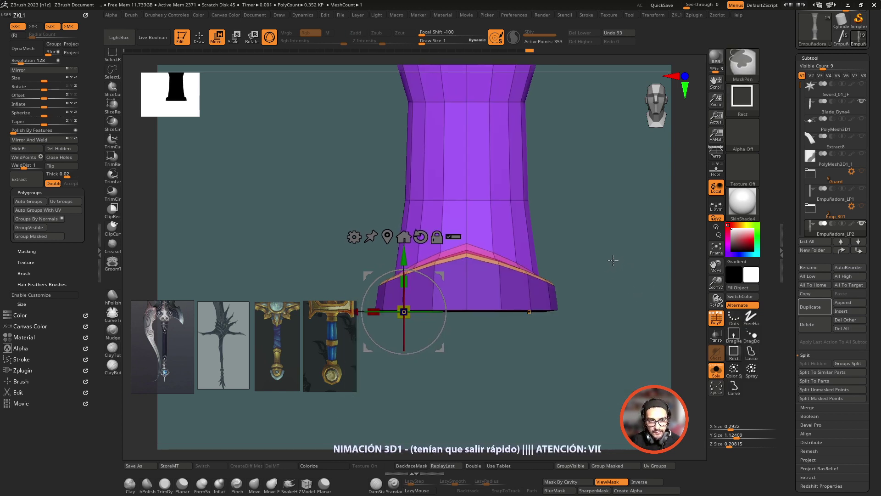
- Mask the upper grip and fit a Deformer cage around the base, selecting its bottom point
ctrl+click(342, 226)
click(353, 237)
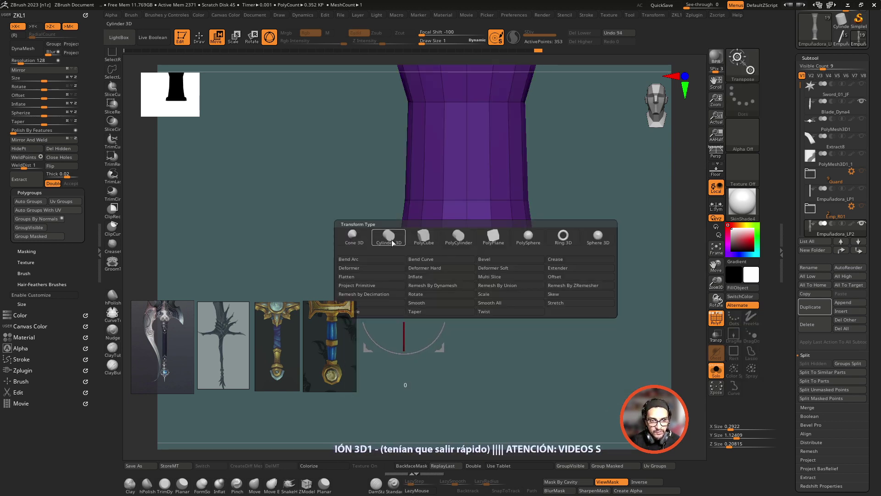
click(388, 270)
alt+drag(591, 350, 631, 281)
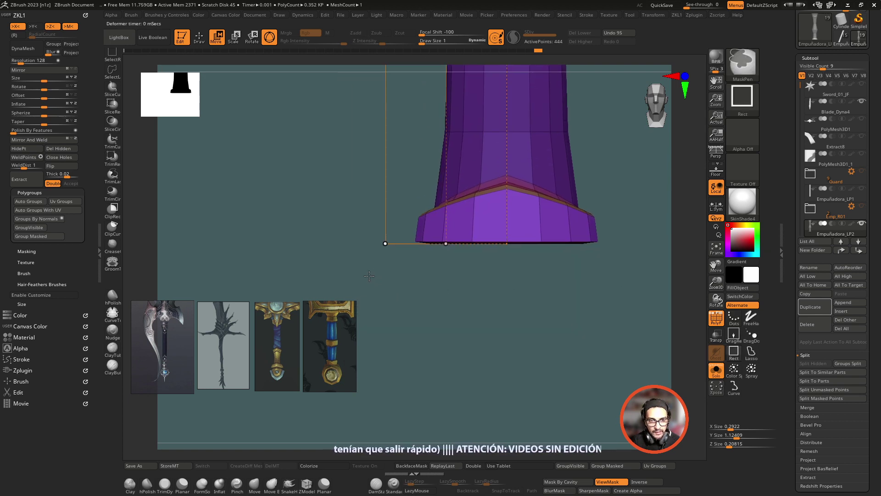
ctrl+drag(415, 296, 486, 213)
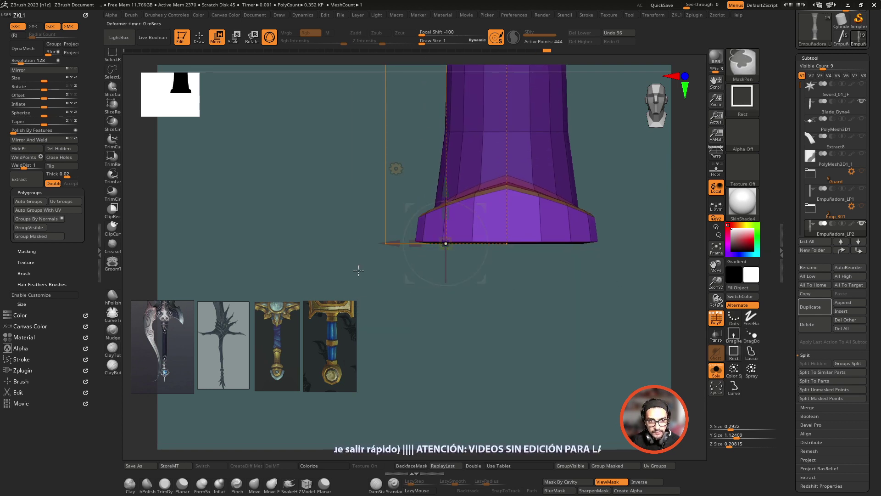
ctrl+drag(361, 275, 469, 223)
- Drag the base's bottom edge lower, briefly reaching Y 1.163 before undoing back to 1.125
click(386, 243)
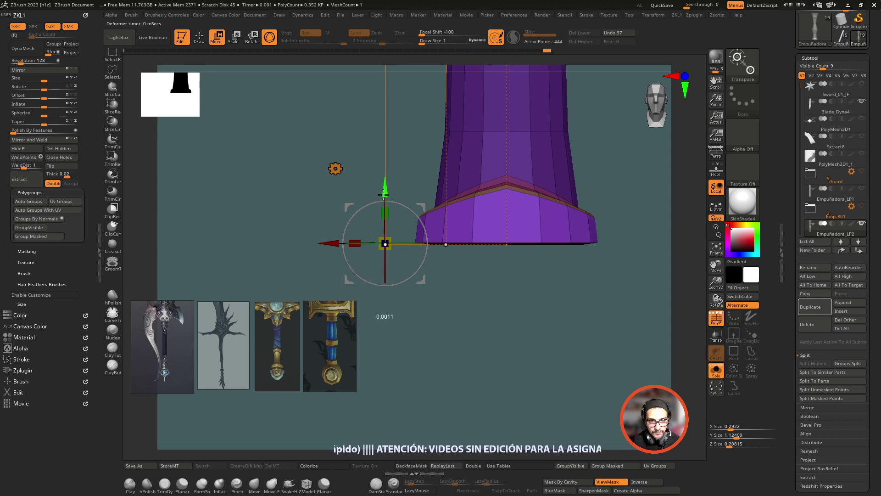
drag(386, 190, 387, 198)
key(ctrl+z)
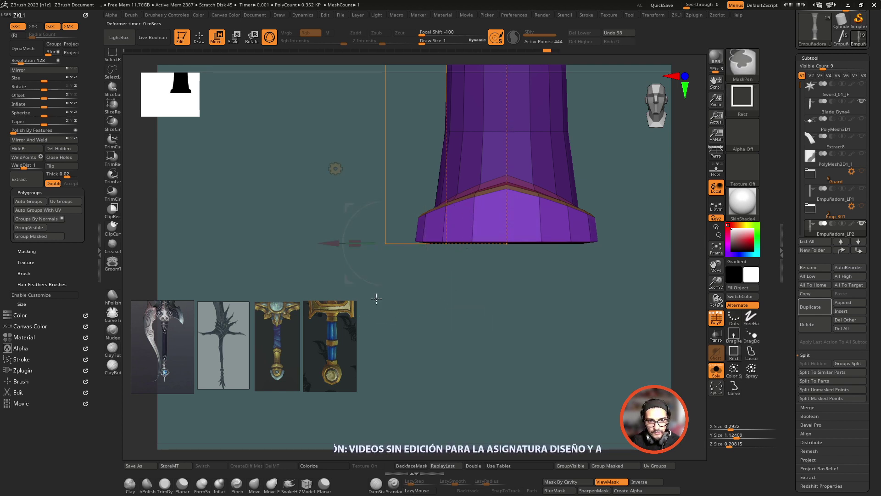
mouse_move(386, 190)
mouse_down()
mouse_move(388, 210)
mouse_move(386, 197)
mouse_up()
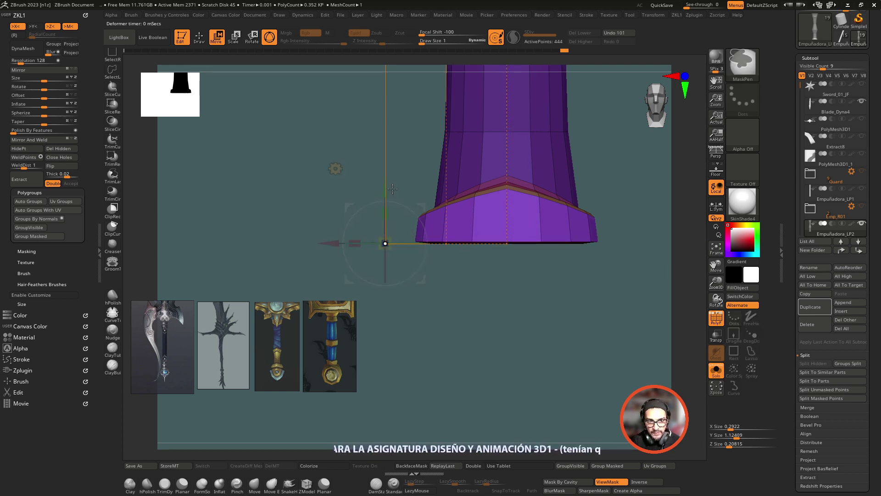
drag(385, 186, 390, 212)
drag(383, 265, 499, 202)
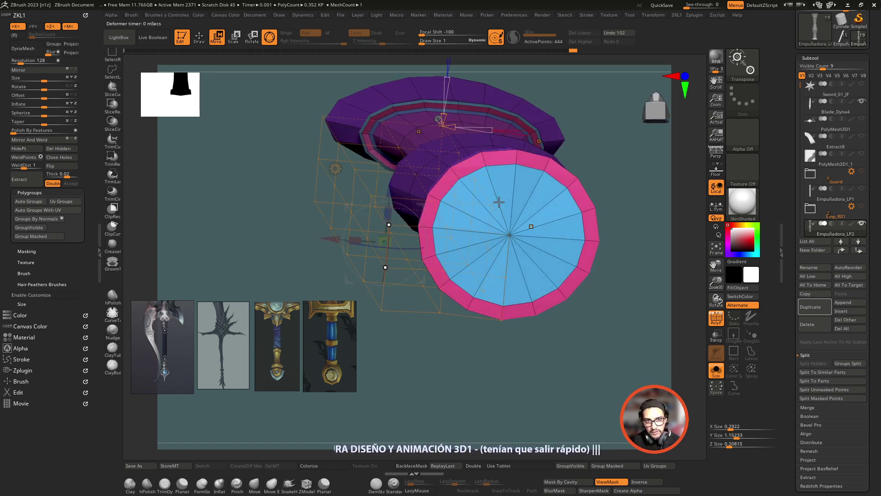
key(ctrl+z)
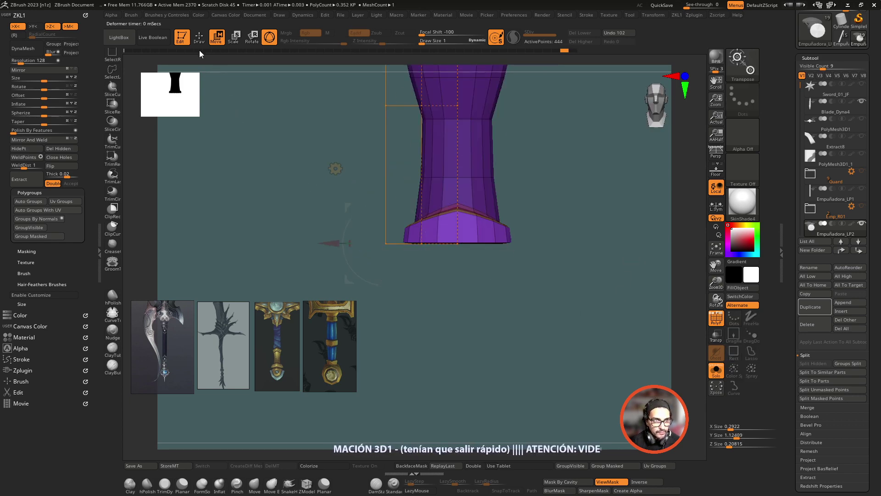
- Clear the grip's mask, switch to Move, and delete the gizmo's deformer cage
key(q)
ctrl+drag(592, 312, 599, 292)
drag(716, 281, 709, 293)
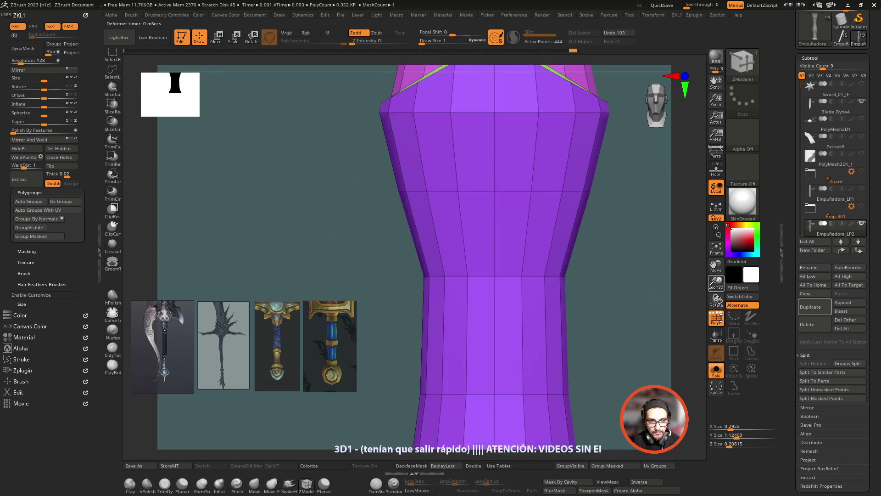
mouse_move(665, 342)
mouse_down()
mouse_move(619, 185)
mouse_move(397, 291)
mouse_move(465, 231)
mouse_up()
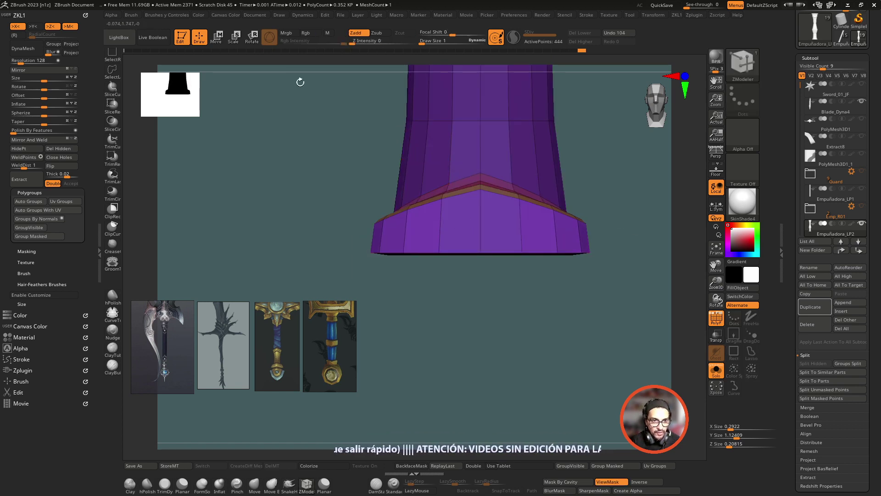
click(223, 41)
drag(487, 317, 567, 373)
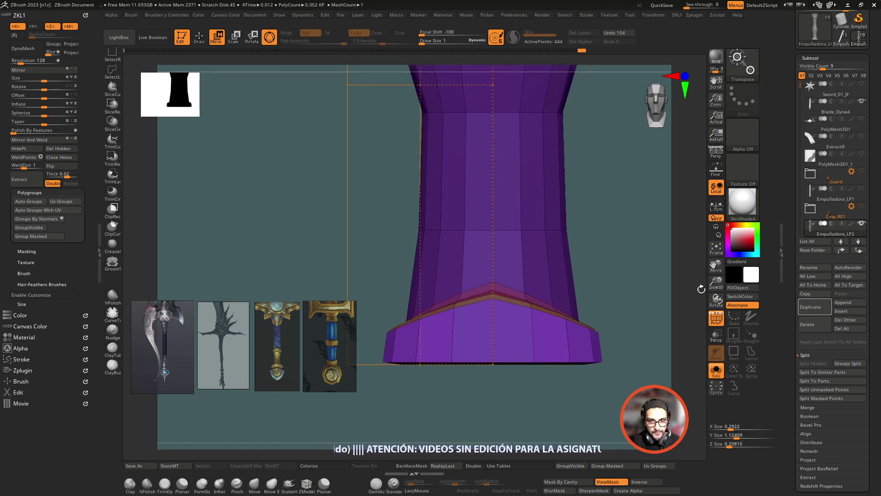
drag(716, 283, 400, 316)
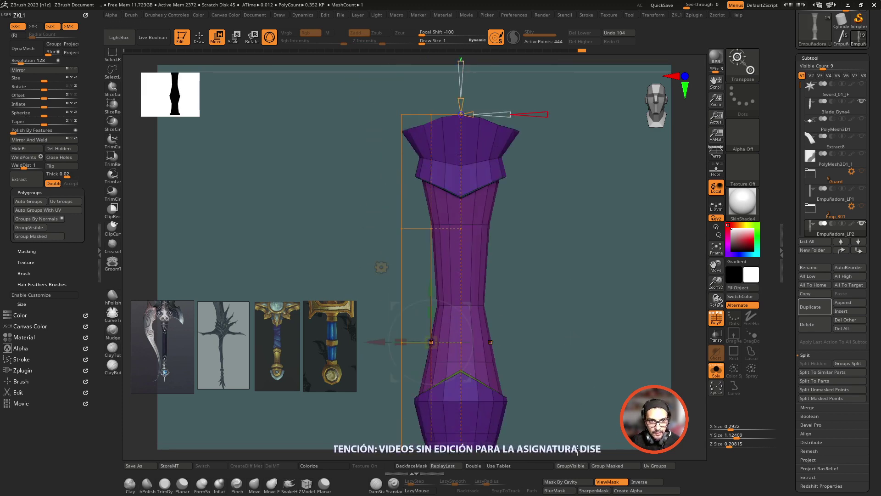
click(382, 305)
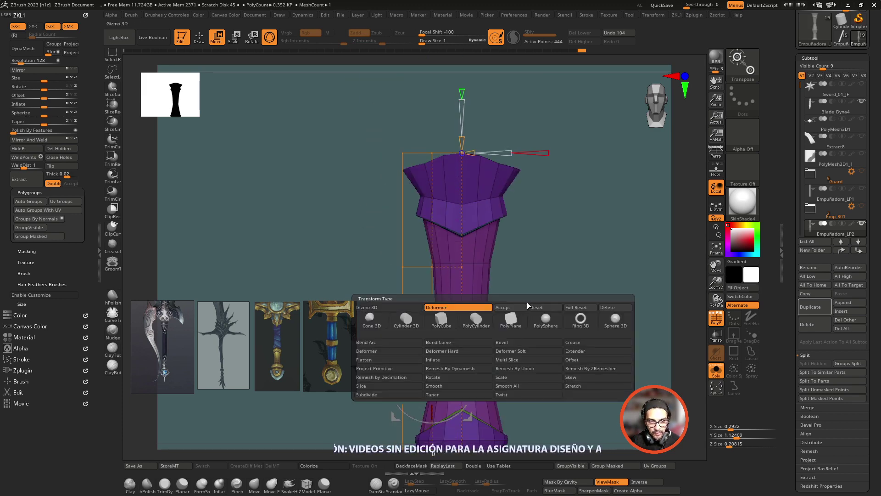
click(604, 307)
alt+drag(467, 294, 467, 118)
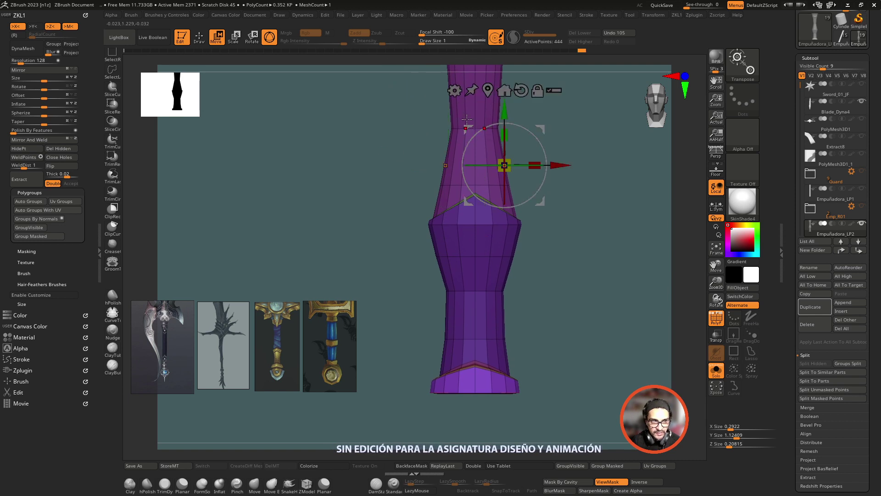
- Mask all but the bottom cap and move the unmasked part to lengthen the grip
key(ctrl+z)
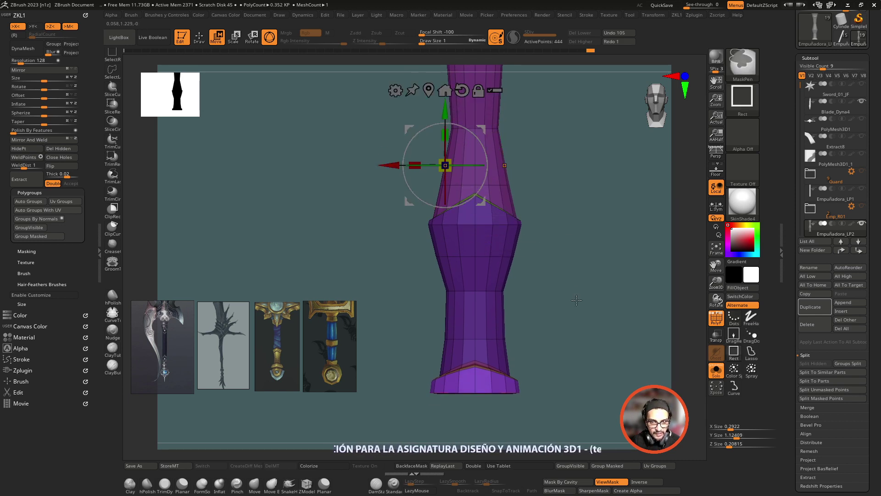
key(ctrl+shift+z)
ctrl+drag(431, 363, 471, 285)
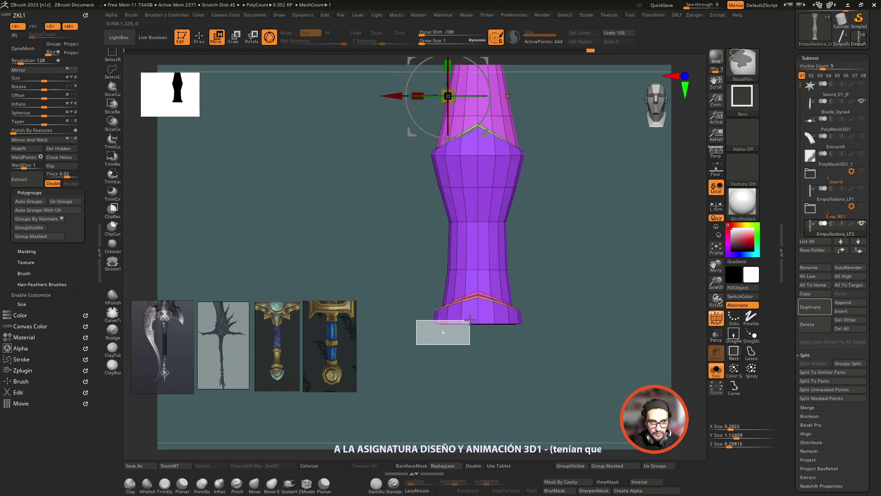
drag(455, 72, 461, 93)
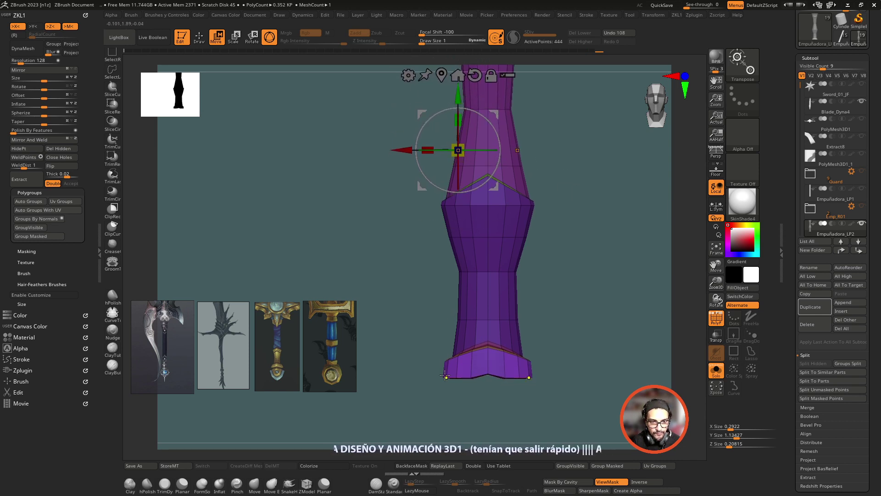
ctrl+drag(431, 407, 459, 373)
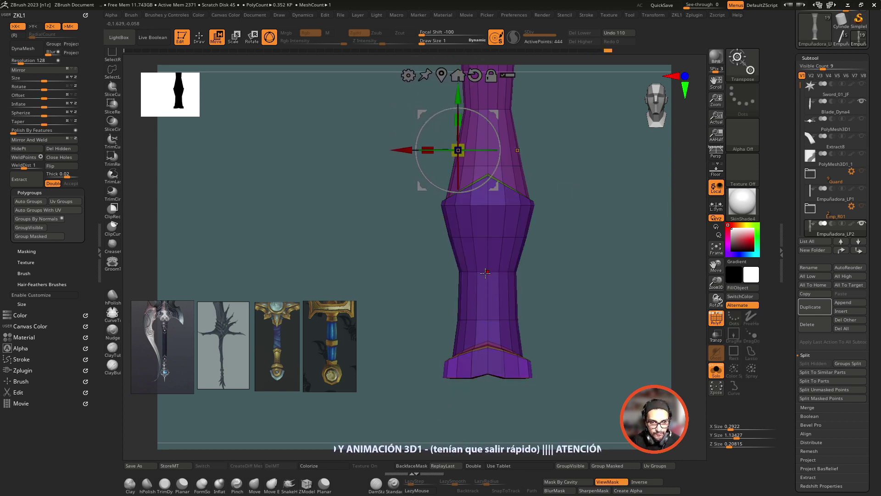
drag(461, 109, 465, 105)
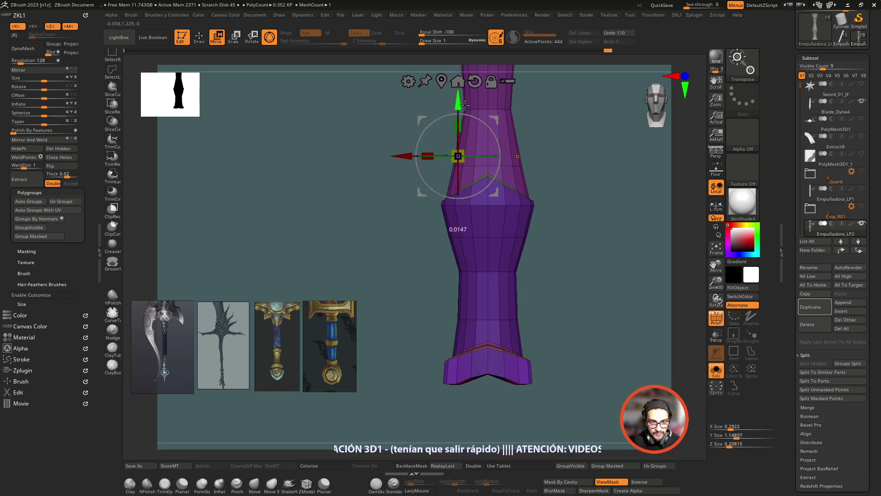
alt+right_drag(466, 343, 466, 287)
ctrl+drag(444, 358, 461, 317)
- Remask the upper grip and nudge the bottom section lower twice, reaching about 1.161 in Y
alt+right_drag(539, 82, 539, 129)
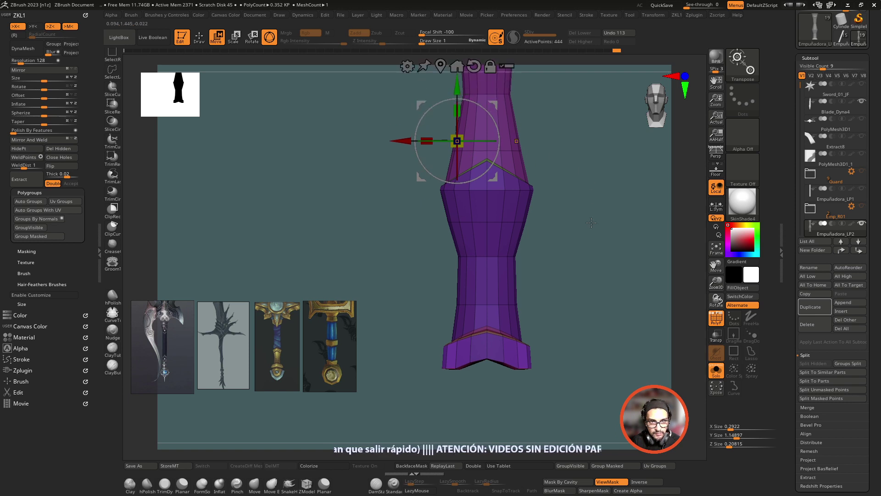
click(440, 73)
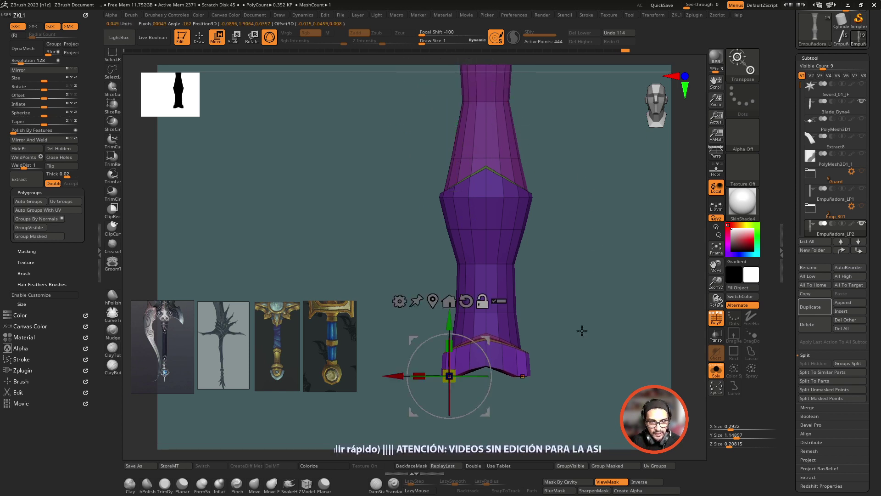
alt+right_drag(457, 316, 457, 258)
drag(456, 259, 458, 257)
drag(714, 283, 715, 266)
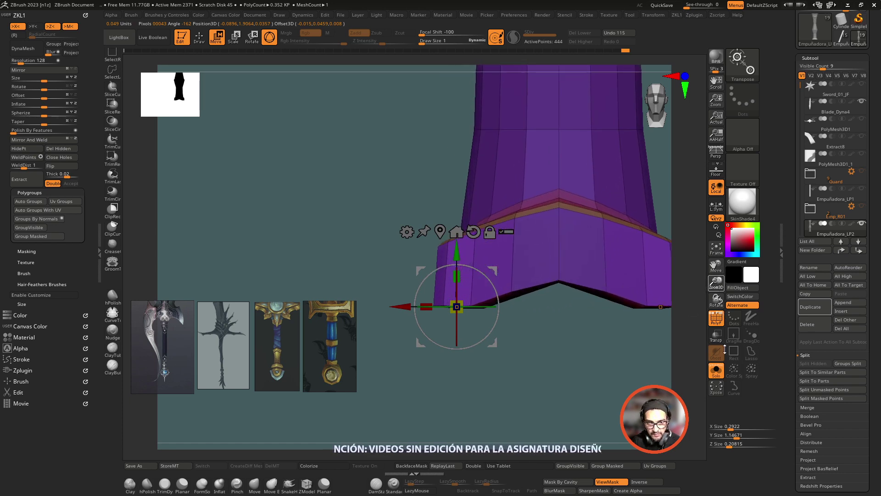
ctrl+drag(381, 376, 395, 388)
ctrl+drag(456, 286, 456, 286)
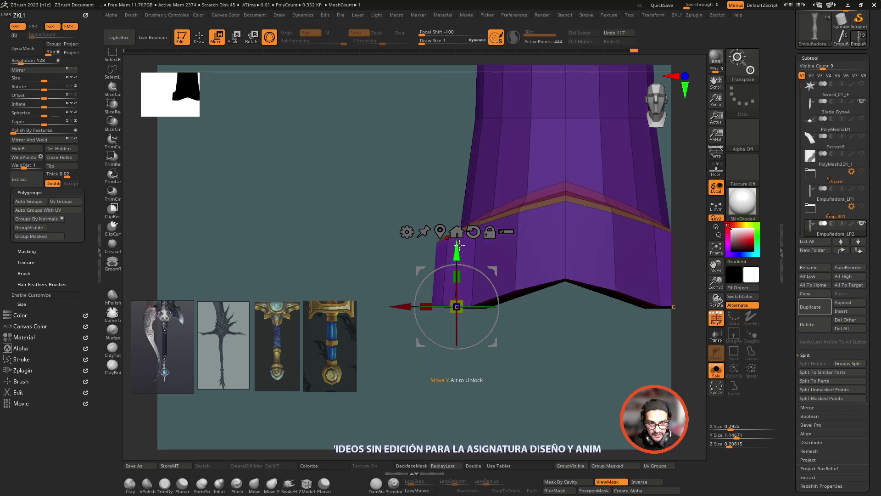
drag(457, 249, 457, 253)
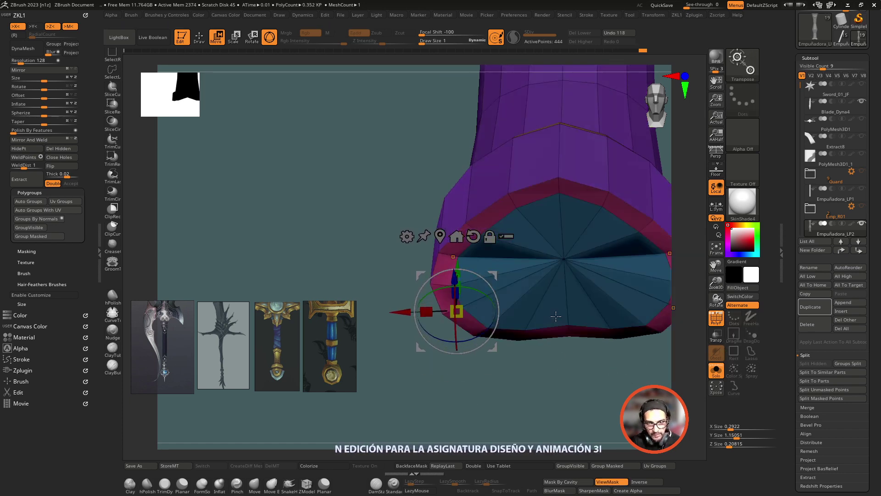
mouse_move(527, 377)
mouse_down()
mouse_move(592, 398)
mouse_move(494, 374)
mouse_move(521, 362)
mouse_move(524, 390)
mouse_move(577, 354)
mouse_move(535, 260)
mouse_move(593, 391)
mouse_move(614, 313)
mouse_move(561, 224)
mouse_up()
- Switch to ZModeler in Draw mode and undo the trial extrusion
key(q)
key(b)
key(z)
key(m)
key(ctrl+z)
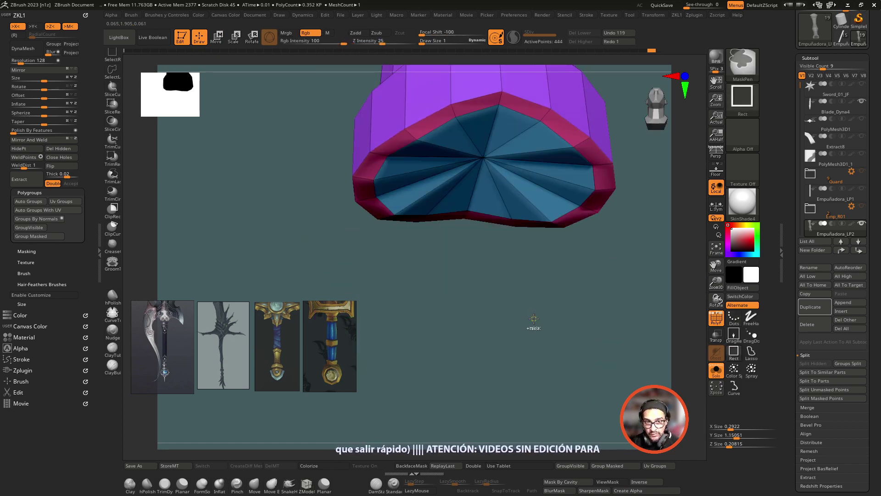
key(ctrl+z)
- Undo the remaining bottom-block edits, returning the grip to Y 1.125 with its flat cap
key(ctrl+z)
drag(535, 315, 542, 354)
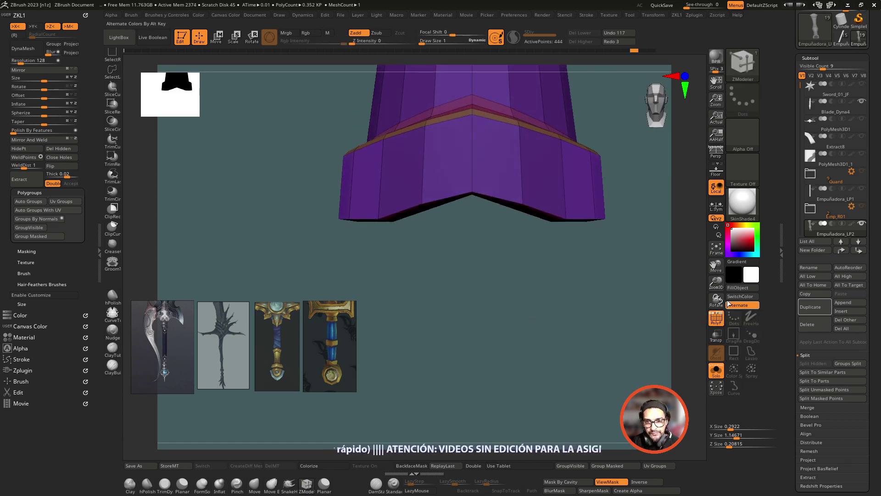
key(ctrl+z)
key(ctrl+z)
key(ctrl+z)
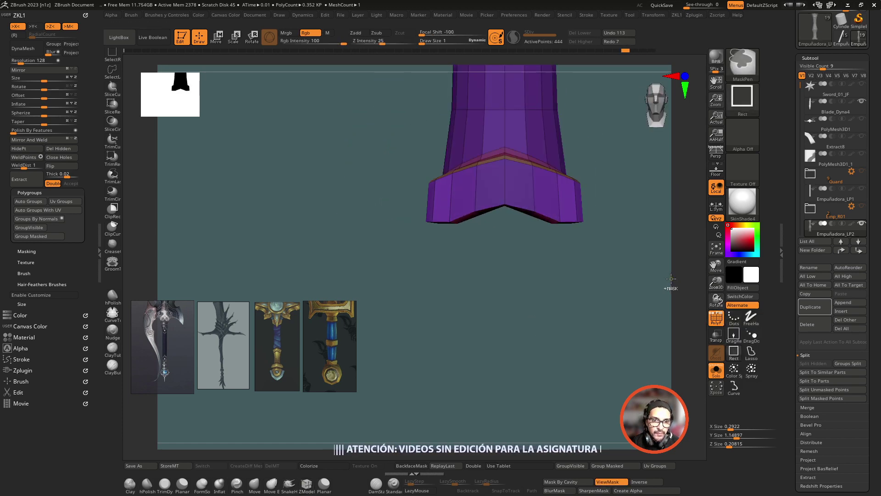
key(ctrl+z)
key(ctrl+z)
key(ctrl+z)
key(ctrl+z)
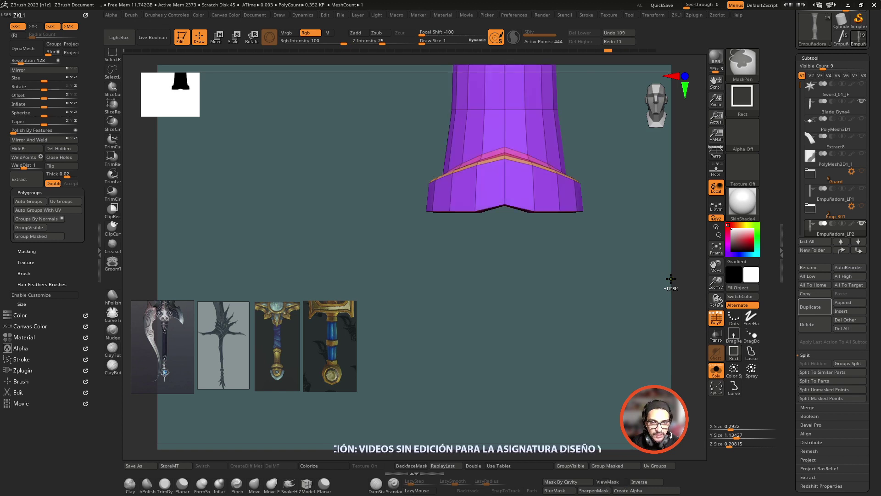
key(ctrl+z)
key(ctrl+z)
key(ctrl+z)
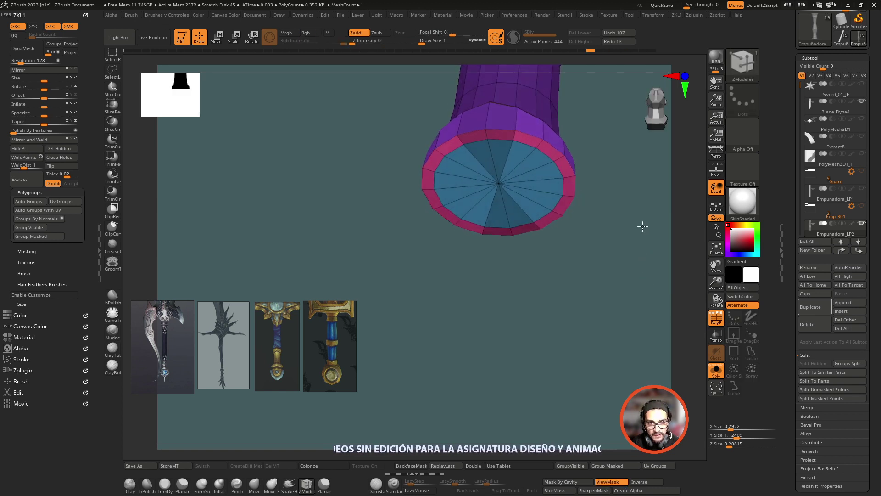
key(ctrl+z)
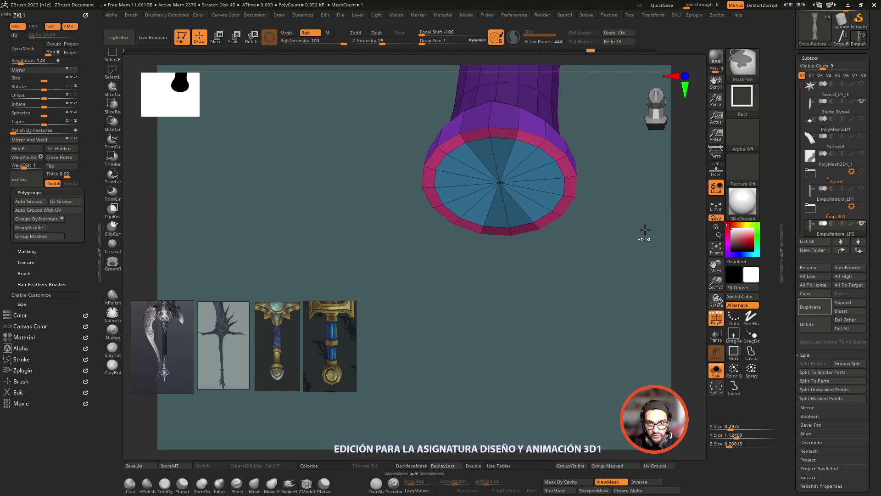
key(ctrl+z)
mouse_move(643, 228)
mouse_down()
mouse_move(647, 285)
mouse_move(628, 320)
mouse_move(597, 244)
mouse_up()
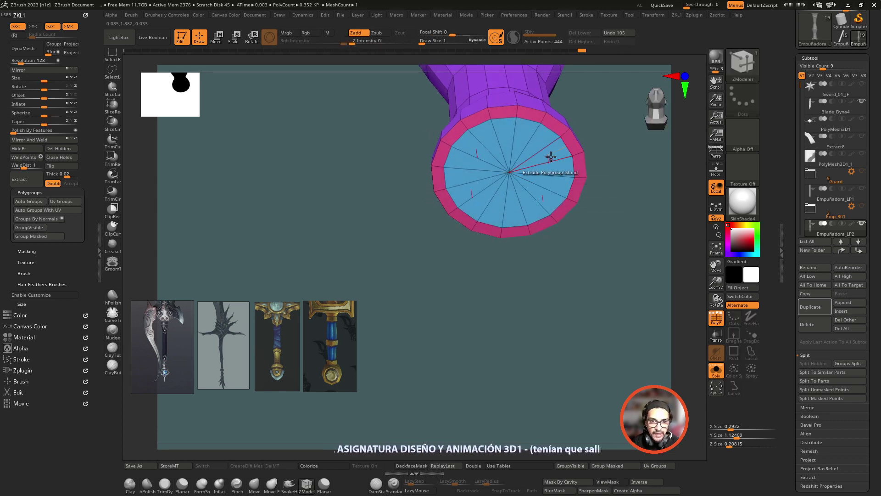
- Delete the grip's blue end cap and its pink ring with ZModeler Delete Polygroup Island
key(space)
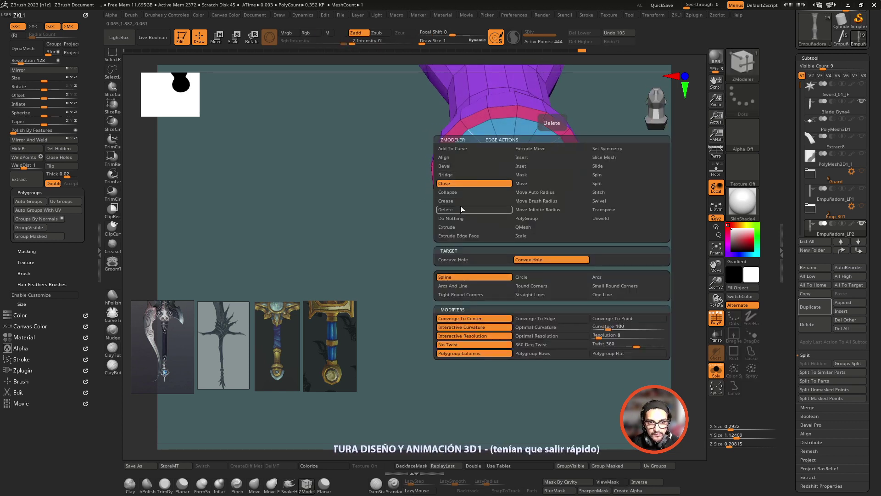
click(461, 208)
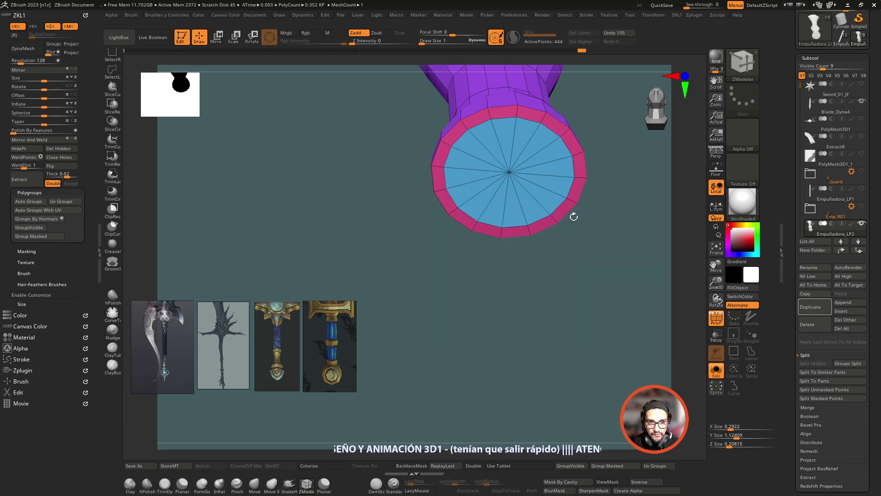
key(space)
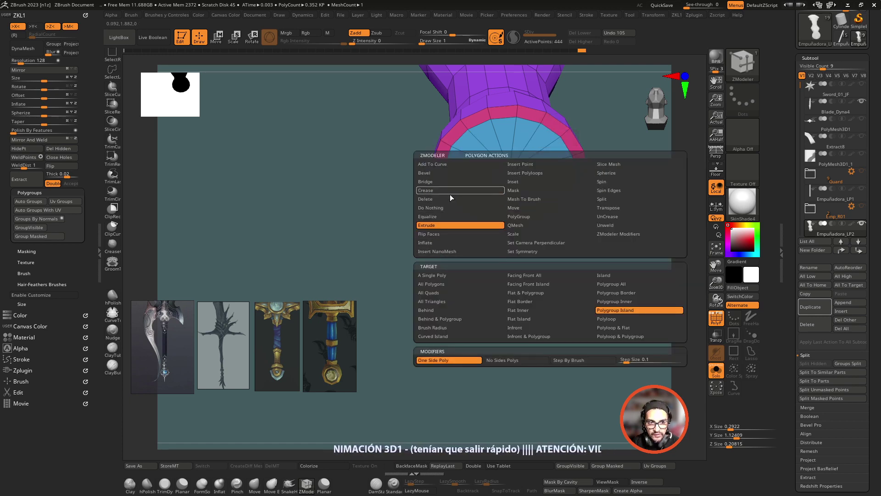
click(453, 199)
click(555, 193)
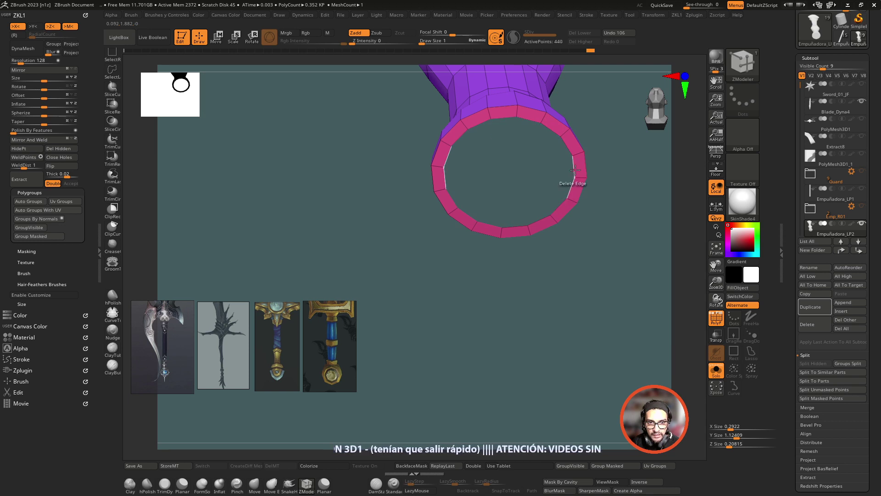
click(579, 168)
mouse_move(579, 168)
shift+mouse_down()
mouse_move(586, 342)
mouse_move(607, 330)
shift+mouse_up()
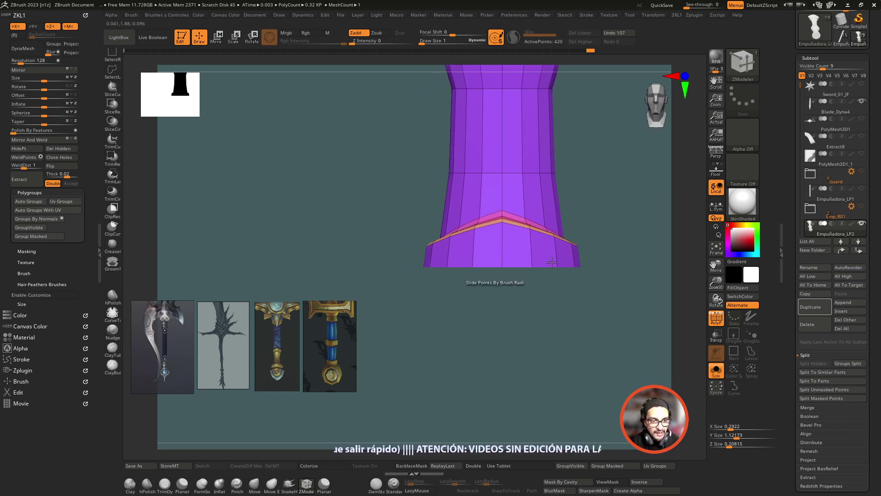
- Rectangle-mask the grip, leaving only its flared bottom section unmasked for moving
key(ctrl)
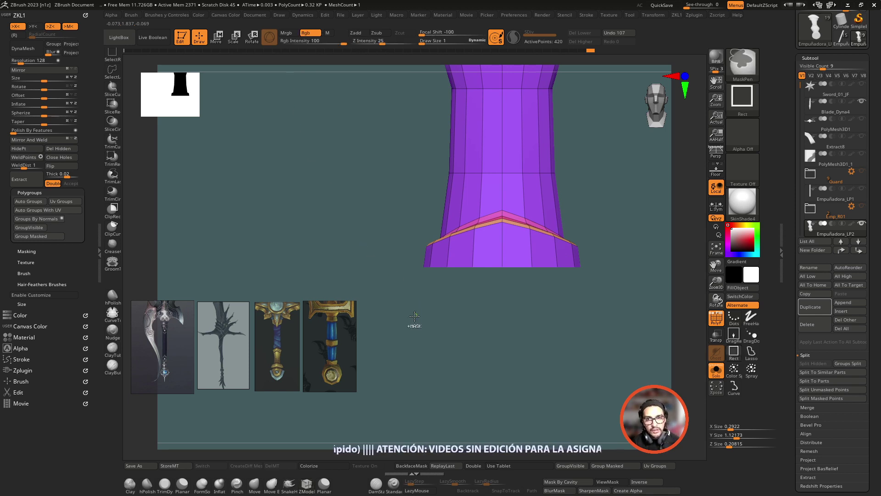
ctrl+drag(391, 311, 569, 255)
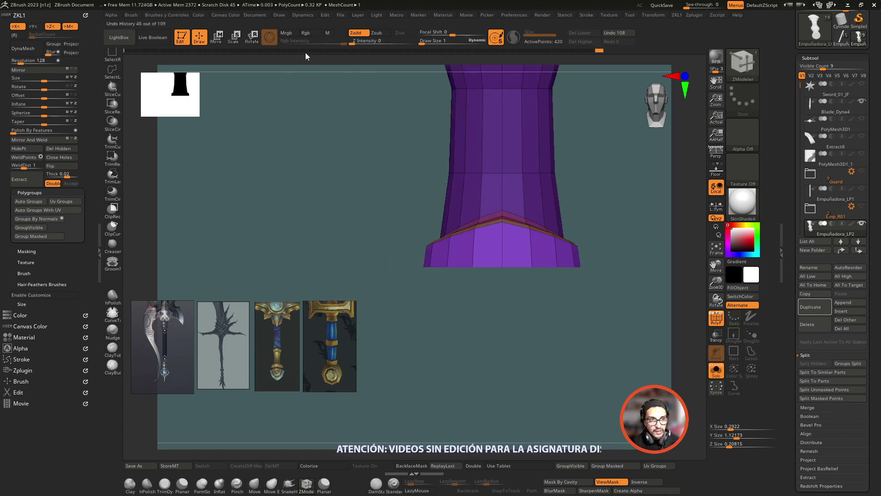
click(217, 40)
key(f)
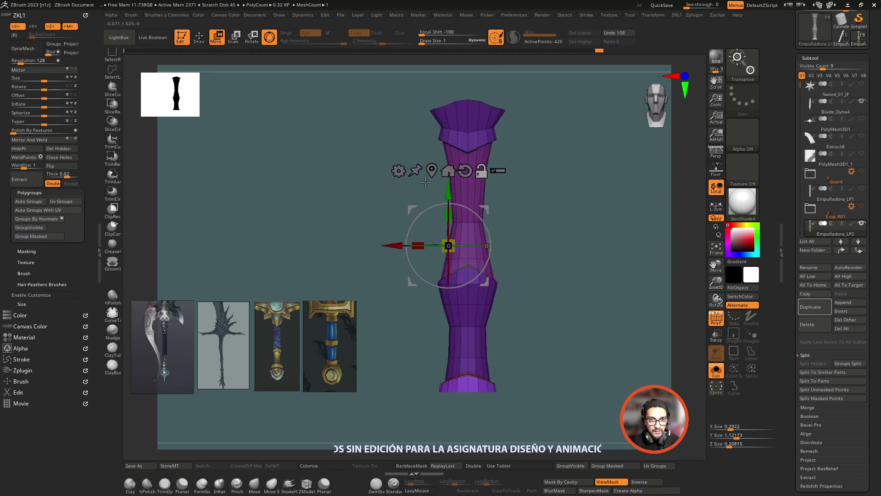
click(431, 168)
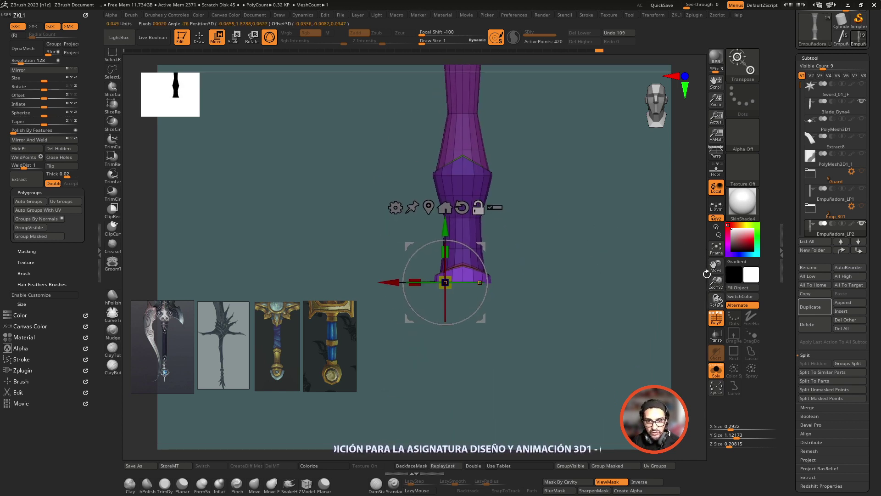
- Pull the bottom section down to lengthen the grip to Y about 1.172, then clear the mask
drag(707, 274, 480, 199)
drag(449, 236, 448, 265)
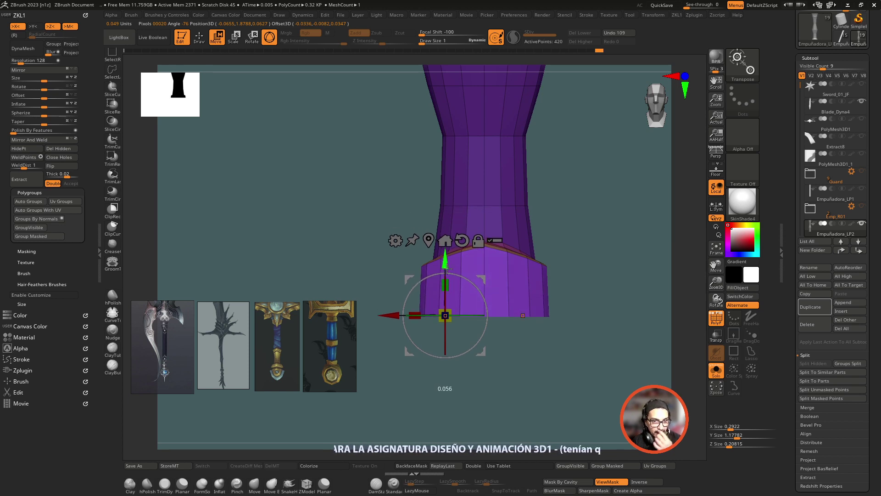
click(201, 46)
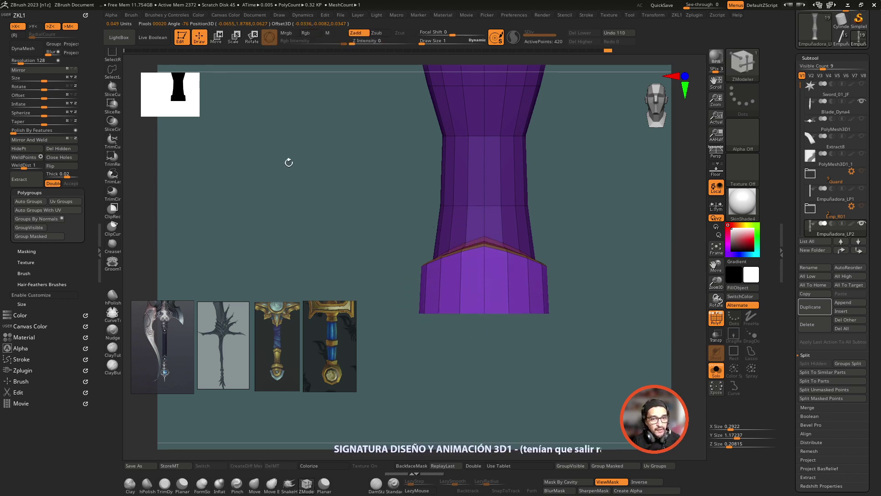
ctrl+drag(287, 191, 327, 222)
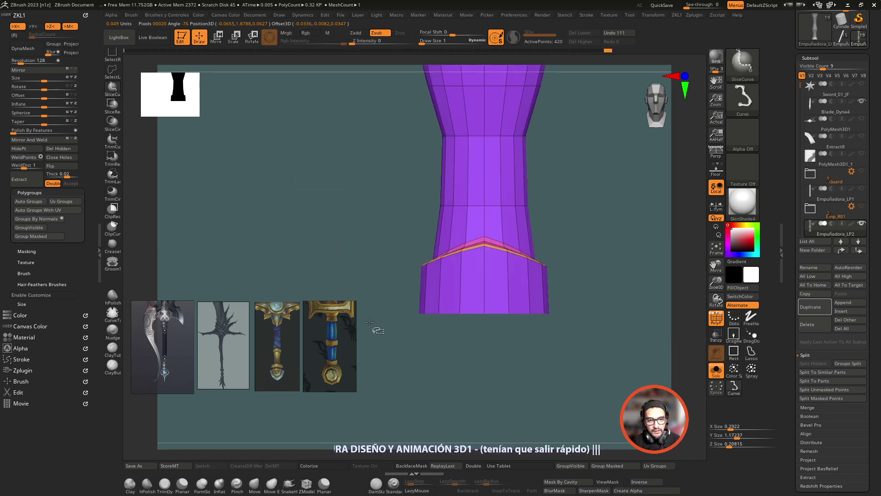
mouse_move(380, 332)
ctrl+shift+mouse_down()
mouse_move(497, 276)
mouse_move(526, 274)
mouse_move(496, 290)
ctrl+shift+mouse_up()
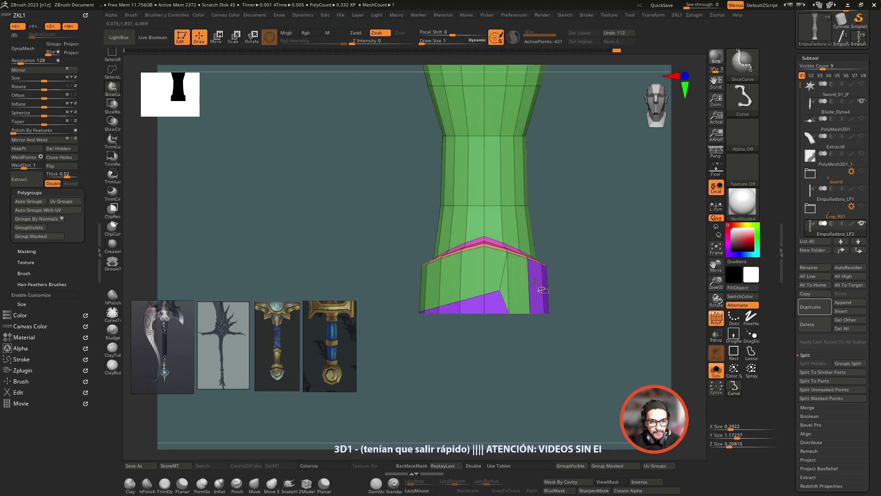
- Mirror and weld the grip, then delete its purple bottom polygroup
click(49, 140)
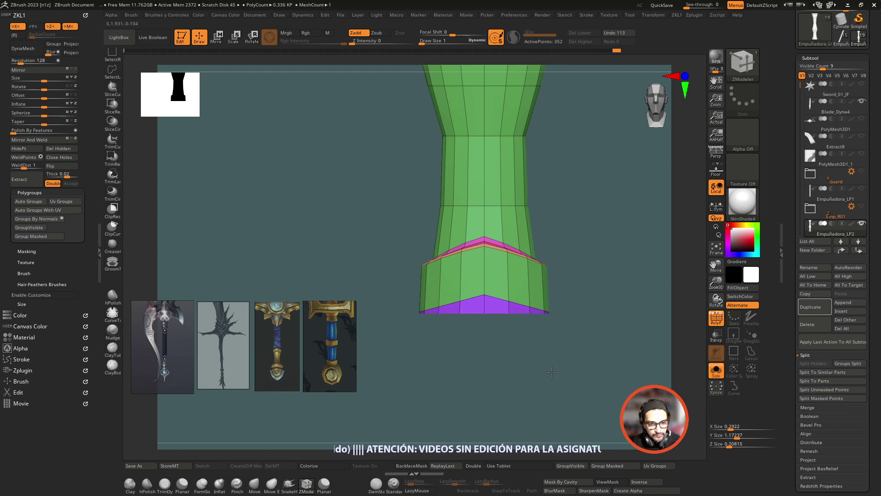
right_drag(429, 279, 495, 272)
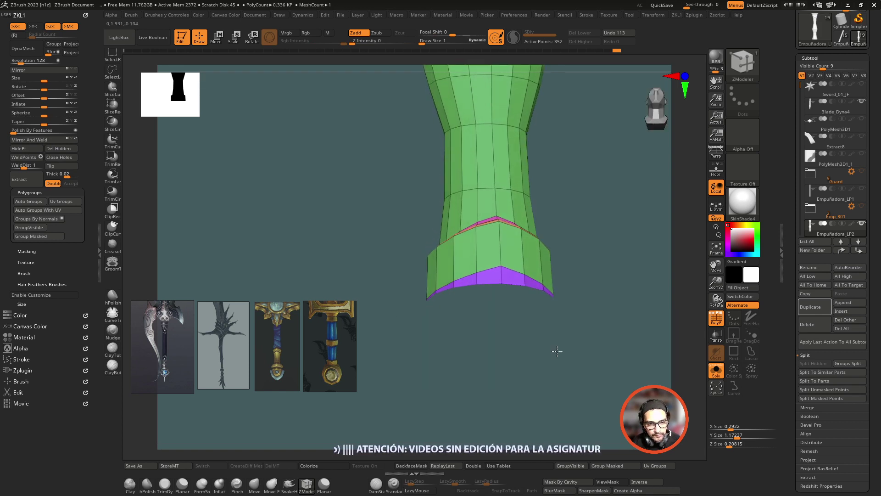
click(492, 275)
drag(561, 323, 611, 314)
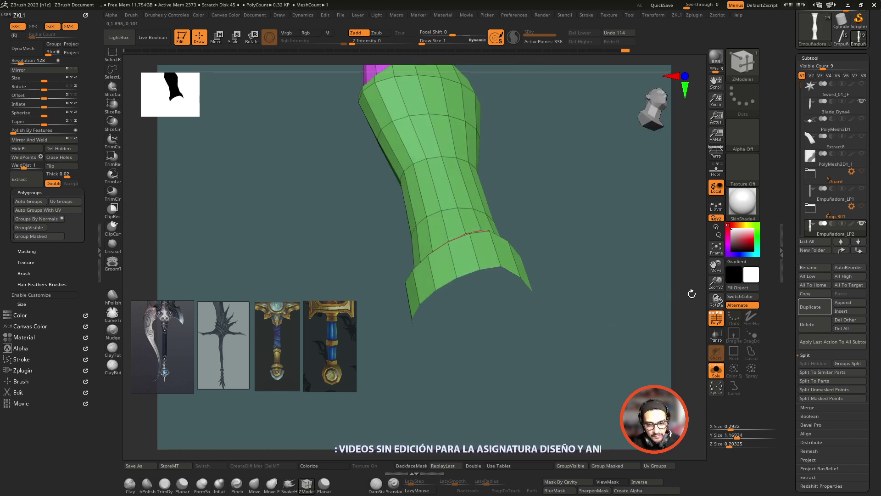
drag(692, 294, 582, 286)
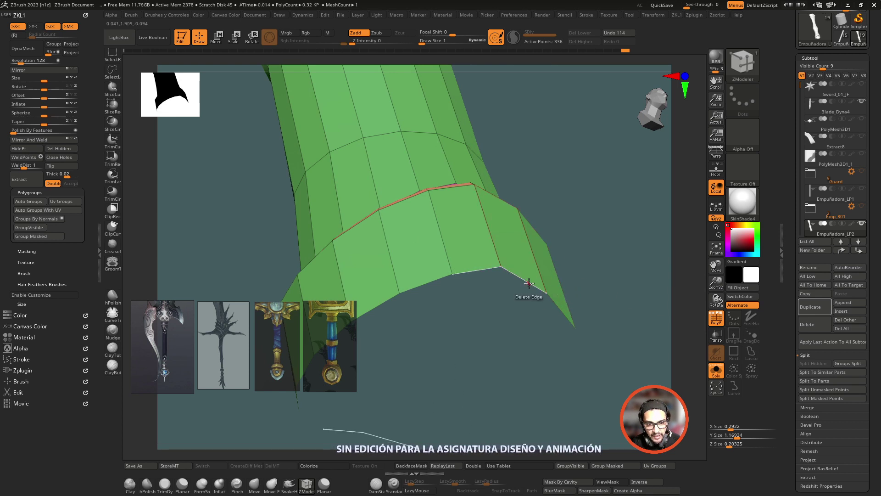
- Cap the open tube end with a convex triangle fan using ZModeler Close Hole
key(space)
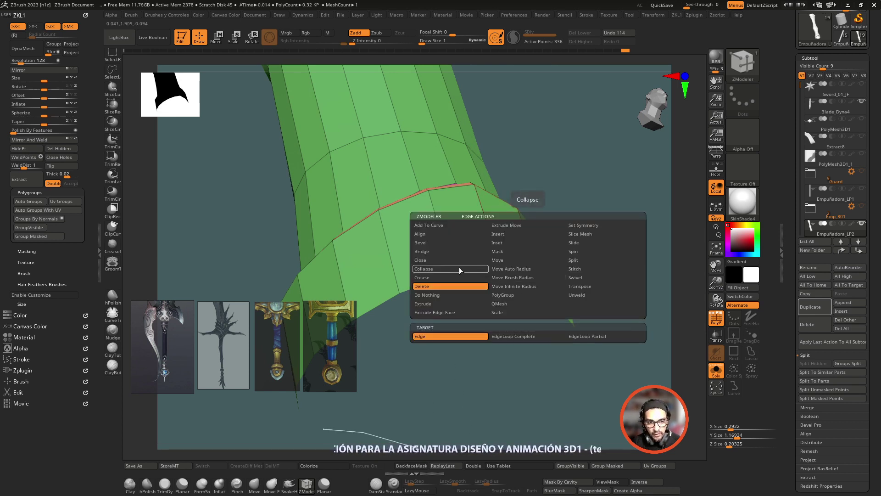
click(436, 260)
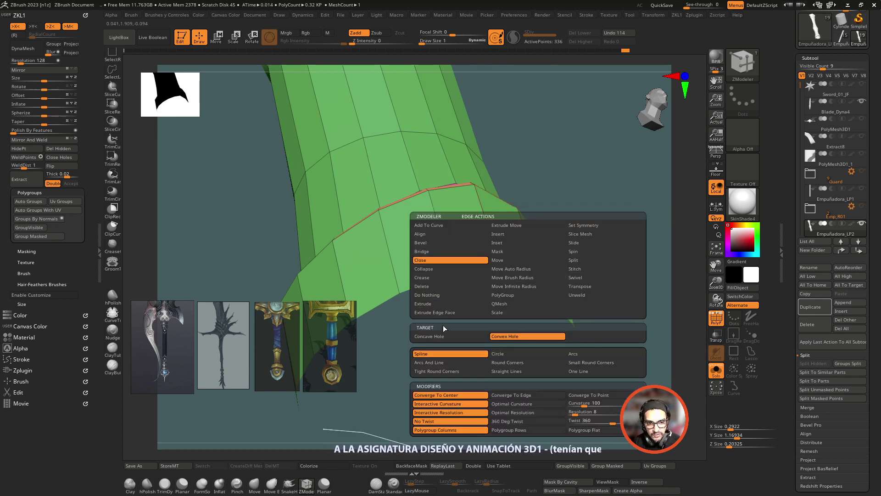
click(487, 191)
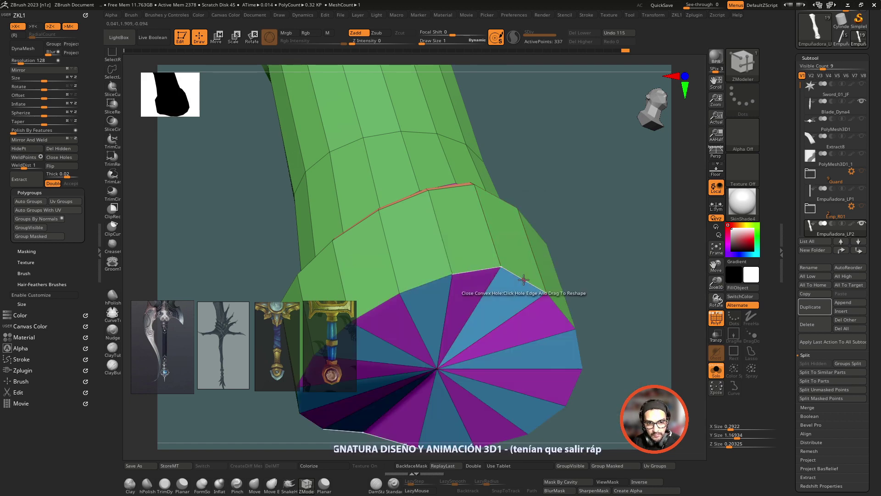
mouse_move(597, 303)
mouse_down()
mouse_move(610, 276)
mouse_move(594, 335)
mouse_move(586, 308)
mouse_move(612, 293)
mouse_move(615, 250)
mouse_move(596, 253)
mouse_move(587, 284)
mouse_move(600, 291)
mouse_move(594, 271)
mouse_move(626, 246)
mouse_move(617, 226)
mouse_up()
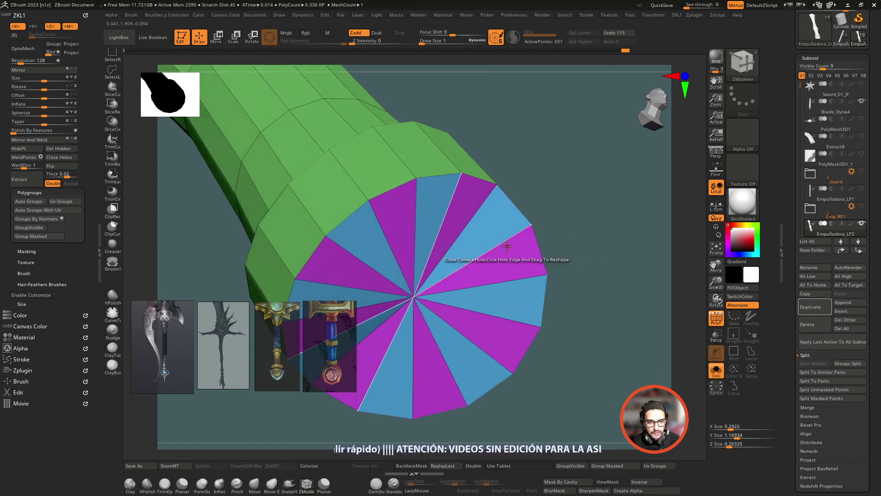
- Undo the fan cap, then try an edge Extrude on the open loop and undo it
key(ctrl+z)
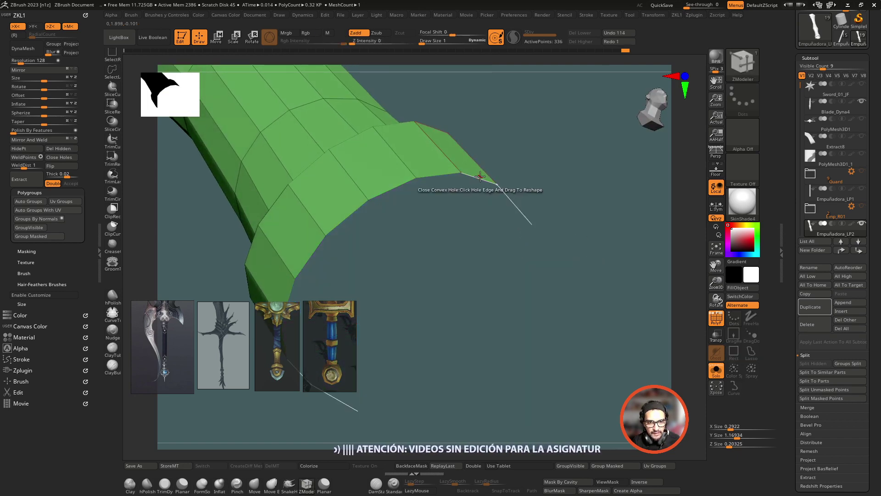
key(space)
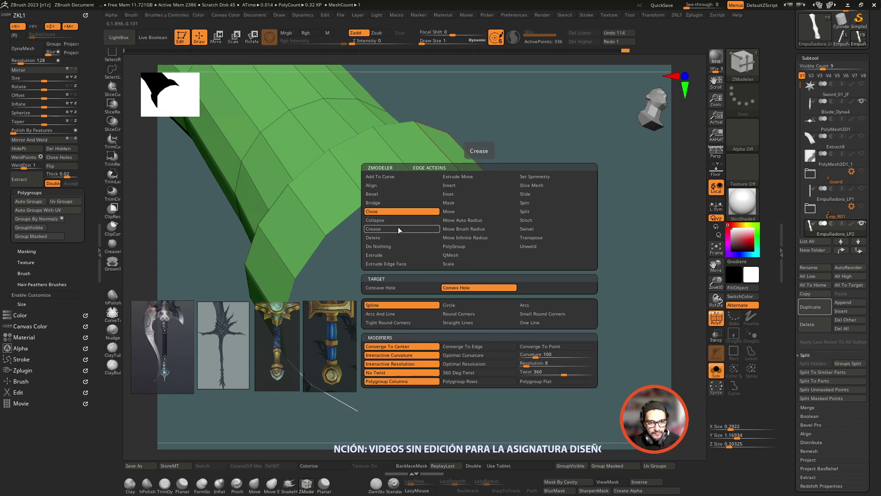
click(402, 255)
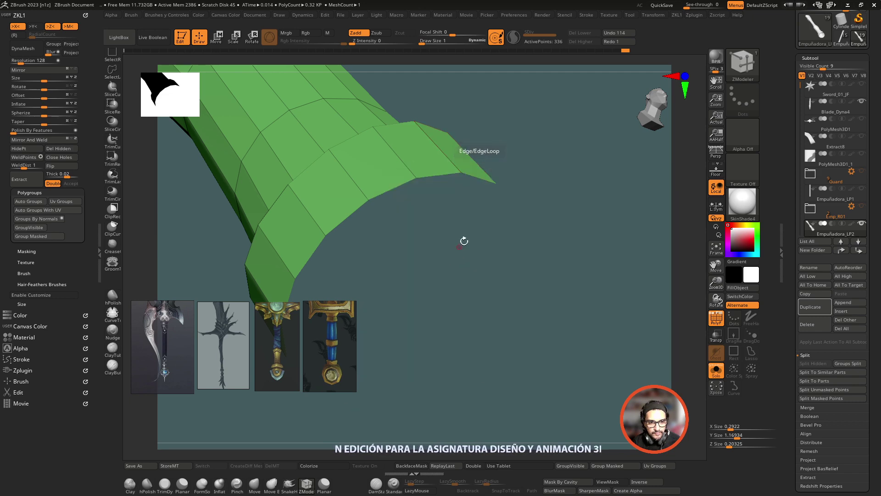
drag(478, 180, 528, 230)
mouse_move(574, 207)
mouse_down()
mouse_move(551, 158)
mouse_move(416, 171)
mouse_up()
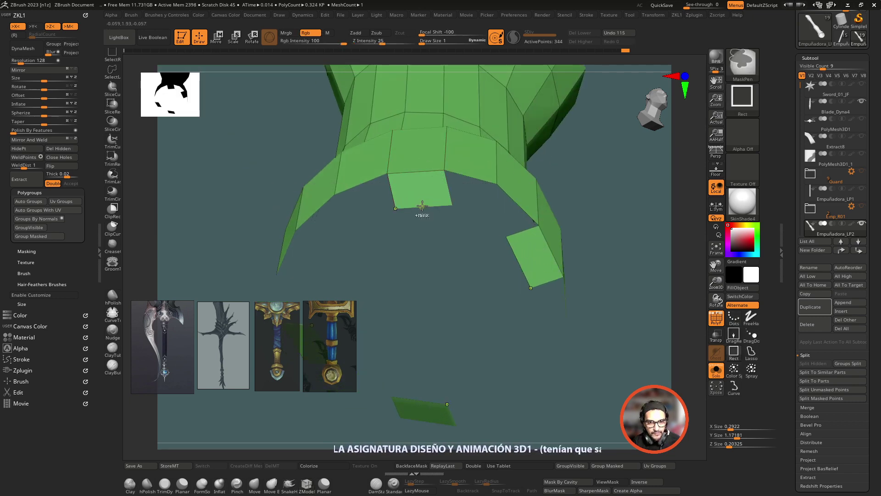
key(ctrl+z)
key(space)
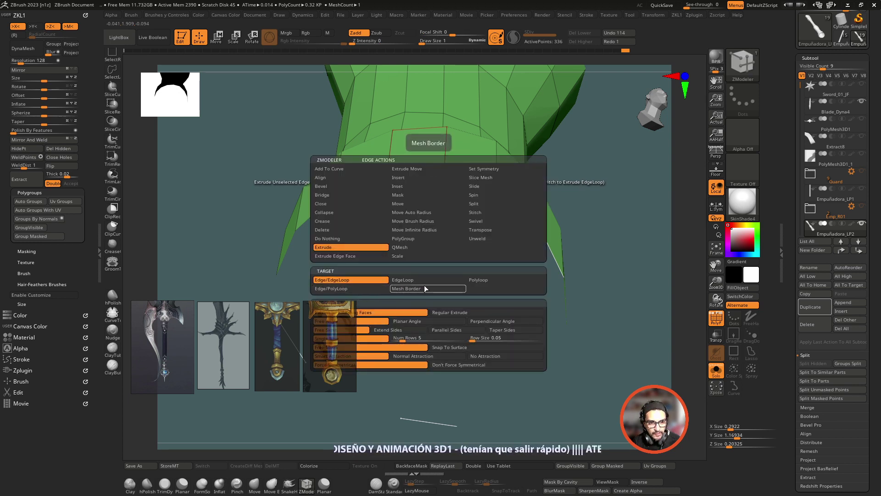
- Try extruding the end loop into a ring and a downward band, then undo both
mouse_move(453, 138)
mouse_down()
mouse_move(456, 198)
mouse_move(608, 252)
mouse_move(575, 273)
mouse_up()
drag(543, 199, 550, 253)
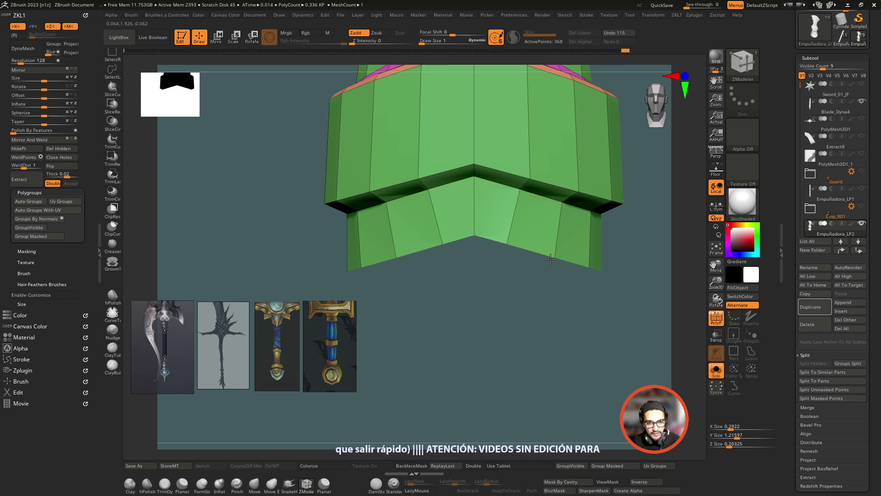
drag(550, 254, 536, 243)
key(ctrl+z)
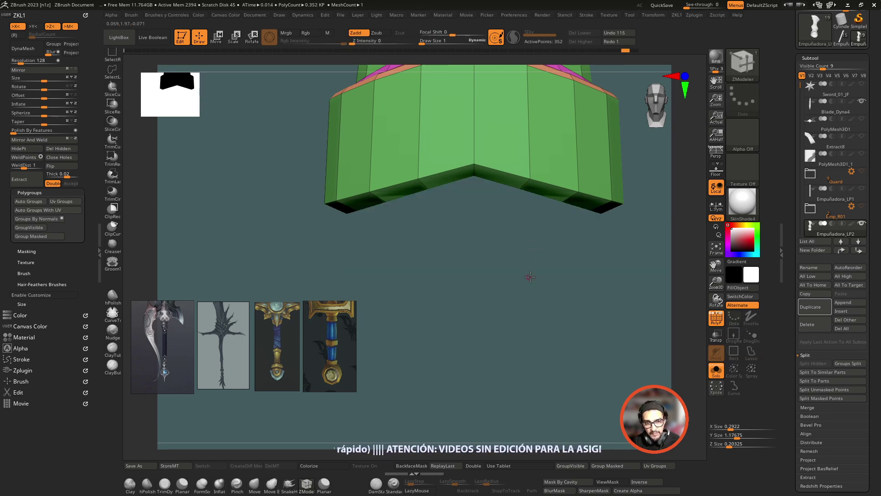
drag(530, 277, 549, 147)
key(ctrl+z)
- With Extrude EdgeLoop, extrude the end loop into a wide rim and a downward band (Y about 1.21)
key(space)
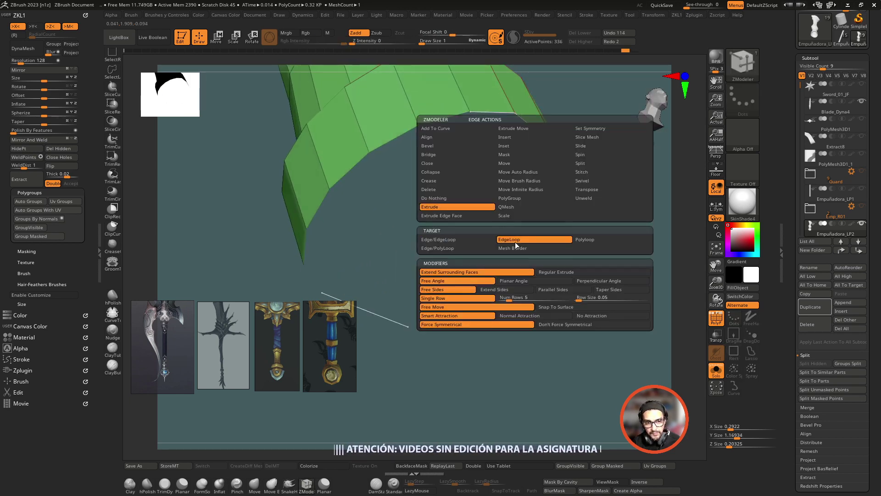
click(515, 246)
mouse_move(561, 175)
mouse_down()
mouse_move(531, 157)
mouse_move(594, 130)
mouse_move(529, 140)
mouse_up()
key(ctrl+z)
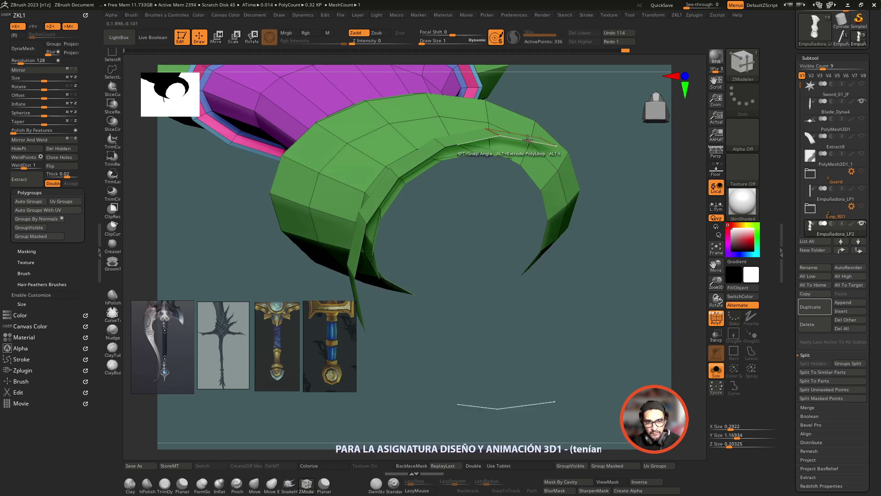
mouse_move(528, 140)
mouse_down()
mouse_move(597, 124)
mouse_move(582, 196)
mouse_up()
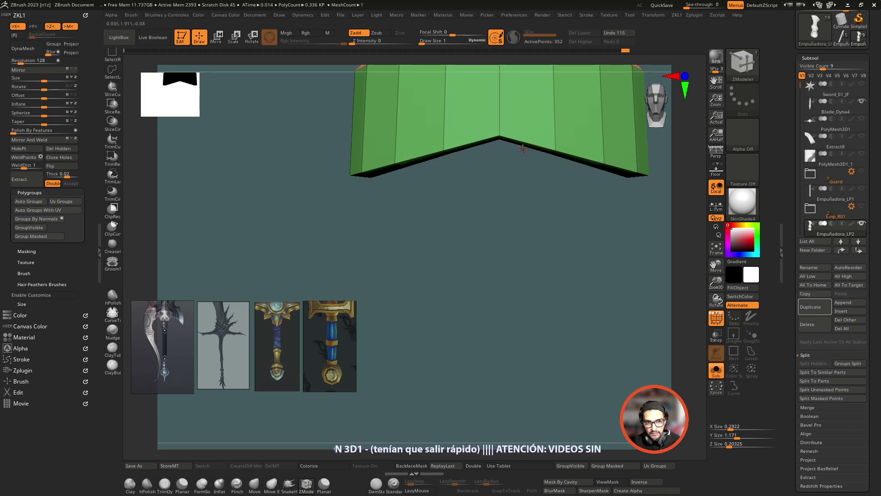
drag(524, 148, 517, 204)
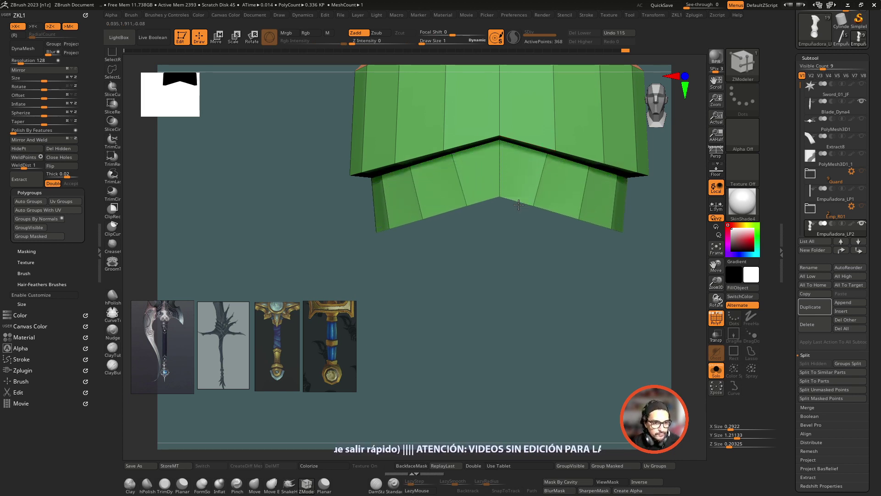
drag(519, 205, 522, 204)
- Turn off Solo and move the Empuñadora_LP3 pommel slightly lower beneath the grip
click(725, 372)
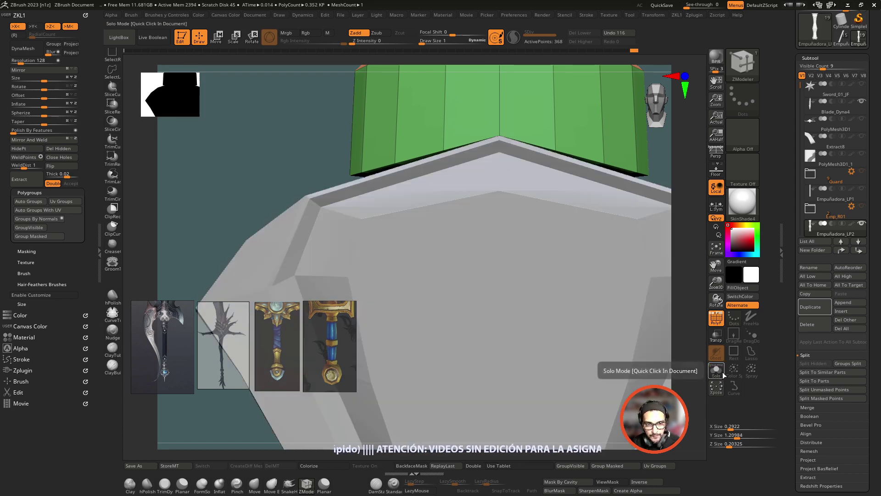
drag(317, 183, 320, 180)
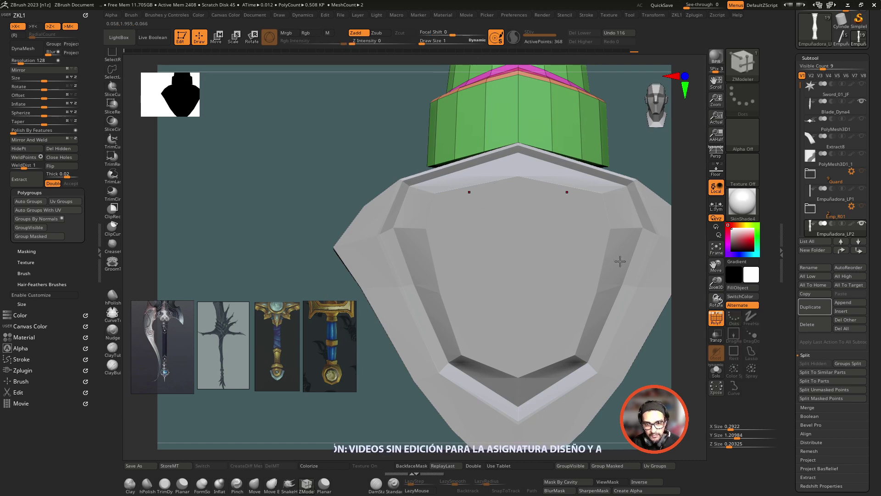
drag(716, 265, 321, 107)
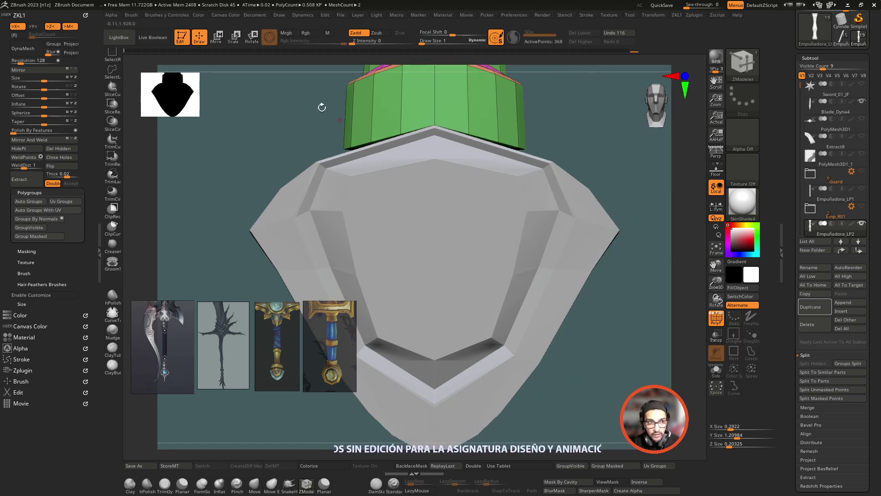
click(210, 43)
alt+click(499, 211)
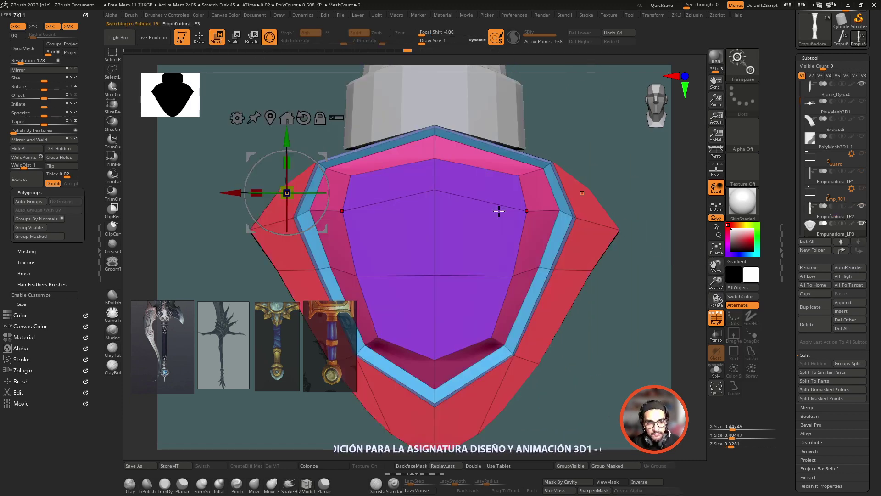
drag(287, 138, 292, 158)
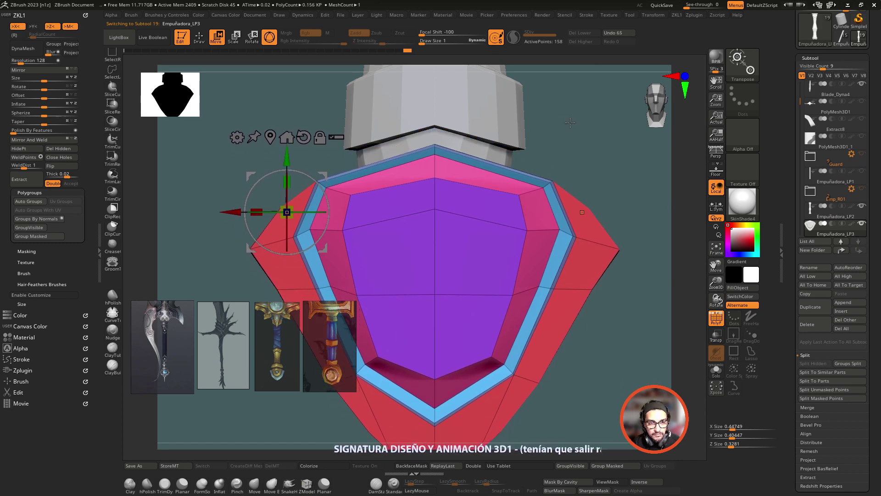
mouse_move(570, 122)
mouse_down()
mouse_move(575, 154)
mouse_move(327, 164)
mouse_up()
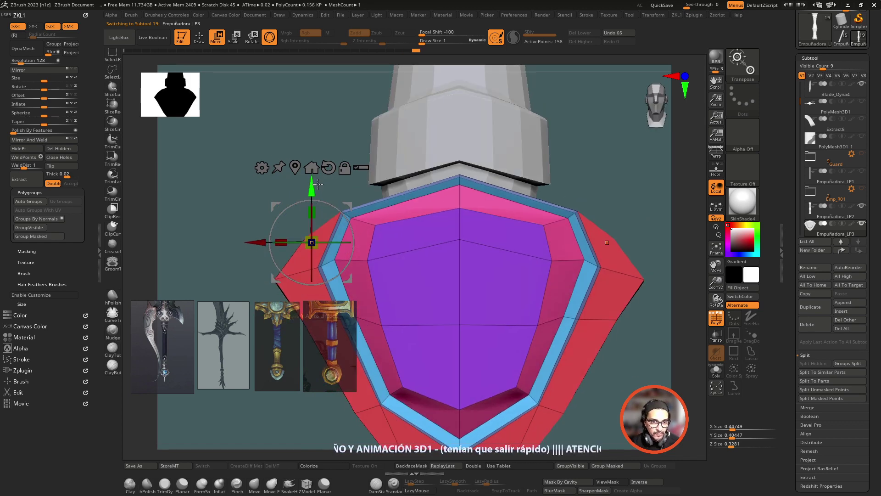
mouse_move(569, 138)
mouse_down()
mouse_move(563, 125)
mouse_move(562, 190)
mouse_move(620, 307)
mouse_up()
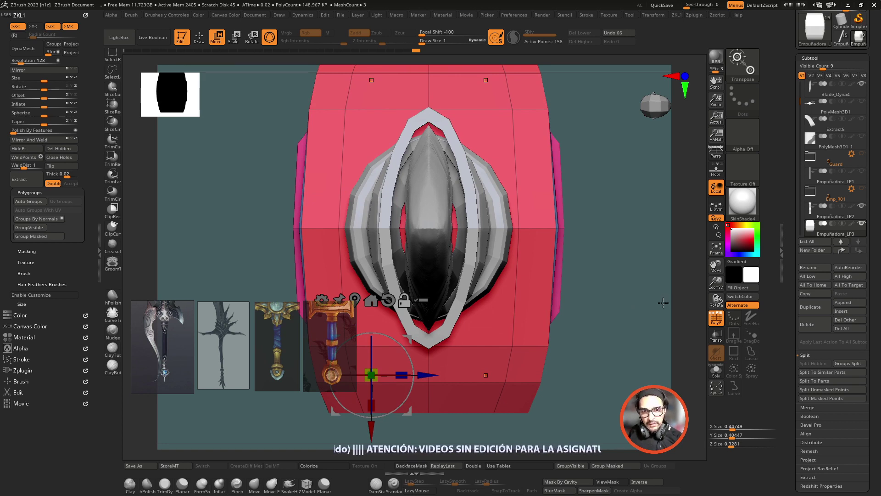
- Turn on transparency, give the central top face its own polygroup, and inset it
click(717, 337)
click(202, 37)
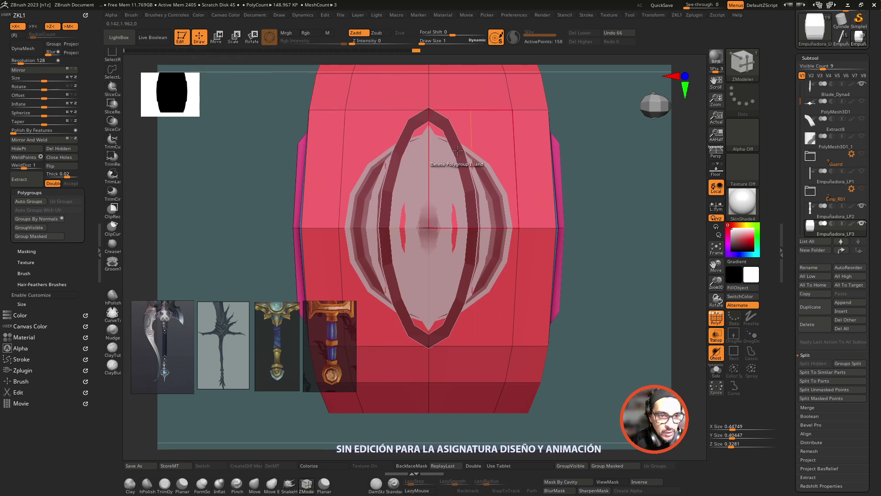
key(space)
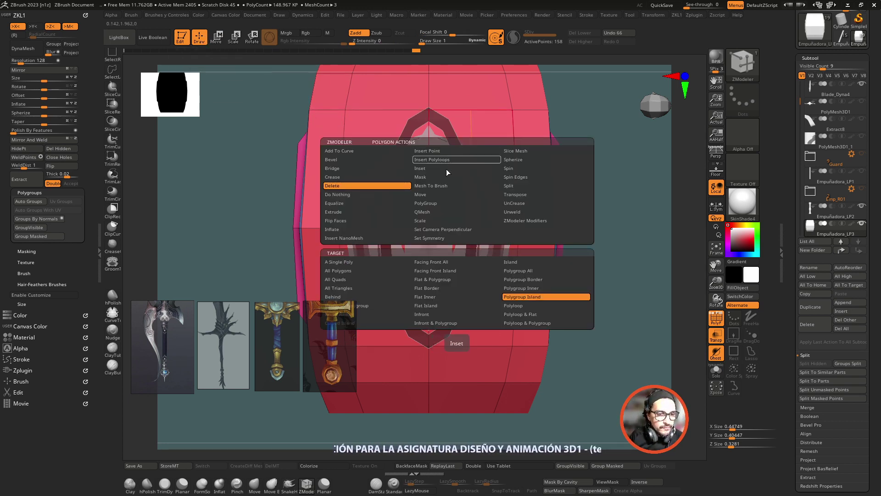
click(445, 205)
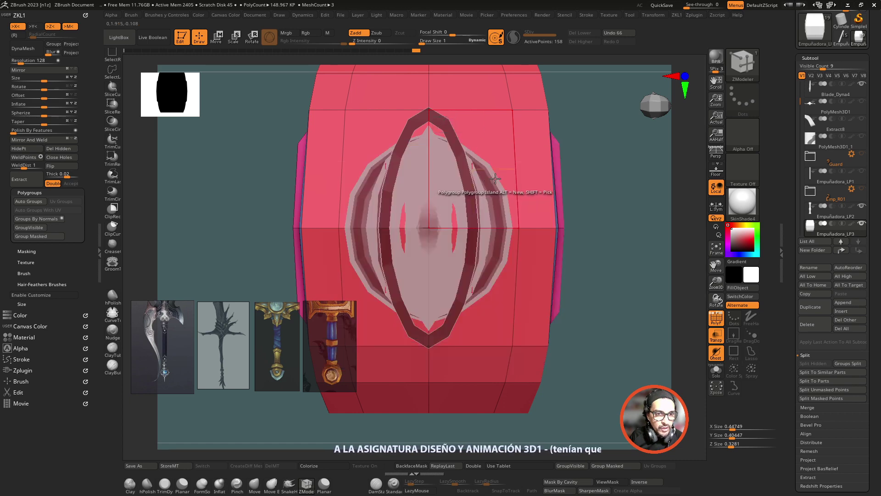
click(495, 178)
key(space)
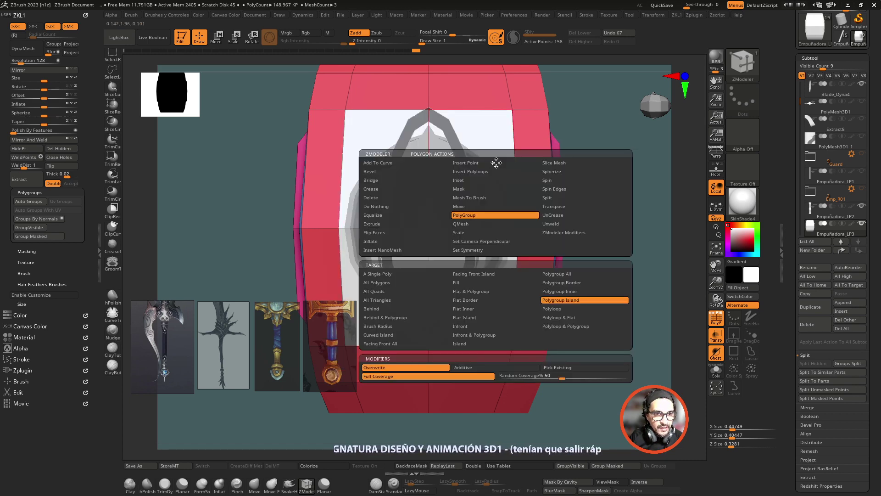
click(486, 179)
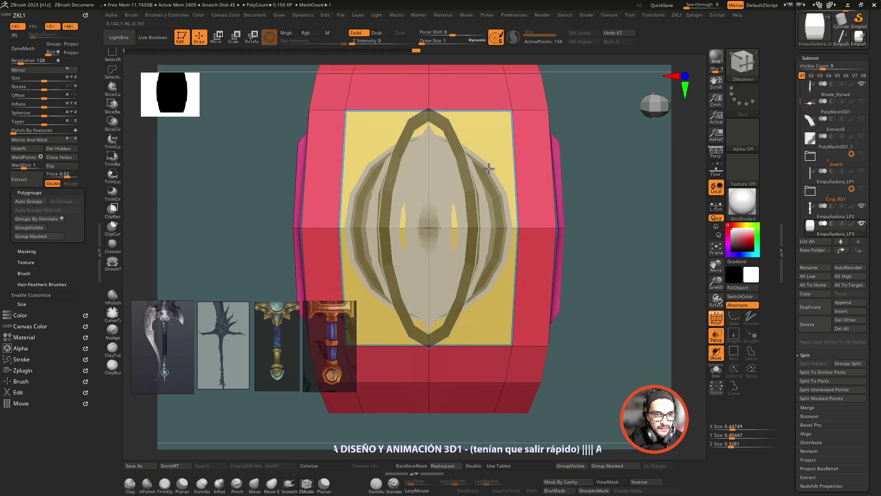
drag(489, 169, 482, 178)
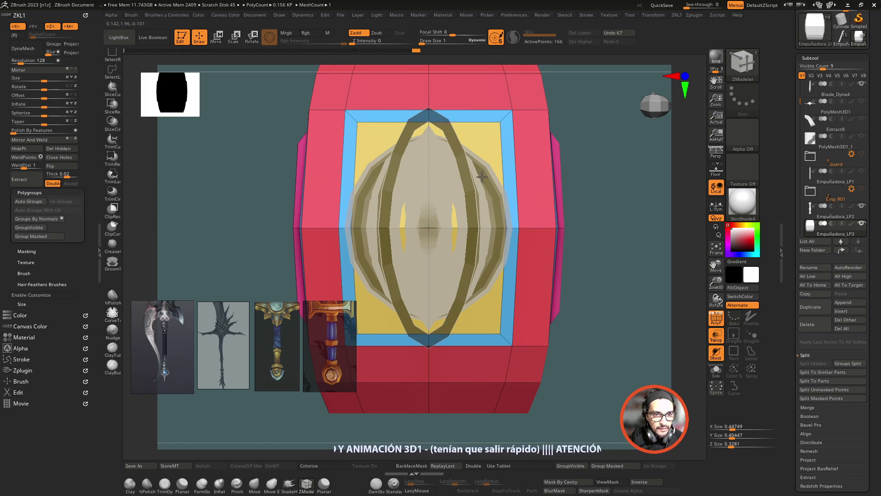
- Slide the inner corners outward, inset the yellow polygroup, and widen the surrounding blue band
drag(569, 179, 629, 186)
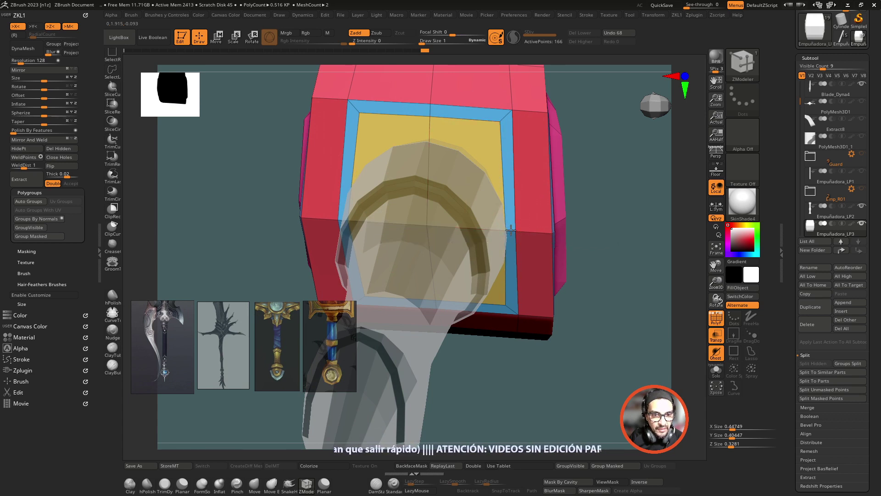
drag(500, 121, 500, 124)
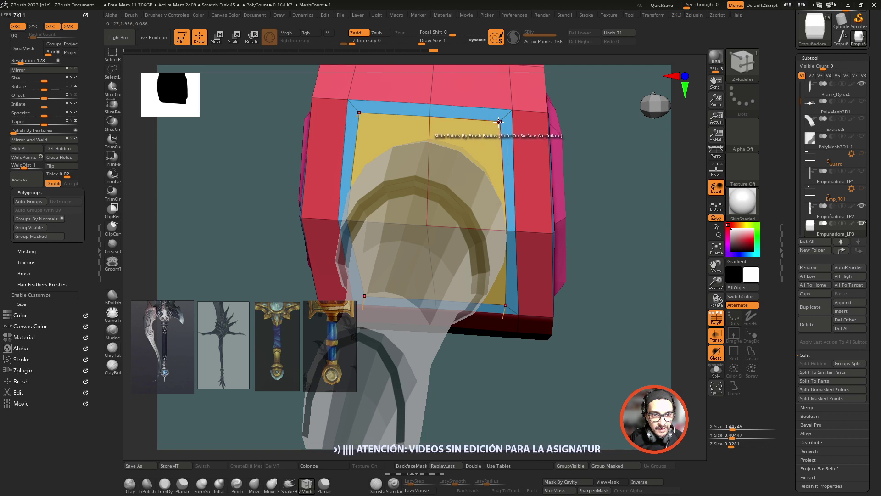
mouse_move(504, 129)
mouse_down()
mouse_move(498, 123)
mouse_move(503, 146)
mouse_move(430, 126)
mouse_up()
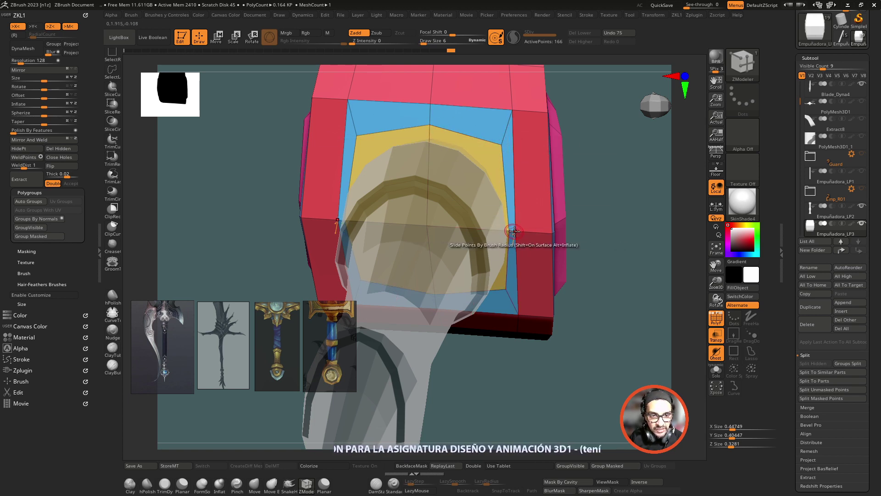
click(512, 229)
drag(500, 152, 505, 159)
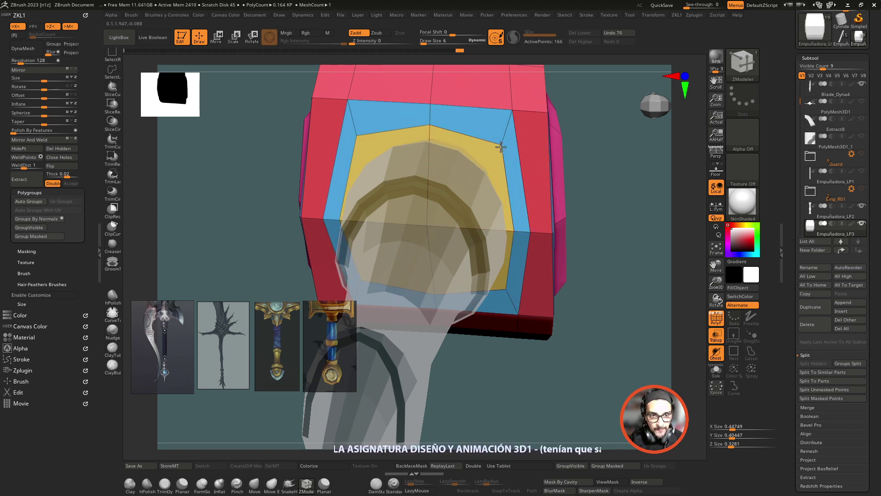
drag(622, 193, 606, 166)
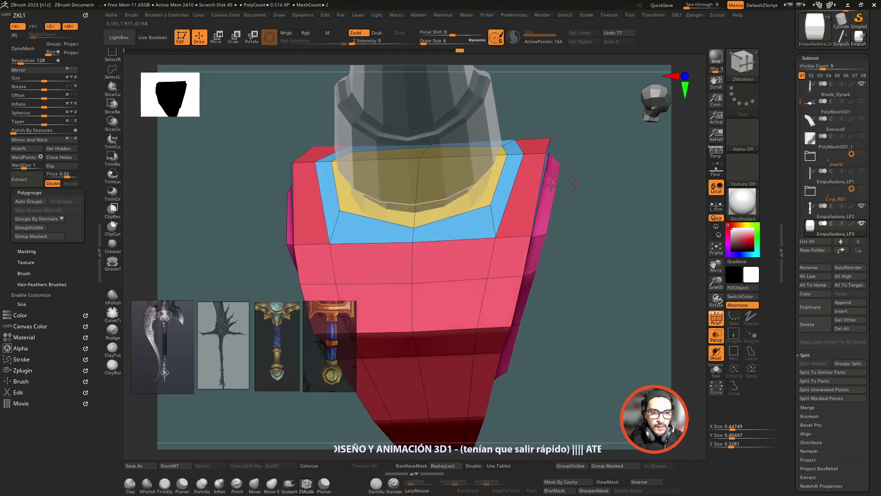
- Extrude the inner top polygroup downward into a cavity
key(space)
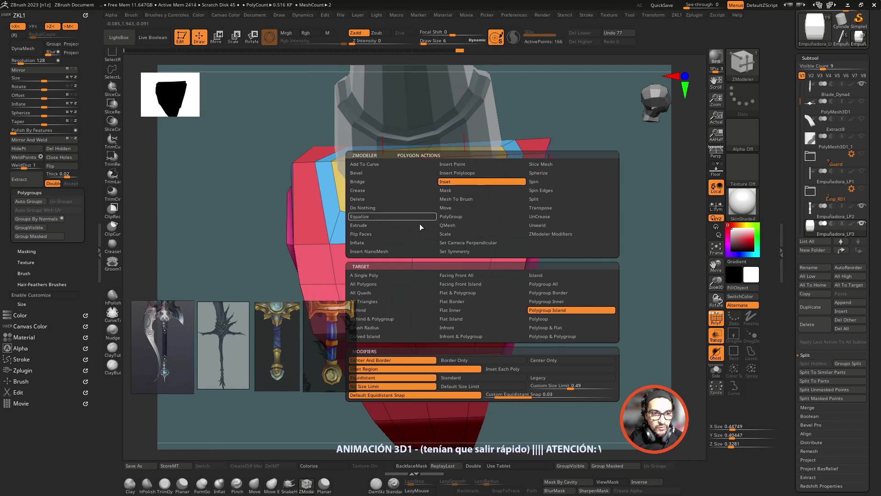
click(408, 226)
drag(453, 213, 481, 224)
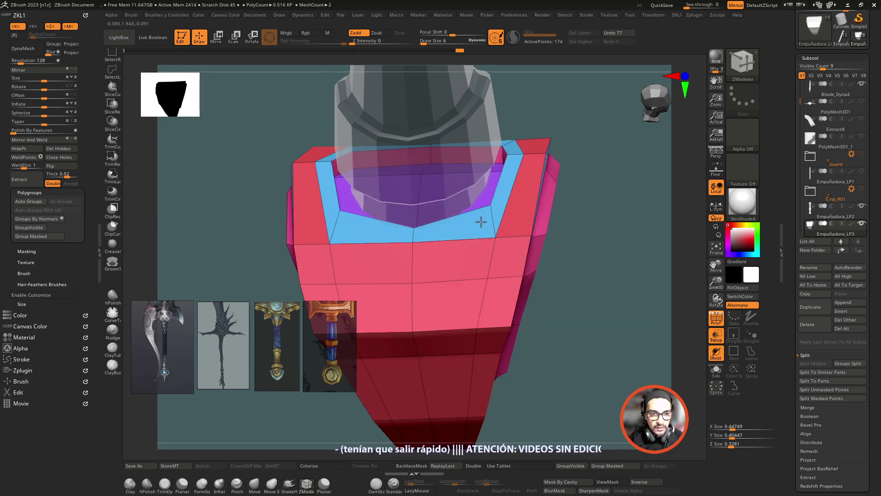
right_drag(481, 222, 525, 207)
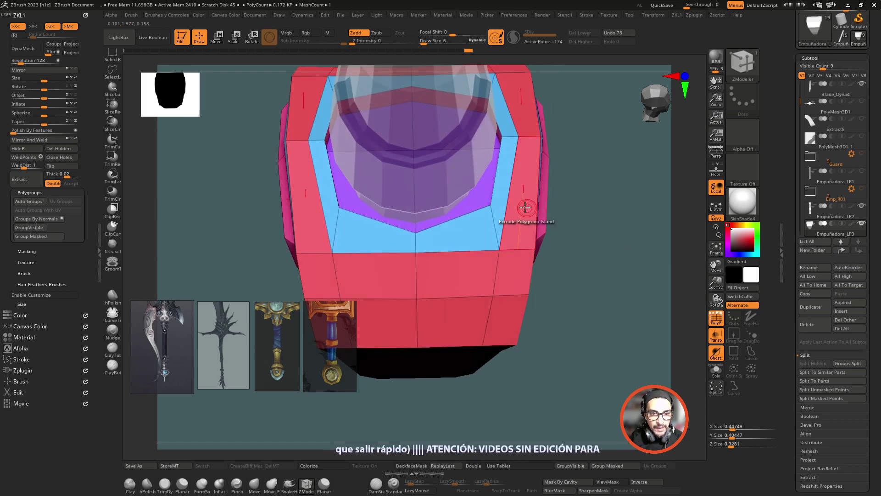
mouse_move(563, 177)
mouse_down()
mouse_move(607, 190)
mouse_move(579, 193)
mouse_up()
- Scale the purple cavity polygon smaller to widen the surrounding rim
key(space)
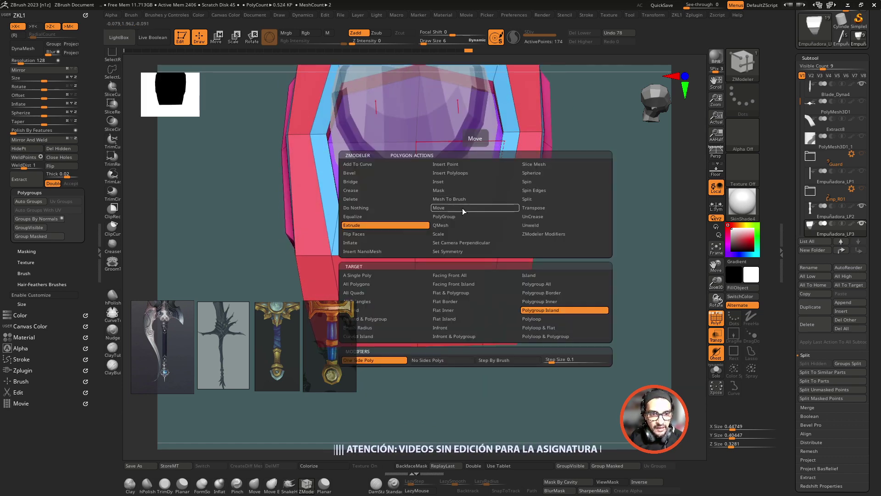
click(452, 233)
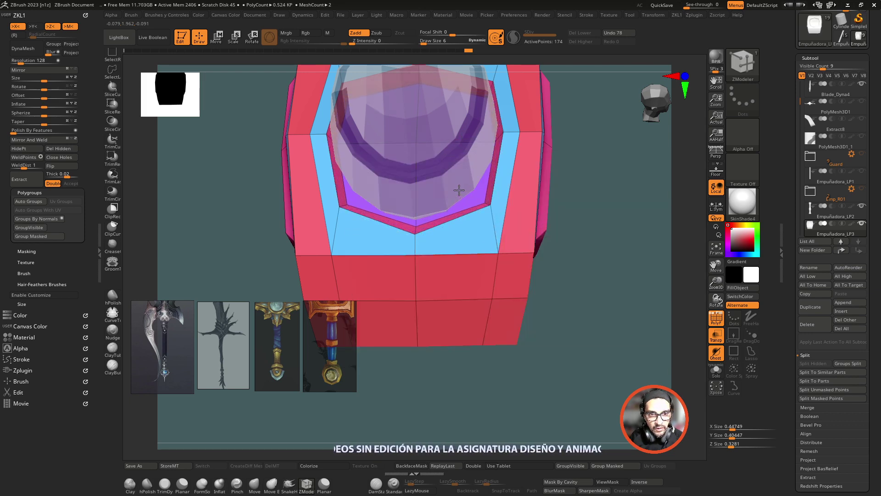
drag(693, 229, 688, 206)
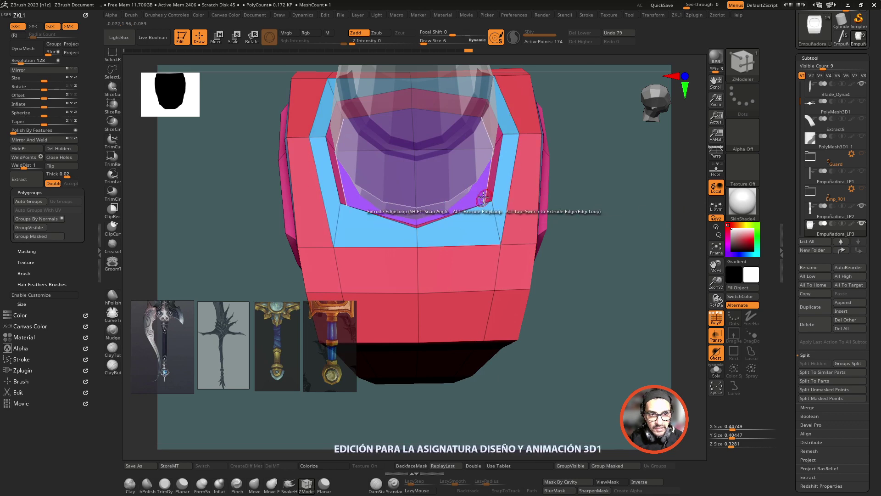
mouse_move(478, 195)
mouse_down()
mouse_move(469, 192)
mouse_move(579, 250)
mouse_move(618, 220)
mouse_move(602, 182)
mouse_move(444, 189)
mouse_up()
- Extrude the cavity's inner ring again, then turn off transparency and polygroup display
key(space)
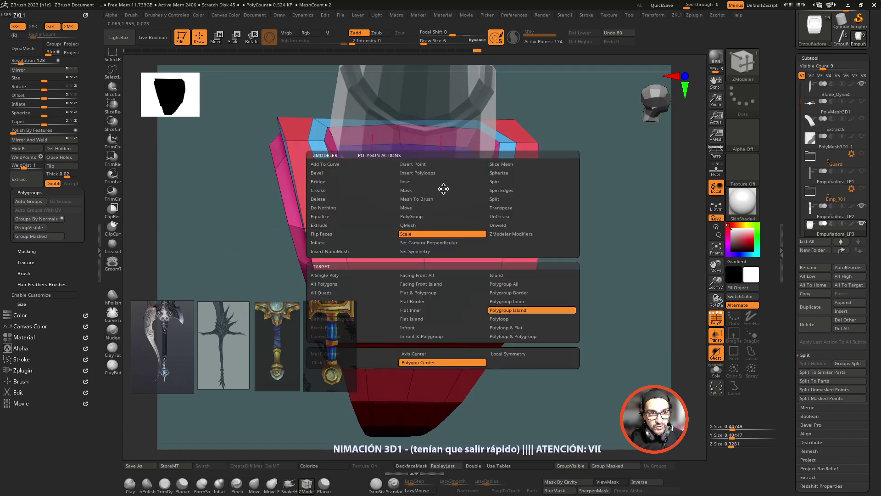
click(354, 225)
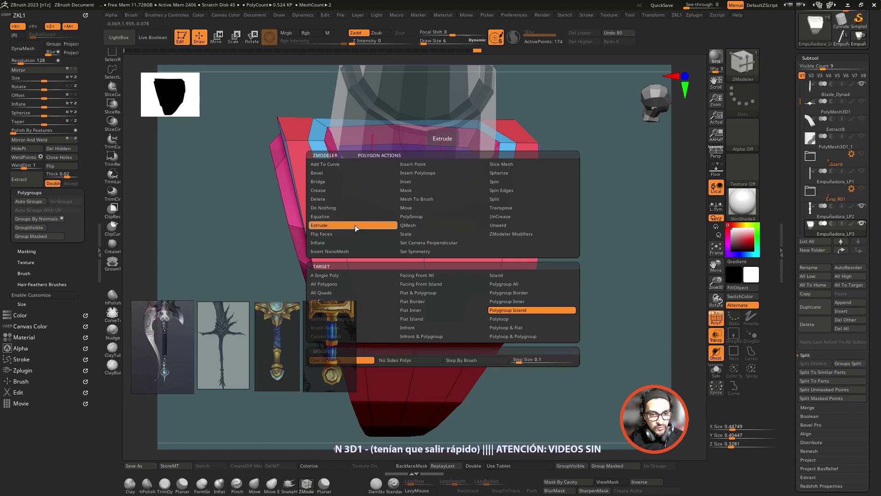
drag(471, 190, 477, 222)
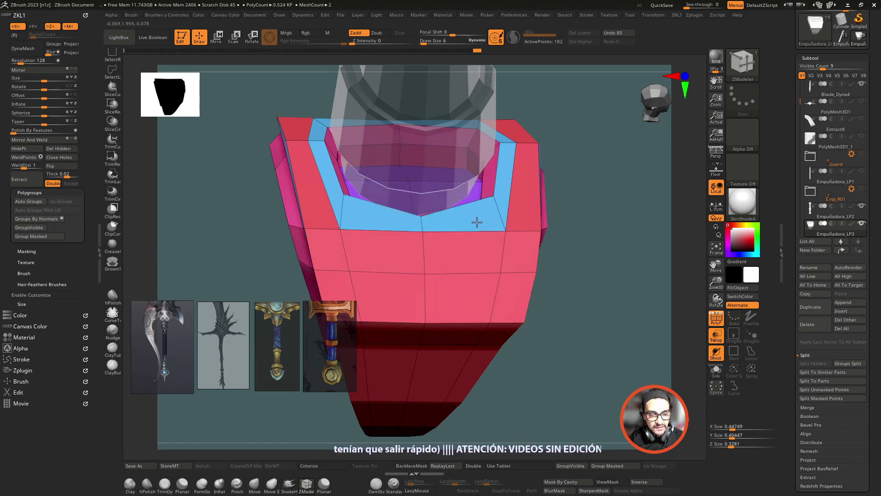
click(716, 334)
mouse_move(669, 312)
mouse_down()
mouse_move(650, 327)
mouse_move(656, 320)
mouse_move(641, 316)
mouse_move(645, 289)
mouse_move(531, 223)
mouse_up()
click(715, 317)
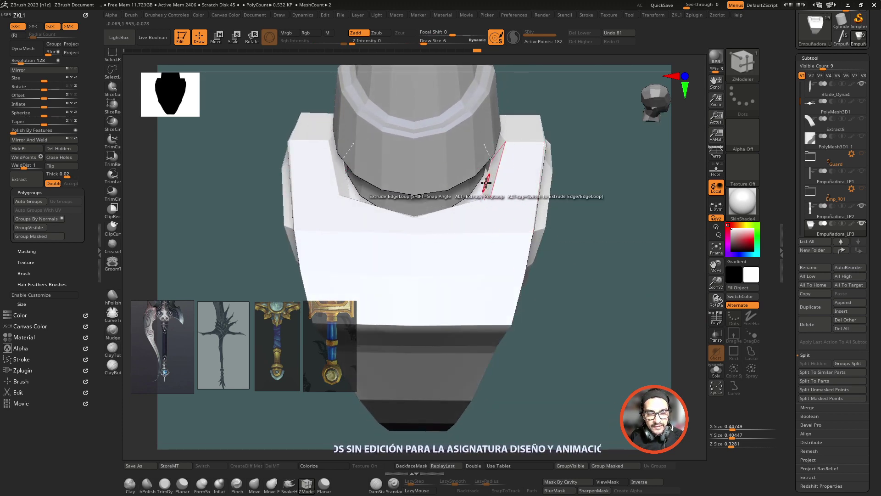
- Orbit and zoom to inspect the whole hilt and sword from several angles
drag(611, 236, 649, 236)
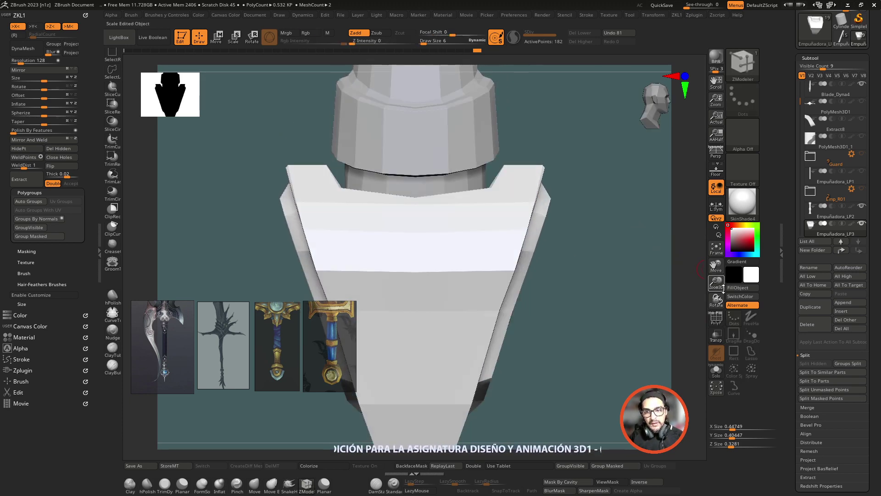
drag(722, 287, 717, 277)
mouse_move(633, 230)
mouse_down()
mouse_move(596, 281)
mouse_move(274, 280)
mouse_up()
mouse_move(467, 287)
mouse_down()
mouse_move(537, 309)
mouse_move(684, 307)
mouse_up()
mouse_move(716, 282)
mouse_down()
mouse_move(621, 295)
mouse_move(580, 238)
mouse_move(595, 271)
mouse_move(630, 252)
mouse_move(607, 258)
mouse_move(649, 282)
mouse_up()
drag(716, 281, 743, 363)
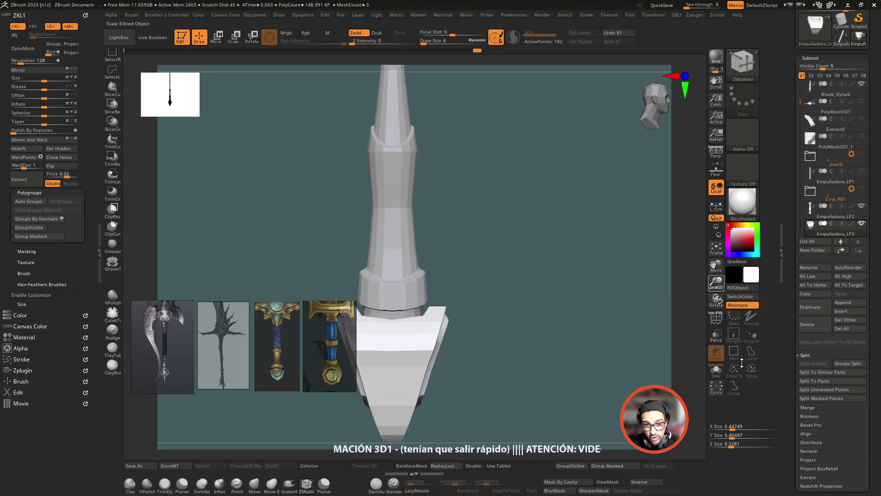
mouse_move(610, 386)
alt+mouse_down()
mouse_move(697, 313)
mouse_move(668, 324)
mouse_move(646, 303)
alt+mouse_up()
- Turn polygroup colours and wireframe back on, undo the stray polygroup change, and orbit the guard
click(716, 317)
key(ctrl+z)
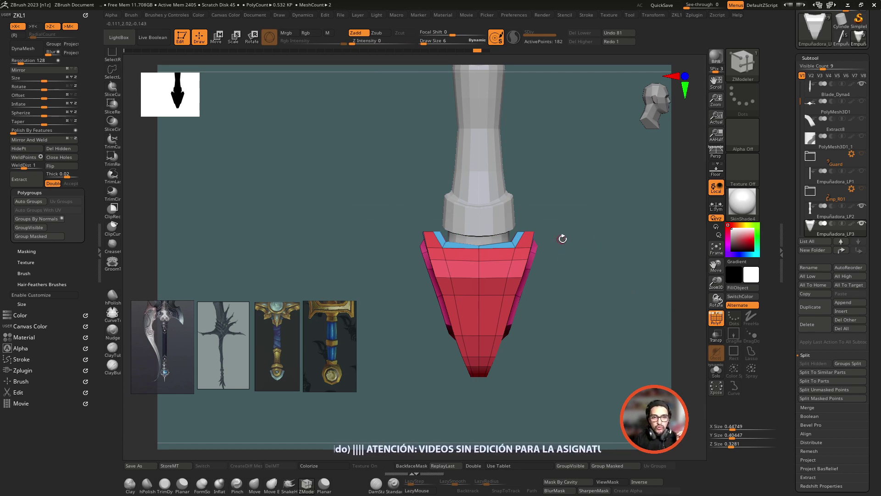
drag(563, 239, 662, 248)
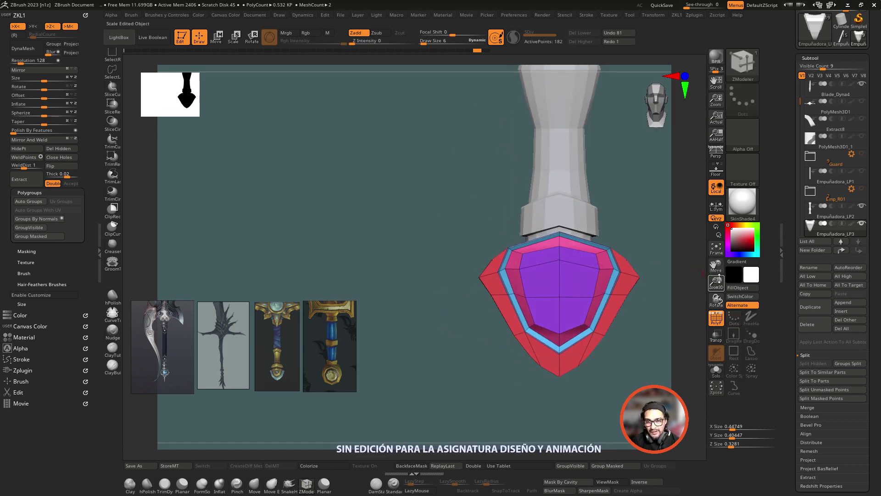
mouse_move(661, 247)
mouse_down()
mouse_move(633, 317)
mouse_move(627, 288)
mouse_move(553, 318)
mouse_up()
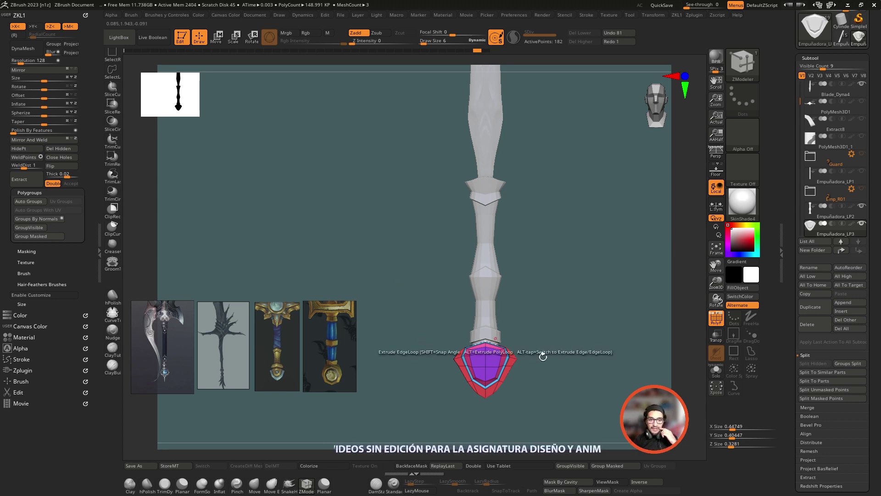
- Expand the Emp_R01 folder to show EMp_01 and EMp_02, review the sword, and hide PolyF
drag(518, 363, 572, 364)
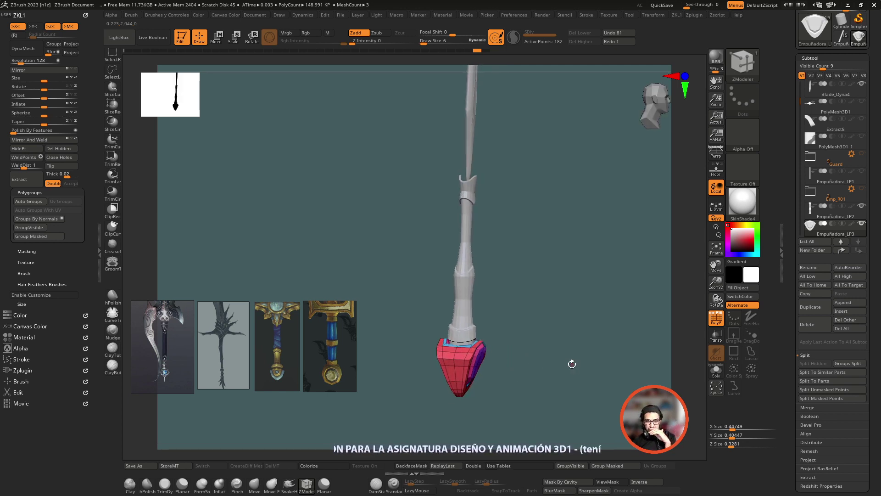
click(810, 195)
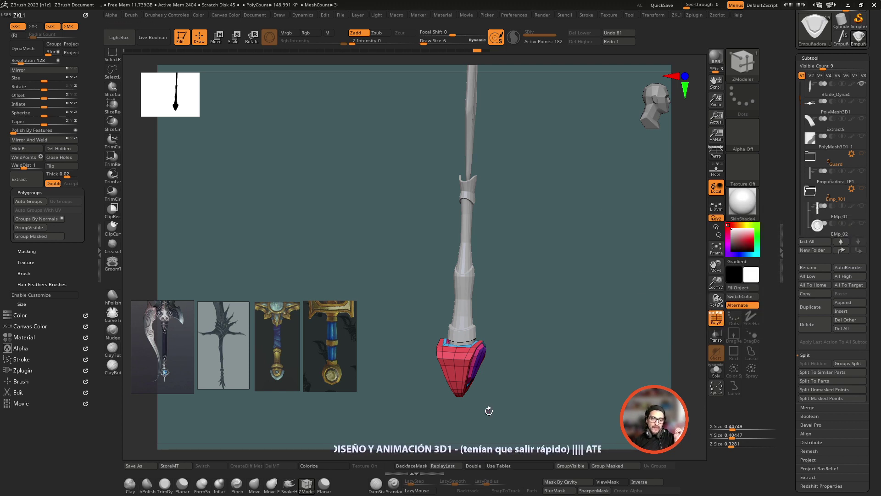
mouse_move(548, 352)
mouse_down()
mouse_move(562, 393)
mouse_move(507, 326)
mouse_up()
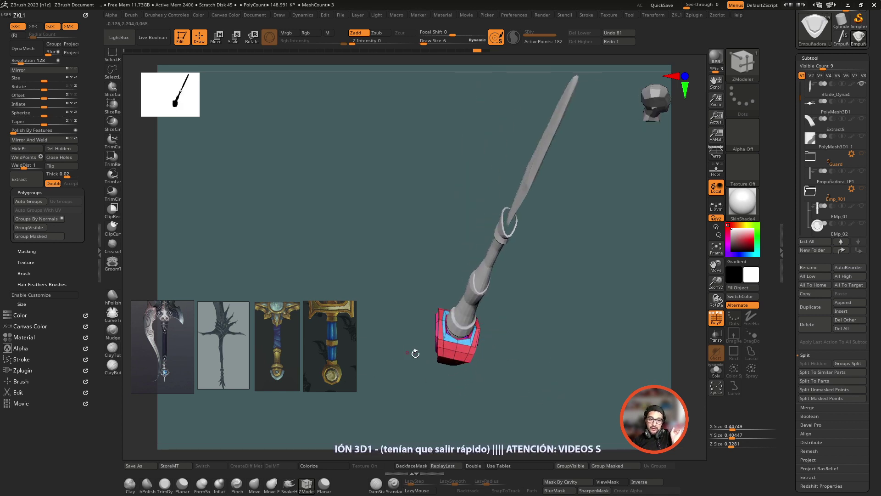
mouse_move(505, 360)
mouse_down()
mouse_move(521, 341)
mouse_move(514, 325)
mouse_up()
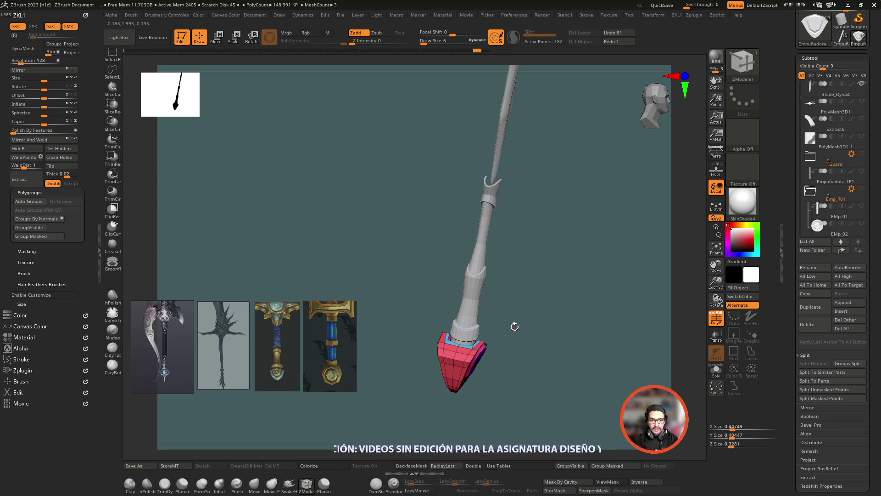
mouse_move(571, 337)
shift+mouse_down()
mouse_move(580, 307)
mouse_move(574, 310)
shift+mouse_up()
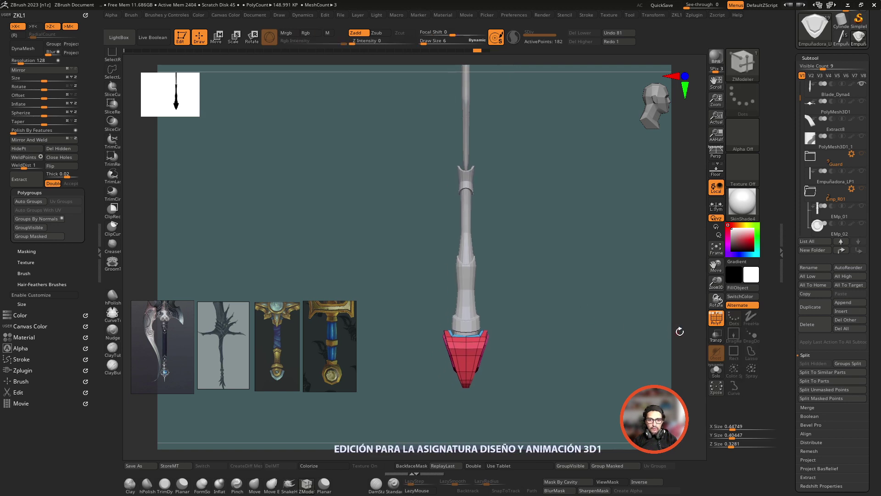
click(717, 318)
mouse_move(649, 308)
mouse_down()
mouse_move(620, 296)
mouse_move(586, 324)
mouse_move(637, 325)
mouse_up()
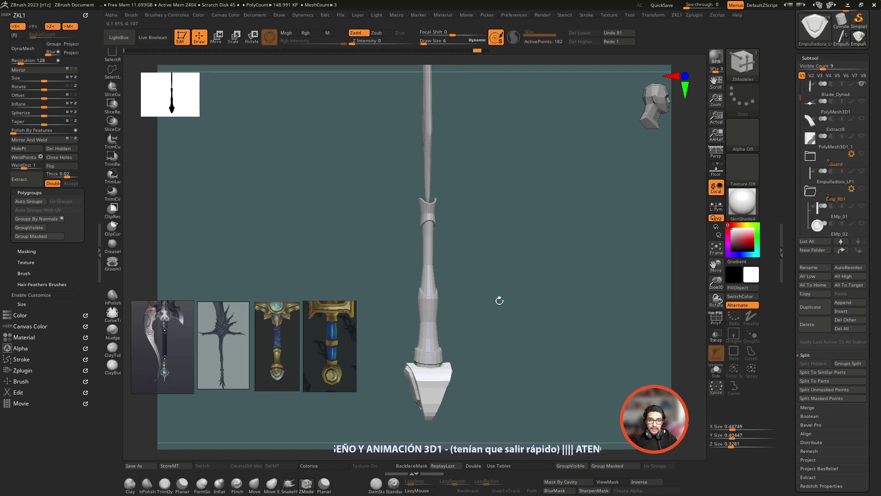
drag(500, 301, 477, 169)
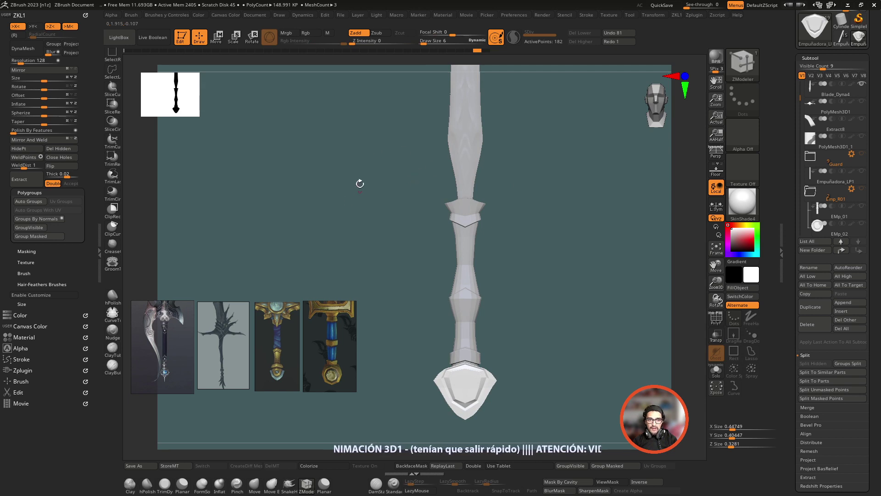